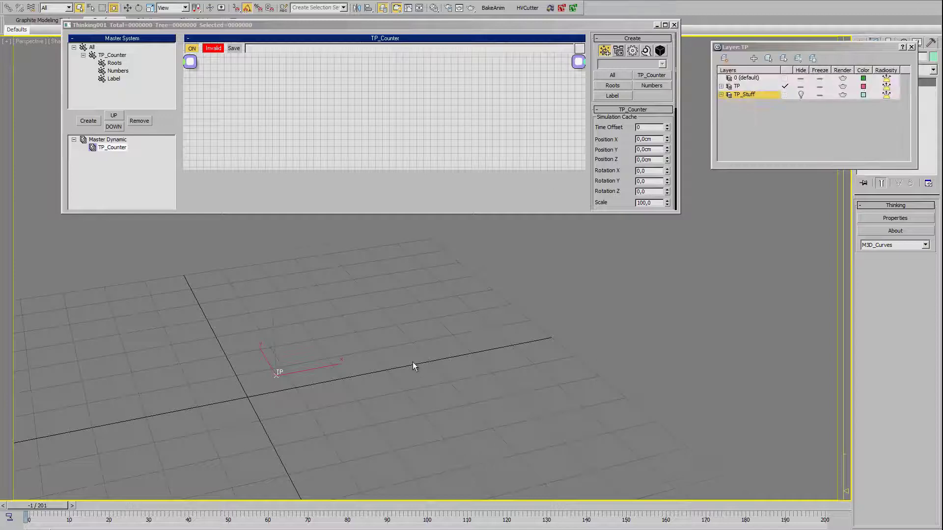
# Step: Move the Layer dialog and the Thinking Particles window to the left
pyautogui.moveTo(412, 361); pyautogui.dragTo(397, 359, button='middle')
pyautogui.moveTo(767, 46); pyautogui.dragTo(716, 27)
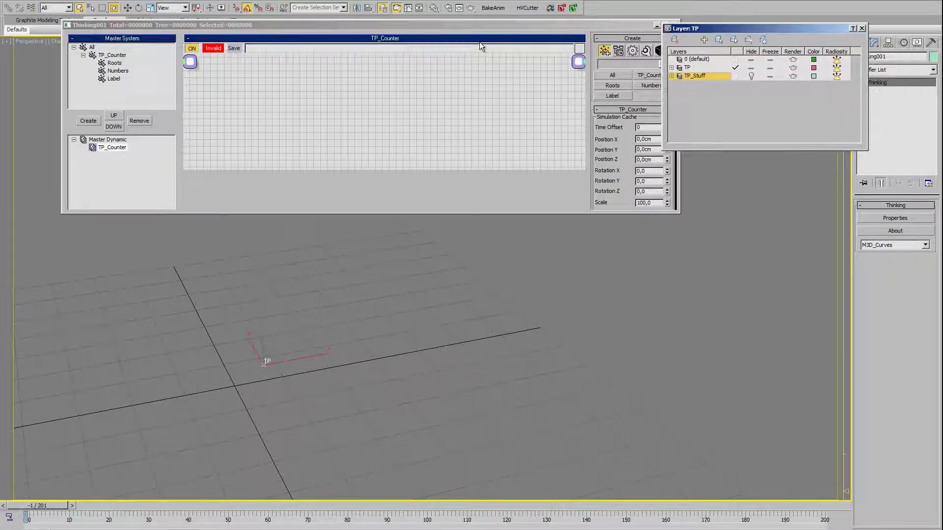
pyautogui.moveTo(479, 25); pyautogui.dragTo(455, 24)
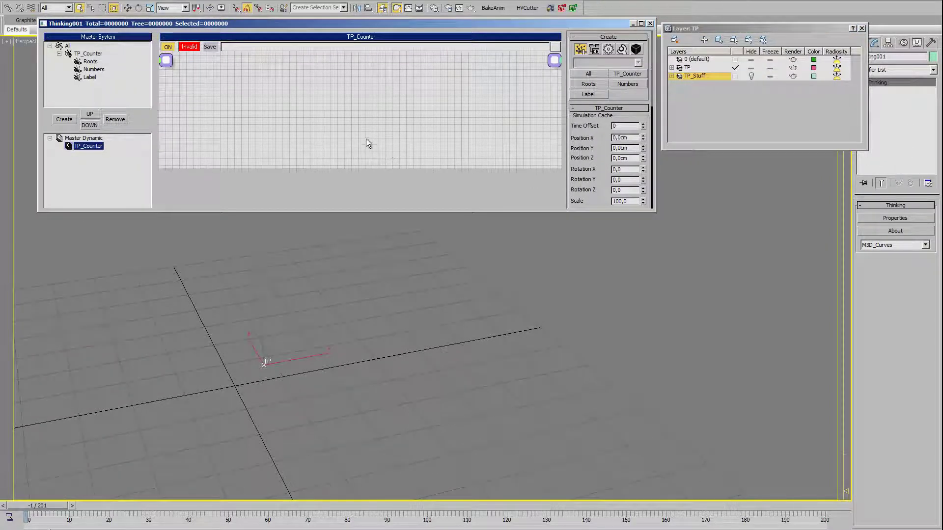
# Step: Check the Roots, Numbers and Label group settings in the Master System tree, ending on Label
pyautogui.click(90, 61)
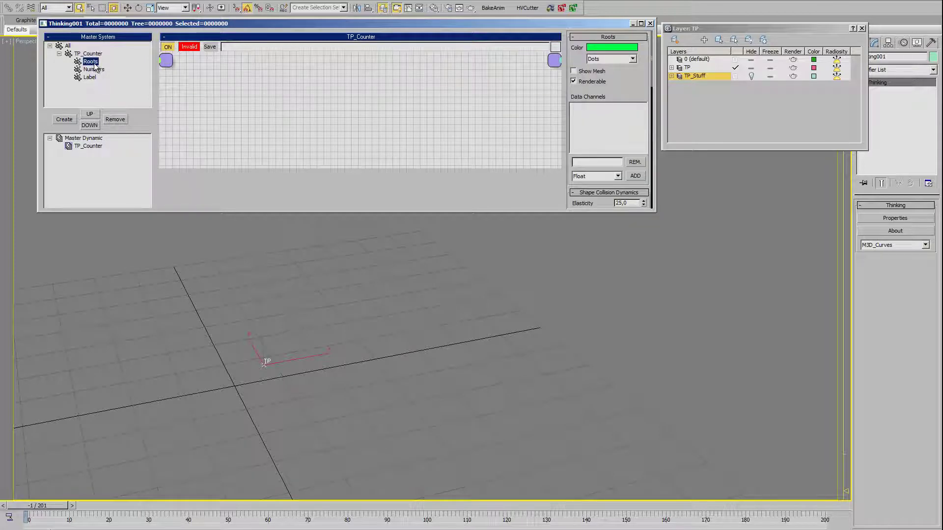
pyautogui.click(94, 69)
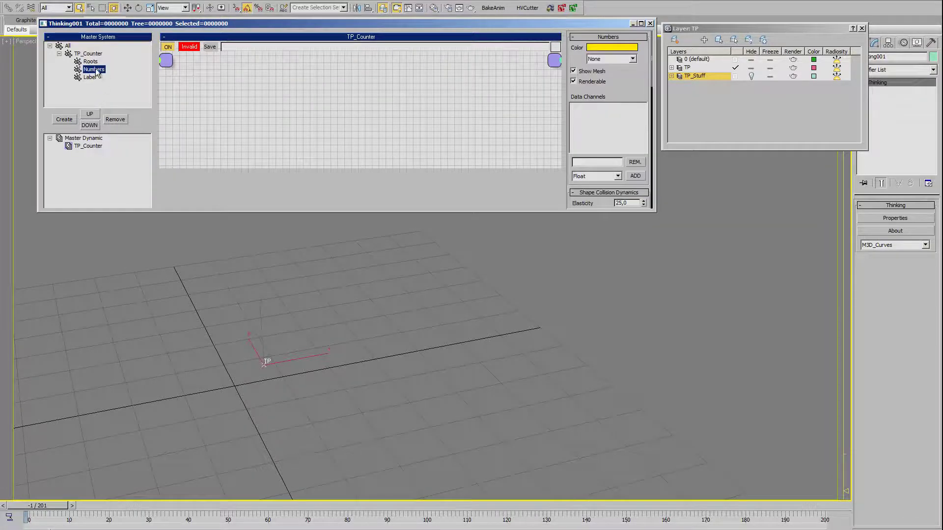
pyautogui.press('Up')
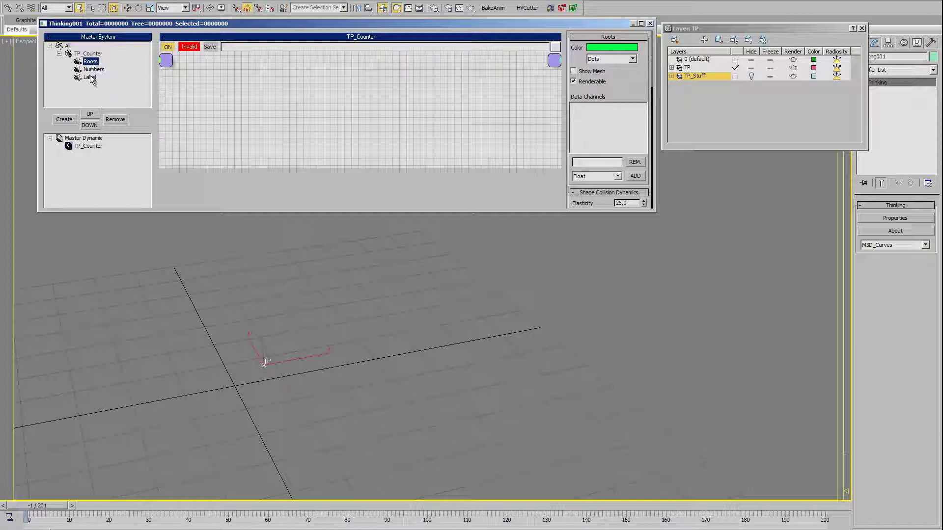
pyautogui.click(90, 77)
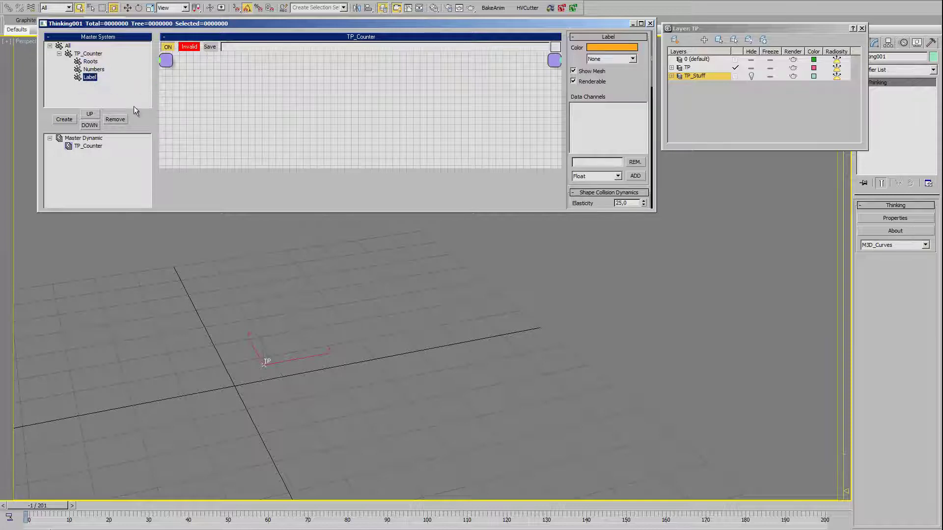
# Step: Unhide the TP_Stuff layer, inspect the 0 digit tile, then hide TP_Stuff again
pyautogui.click(751, 76)
pyautogui.press('w')
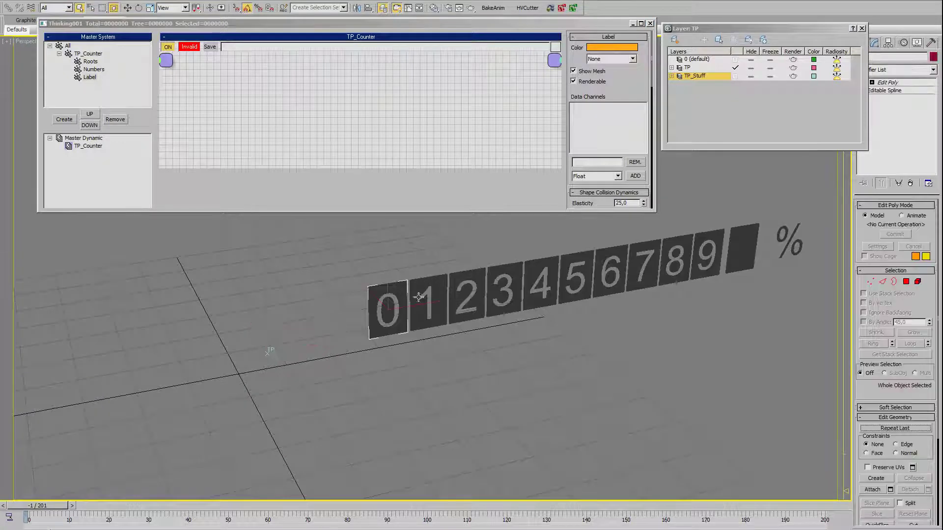
pyautogui.click(406, 308)
pyautogui.click(400, 303)
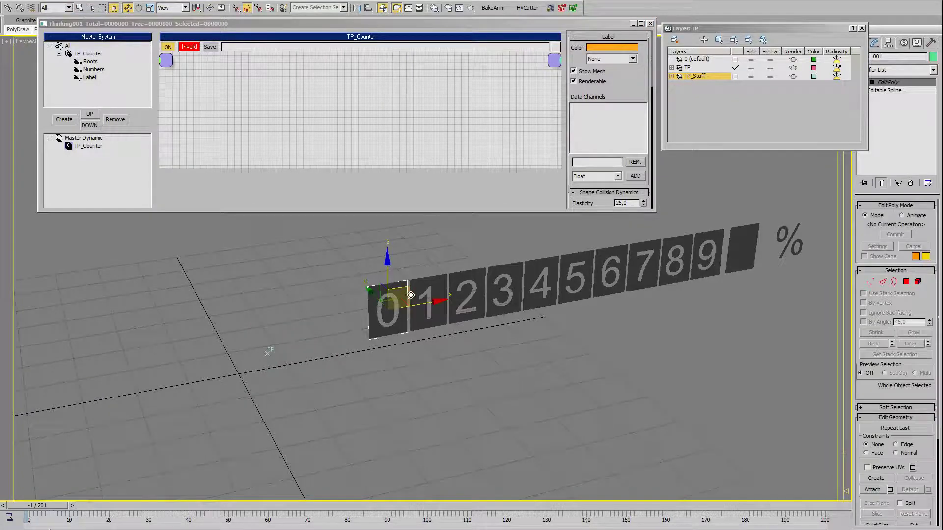
pyautogui.moveTo(392, 304); pyautogui.dragTo(379, 309)
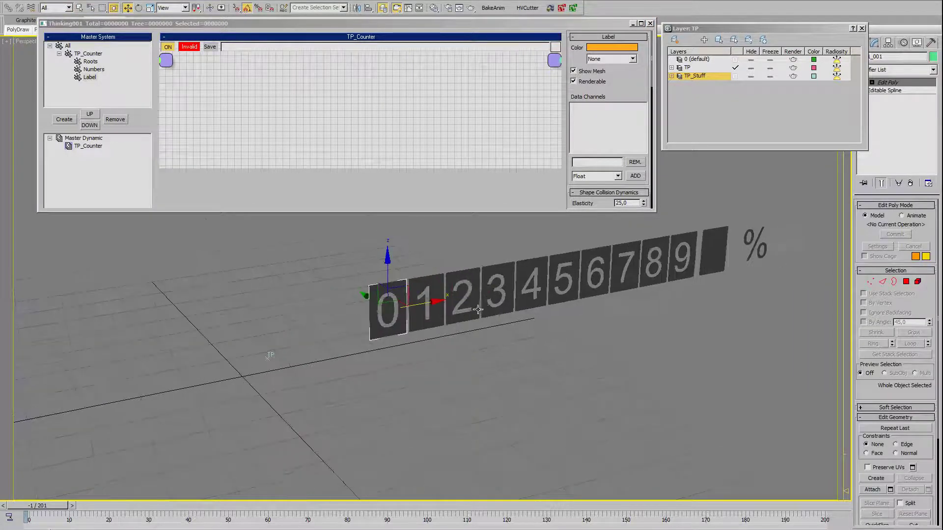
pyautogui.moveTo(379, 309)
pyautogui.keyDown('alt'); pyautogui.mouseDown(button='middle')
pyautogui.moveTo(471, 312)
pyautogui.moveTo(368, 328)
pyautogui.mouseUp(button='middle'); pyautogui.keyUp('alt')
pyautogui.click(752, 77)
# Step: Enlarge the Thinking window and add a dynamic set named Birth under TP_Counter
pyautogui.click(84, 147)
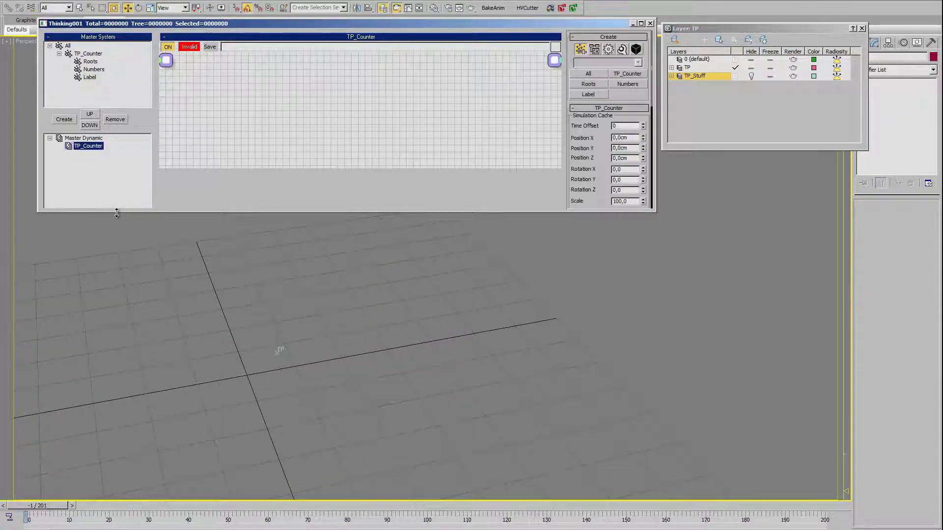
pyautogui.moveTo(117, 213); pyautogui.dragTo(121, 336)
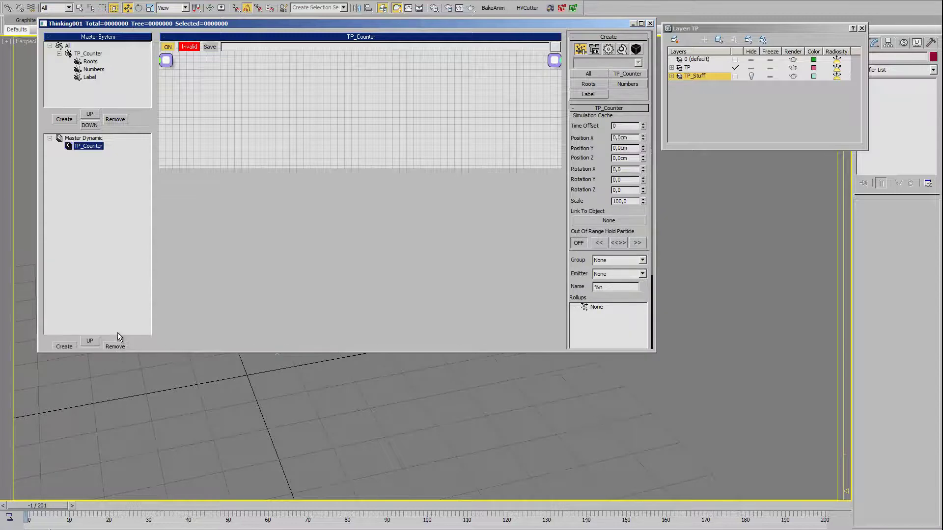
pyautogui.click(63, 238)
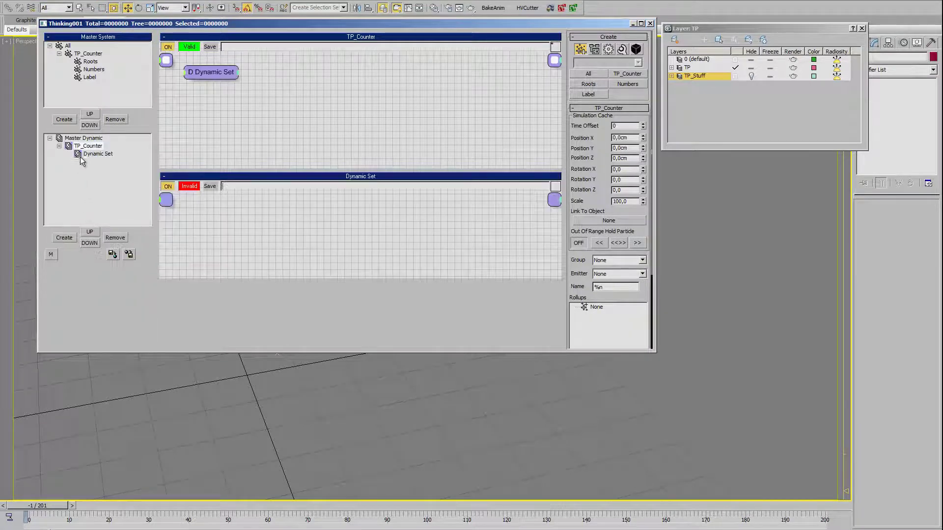
pyautogui.click(97, 153)
pyautogui.write('Birth')
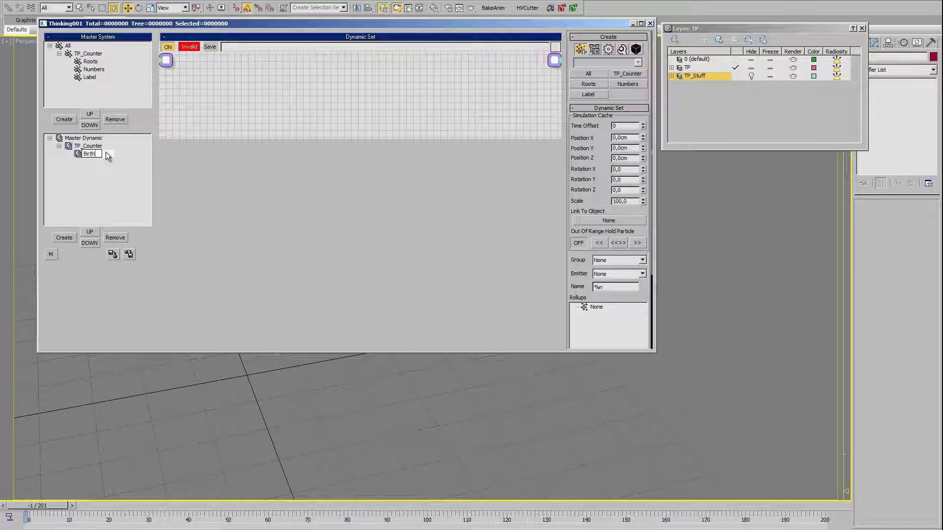
pyautogui.press('Return')
# Step: Add a Position Born operator to Birth that emits into Roots with a 99999 life span
pyautogui.rightClick(193, 65)
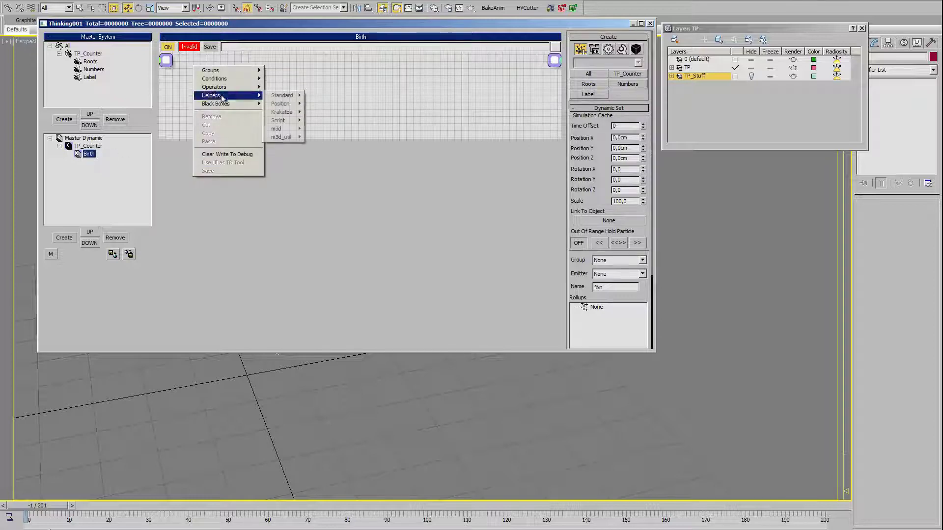
pyautogui.moveTo(214, 87)
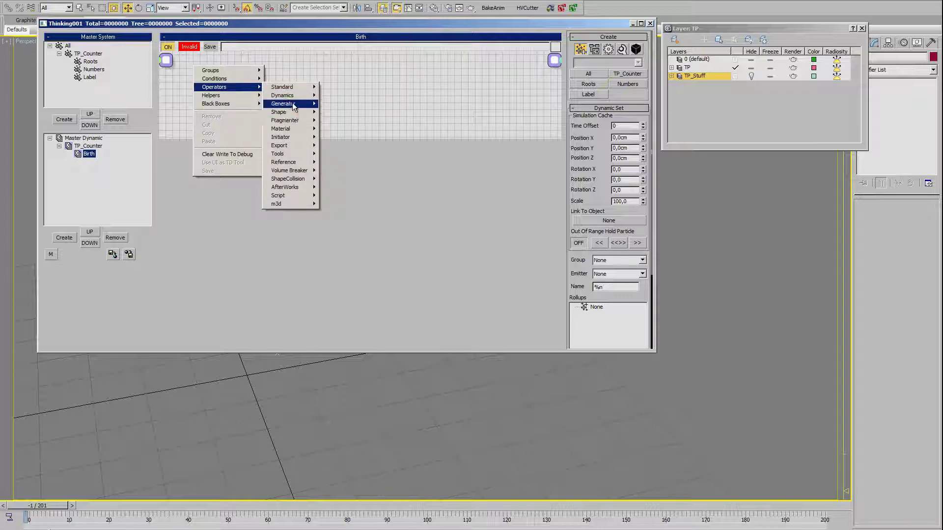
pyautogui.moveTo(284, 103)
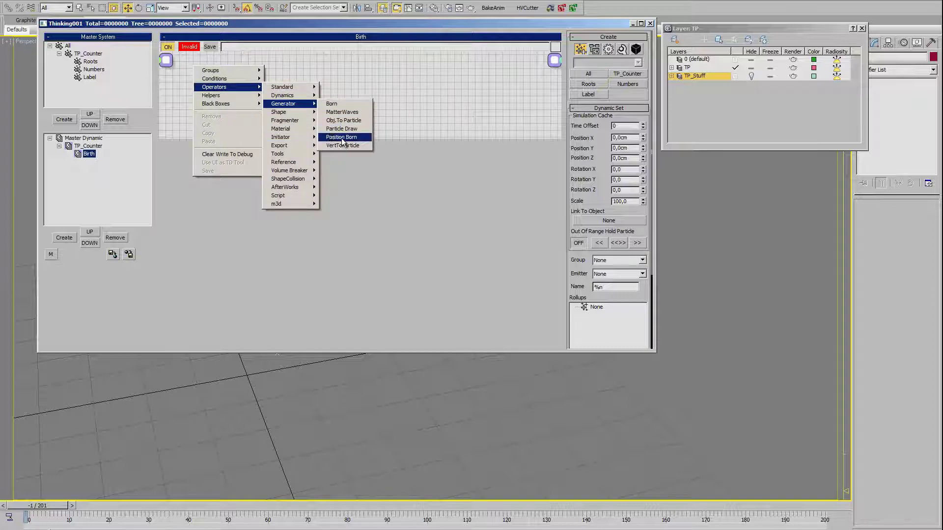
pyautogui.click(340, 137)
pyautogui.moveTo(300, 78); pyautogui.dragTo(378, 87)
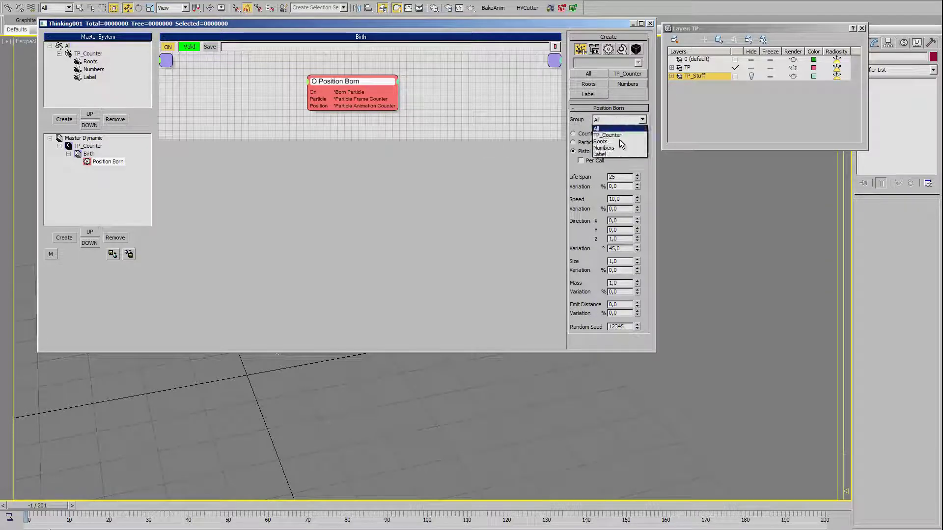
pyautogui.click(615, 146)
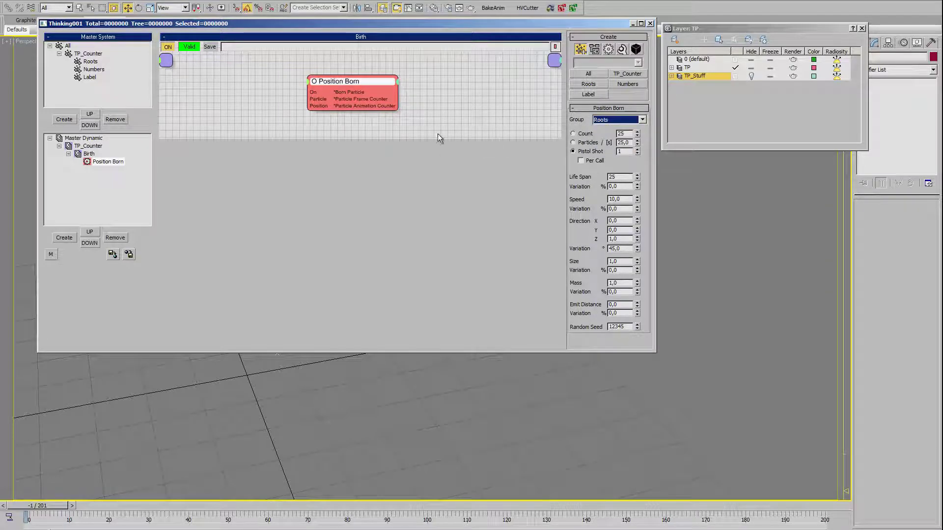
pyautogui.doubleClick(619, 177)
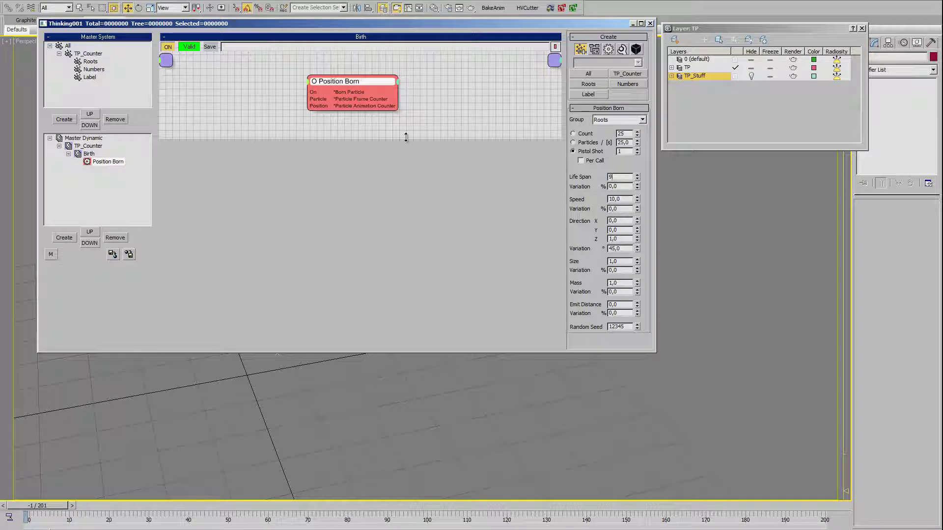
pyautogui.write('9999')
pyautogui.press('Tab')
pyautogui.press('Tab')
pyautogui.write('0')
pyautogui.moveTo(286, 140); pyautogui.dragTo(295, 205)
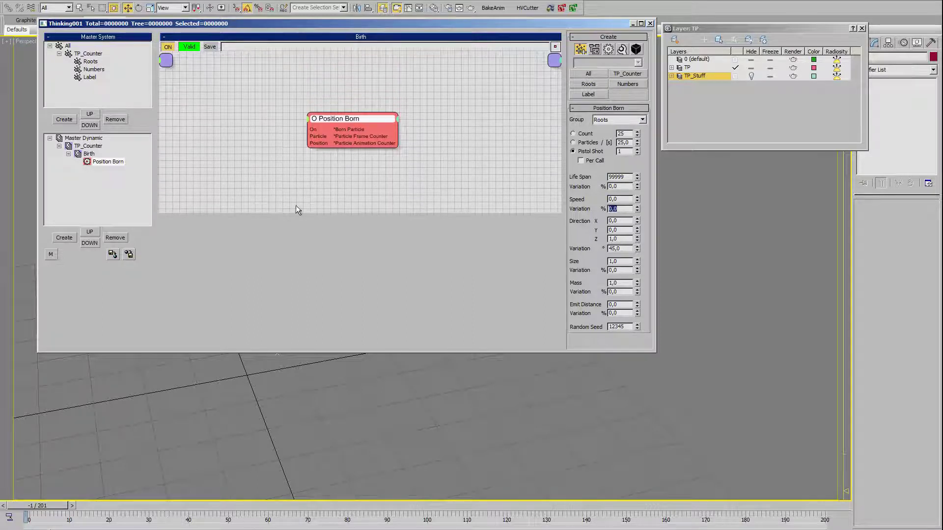
# Step: Add a Node helper to the Birth graph and wire its position into Position Born's Position input
pyautogui.rightClick(225, 154)
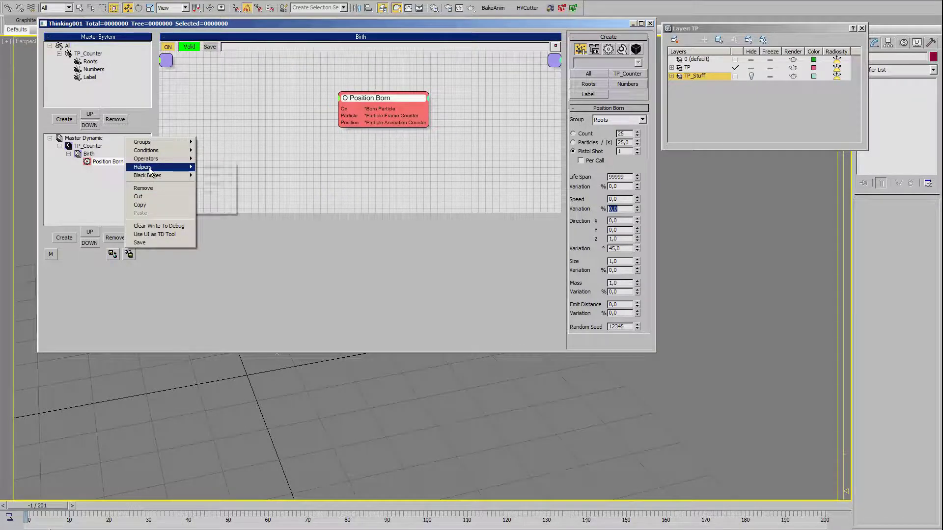
pyautogui.moveTo(143, 167)
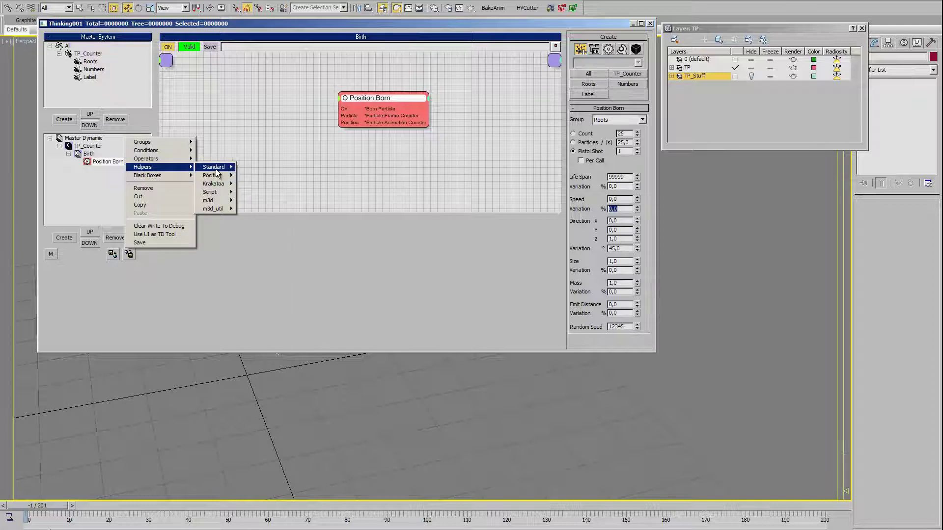
pyautogui.moveTo(213, 167)
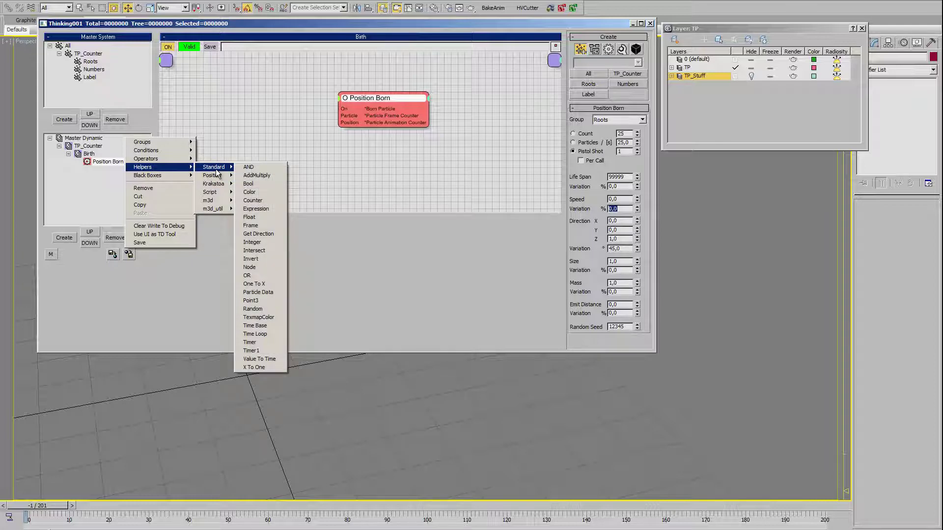
pyautogui.click(249, 267)
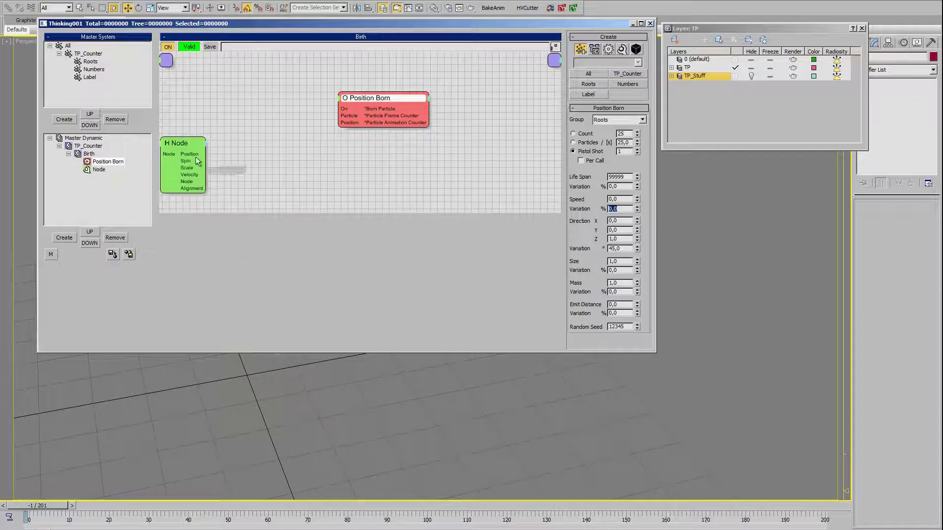
pyautogui.moveTo(185, 153); pyautogui.dragTo(256, 154)
pyautogui.moveTo(263, 187); pyautogui.dragTo(344, 123)
pyautogui.keyDown('alt'); pyautogui.moveTo(367, 420); pyautogui.dragTo(693, 312, button='middle'); pyautogui.keyUp('alt')
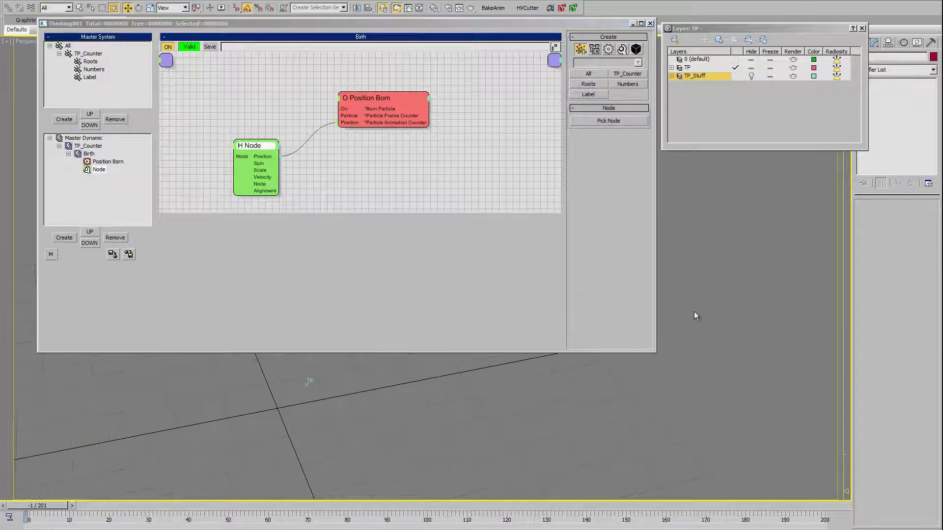
# Step: Create a Point helper, Point001, in the scene
pyautogui.moveTo(816, 26); pyautogui.dragTo(788, 26)
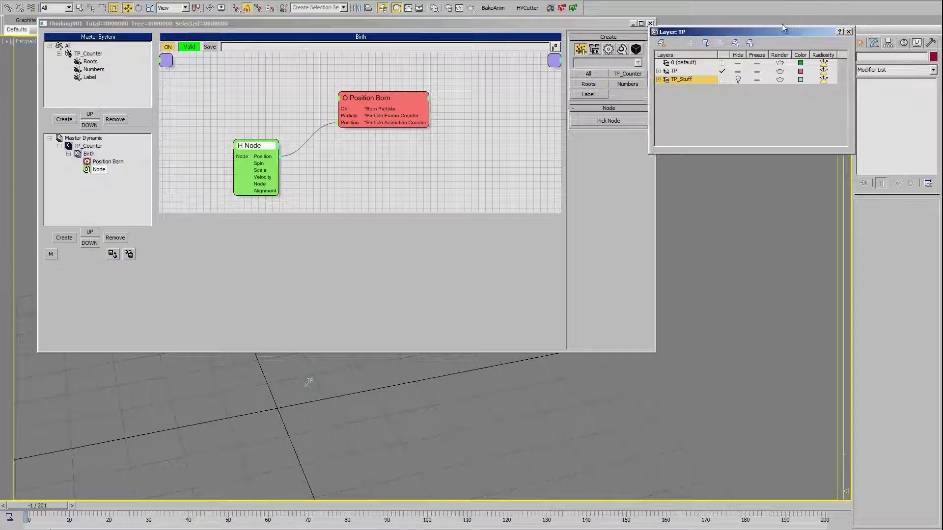
pyautogui.click(860, 44)
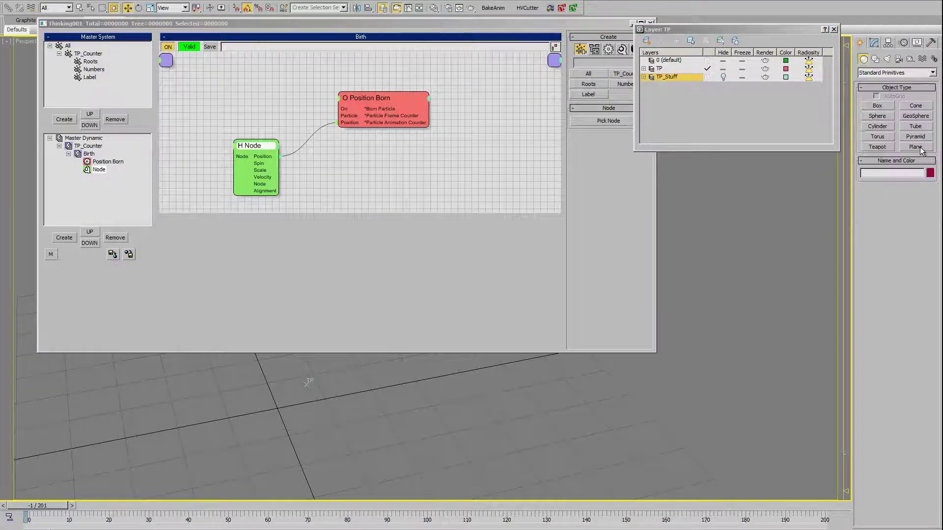
pyautogui.click(910, 58)
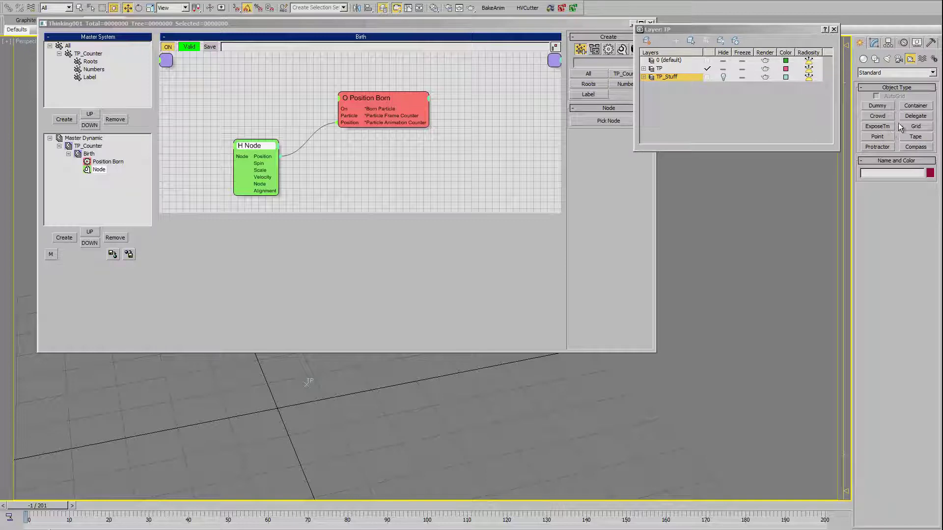
pyautogui.click(877, 137)
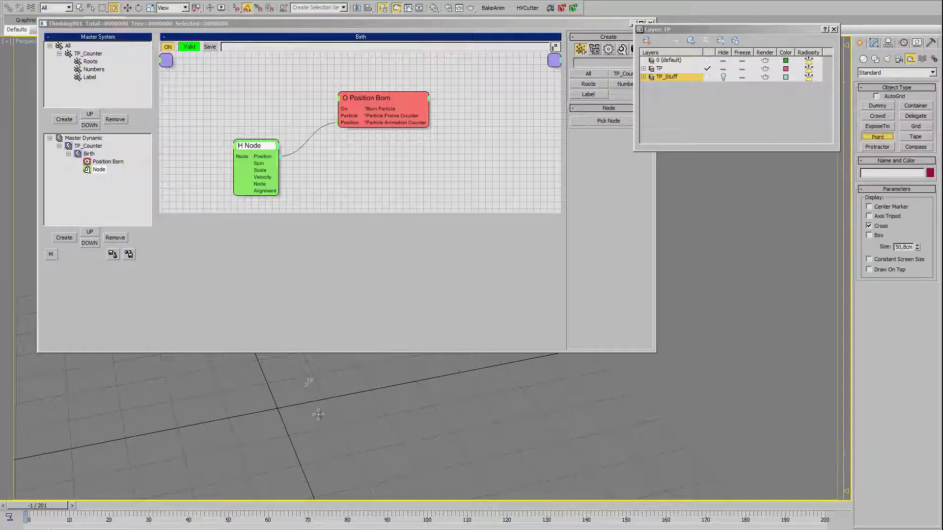
pyautogui.moveTo(319, 414); pyautogui.dragTo(267, 423)
pyautogui.press('w')
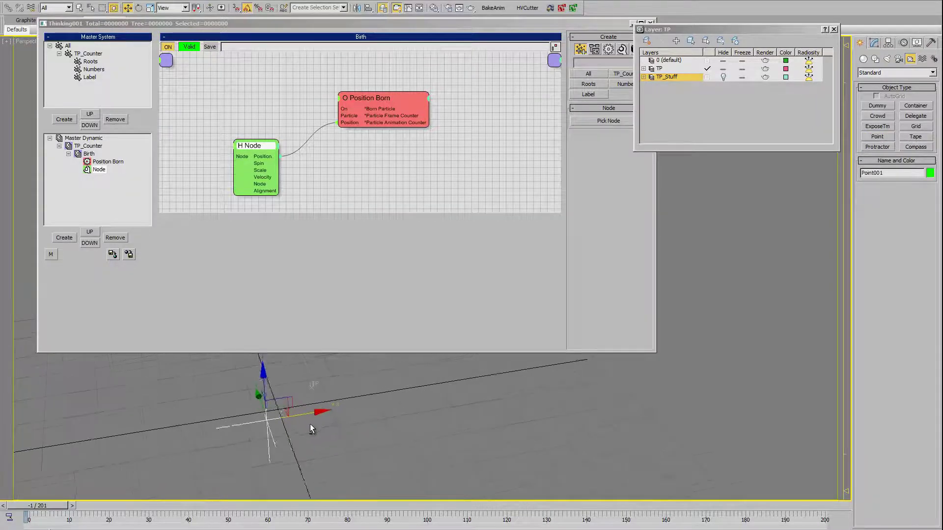
# Step: Pick Point001 as the Node helper's object and return to the Position Born settings
pyautogui.click(593, 121)
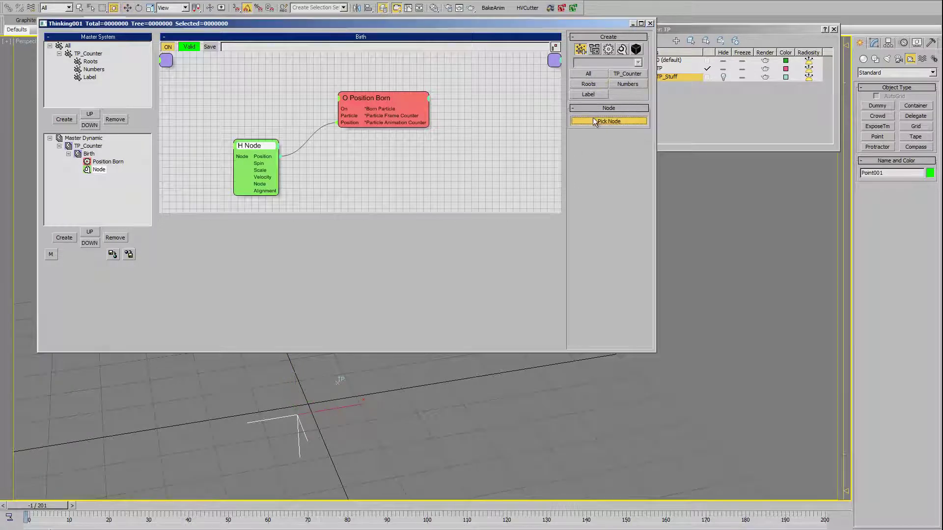
pyautogui.click(298, 439)
pyautogui.moveTo(314, 438); pyautogui.dragTo(350, 437, button='middle')
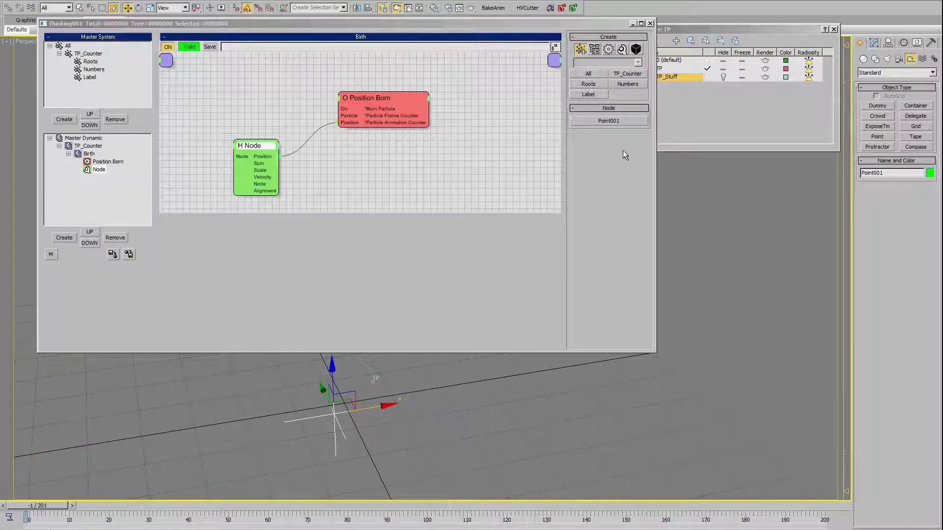
pyautogui.click(349, 123)
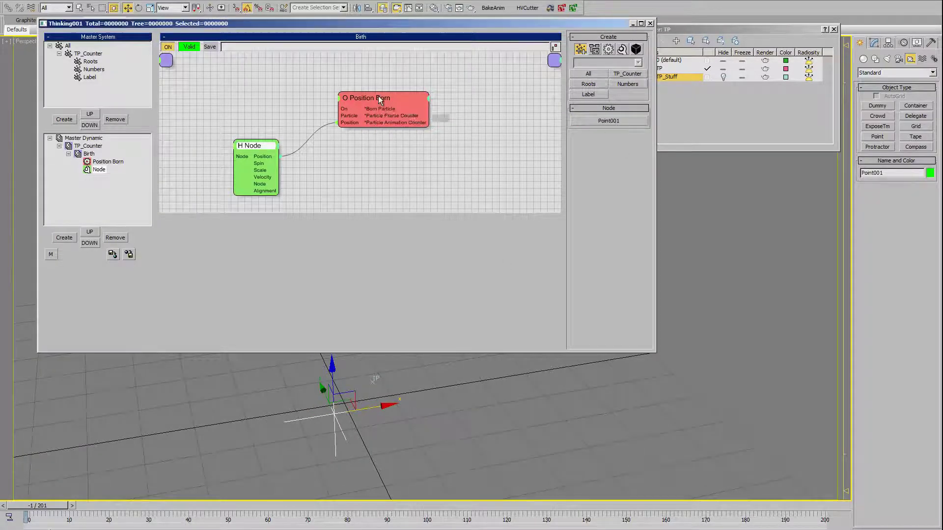
# Step: Advance the timeline to birth a particle and set the Roots group display to Ticks
pyautogui.moveTo(414, 398); pyautogui.dragTo(441, 383, button='middle')
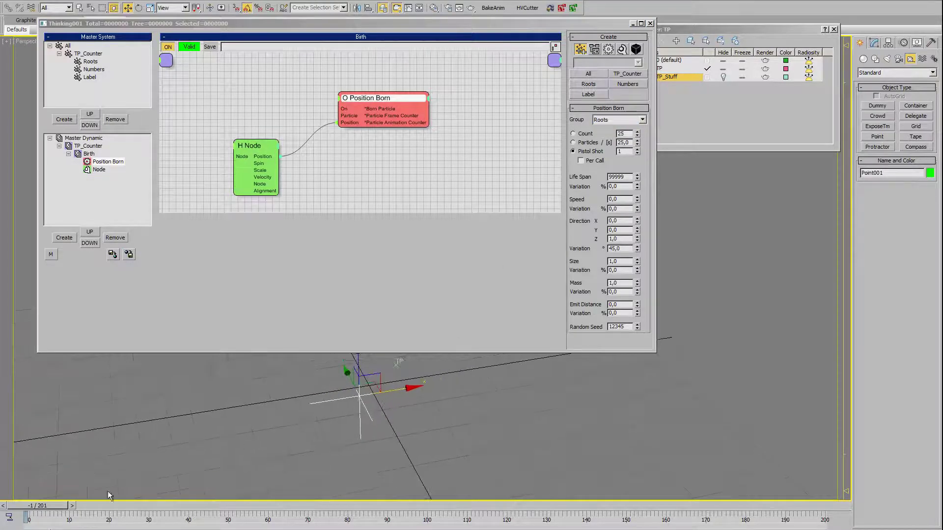
pyautogui.moveTo(42, 521); pyautogui.dragTo(36, 519)
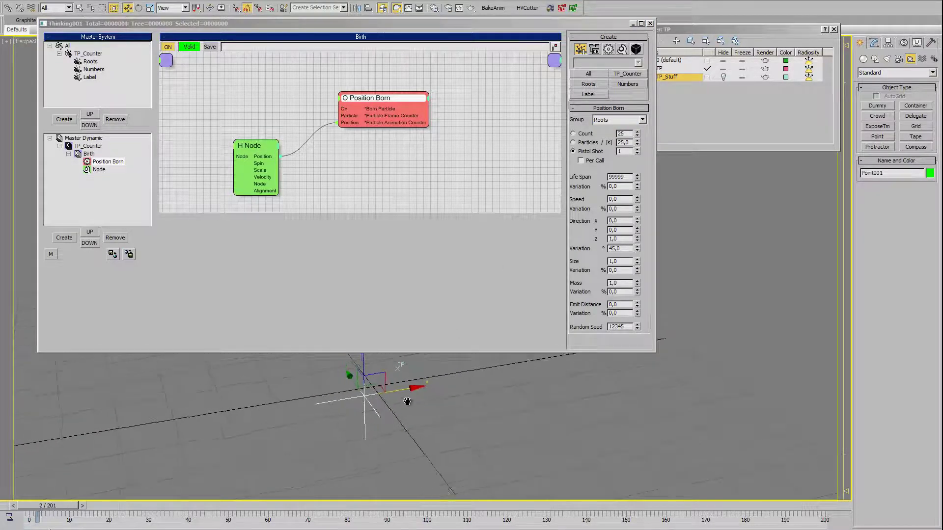
pyautogui.moveTo(394, 404); pyautogui.dragTo(408, 394, button='middle')
pyautogui.click(438, 422)
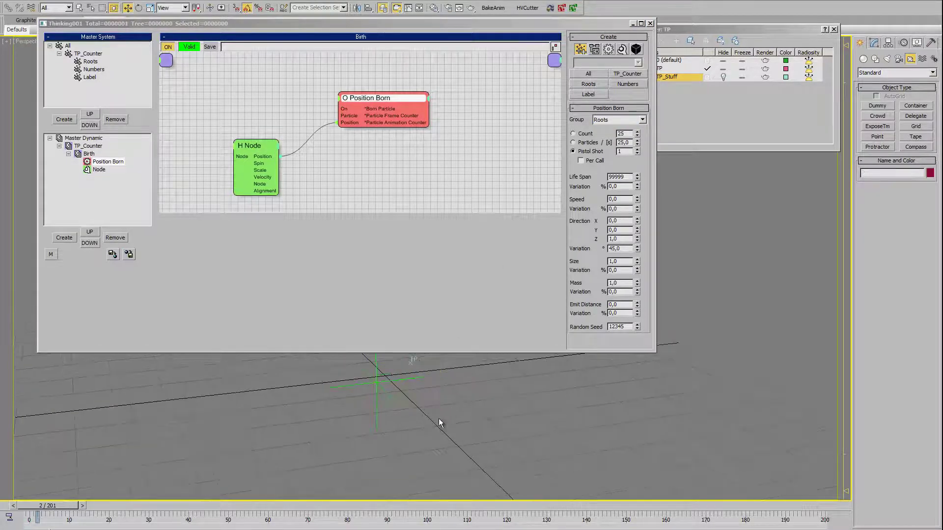
pyautogui.click(91, 62)
pyautogui.click(613, 59)
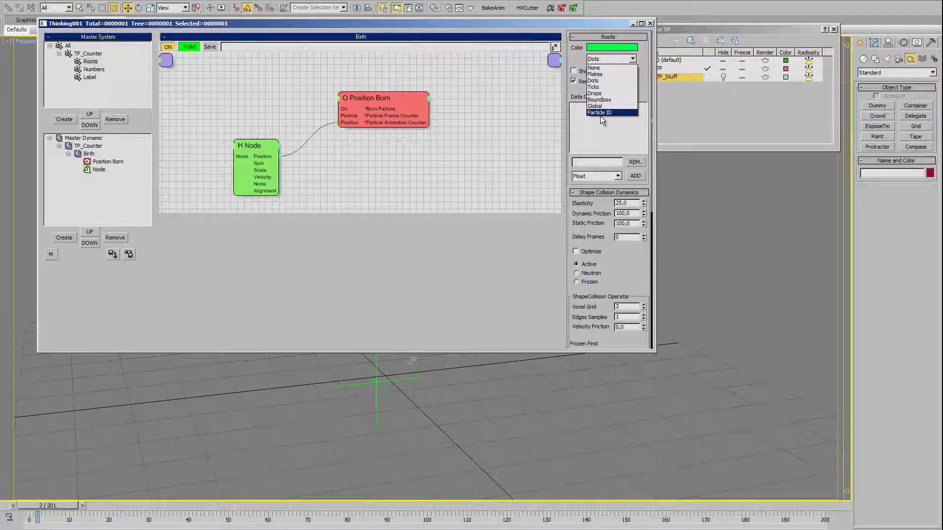
pyautogui.click(594, 87)
# Step: Display the Point001 helper as a Box instead of a Cross
pyautogui.click(383, 379)
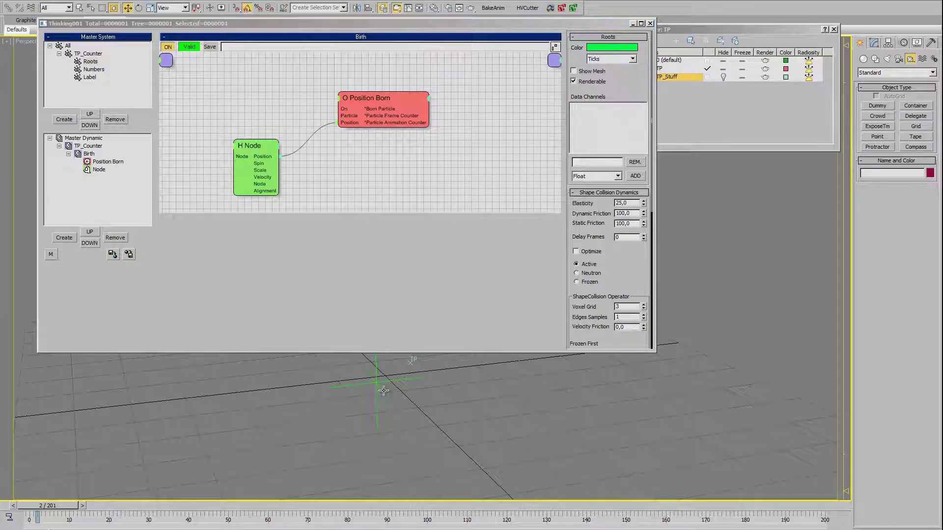
pyautogui.click(873, 44)
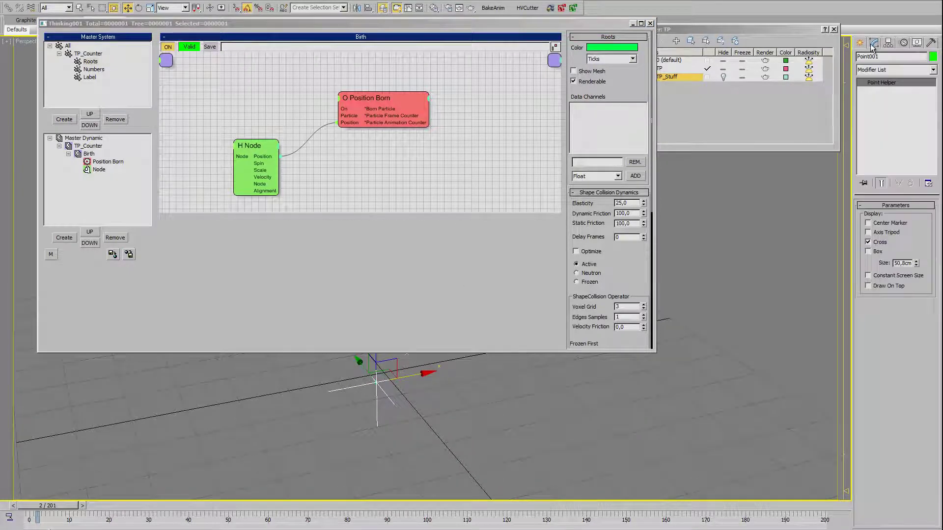
pyautogui.click(879, 242)
pyautogui.keyDown('alt'); pyautogui.moveTo(493, 484); pyautogui.dragTo(486, 391, button='middle'); pyautogui.keyUp('alt')
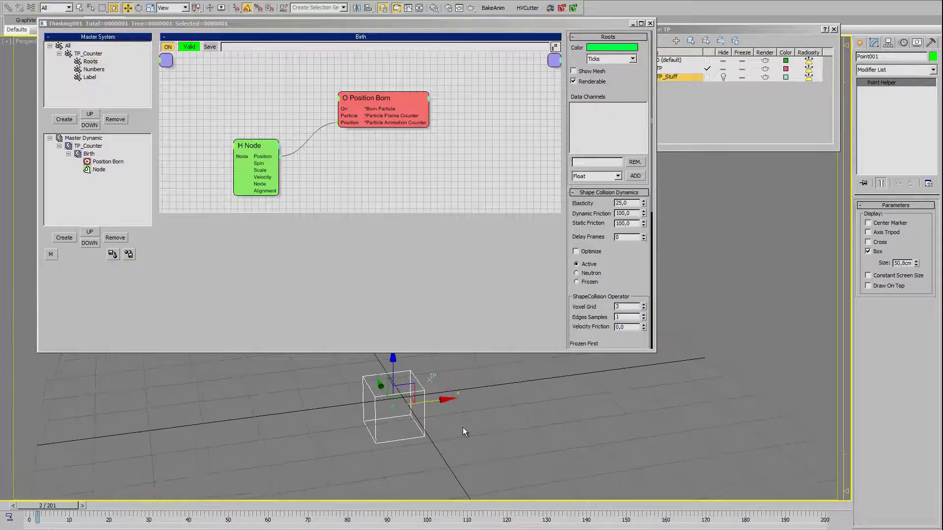
# Step: Tidy the Birth graph, moving the H Node and Position Born left and enlarging the graph area
pyautogui.click(90, 62)
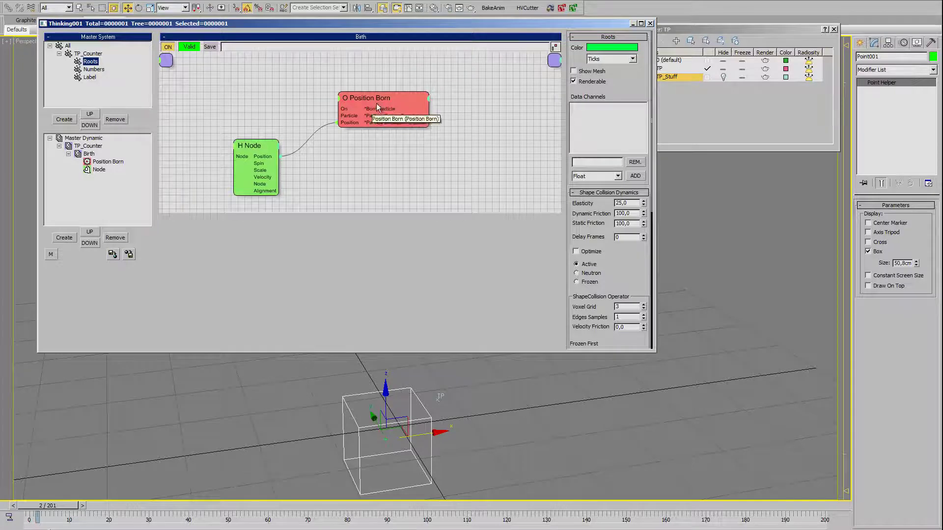
pyautogui.moveTo(376, 103); pyautogui.dragTo(363, 122)
pyautogui.moveTo(255, 145); pyautogui.dragTo(224, 141)
pyautogui.moveTo(381, 117); pyautogui.dragTo(345, 121)
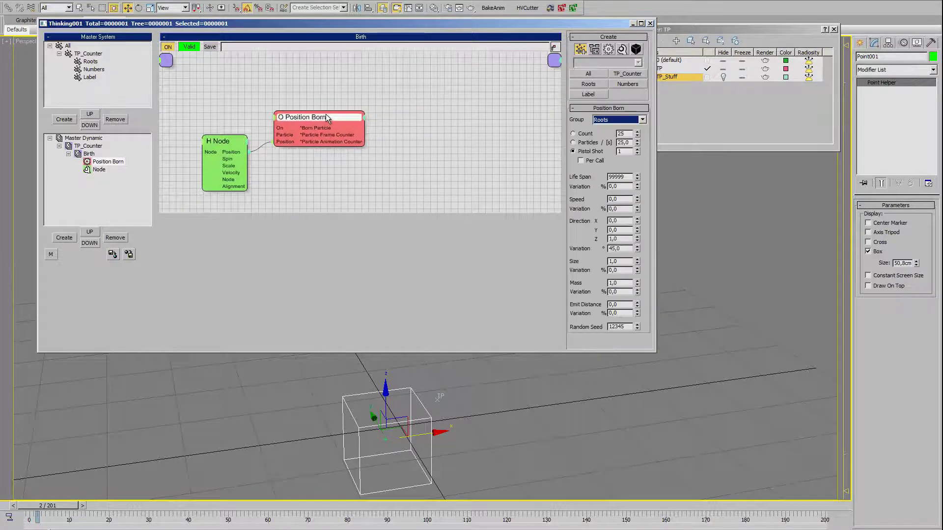
pyautogui.click(355, 212)
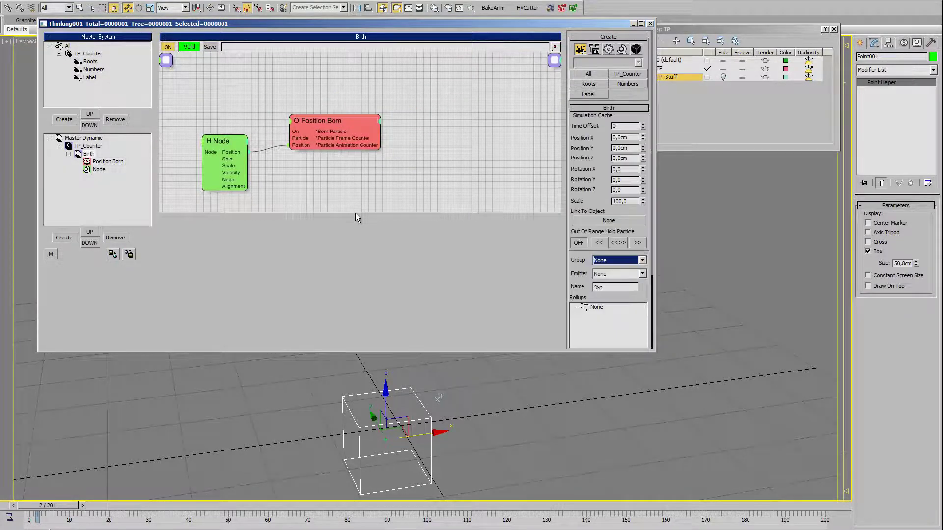
pyautogui.moveTo(354, 212); pyautogui.dragTo(354, 275)
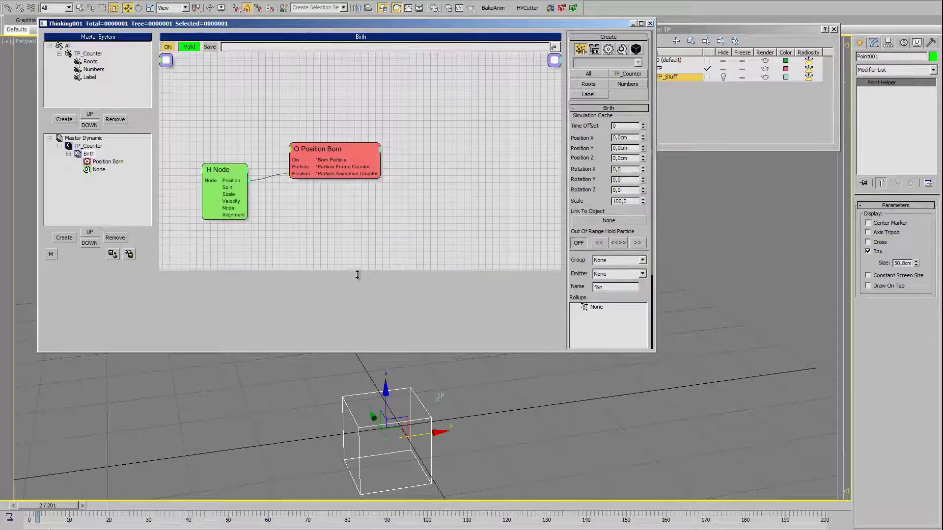
pyautogui.scroll(-3, 448, 423)
pyautogui.moveTo(448, 426); pyautogui.dragTo(466, 453, button='middle')
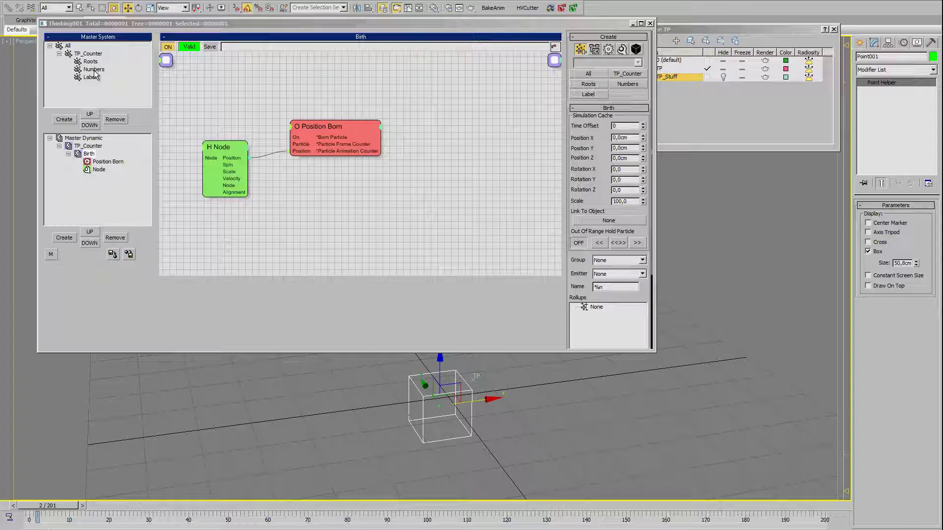
pyautogui.moveTo(341, 129); pyautogui.dragTo(334, 121)
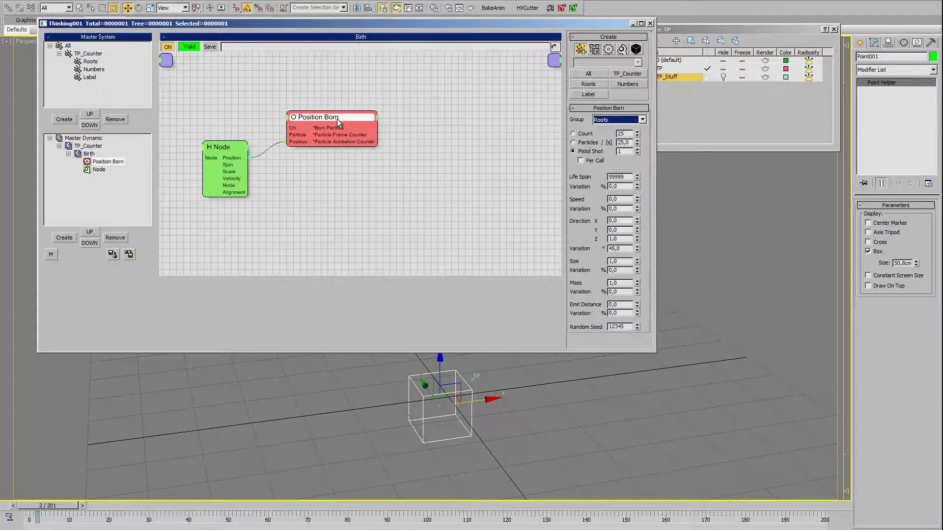
pyautogui.rightClick(414, 106)
# Step: Add a second Position Born operator fed by the first one's Born Particle output
pyautogui.rightClick(317, 180)
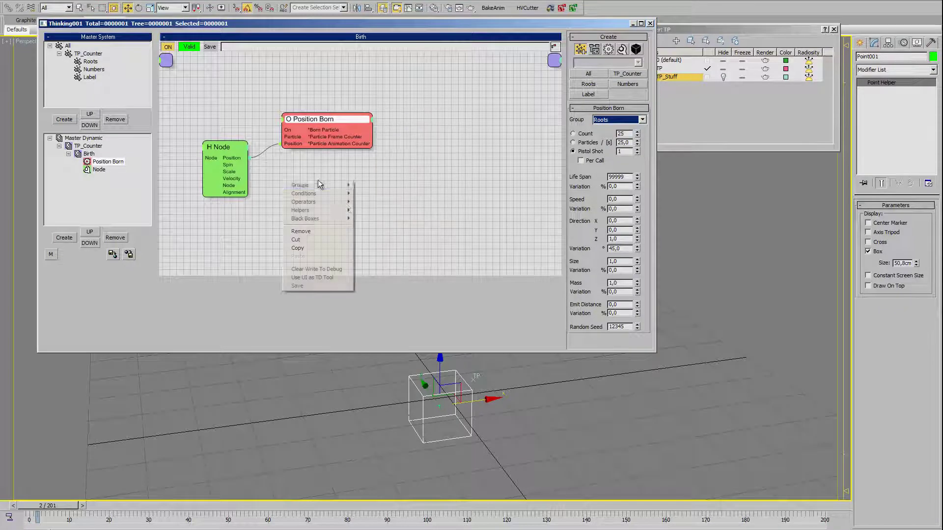
pyautogui.click(319, 245)
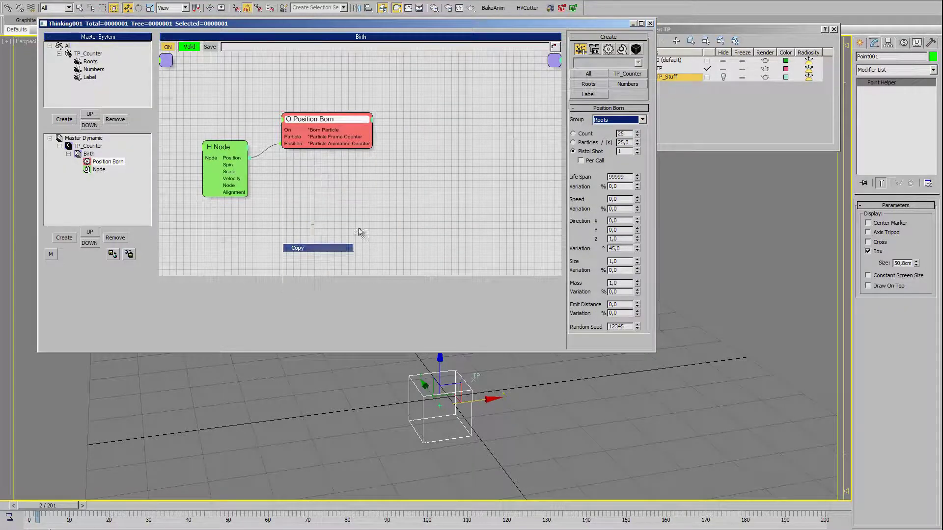
pyautogui.click(443, 125)
pyautogui.rightClick(442, 112)
pyautogui.click(432, 187)
pyautogui.click(461, 118)
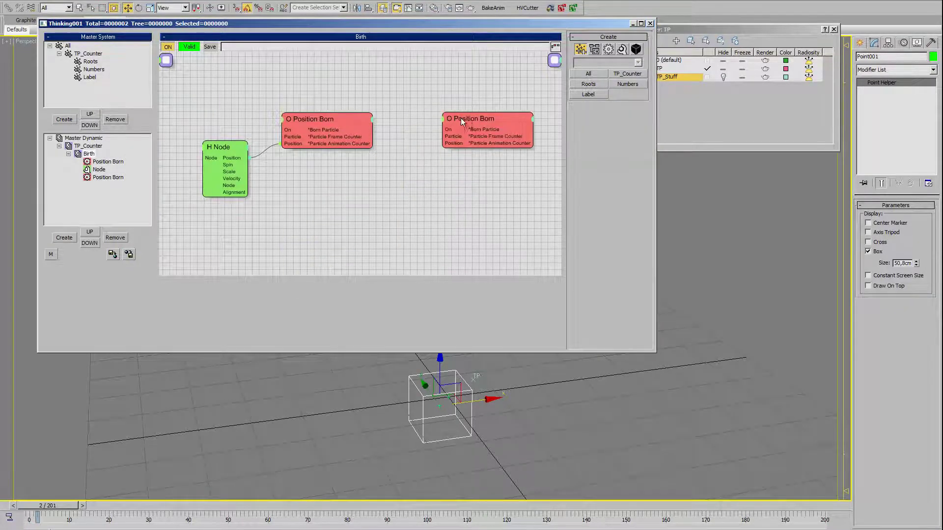
pyautogui.moveTo(324, 132); pyautogui.dragTo(471, 132)
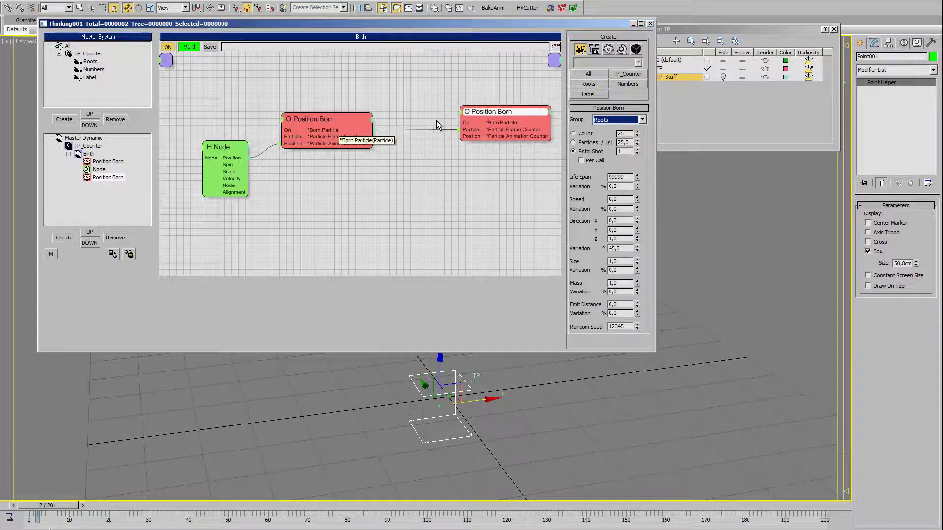
pyautogui.moveTo(451, 194); pyautogui.dragTo(394, 193, button='middle')
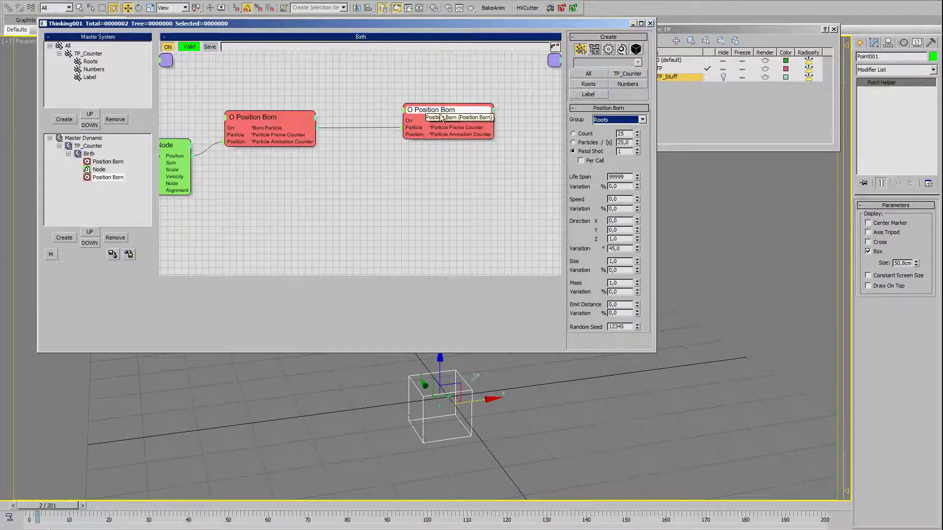
# Step: Make the second Position Born birth Numbers particles Per Call, then rewind to frame -1
pyautogui.click(618, 120)
pyautogui.click(610, 150)
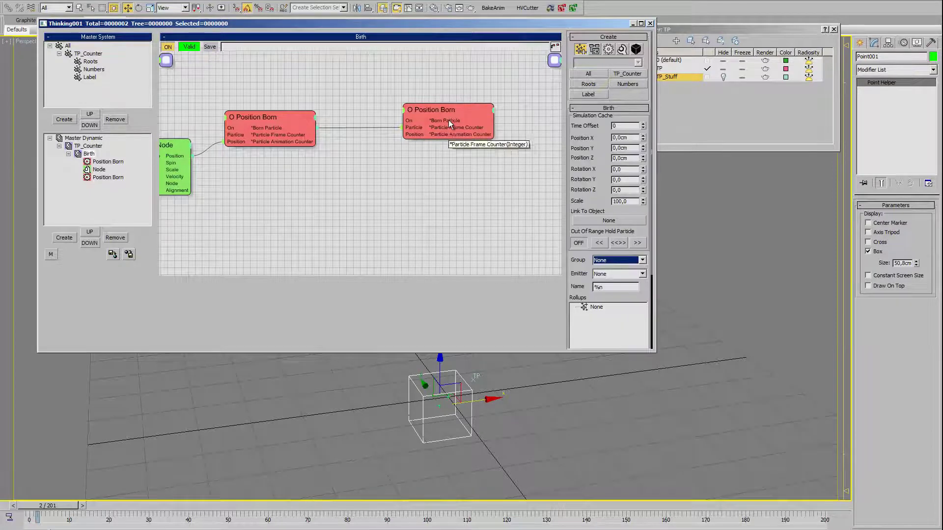
pyautogui.click(580, 161)
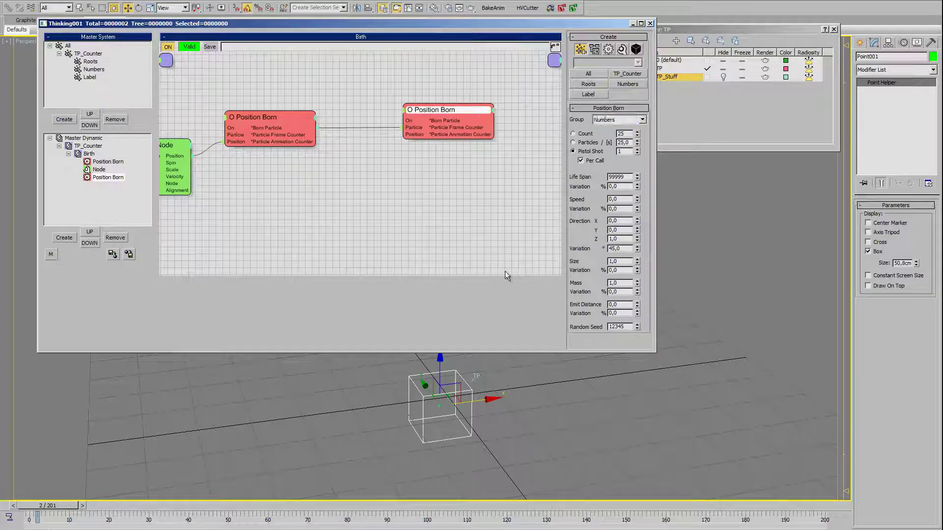
pyautogui.moveTo(410, 412); pyautogui.dragTo(447, 407, button='middle')
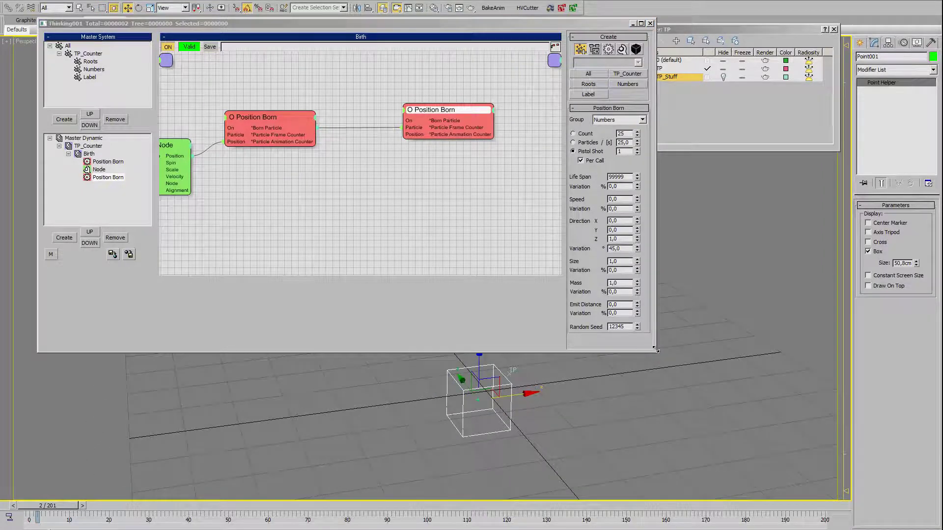
pyautogui.moveTo(680, 324); pyautogui.dragTo(734, 300)
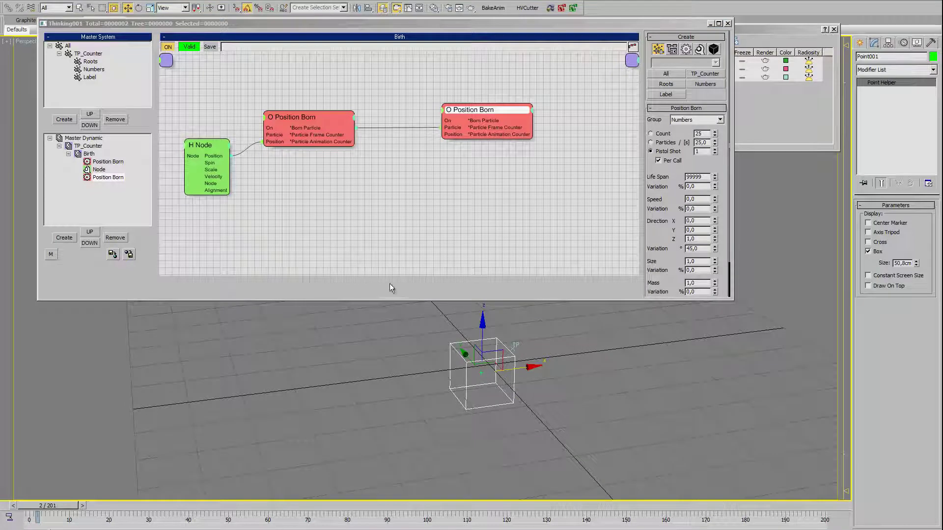
pyautogui.moveTo(60, 505); pyautogui.dragTo(50, 505)
# Step: Collapse the Birth set, reposition the H Node, and open the TP_Counter graph
pyautogui.click(68, 155)
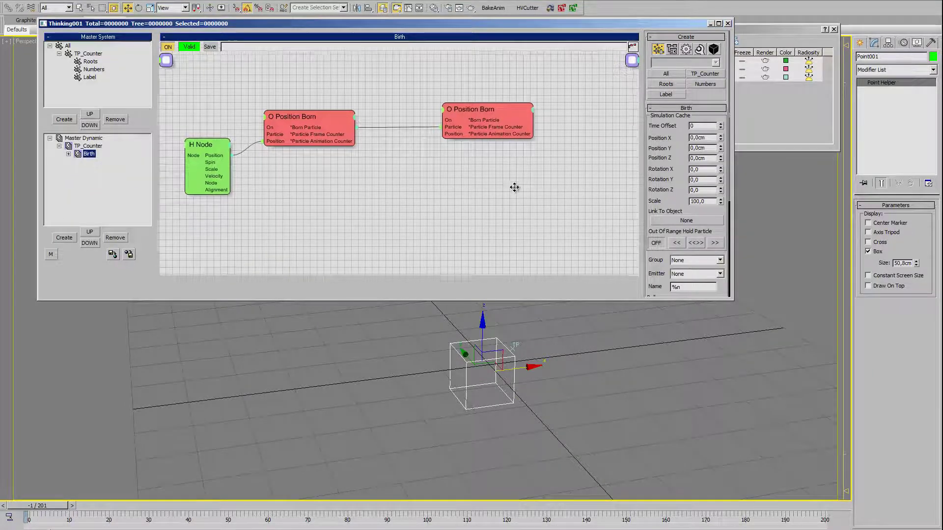
pyautogui.moveTo(511, 187); pyautogui.dragTo(541, 173, button='middle')
pyautogui.moveTo(237, 136); pyautogui.dragTo(219, 120)
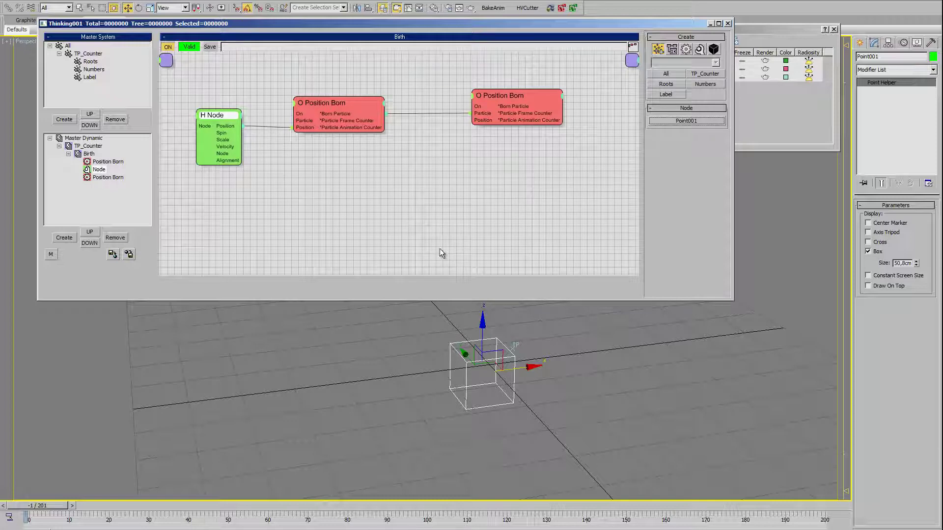
pyautogui.doubleClick(88, 146)
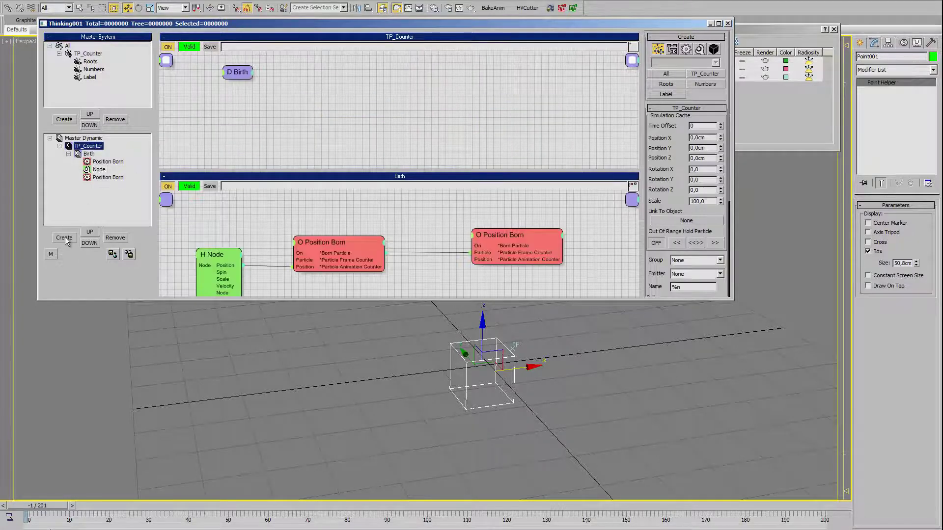
# Step: Create a dynamic set named Numbers_Shape and add a Numbers group node to its graph
pyautogui.click(94, 186)
pyautogui.write('Numbers S')
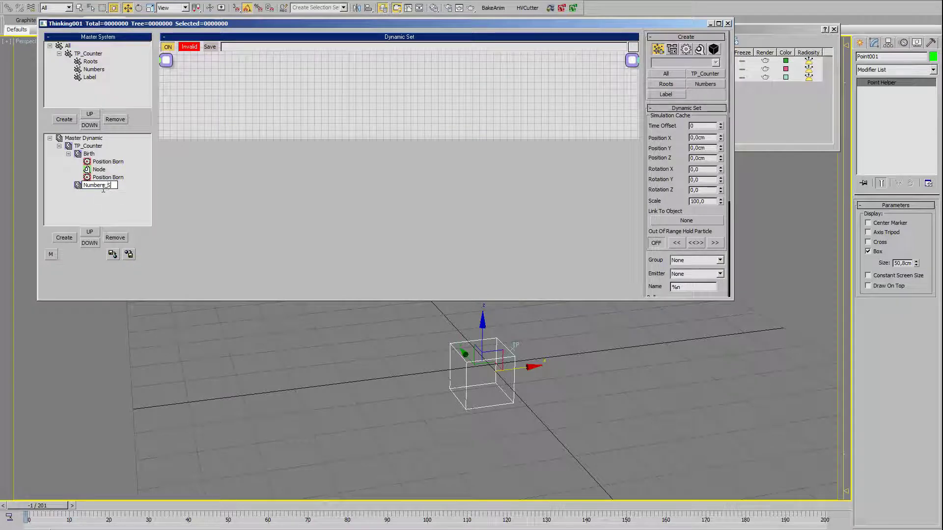
pyautogui.write('hape')
pyautogui.press('Return')
pyautogui.click(692, 88)
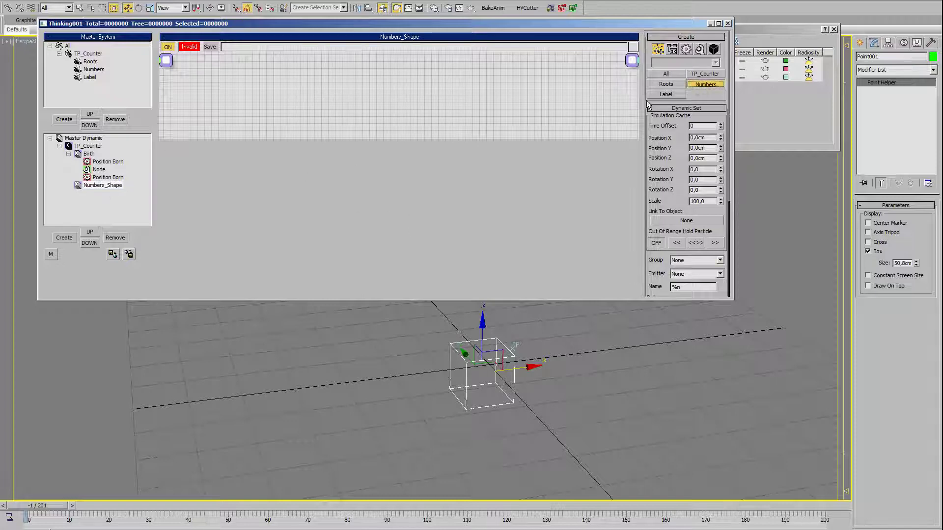
# Step: Add a Geom Instance operator and wire the Numbers group into its Particle input
pyautogui.rightClick(417, 86)
pyautogui.moveTo(404, 104)
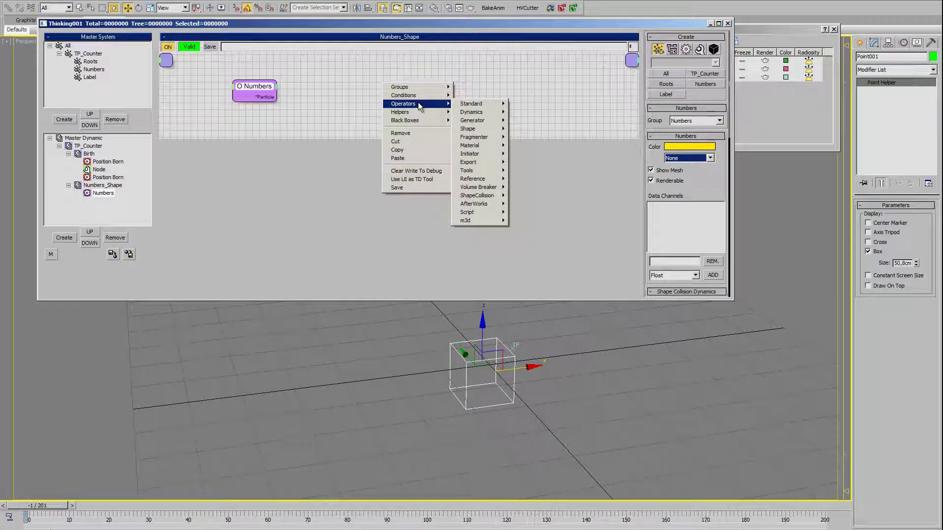
pyautogui.moveTo(467, 128)
pyautogui.click(532, 129)
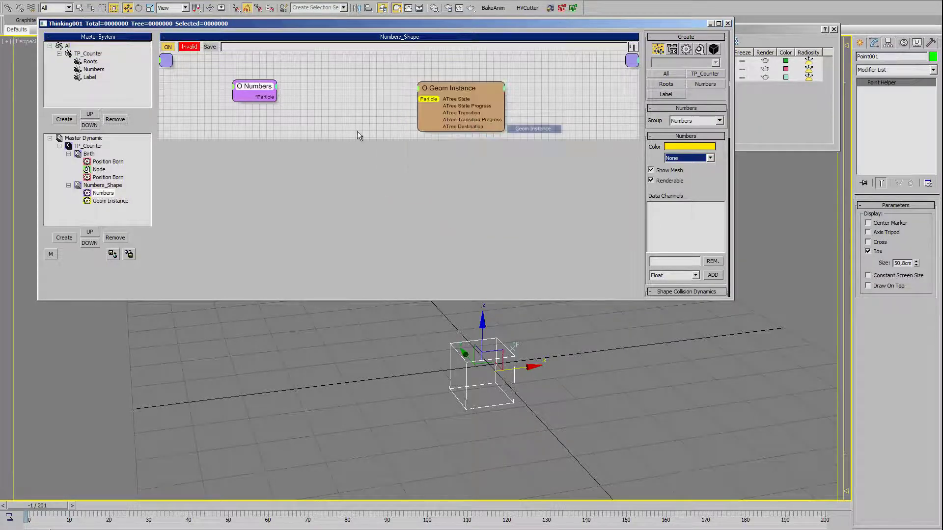
pyautogui.moveTo(402, 92)
pyautogui.mouseDown()
pyautogui.moveTo(426, 98)
pyautogui.moveTo(457, 77)
pyautogui.mouseUp()
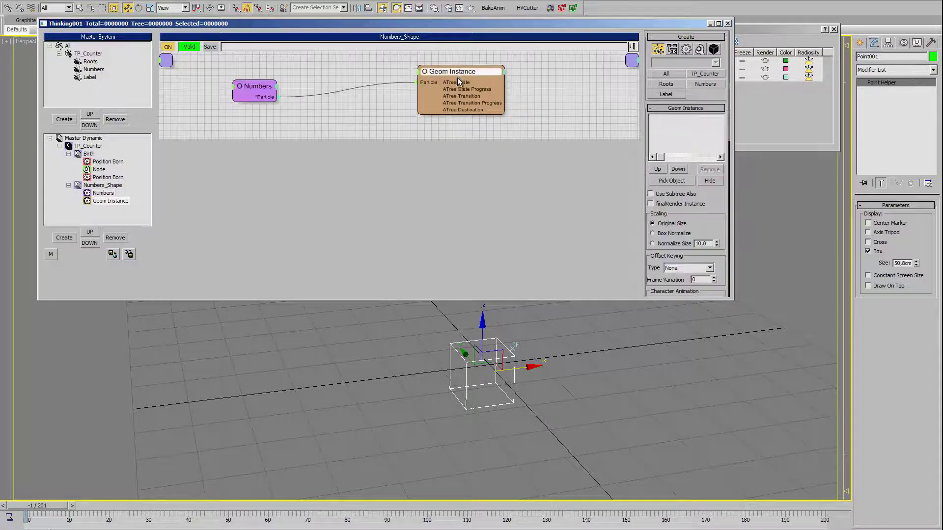
pyautogui.moveTo(387, 139); pyautogui.dragTo(389, 196)
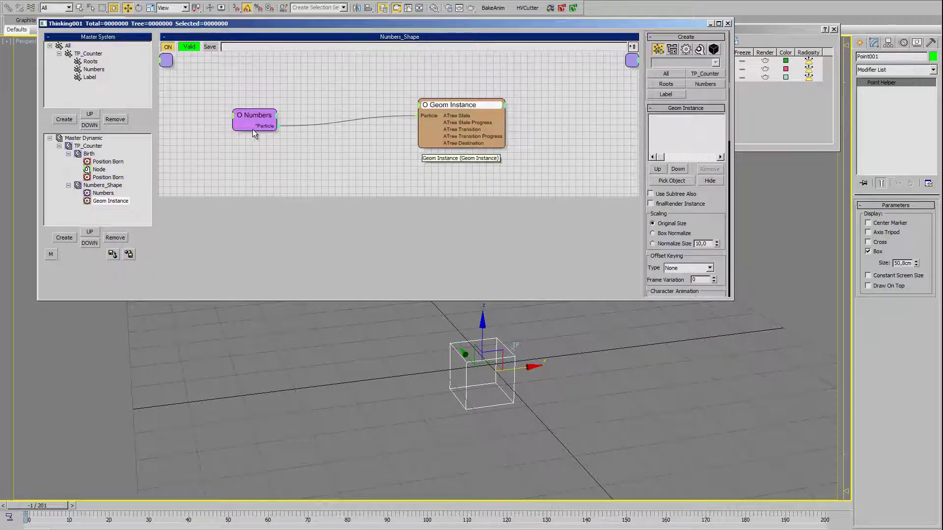
pyautogui.click(253, 108)
pyautogui.click(491, 112)
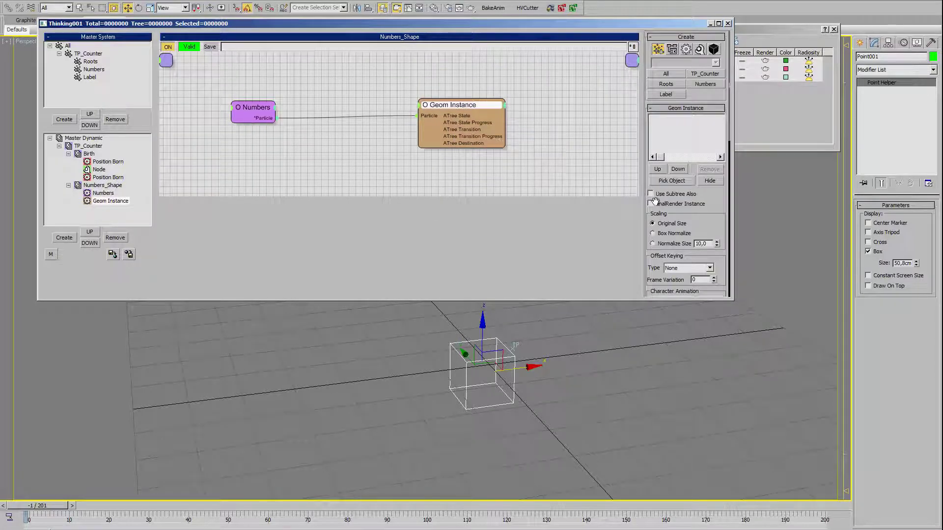
pyautogui.moveTo(677, 23); pyautogui.dragTo(483, 28)
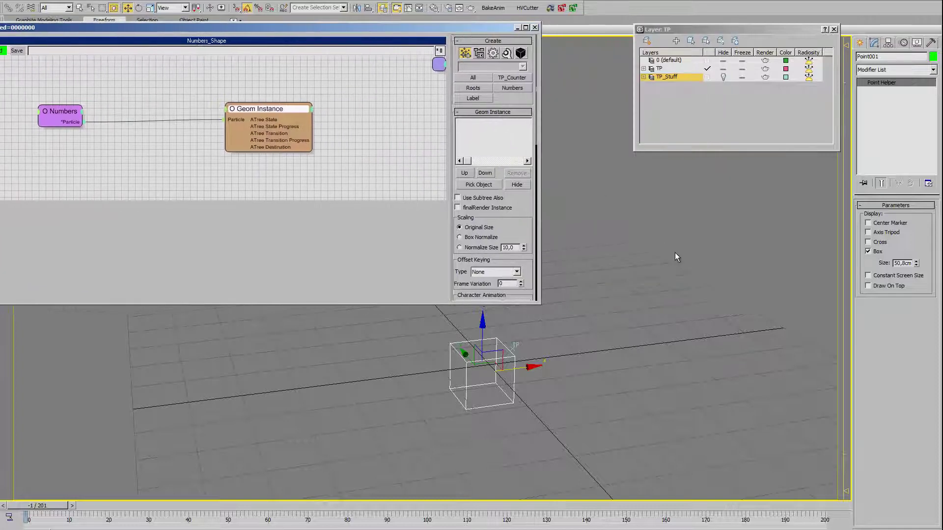
# Step: Unhide the TP_Stuff layer and select all ten digit tiles, 0 through 9
pyautogui.click(723, 76)
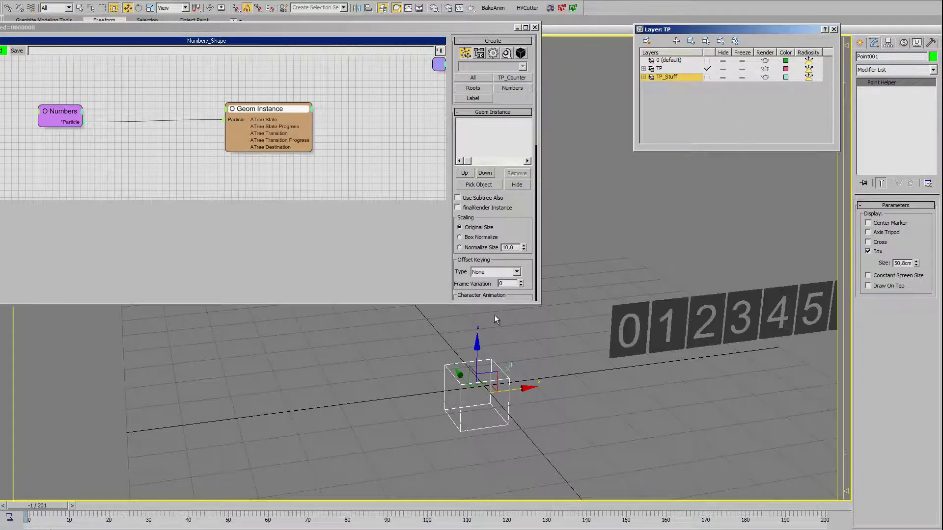
pyautogui.keyDown('alt'); pyautogui.moveTo(494, 315); pyautogui.dragTo(451, 431, button='middle'); pyautogui.keyUp('alt')
pyautogui.click(388, 380)
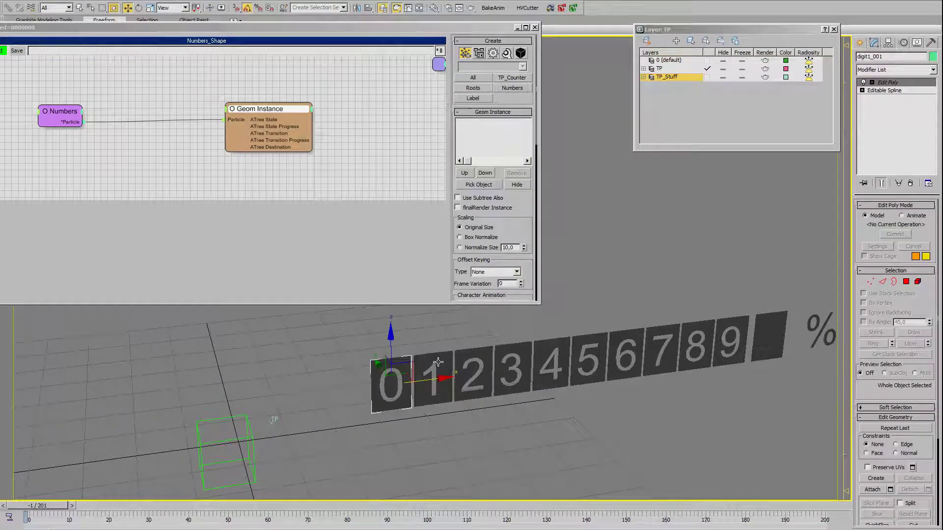
pyautogui.keyDown('ctrl'); pyautogui.click(432, 381); pyautogui.keyUp('ctrl')
pyautogui.keyDown('ctrl'); pyautogui.click(472, 375); pyautogui.keyUp('ctrl')
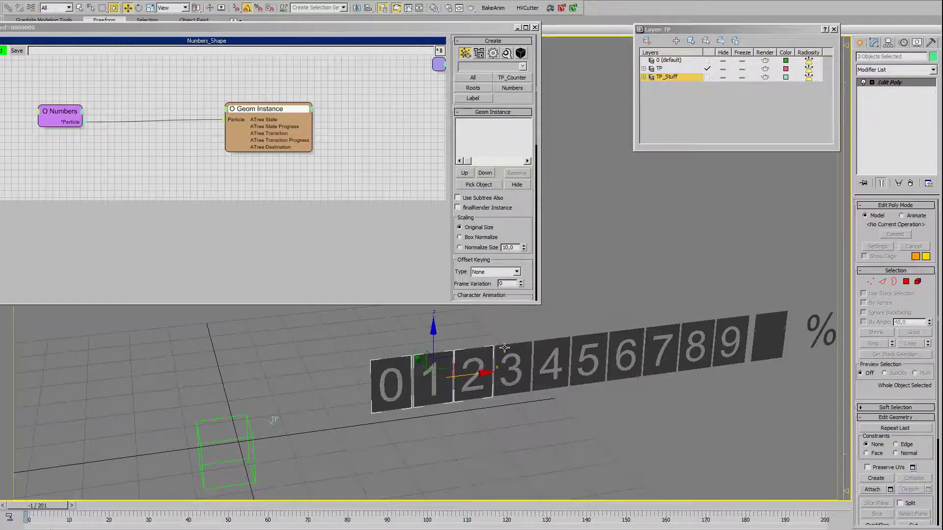
pyautogui.keyDown('ctrl'); pyautogui.click(511, 369); pyautogui.keyUp('ctrl')
pyautogui.keyDown('ctrl'); pyautogui.click(550, 364); pyautogui.keyUp('ctrl')
pyautogui.keyDown('ctrl'); pyautogui.click(588, 360); pyautogui.keyUp('ctrl')
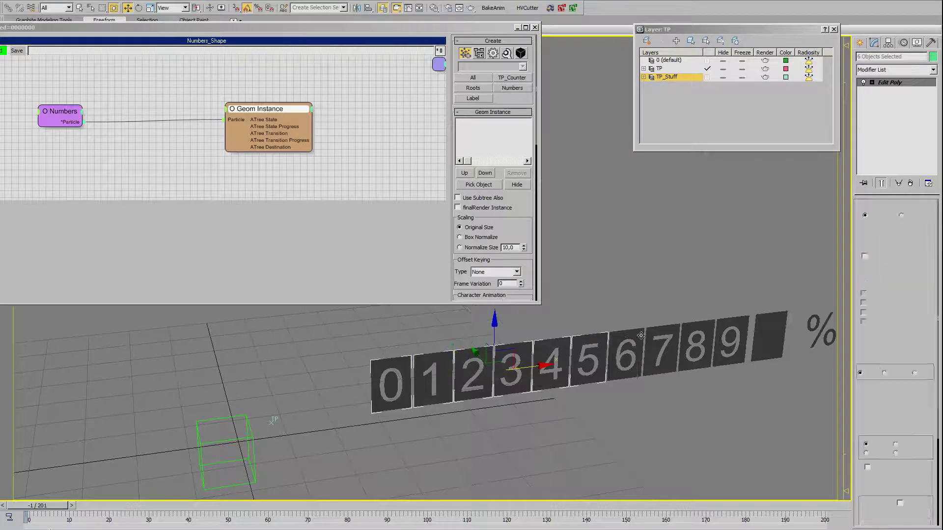
pyautogui.keyDown('ctrl'); pyautogui.click(625, 355); pyautogui.keyUp('ctrl')
pyautogui.keyDown('ctrl'); pyautogui.click(666, 336); pyautogui.keyUp('ctrl')
pyautogui.keyDown('ctrl'); pyautogui.click(695, 346); pyautogui.keyUp('ctrl')
pyautogui.keyDown('ctrl'); pyautogui.click(730, 343); pyautogui.keyUp('ctrl')
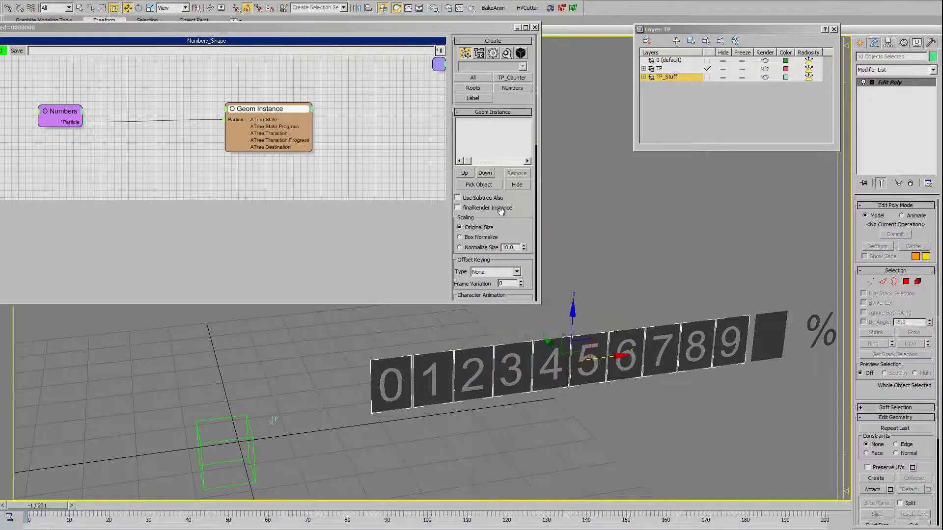
# Step: Load the selected digit tiles into Geom Instance via Pick Object
pyautogui.click(477, 185)
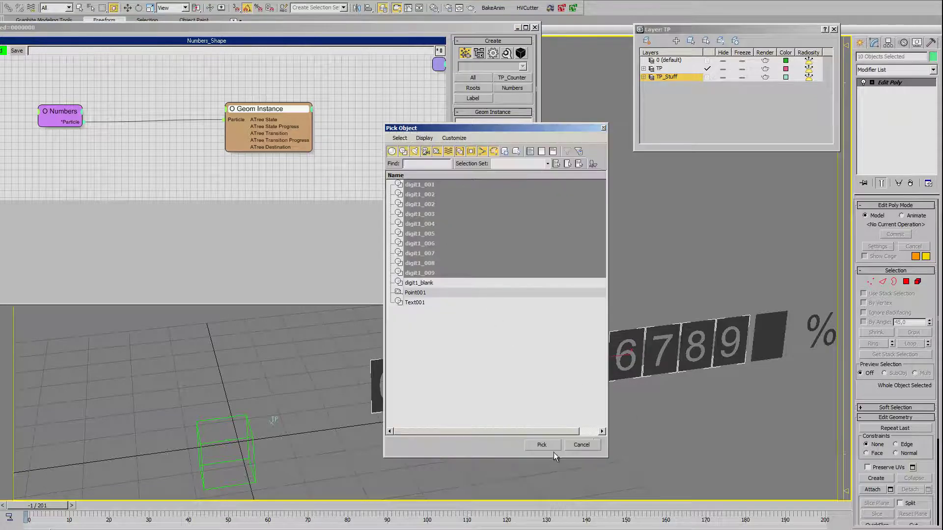
pyautogui.click(540, 446)
pyautogui.keyDown('alt'); pyautogui.moveTo(546, 401); pyautogui.dragTo(505, 406, button='middle'); pyautogui.keyUp('alt')
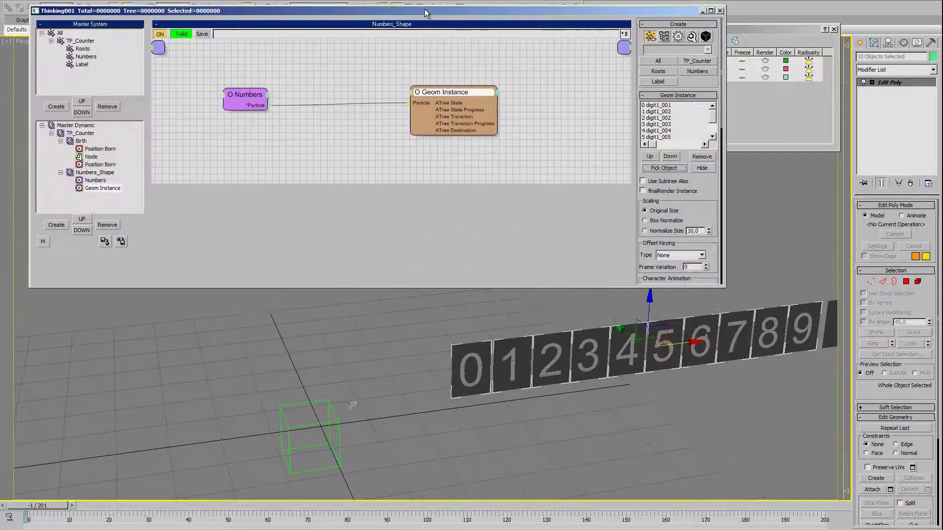
pyautogui.moveTo(233, 27); pyautogui.dragTo(463, 5)
# Step: At frame 0, turn off Vertex Channel Display in Thinking001's Object Properties
pyautogui.moveTo(45, 510); pyautogui.dragTo(49, 511)
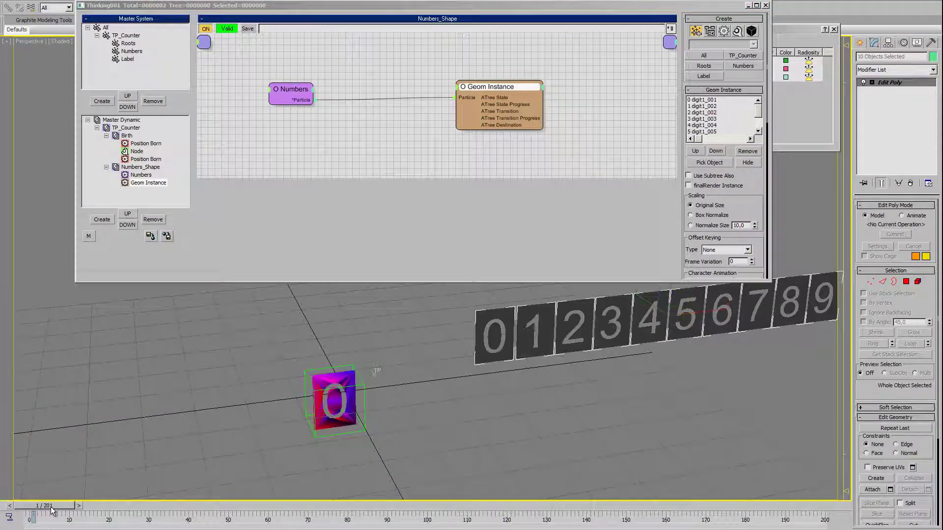
pyautogui.keyDown('alt'); pyautogui.moveTo(421, 388); pyautogui.dragTo(373, 377, button='middle'); pyautogui.keyUp('alt')
pyautogui.click(374, 375)
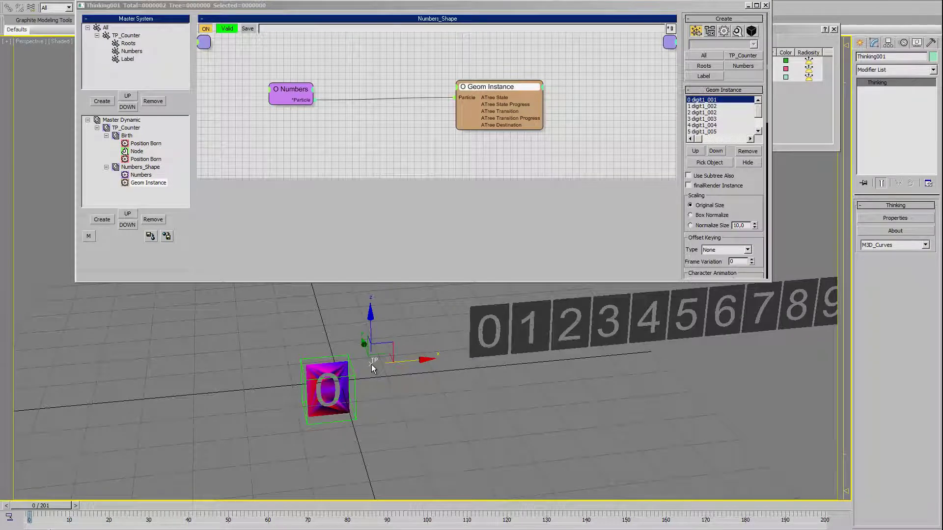
pyautogui.rightClick(372, 367)
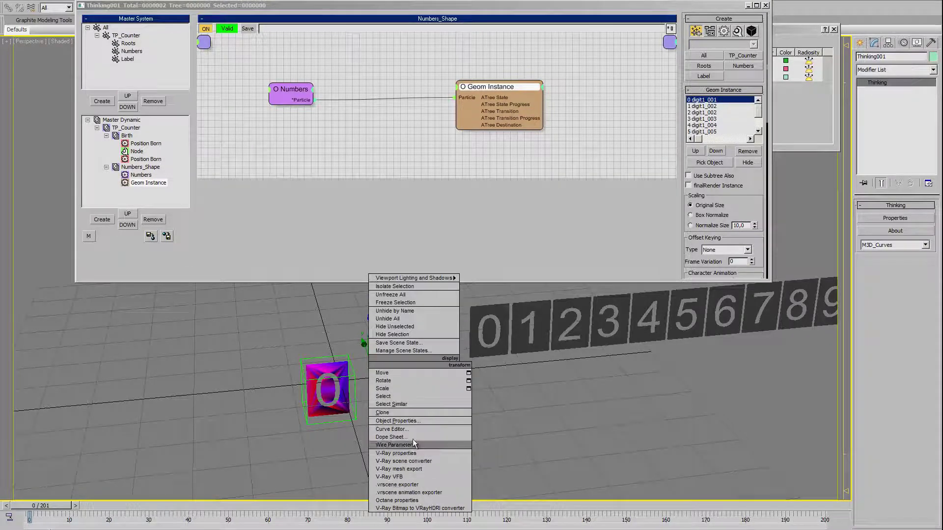
pyautogui.click(416, 422)
pyautogui.click(343, 413)
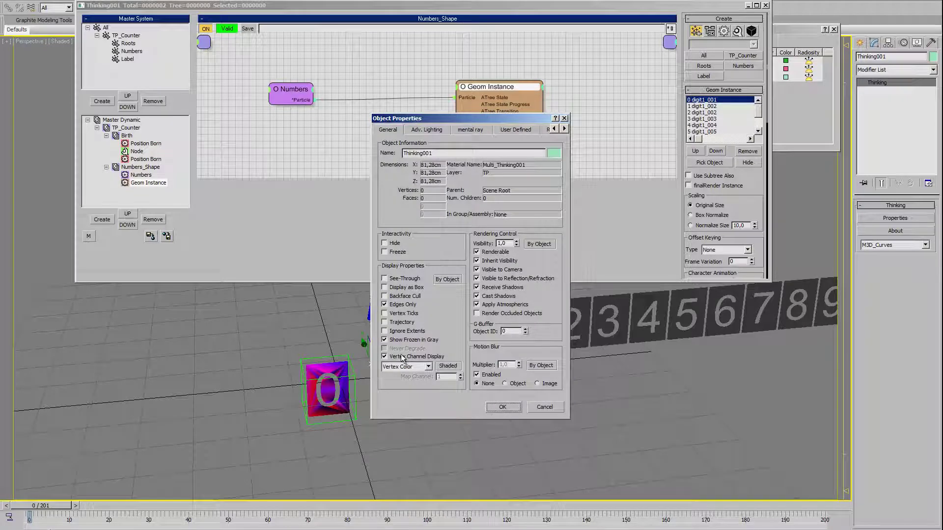
pyautogui.click(488, 408)
# Step: Orbit around the digit tiles to check the grey 0 tile and enlarge the dynamic tree panel
pyautogui.moveTo(451, 421)
pyautogui.keyDown('alt'); pyautogui.mouseDown(button='middle')
pyautogui.moveTo(401, 393)
pyautogui.moveTo(420, 391)
pyautogui.mouseUp(button='middle'); pyautogui.keyUp('alt')
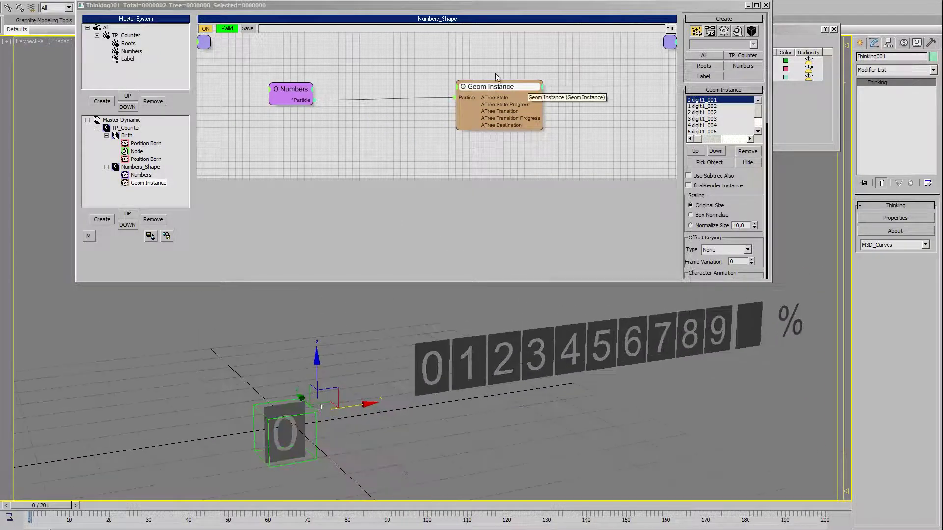
pyautogui.moveTo(499, 87); pyautogui.dragTo(509, 81)
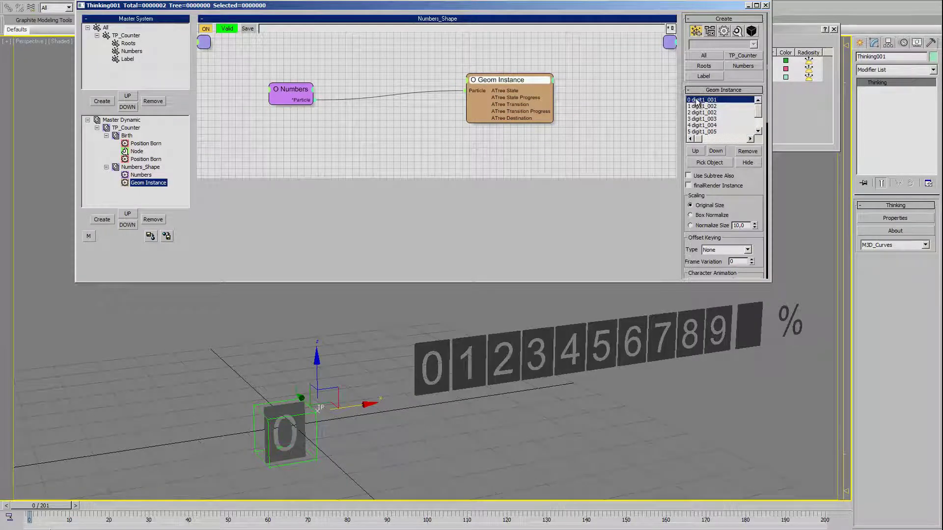
pyautogui.keyDown('alt'); pyautogui.moveTo(359, 400); pyautogui.dragTo(199, 239, button='middle'); pyautogui.keyUp('alt')
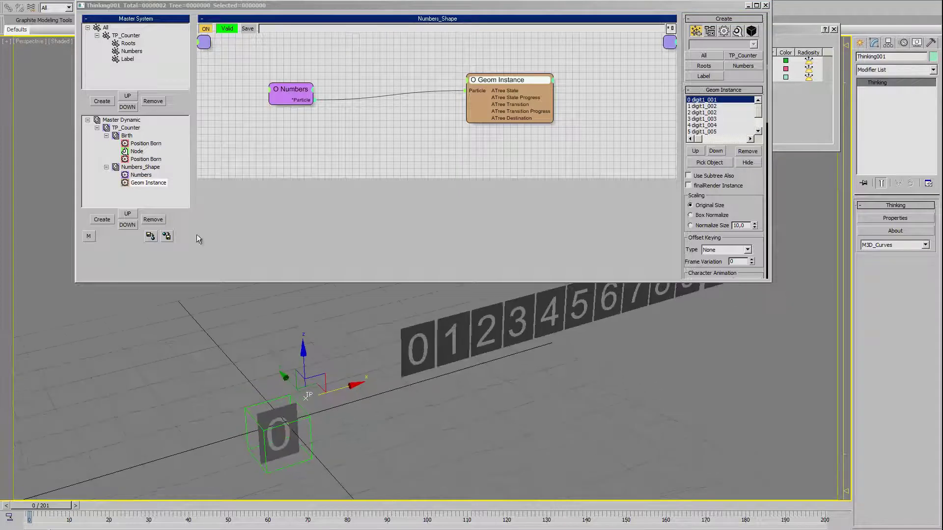
pyautogui.moveTo(173, 208); pyautogui.dragTo(172, 239)
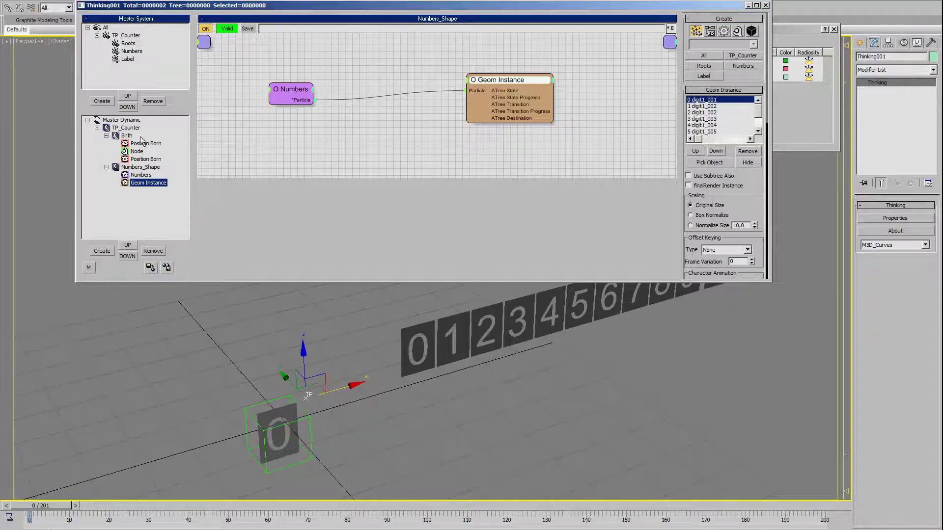
# Step: Open the Birth graph and inspect the second Position Born node's settings
pyautogui.click(146, 159)
pyautogui.moveTo(498, 198); pyautogui.dragTo(463, 198, button='middle')
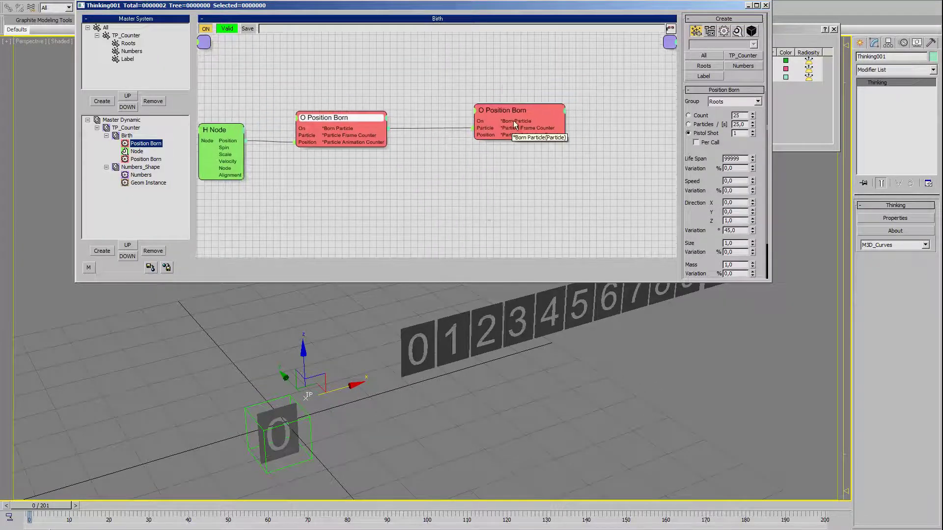
pyautogui.click(490, 113)
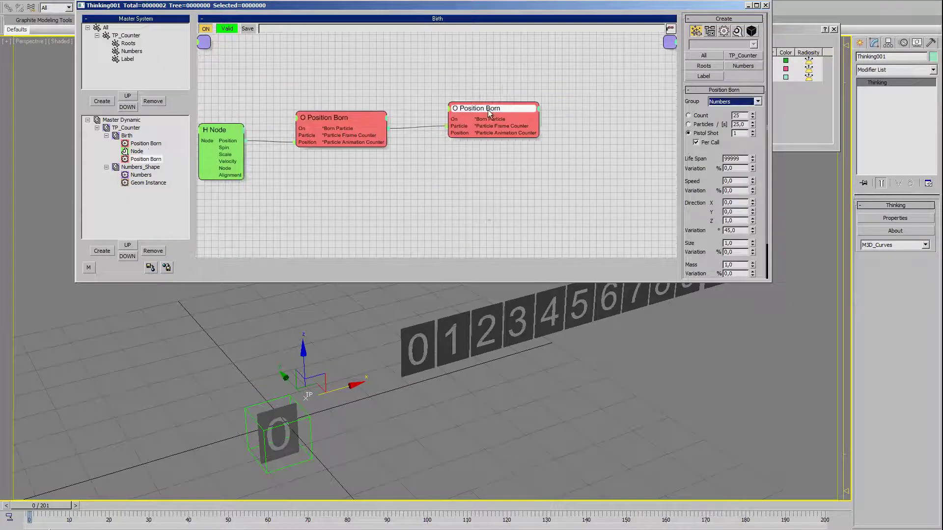
pyautogui.rightClick(582, 104)
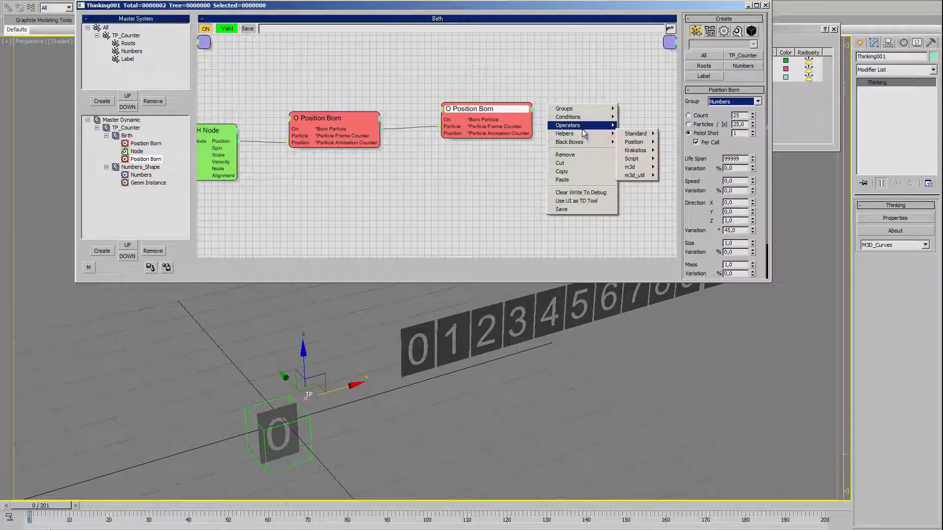
pyautogui.click(515, 195)
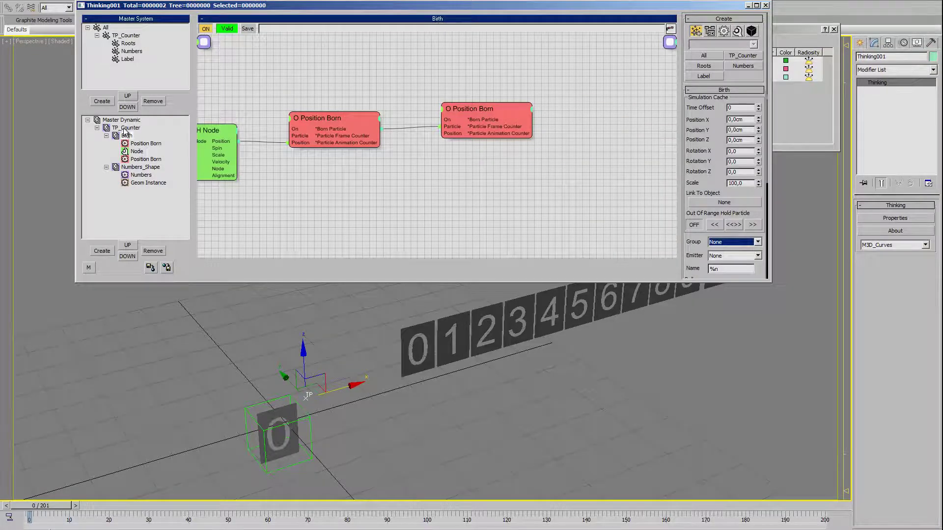
# Step: Show the TP_Counter graph, drag D Birth off D Numbers_Shape, and remove an extra Dynamic Set
pyautogui.click(125, 129)
pyautogui.moveTo(300, 101); pyautogui.dragTo(426, 98, button='middle')
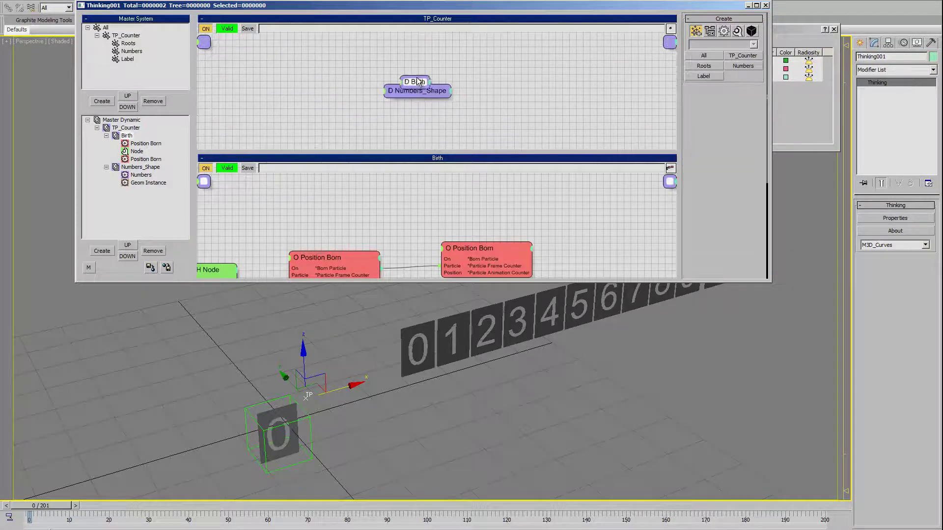
pyautogui.moveTo(418, 82); pyautogui.dragTo(403, 70)
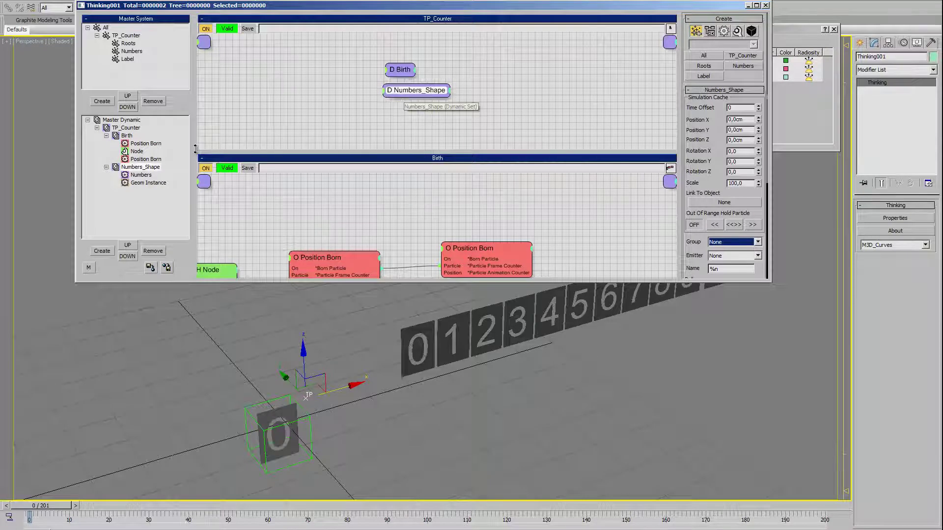
pyautogui.click(126, 129)
pyautogui.click(102, 252)
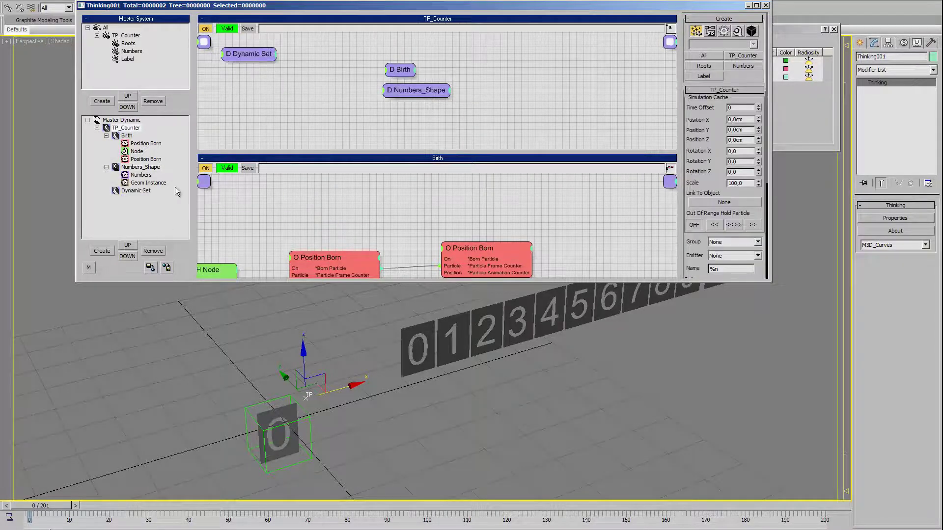
pyautogui.click(136, 190)
pyautogui.click(153, 251)
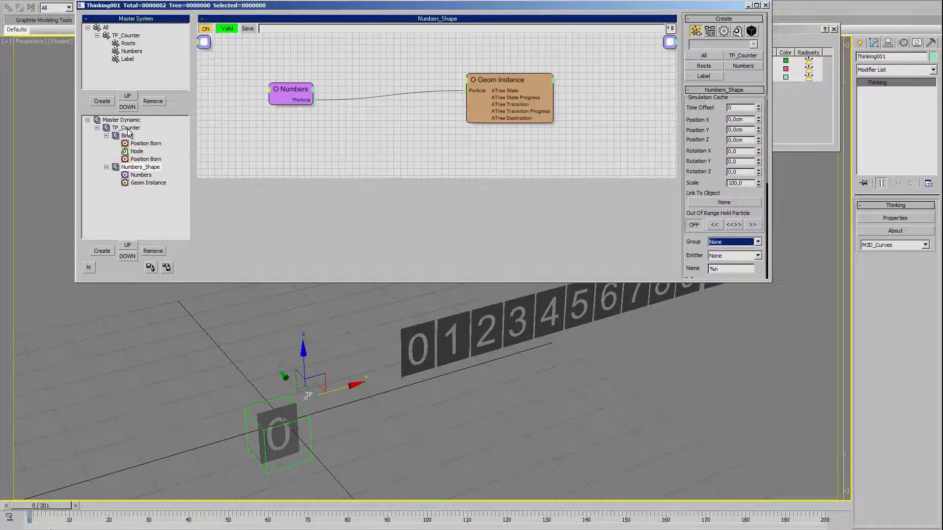
pyautogui.click(123, 129)
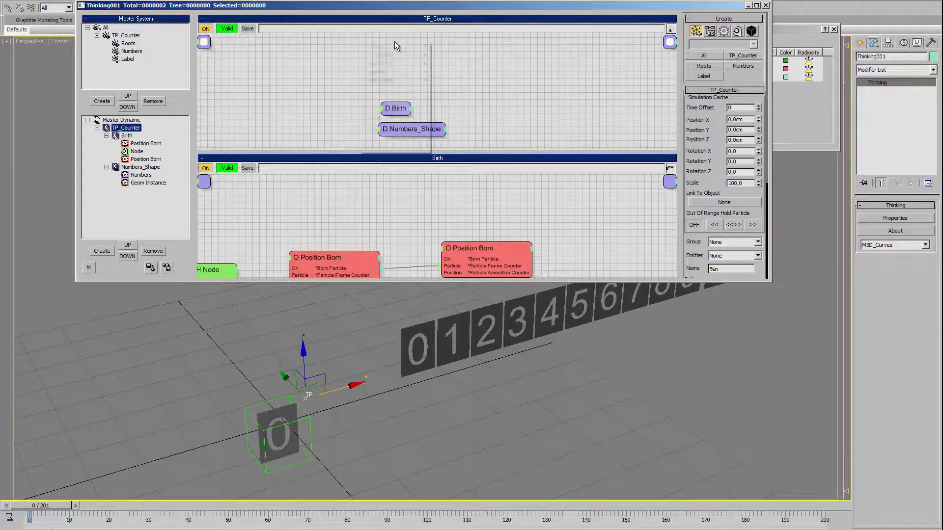
# Step: Insert a Memory operator in the TP_Counter graph with an Integer channel named 'Number'
pyautogui.rightClick(394, 43)
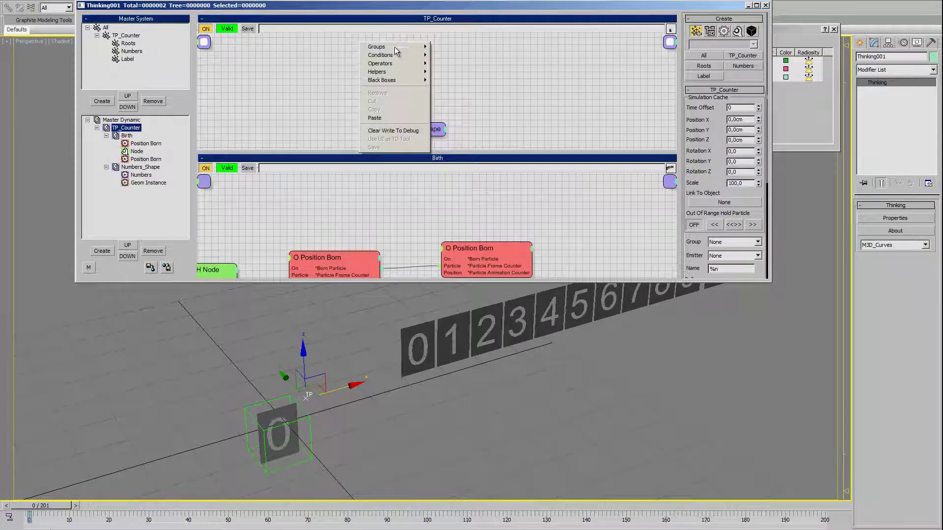
pyautogui.moveTo(380, 63)
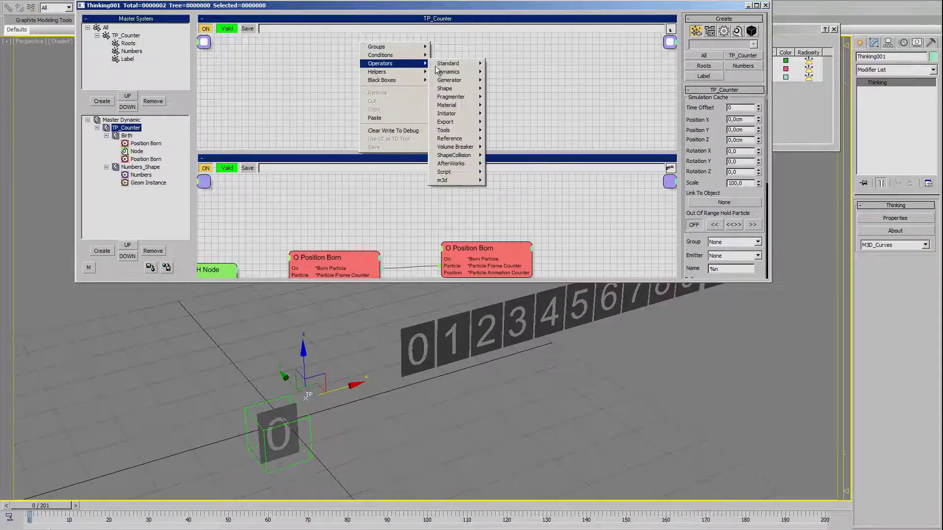
pyautogui.moveTo(448, 63)
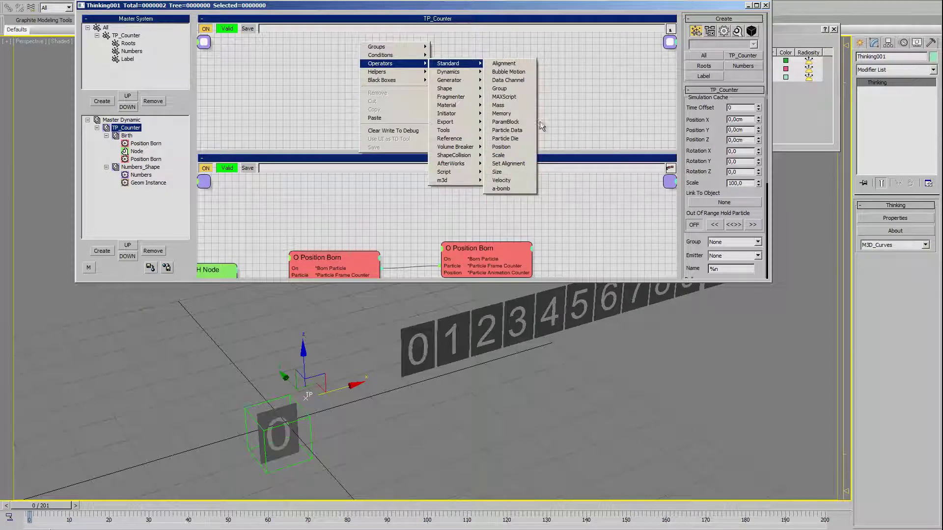
pyautogui.click(500, 113)
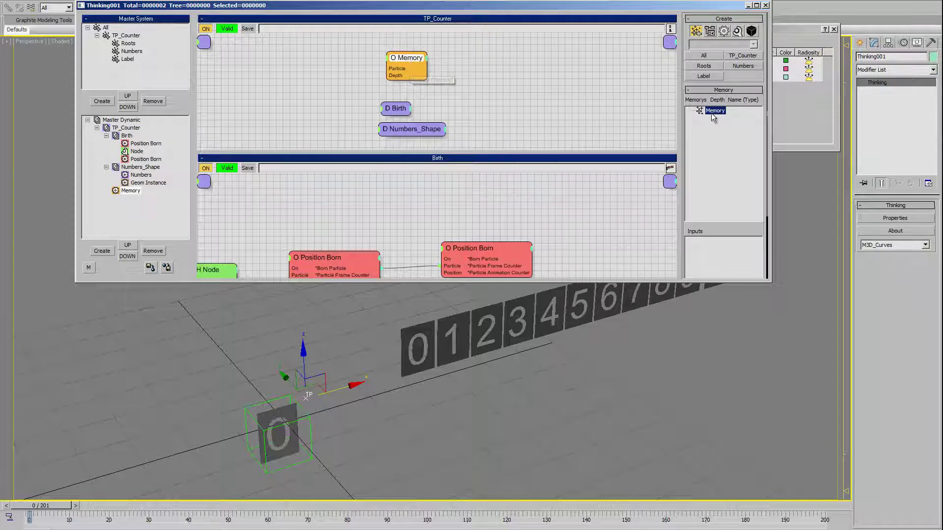
pyautogui.click(717, 113)
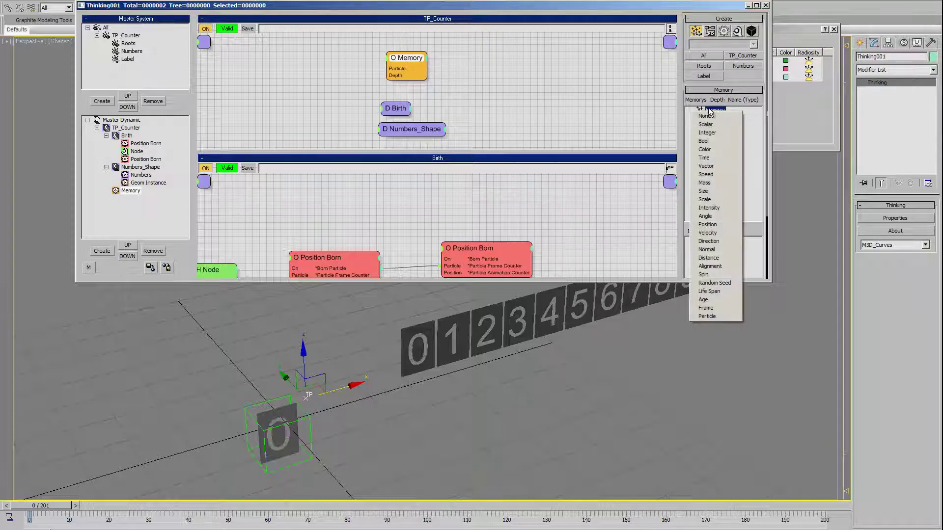
pyautogui.click(720, 132)
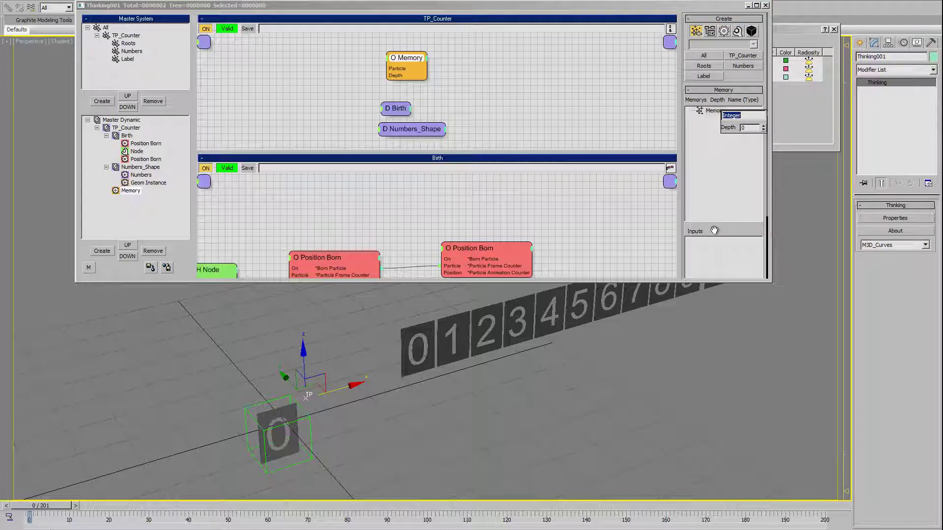
pyautogui.write('Nu')
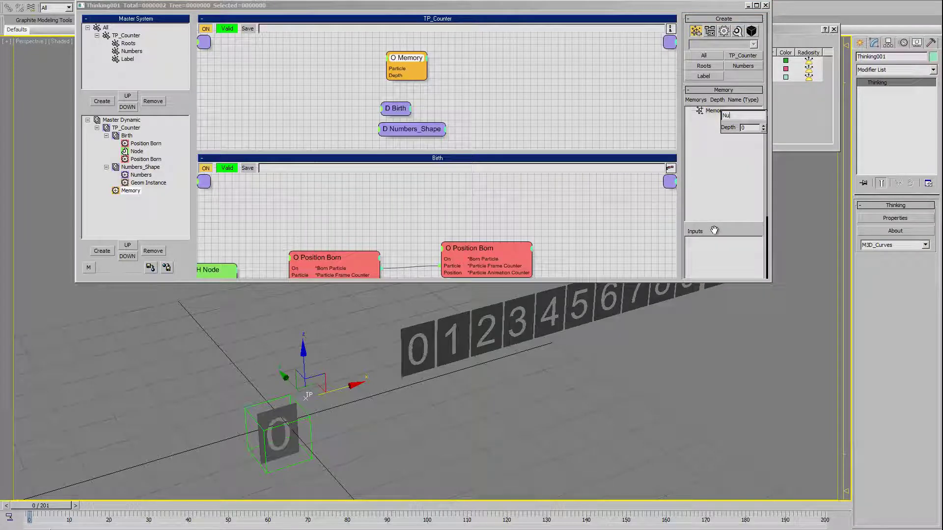
pyautogui.write('mber')
pyautogui.press('Return')
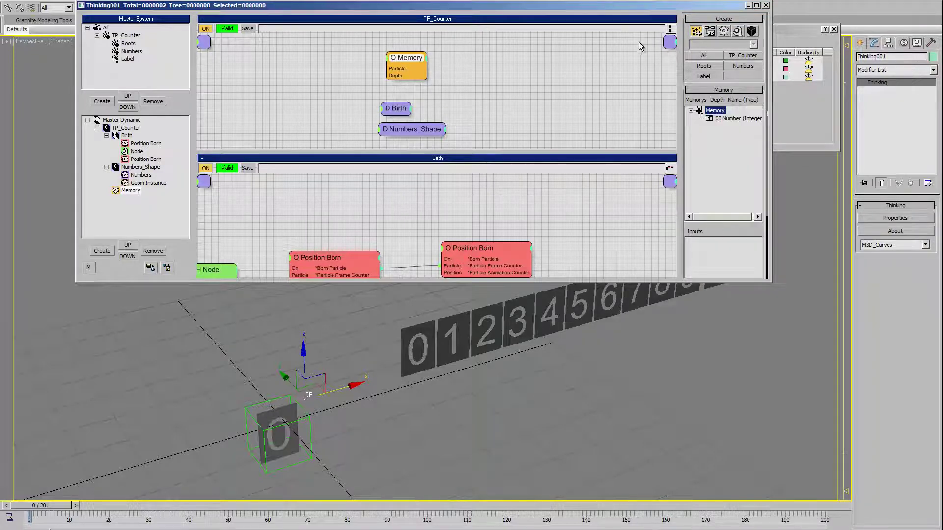
# Step: Add a Memory node beside the second Position Born, with 00 Number dragged into its Inputs
pyautogui.click(124, 139)
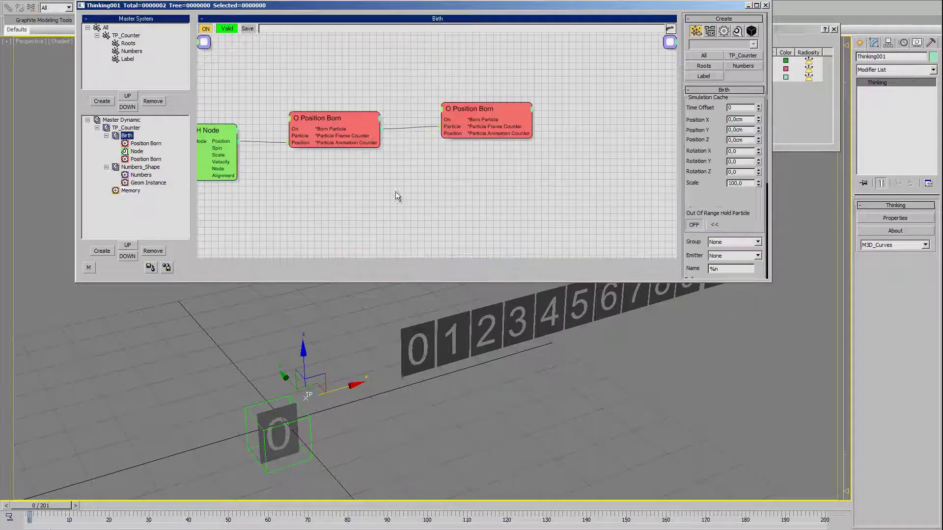
pyautogui.click(447, 112)
pyautogui.rightClick(555, 100)
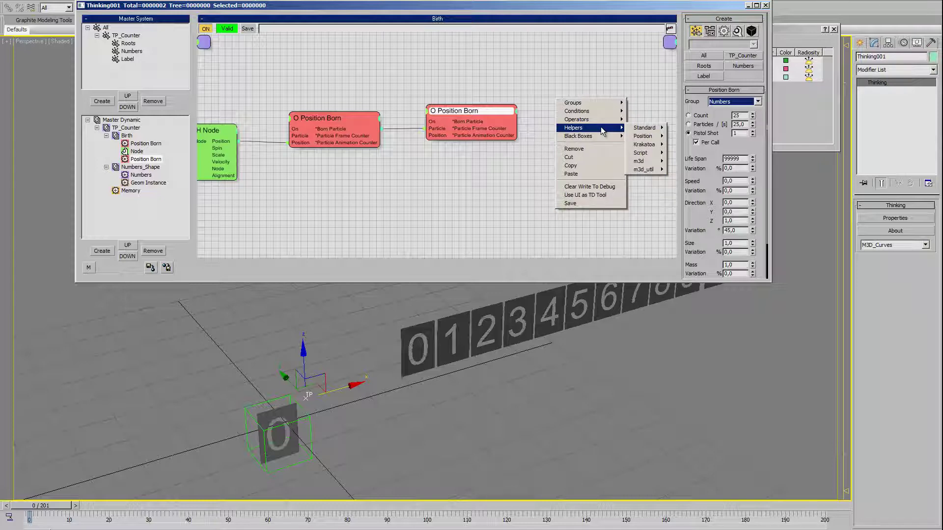
pyautogui.moveTo(578, 119)
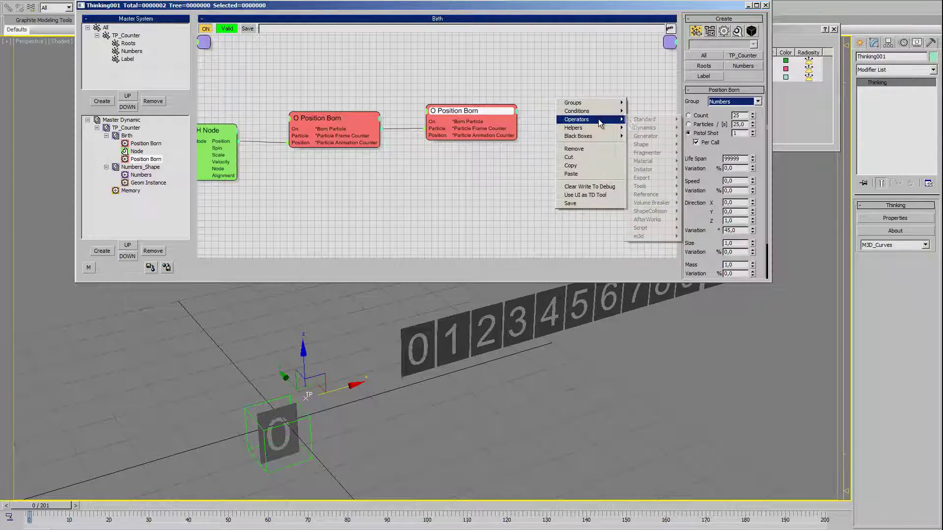
pyautogui.moveTo(644, 119)
pyautogui.click(702, 169)
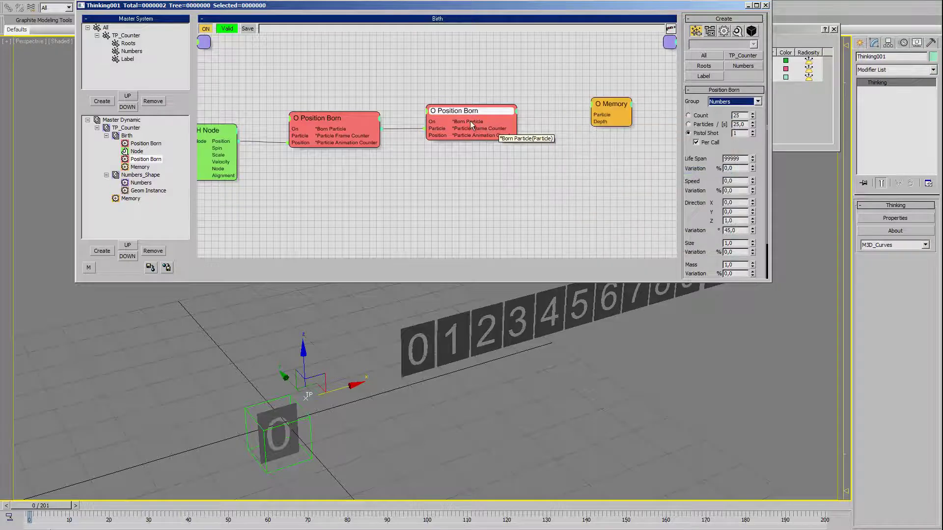
pyautogui.moveTo(616, 104); pyautogui.dragTo(614, 114)
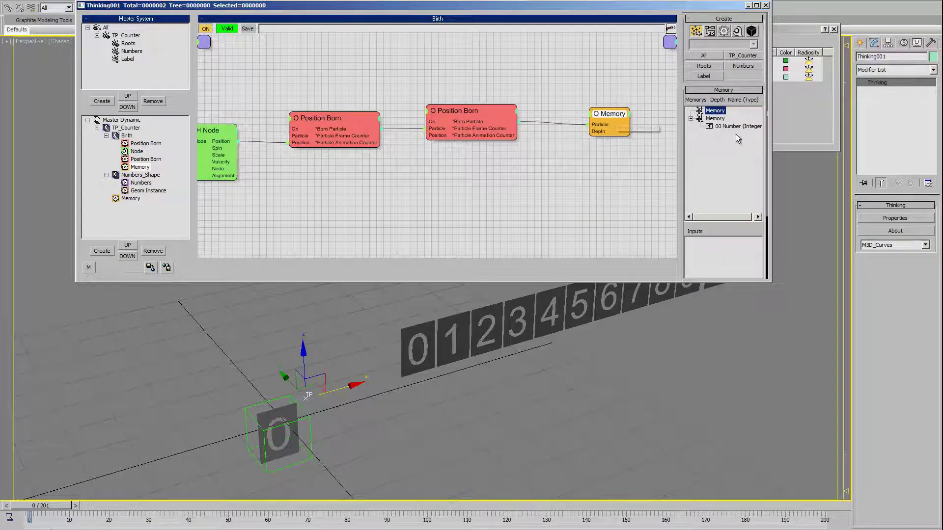
pyautogui.moveTo(738, 127); pyautogui.dragTo(726, 260)
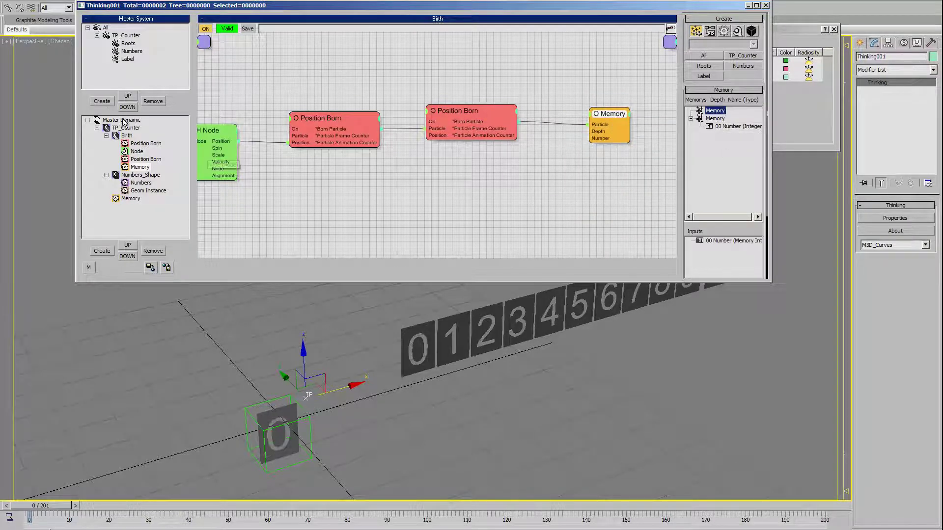
pyautogui.click(131, 198)
# Step: Move the TP_Counter memory operator to the top and rename it MemoryMain
pyautogui.click(130, 245)
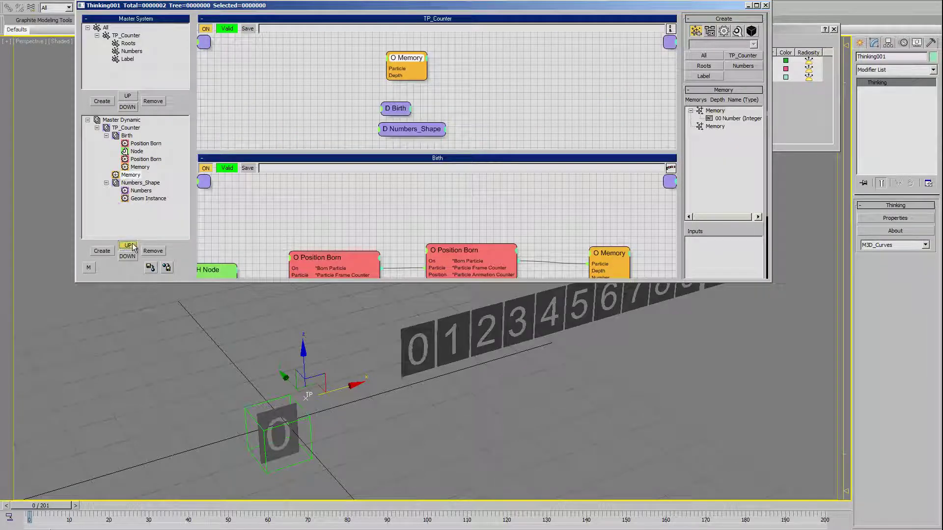
pyautogui.click(136, 137)
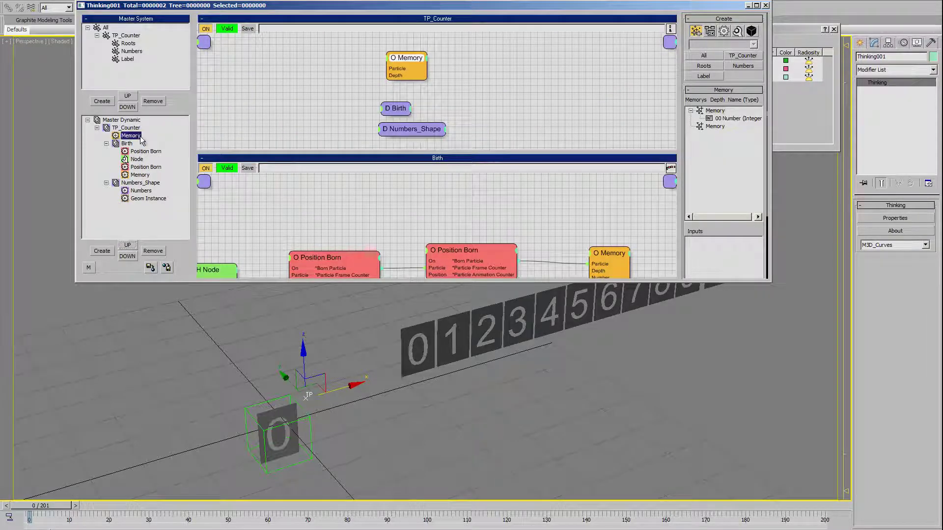
pyautogui.click(141, 138)
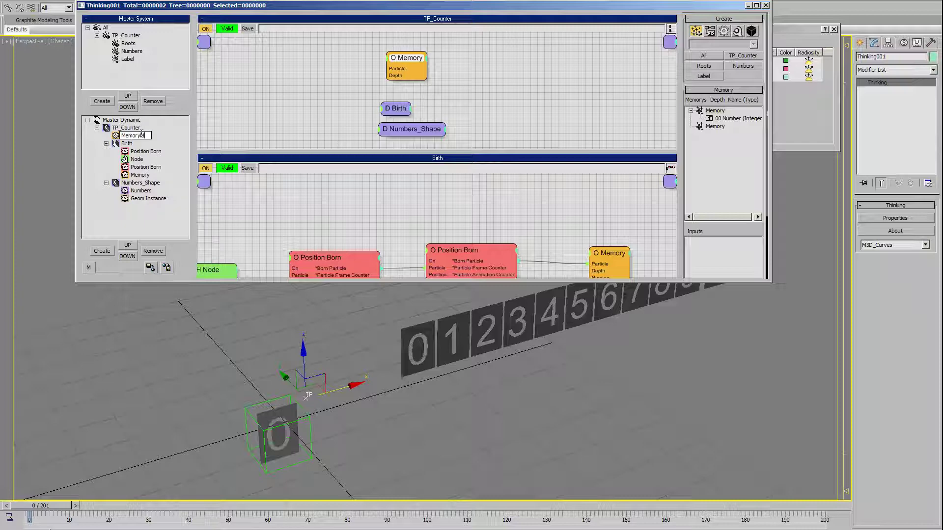
pyautogui.press('Return')
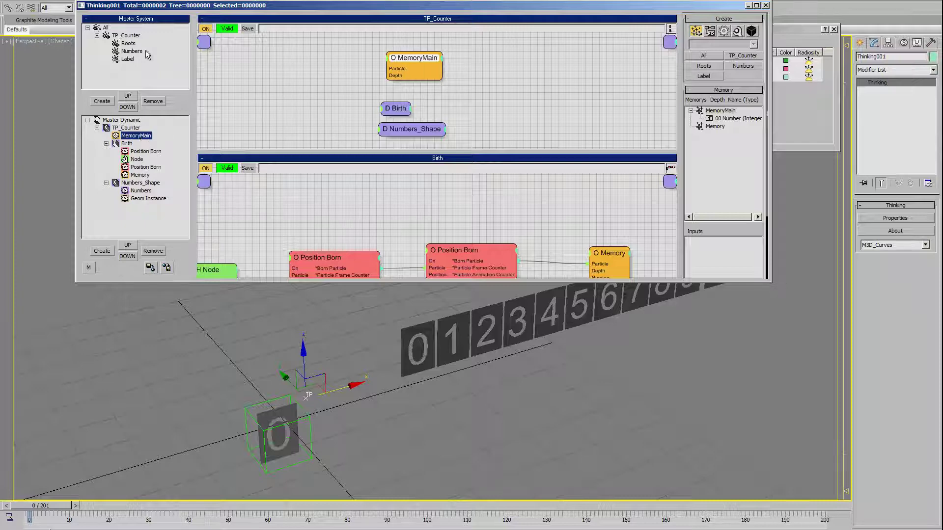
# Step: Rearrange the MemoryMain, Birth and Numbers_Shape nodes, then return to the Birth set
pyautogui.moveTo(423, 63); pyautogui.dragTo(417, 71)
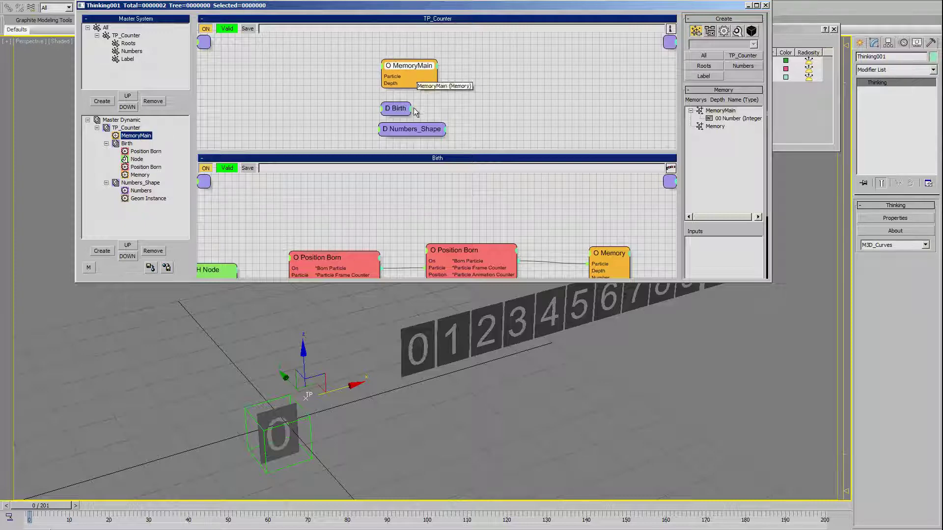
pyautogui.moveTo(393, 109); pyautogui.dragTo(402, 129)
pyautogui.moveTo(403, 70); pyautogui.dragTo(403, 75)
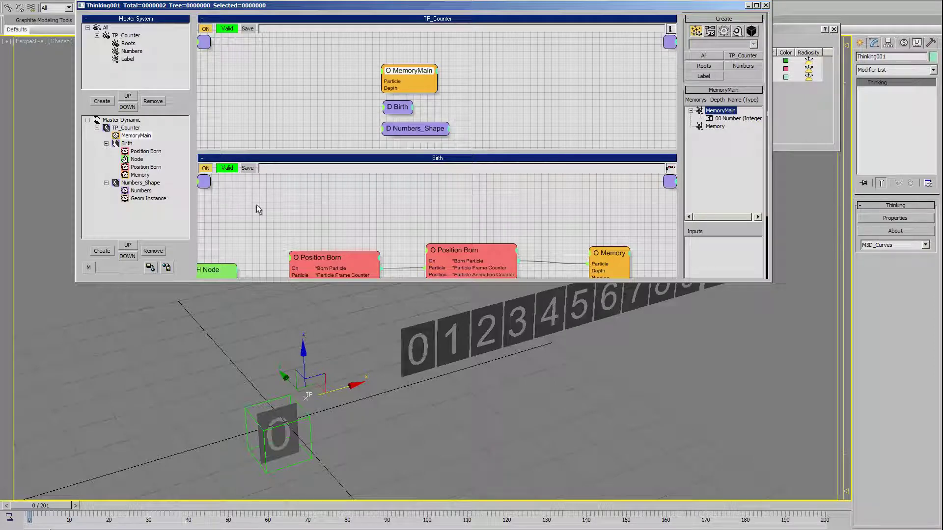
pyautogui.click(137, 137)
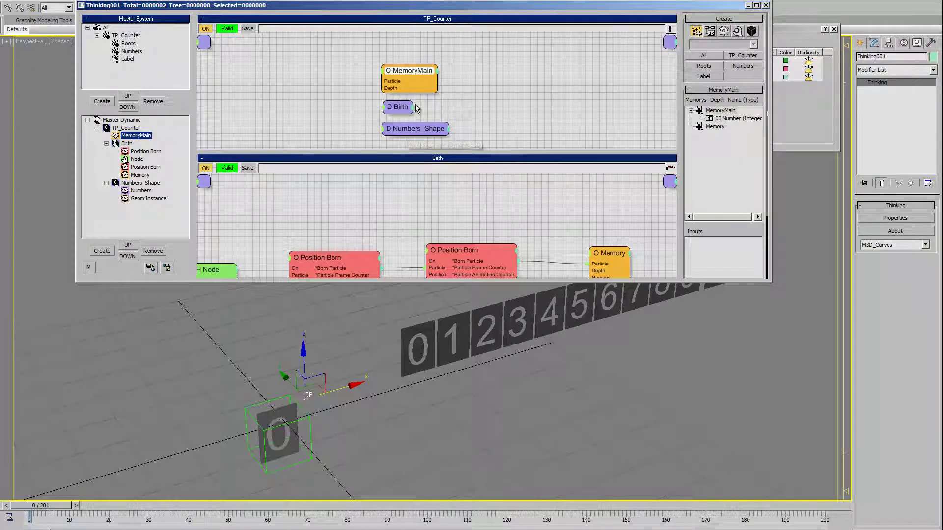
pyautogui.click(126, 144)
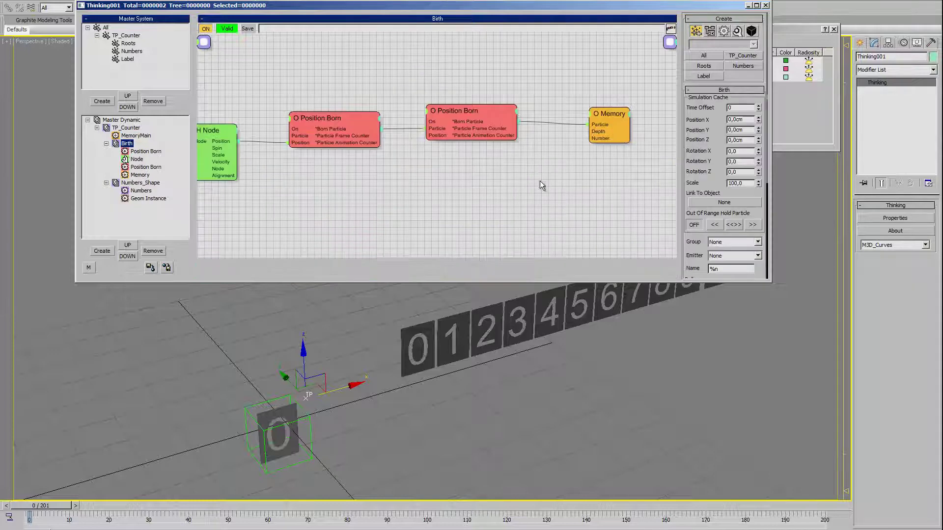
# Step: Wire a new Integer helper with Value 3 into the Birth Memory node's Number input
pyautogui.click(567, 133)
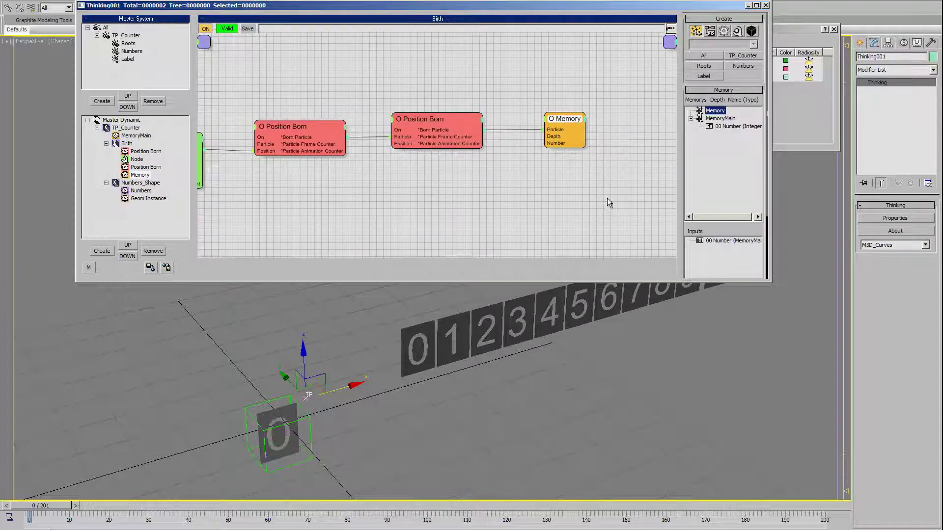
pyautogui.rightClick(415, 192)
pyautogui.moveTo(402, 222)
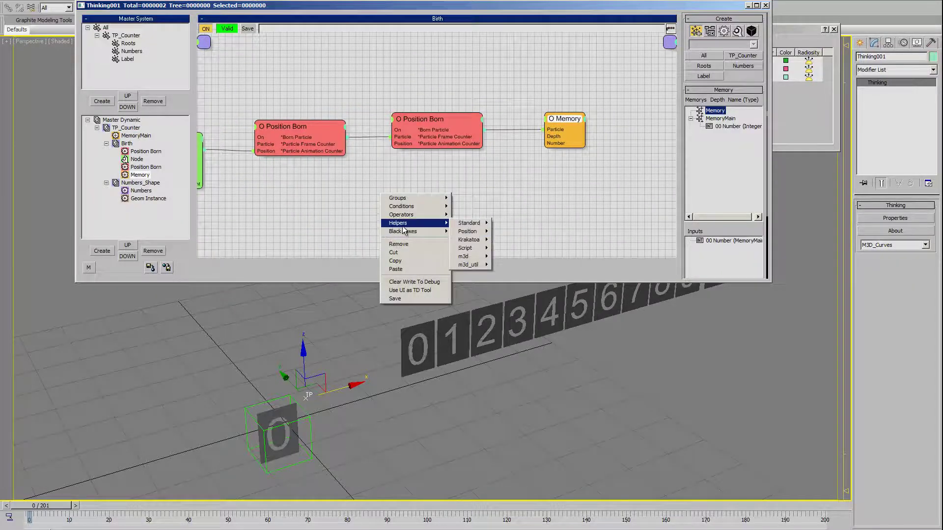
pyautogui.moveTo(469, 222)
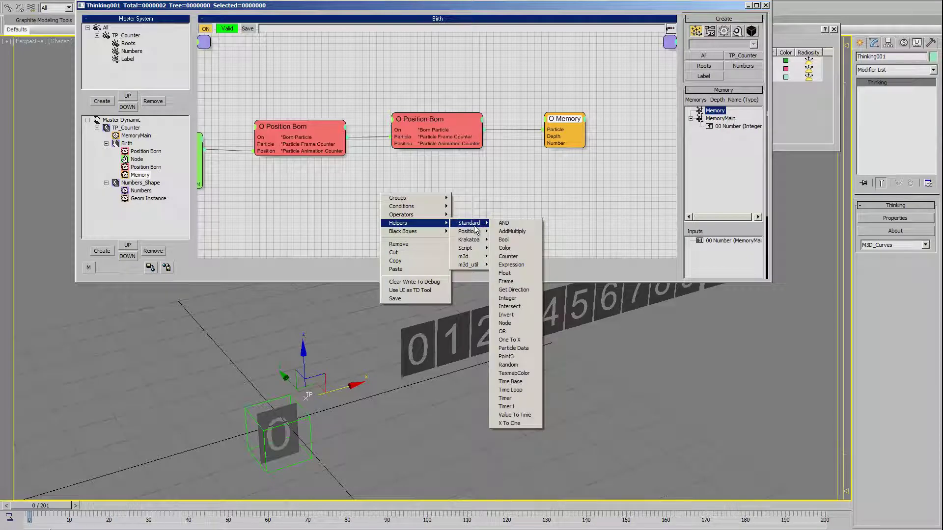
pyautogui.click(508, 298)
pyautogui.moveTo(454, 199); pyautogui.dragTo(543, 144)
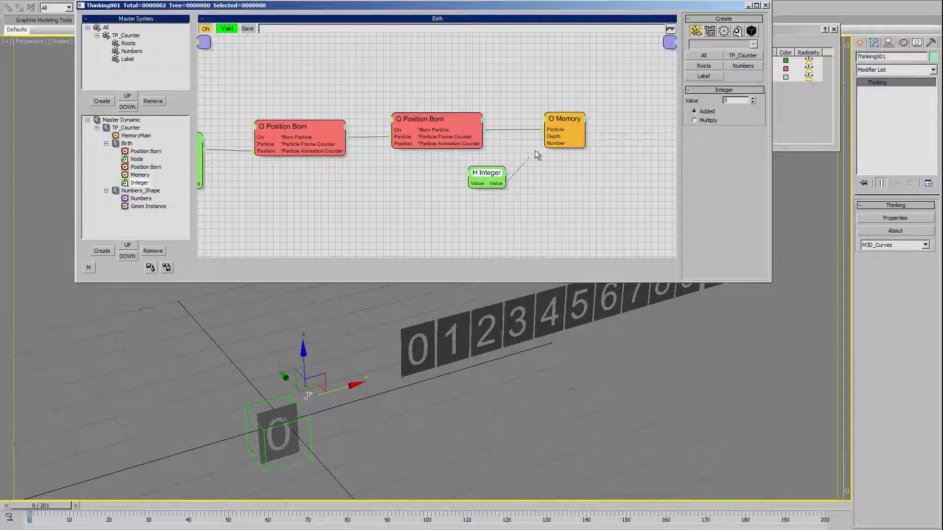
pyautogui.moveTo(482, 176); pyautogui.dragTo(476, 182)
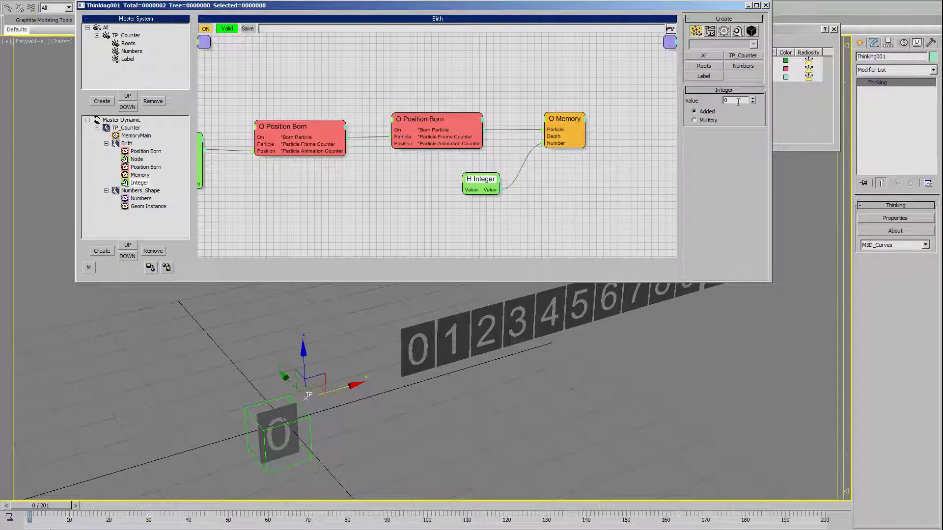
pyautogui.write('3')
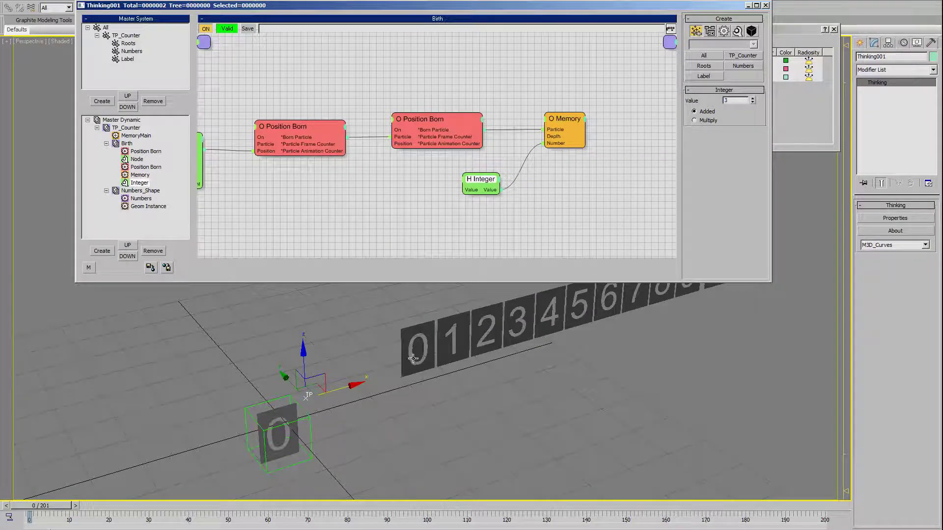
pyautogui.moveTo(363, 372); pyautogui.dragTo(374, 332, button='middle')
pyautogui.click(141, 190)
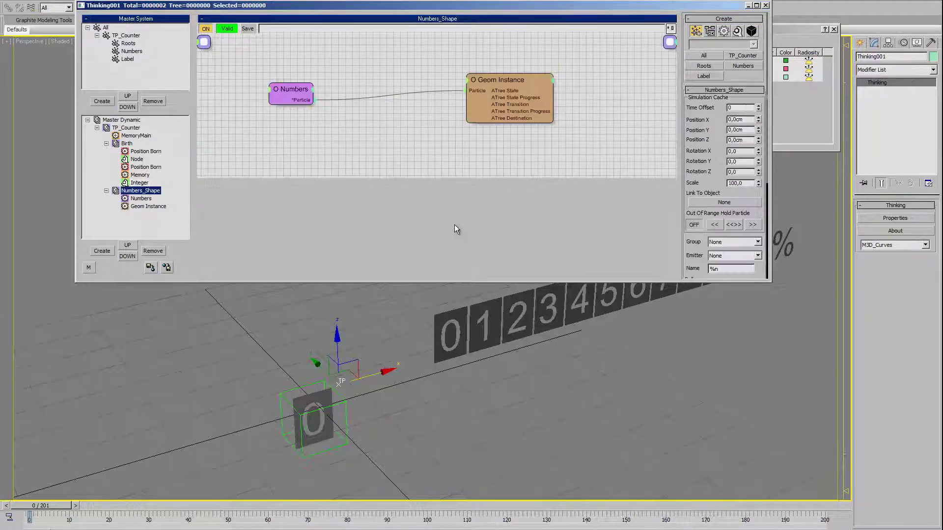
# Step: Add a Shape Number input to the Geom Instance node in Numbers_Shape
pyautogui.moveTo(482, 102); pyautogui.dragTo(454, 109)
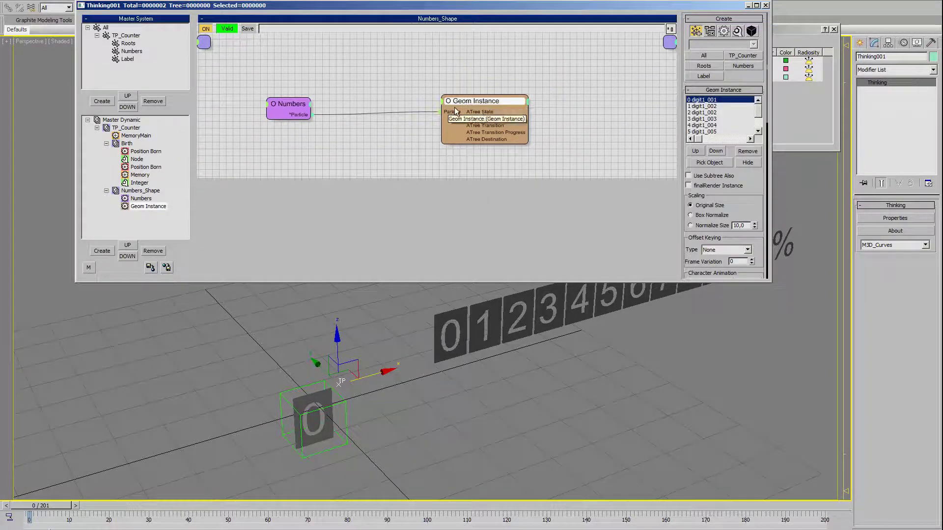
pyautogui.moveTo(515, 107); pyautogui.dragTo(521, 104)
pyautogui.rightClick(452, 101)
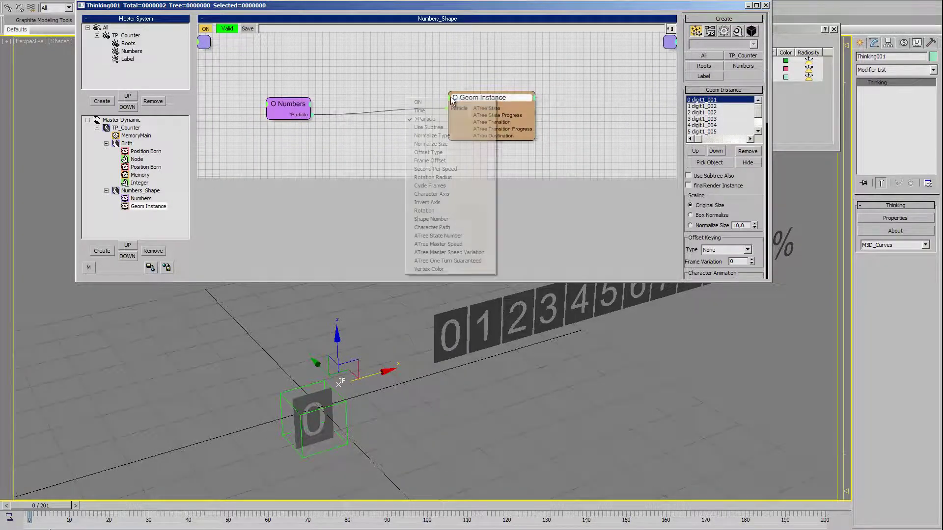
pyautogui.click(445, 219)
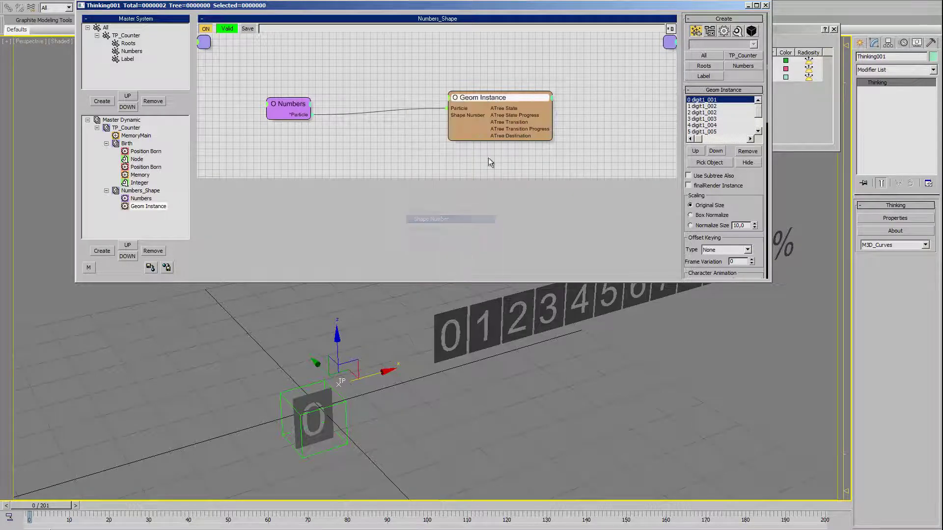
pyautogui.moveTo(482, 102); pyautogui.dragTo(472, 105)
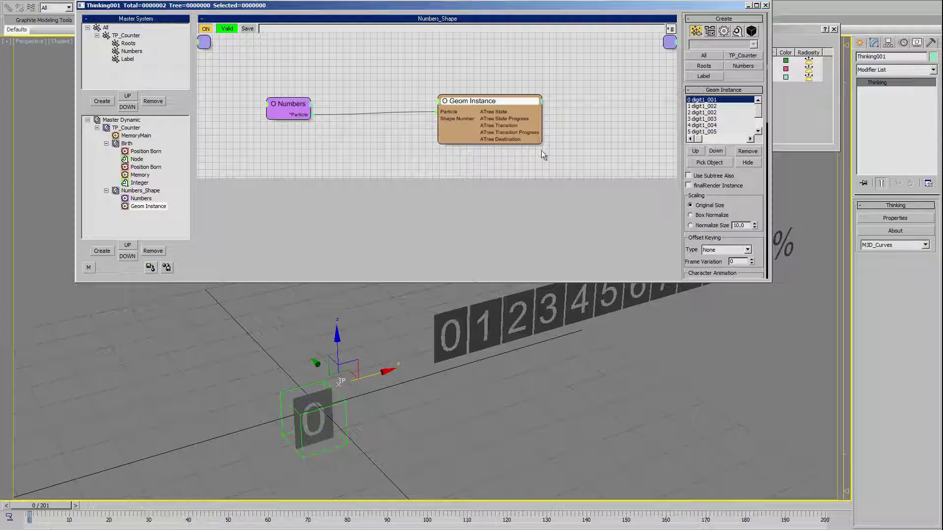
pyautogui.moveTo(473, 104); pyautogui.dragTo(539, 104)
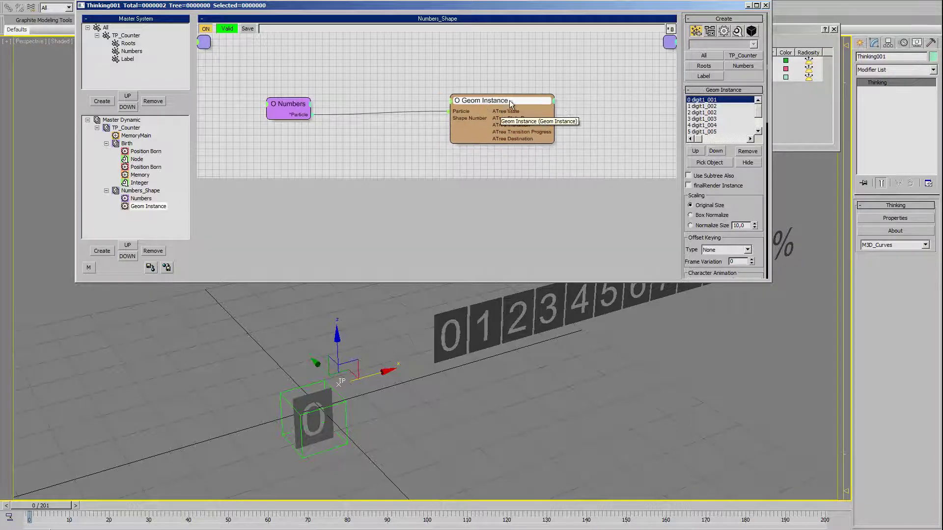
# Step: Add a Memory node fed by Numbers particles, with 00 Number as its output
pyautogui.rightClick(312, 130)
pyautogui.moveTo(331, 150)
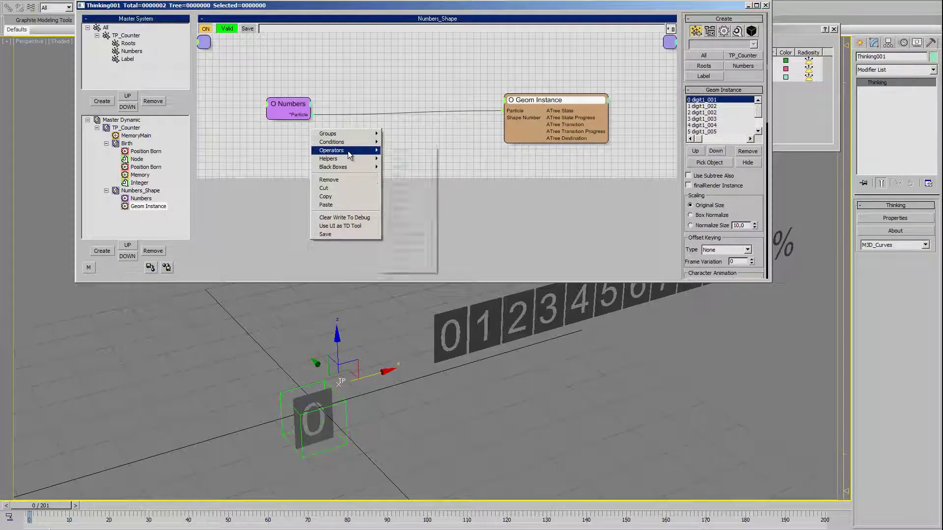
pyautogui.moveTo(399, 151)
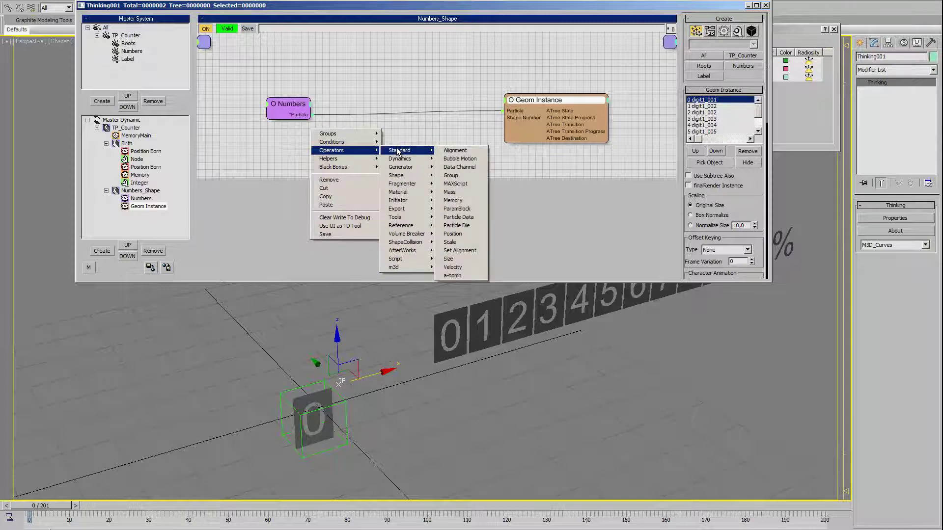
pyautogui.click(452, 200)
pyautogui.moveTo(310, 114)
pyautogui.mouseDown()
pyautogui.moveTo(350, 147)
pyautogui.moveTo(385, 130)
pyautogui.mouseUp()
pyautogui.click(739, 126)
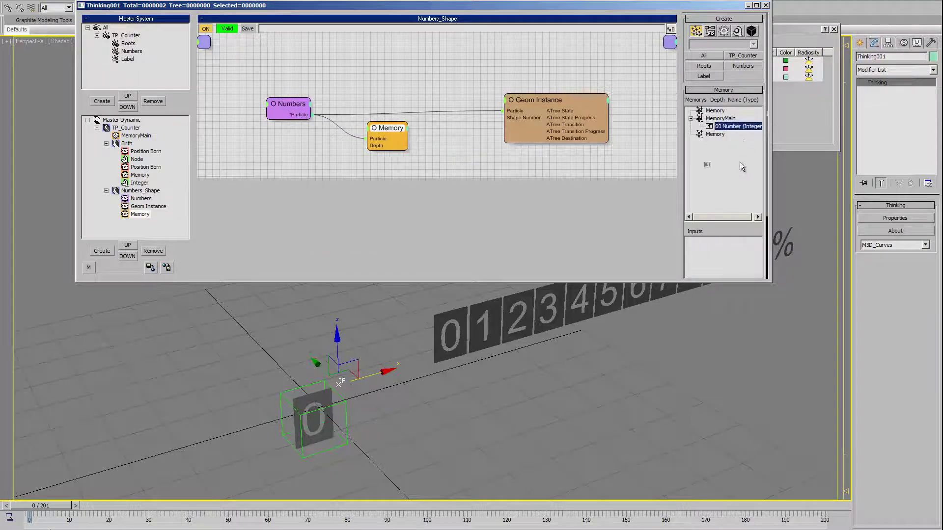
pyautogui.click(714, 110)
pyautogui.scroll(-3, 732, 70)
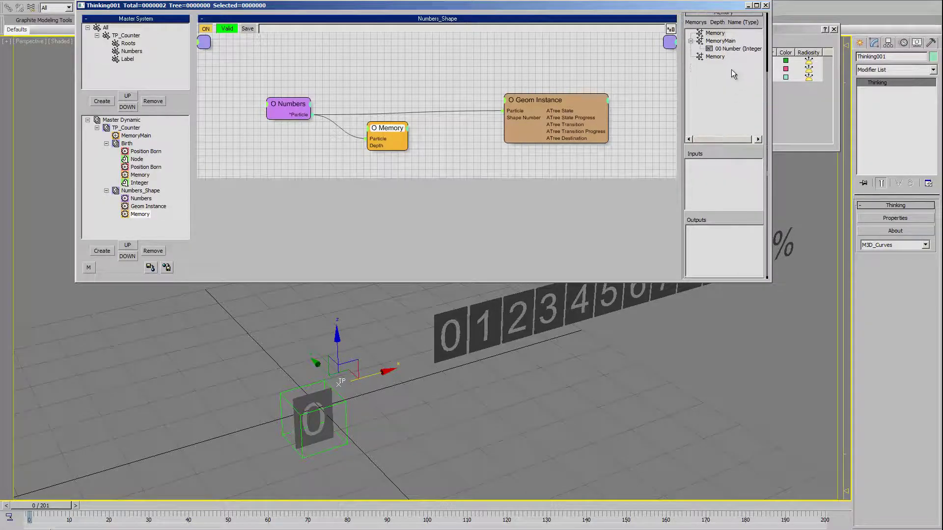
pyautogui.moveTo(726, 49); pyautogui.dragTo(722, 252)
# Step: Wire Memory's Number into Geom Instance Shape Number so the tile shows 3
pyautogui.moveTo(412, 138); pyautogui.dragTo(504, 118)
pyautogui.moveTo(473, 328); pyautogui.dragTo(478, 316, button='middle')
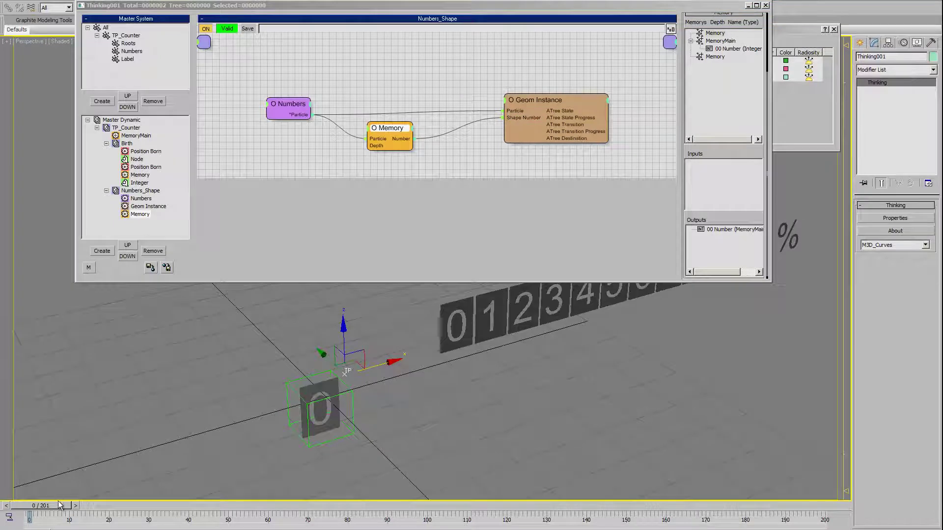
pyautogui.moveTo(56, 506); pyautogui.dragTo(44, 506)
pyautogui.keyDown('alt'); pyautogui.moveTo(415, 410); pyautogui.dragTo(419, 394, button='middle'); pyautogui.keyUp('alt')
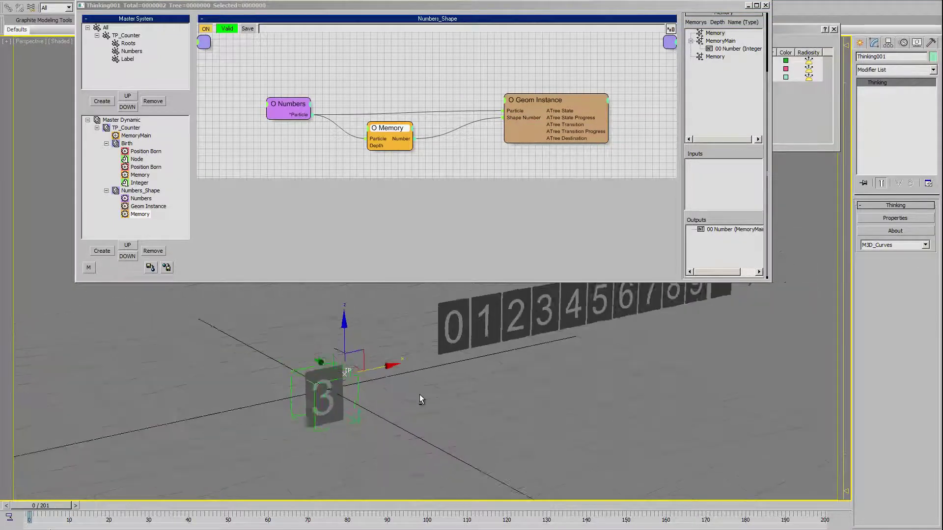
pyautogui.click(125, 151)
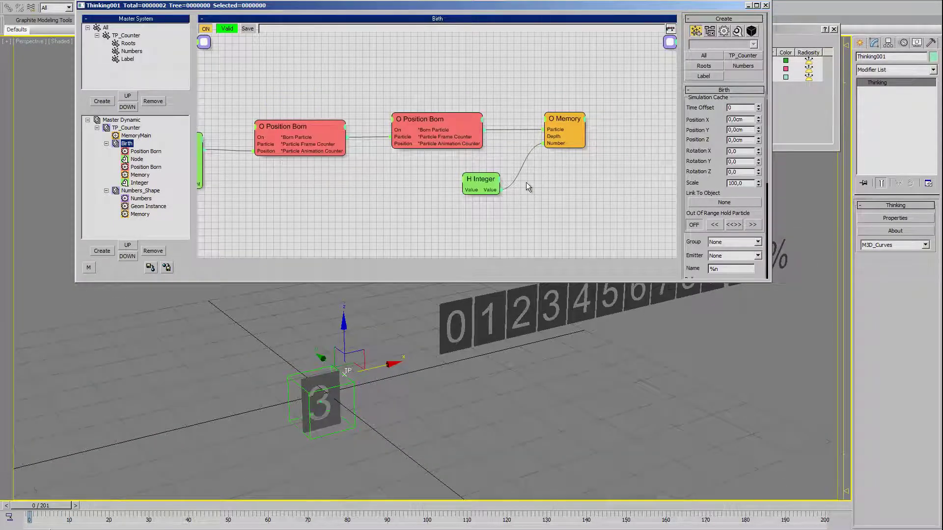
# Step: Set the Birth graph's Integer helper value to 7 using its spinner
pyautogui.click(481, 182)
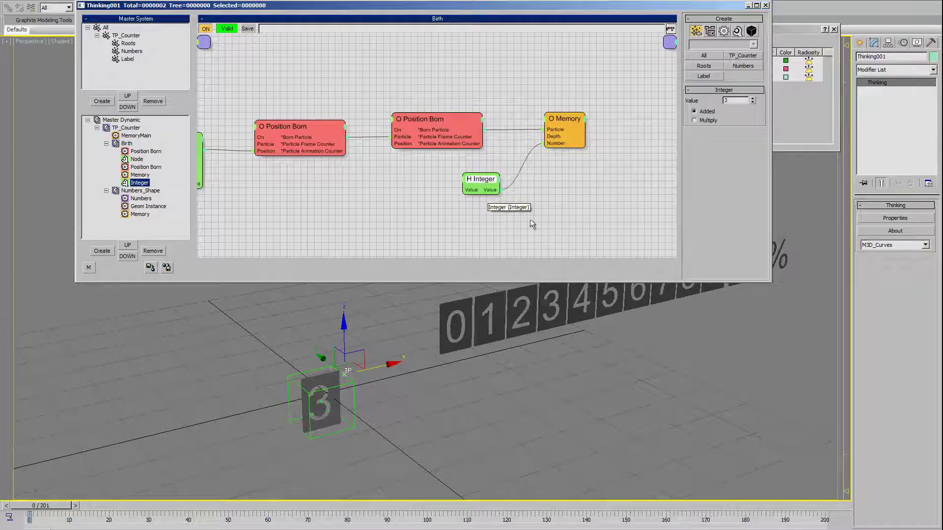
pyautogui.click(753, 98)
pyautogui.click(752, 98)
pyautogui.doubleClick(752, 99)
pyautogui.click(753, 102)
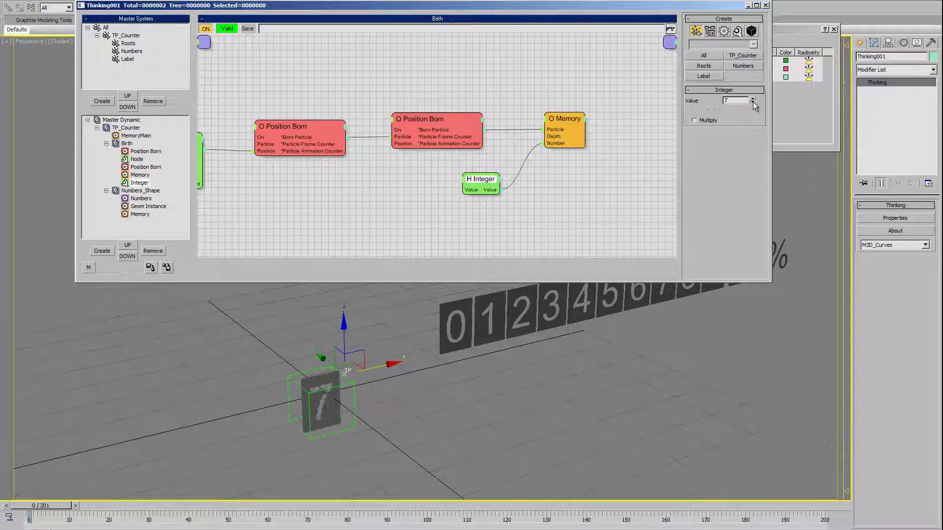
pyautogui.doubleClick(753, 102)
pyautogui.doubleClick(752, 102)
pyautogui.click(753, 102)
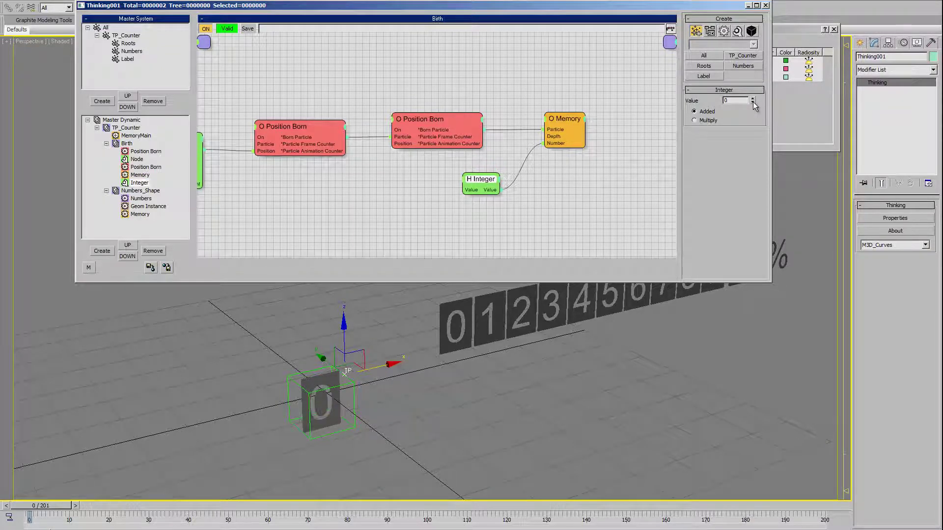
pyautogui.doubleClick(751, 98)
pyautogui.click(753, 99)
pyautogui.click(752, 99)
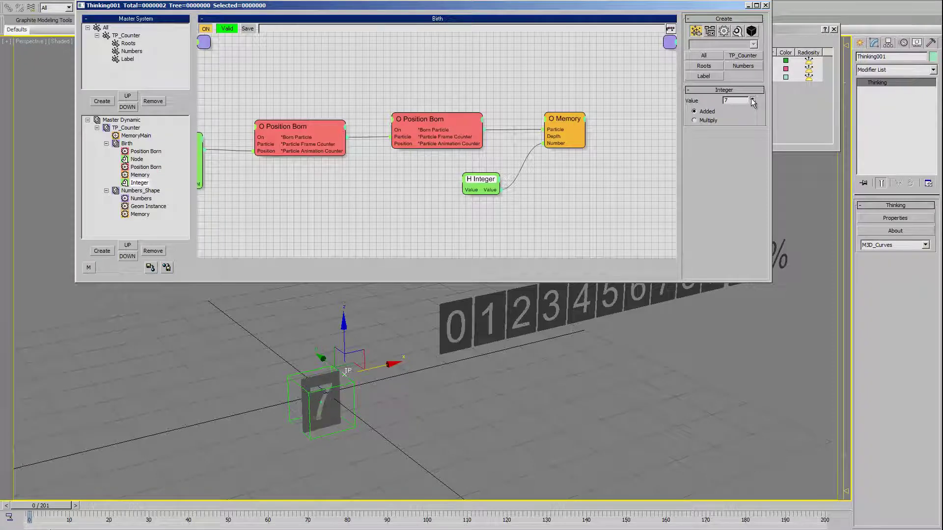
# Step: Move the Position Born, Integer and Memory nodes further right in the graph
pyautogui.moveTo(515, 210); pyautogui.dragTo(543, 216, button='middle')
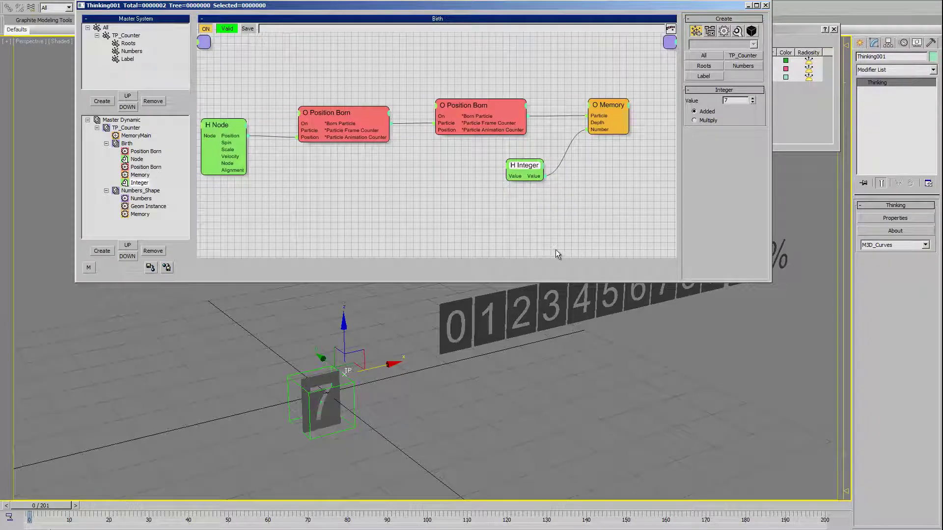
pyautogui.moveTo(466, 226); pyautogui.dragTo(422, 229, button='middle')
pyautogui.moveTo(378, 78)
pyautogui.mouseDown()
pyautogui.moveTo(567, 185)
pyautogui.moveTo(616, 199)
pyautogui.mouseUp()
pyautogui.moveTo(410, 110); pyautogui.dragTo(582, 110)
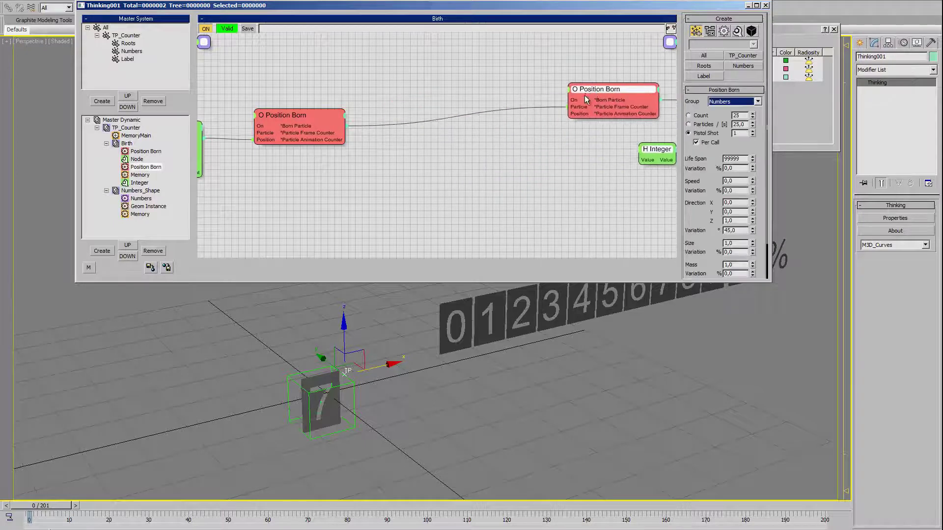
pyautogui.moveTo(515, 178); pyautogui.dragTo(539, 176, button='middle')
# Step: Add an Iterator with Position Born's Born Particle wired to ON and a Count input
pyautogui.moveTo(411, 197); pyautogui.dragTo(411, 169, button='middle')
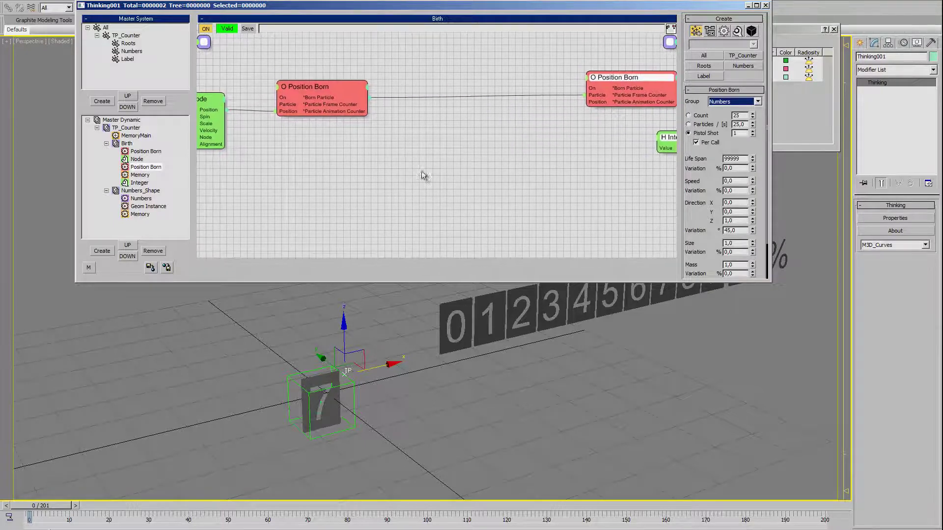
pyautogui.rightClick(411, 169)
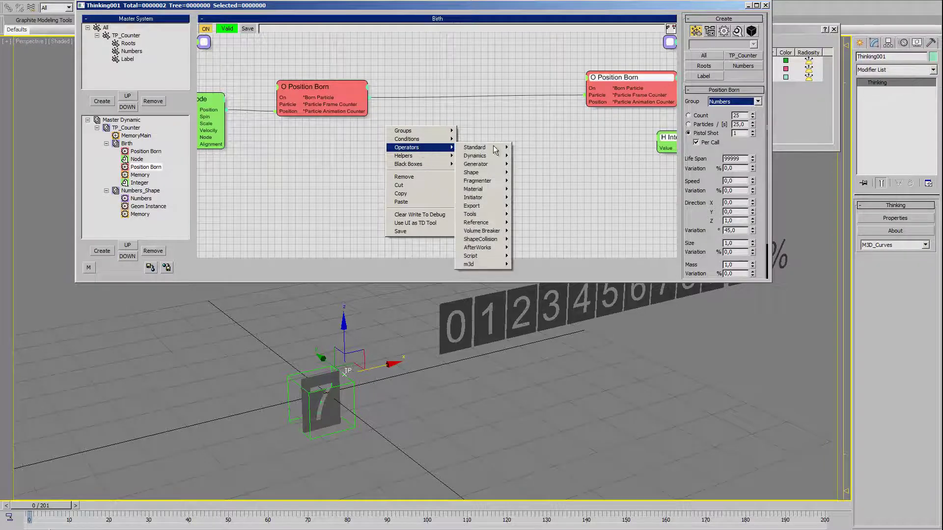
pyautogui.moveTo(406, 147)
pyautogui.moveTo(473, 197)
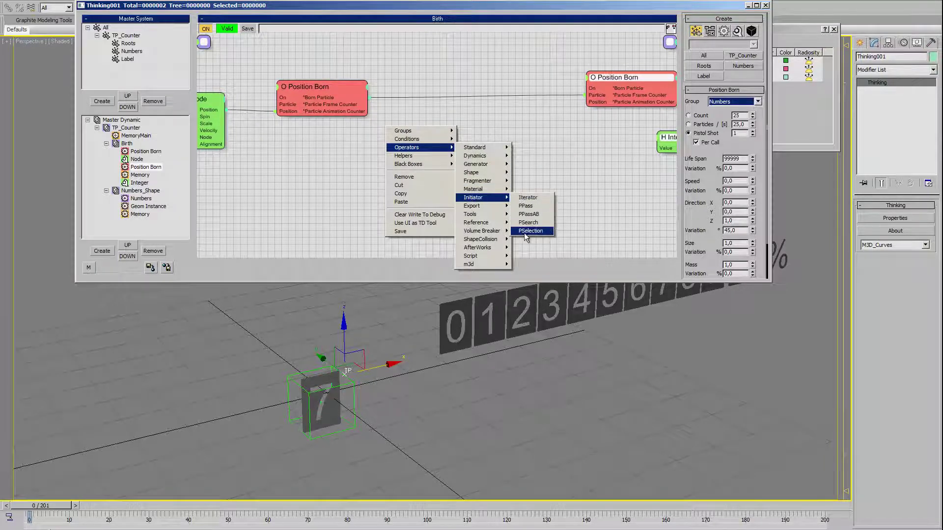
pyautogui.click(528, 197)
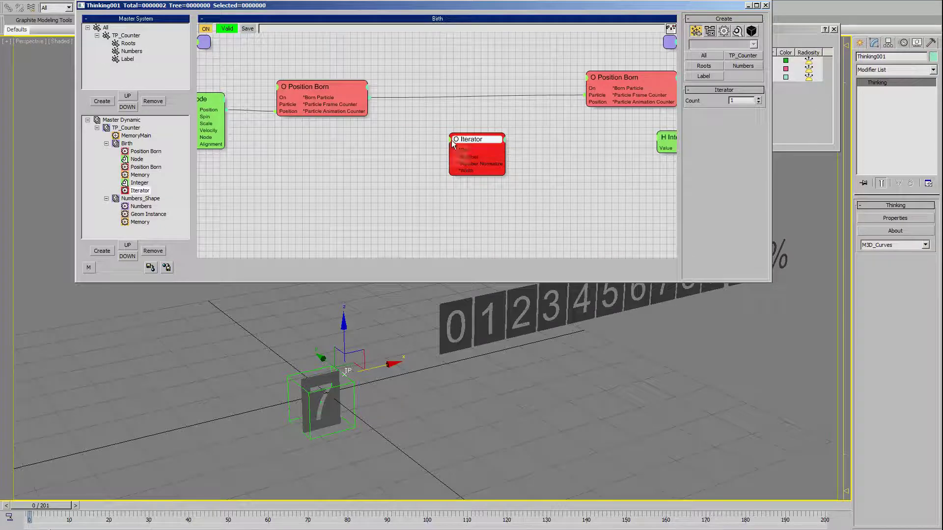
pyautogui.moveTo(460, 152); pyautogui.dragTo(494, 149)
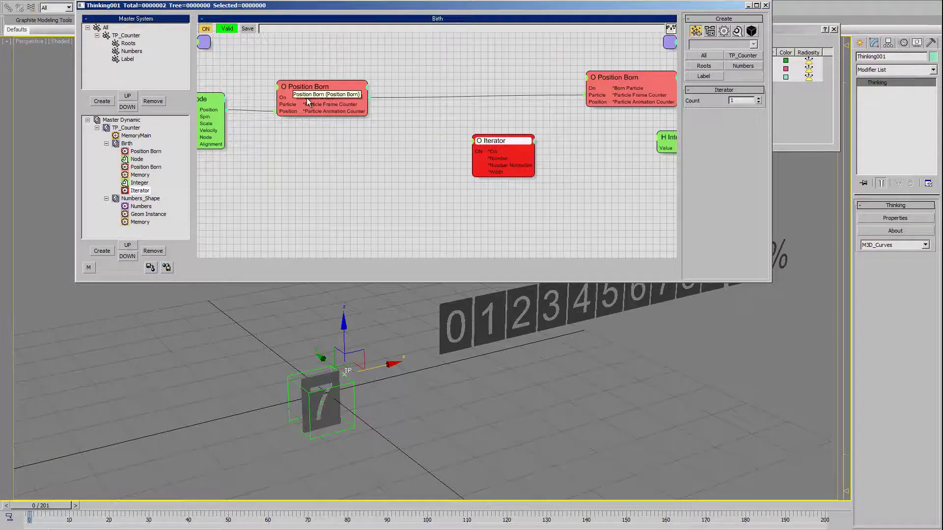
pyautogui.moveTo(367, 97)
pyautogui.mouseDown()
pyautogui.moveTo(477, 151)
pyautogui.moveTo(455, 158)
pyautogui.moveTo(475, 133)
pyautogui.mouseUp()
pyautogui.click(316, 87)
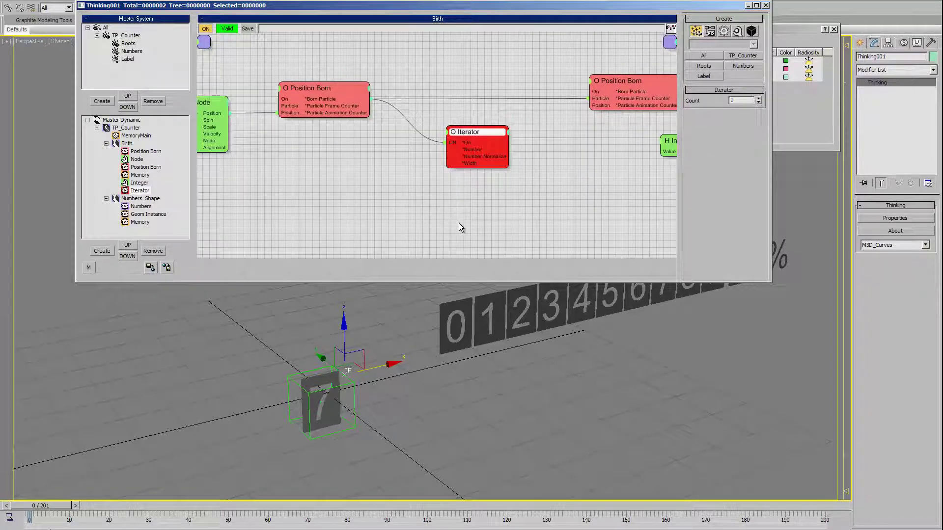
pyautogui.moveTo(447, 141); pyautogui.dragTo(484, 156)
# Step: Add an Integer helper with value 3 wired into the Iterator's Count input
pyautogui.rightClick(310, 168)
pyautogui.moveTo(328, 196)
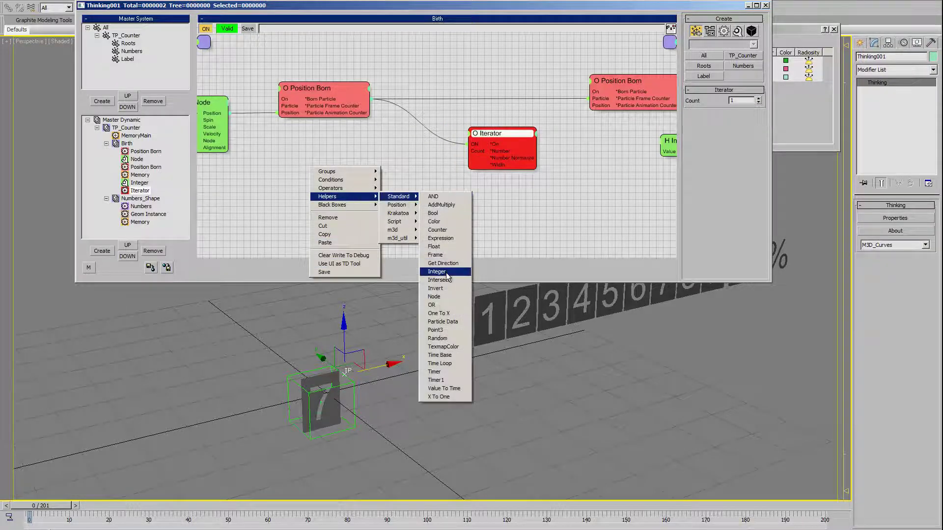
pyautogui.moveTo(399, 196)
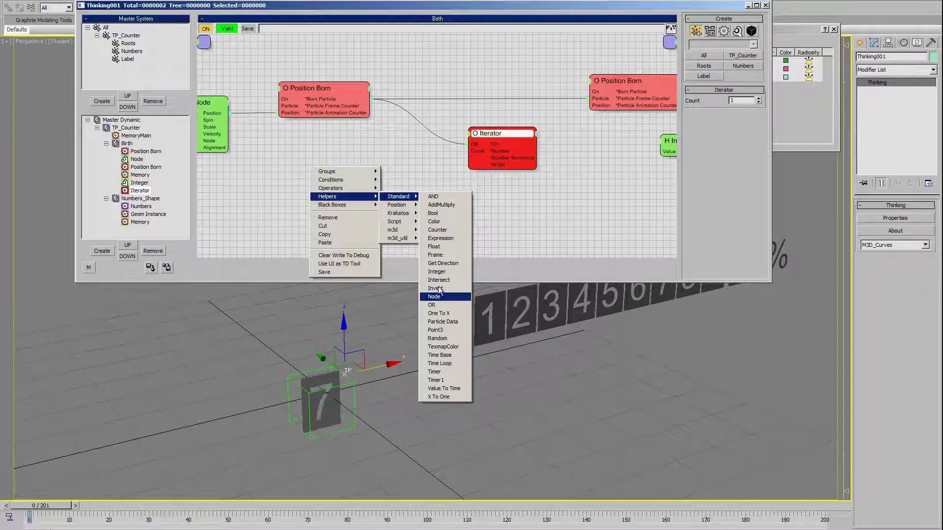
pyautogui.click(438, 271)
pyautogui.moveTo(364, 179); pyautogui.dragTo(378, 182)
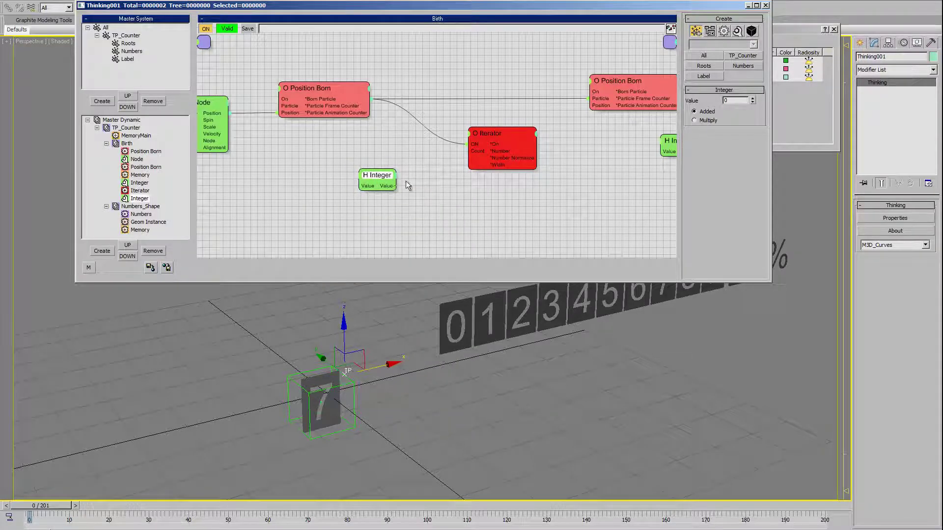
pyautogui.moveTo(396, 185); pyautogui.dragTo(466, 151)
pyautogui.moveTo(382, 178); pyautogui.dragTo(248, 193)
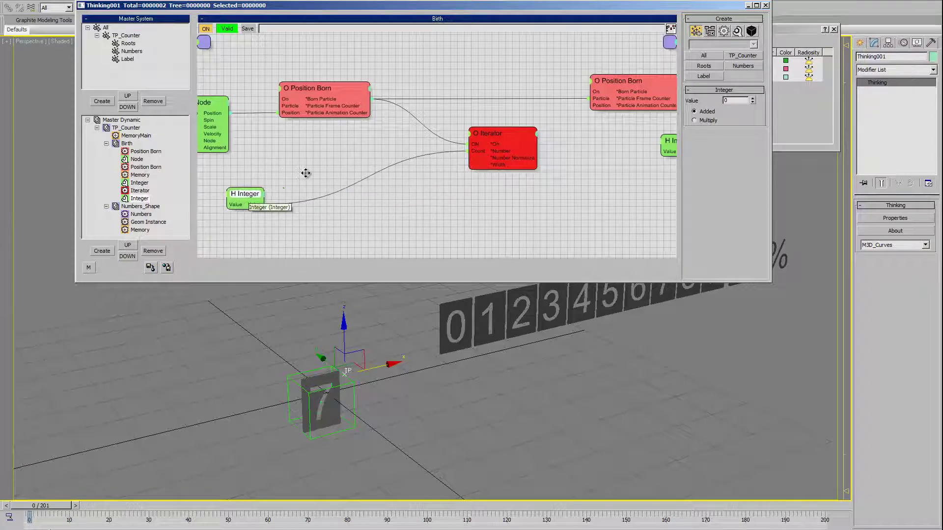
pyautogui.moveTo(305, 174); pyautogui.dragTo(435, 173, button='middle')
pyautogui.moveTo(392, 201); pyautogui.dragTo(306, 182, button='middle')
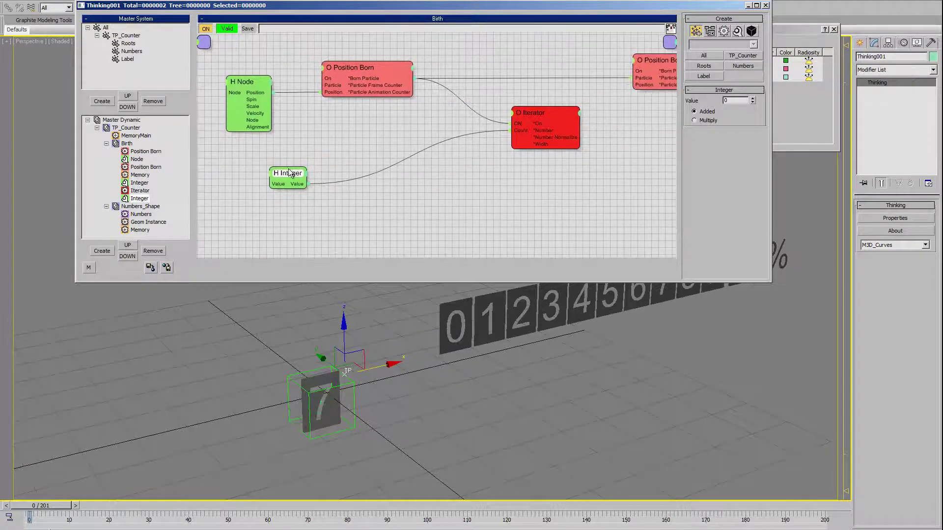
pyautogui.moveTo(292, 168); pyautogui.dragTo(409, 152)
pyautogui.moveTo(434, 195); pyautogui.dragTo(455, 189, button='middle')
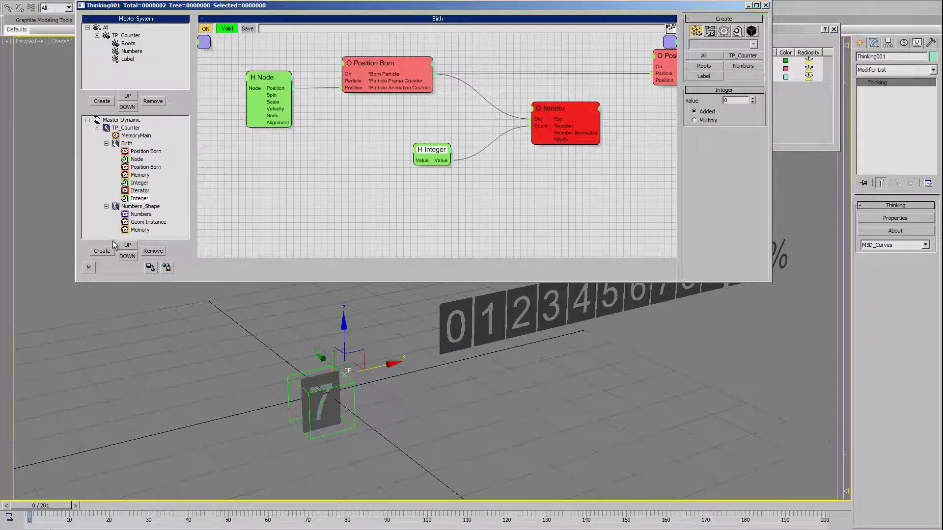
# Step: Rename the new Integer helper to Digits
pyautogui.click(139, 199)
pyautogui.write('s')
pyautogui.press('Return')
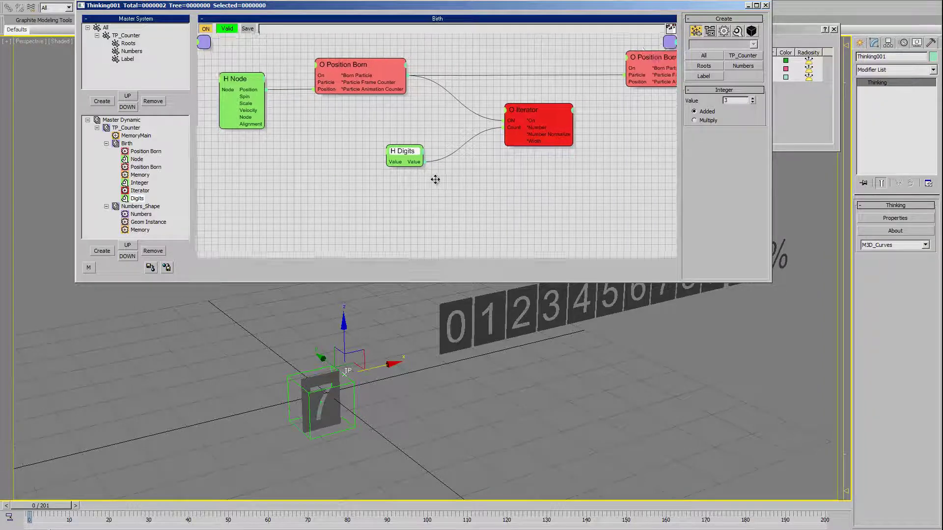
pyautogui.moveTo(506, 182); pyautogui.dragTo(454, 184, button='middle')
pyautogui.moveTo(339, 203); pyautogui.dragTo(565, 106)
pyautogui.moveTo(494, 119); pyautogui.dragTo(428, 134)
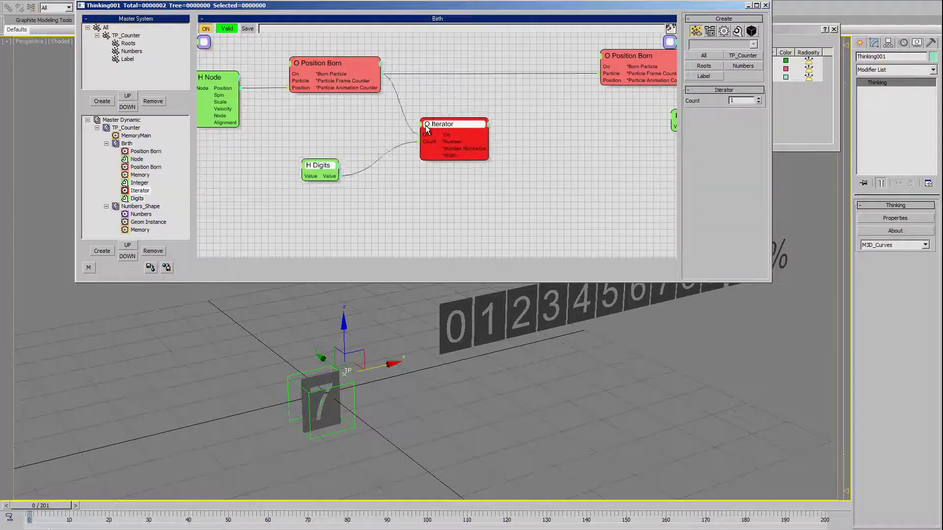
pyautogui.moveTo(551, 185); pyautogui.dragTo(569, 177, button='middle')
pyautogui.keyDown('alt'); pyautogui.moveTo(387, 423); pyautogui.dragTo(496, 369, button='middle'); pyautogui.keyUp('alt')
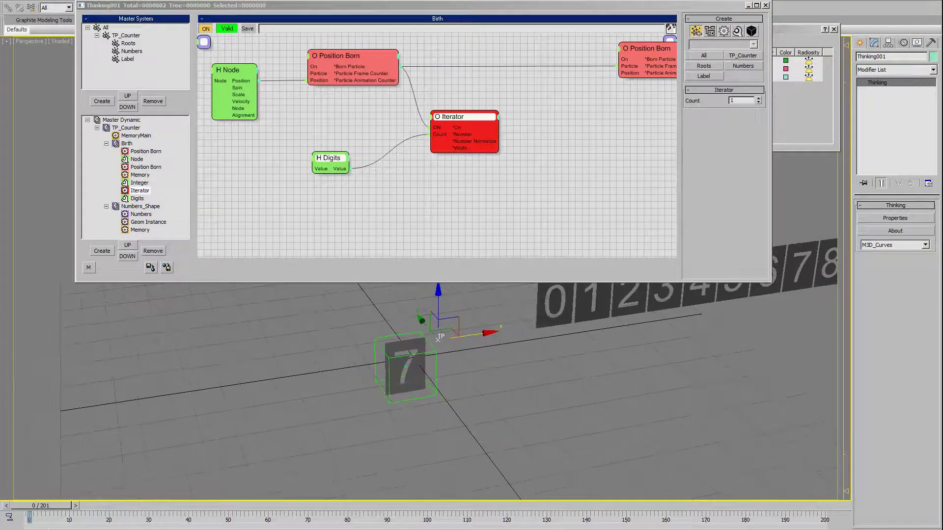
pyautogui.scroll(-2, 418, 172)
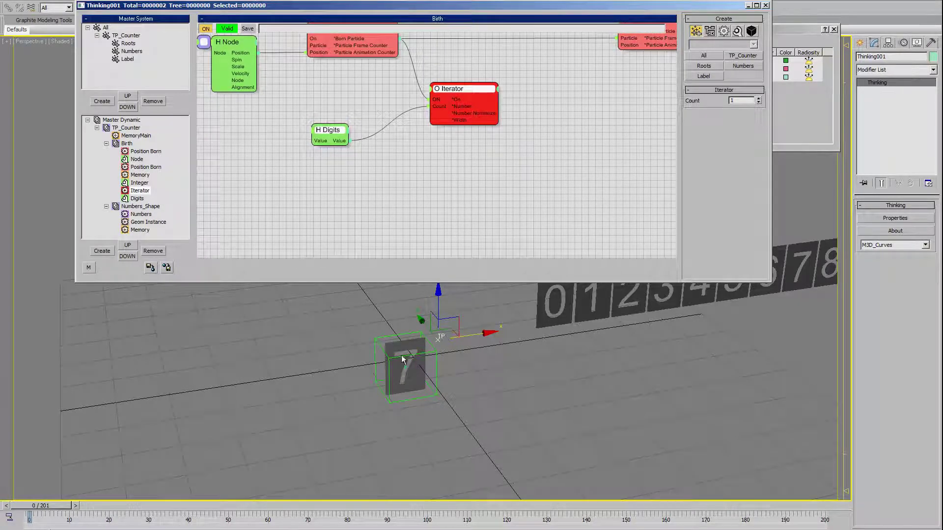
pyautogui.moveTo(412, 373); pyautogui.dragTo(436, 367, button='middle')
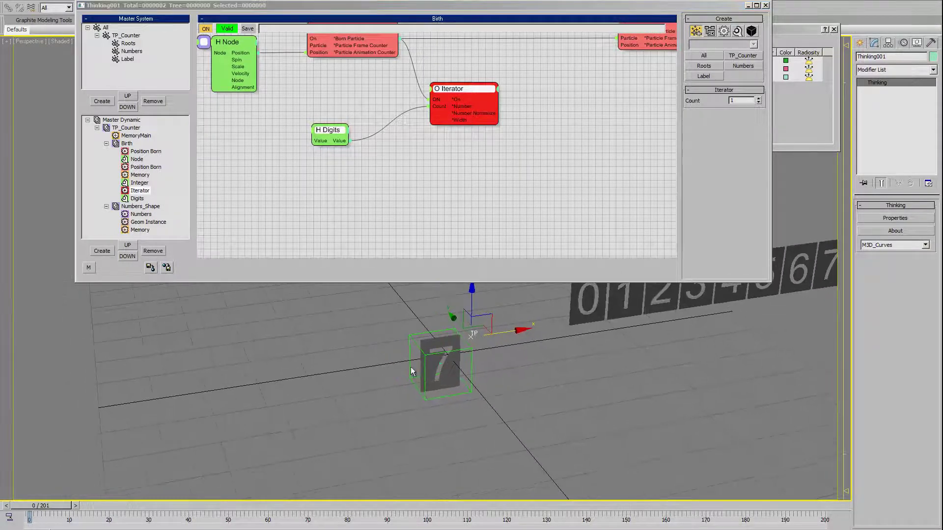
pyautogui.scroll(1, 393, 379)
pyautogui.scroll(2, 393, 379)
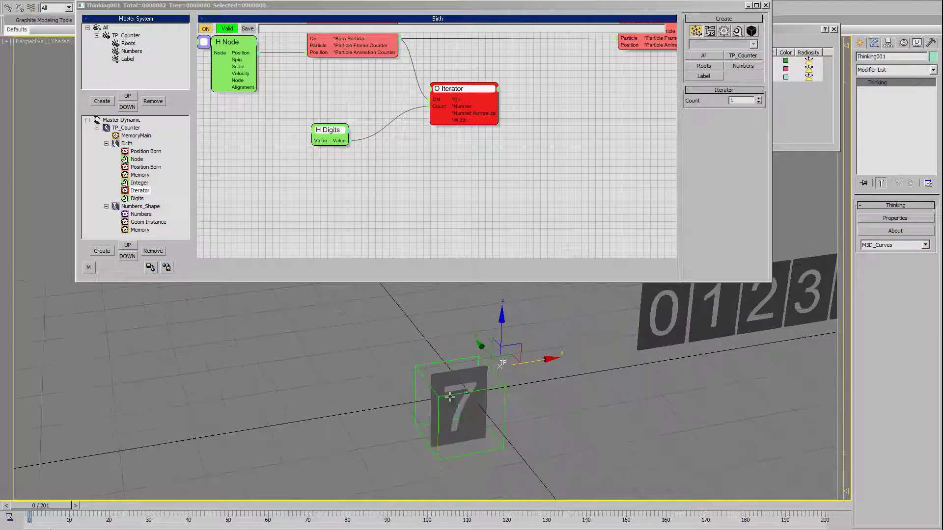
pyautogui.scroll(1, 393, 379)
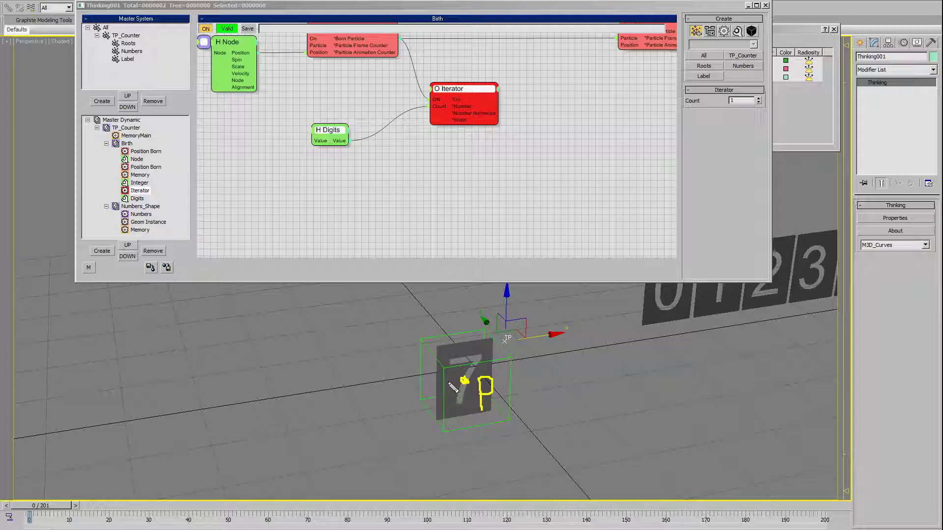
pyautogui.moveTo(463, 380); pyautogui.dragTo(402, 392)
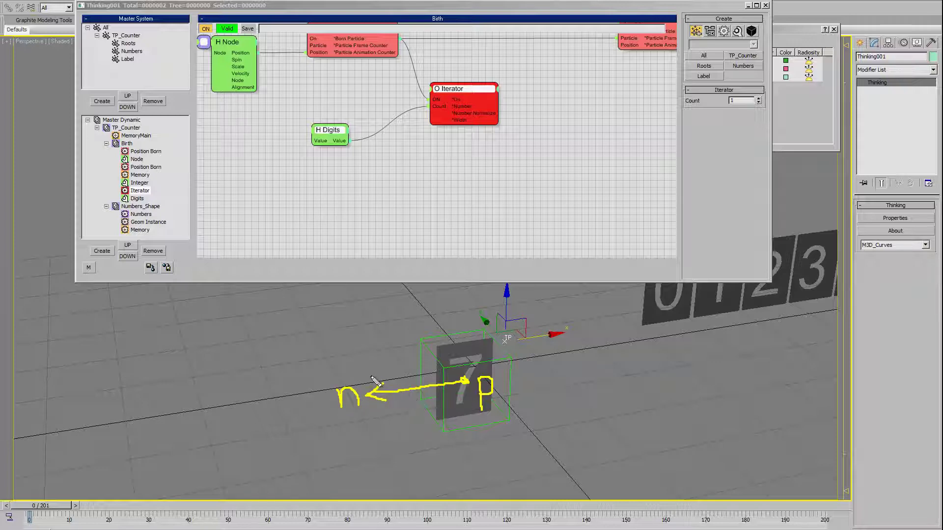
pyautogui.moveTo(374, 375); pyautogui.dragTo(421, 357)
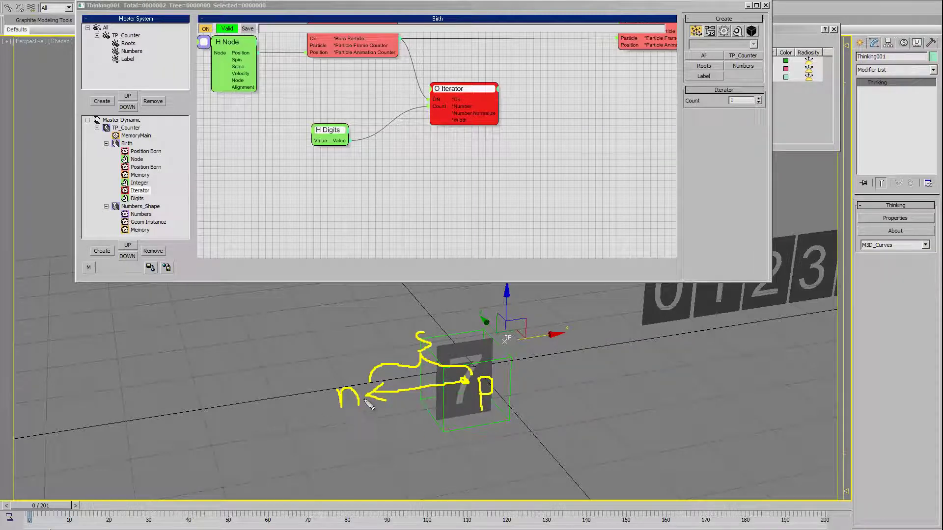
pyautogui.moveTo(367, 398); pyautogui.dragTo(169, 430)
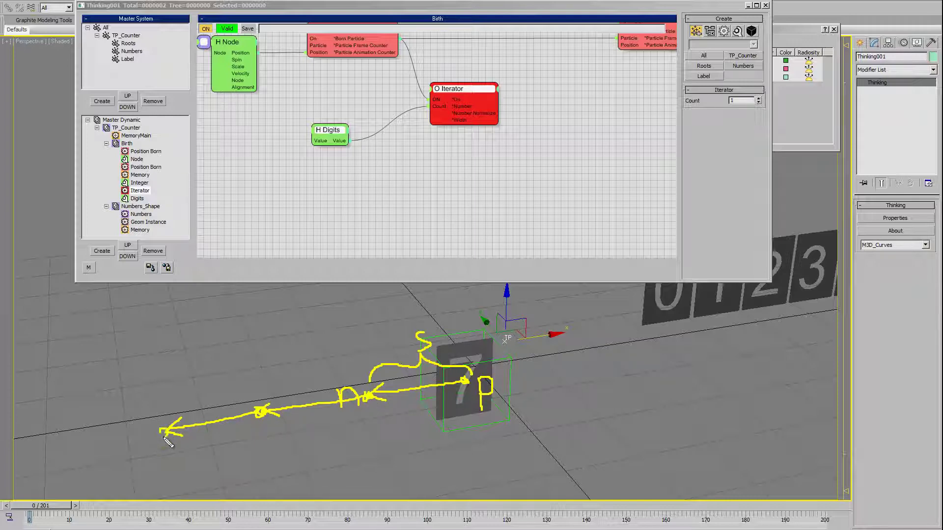
pyautogui.press('Escape')
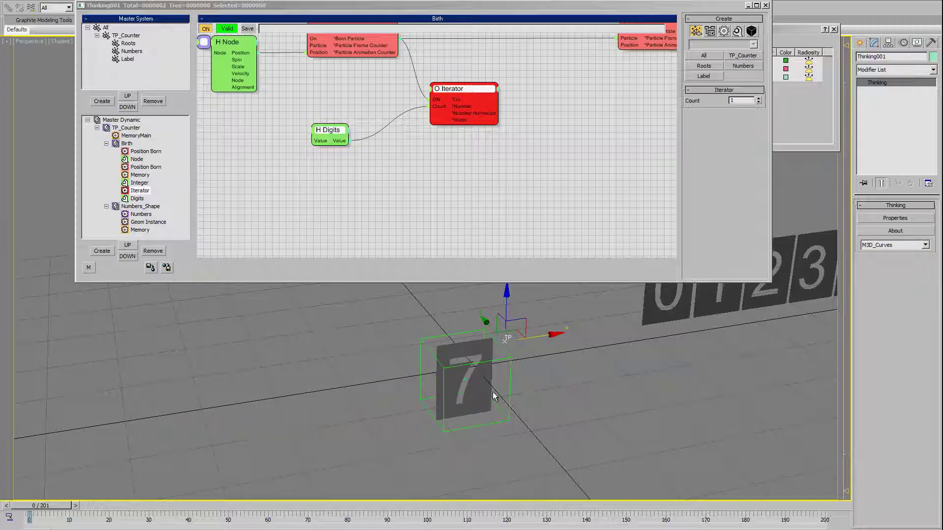
# Step: Insert the TP_blackboxes preset of Expression, Random and Float nodes, then delete the Random node
pyautogui.keyDown('alt'); pyautogui.moveTo(481, 373); pyautogui.dragTo(494, 373, button='middle'); pyautogui.keyUp('alt')
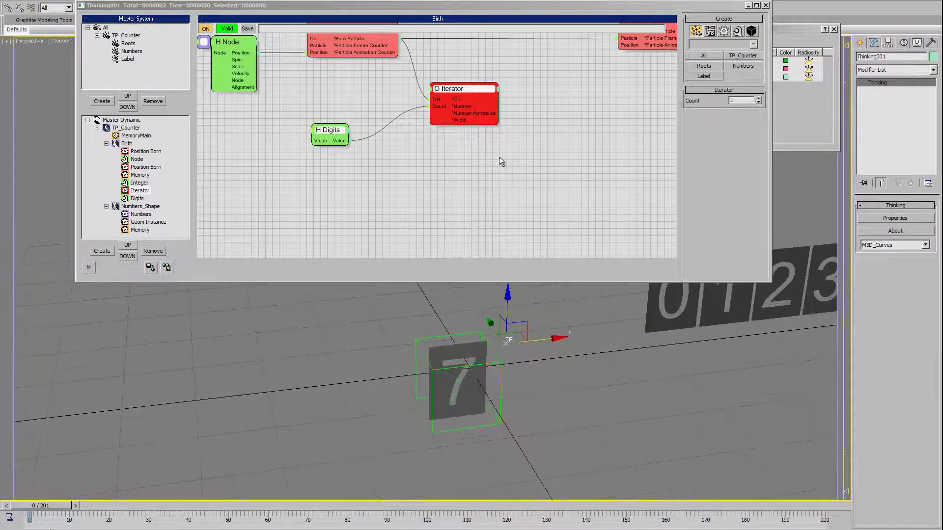
pyautogui.rightClick(526, 121)
pyautogui.moveTo(549, 156)
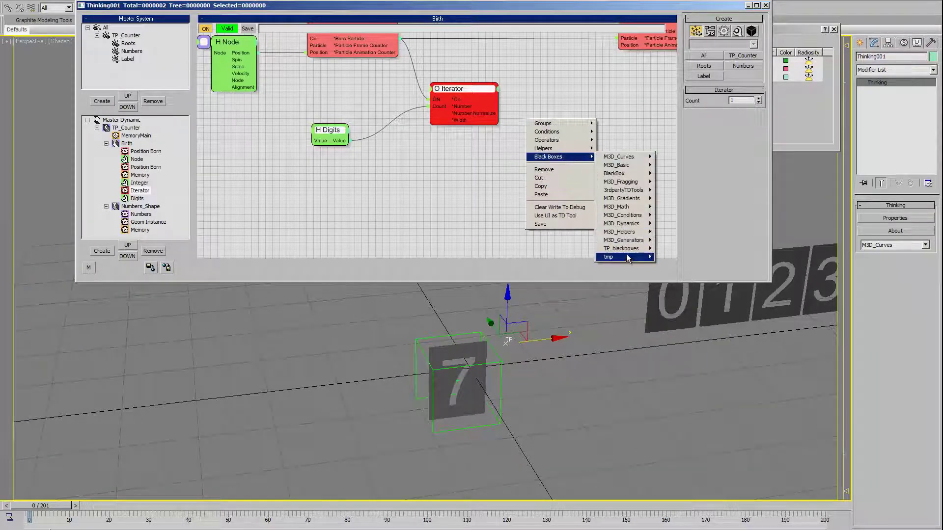
pyautogui.moveTo(620, 248)
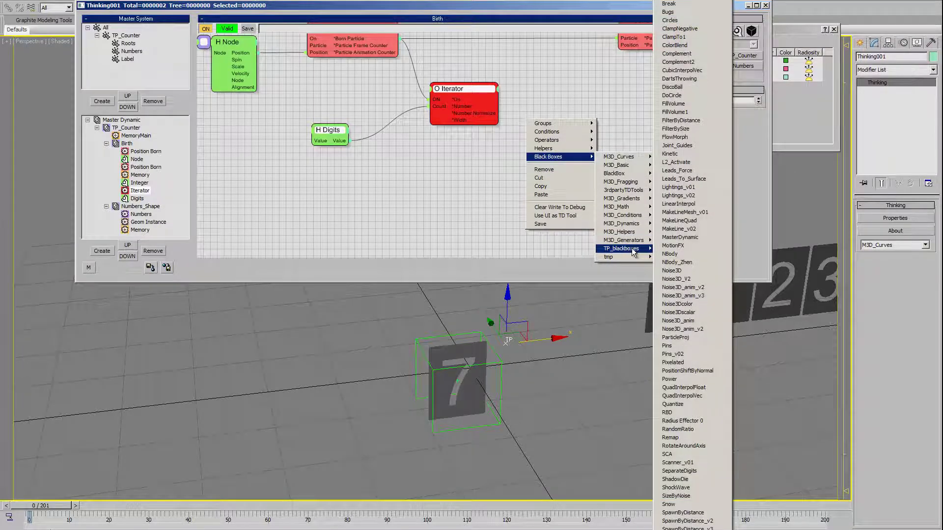
pyautogui.click(686, 370)
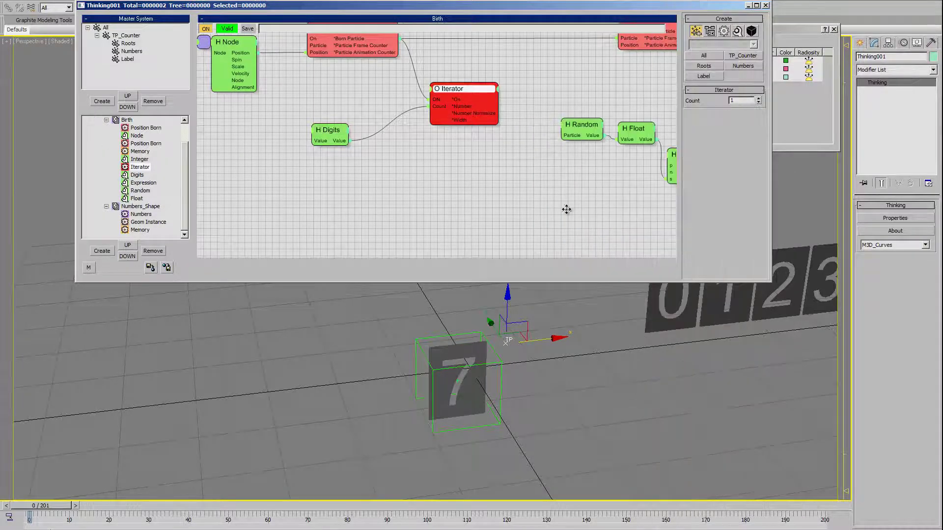
pyautogui.moveTo(566, 209); pyautogui.dragTo(511, 211, button='middle')
pyautogui.click(522, 178)
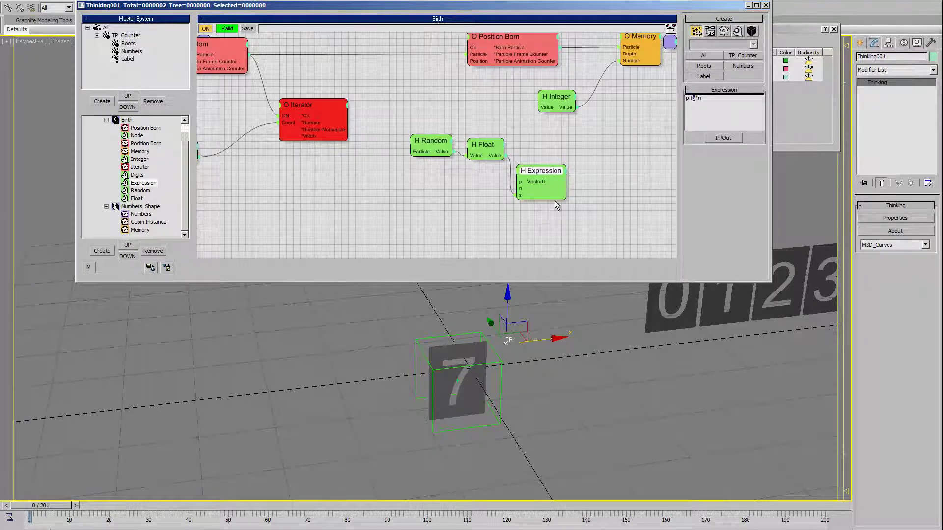
pyautogui.moveTo(450, 206); pyautogui.dragTo(474, 222, button='middle')
pyautogui.click(449, 174)
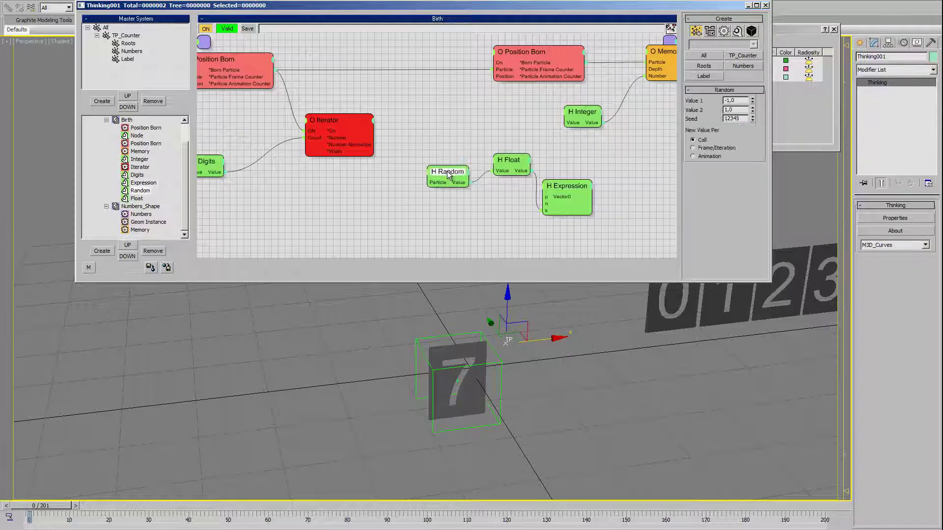
pyautogui.rightClick(448, 175)
pyautogui.click(447, 317)
pyautogui.moveTo(480, 204); pyautogui.dragTo(467, 214, button='middle')
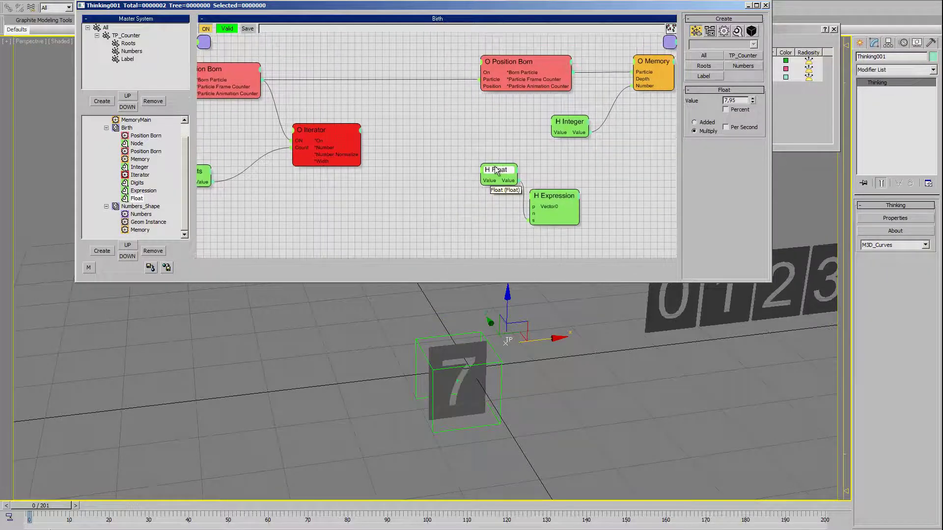
# Step: Arrange the Float and Expression nodes and wire Position Born's Position into Expression's p input
pyautogui.moveTo(496, 170); pyautogui.dragTo(431, 148)
pyautogui.moveTo(554, 195); pyautogui.dragTo(474, 195)
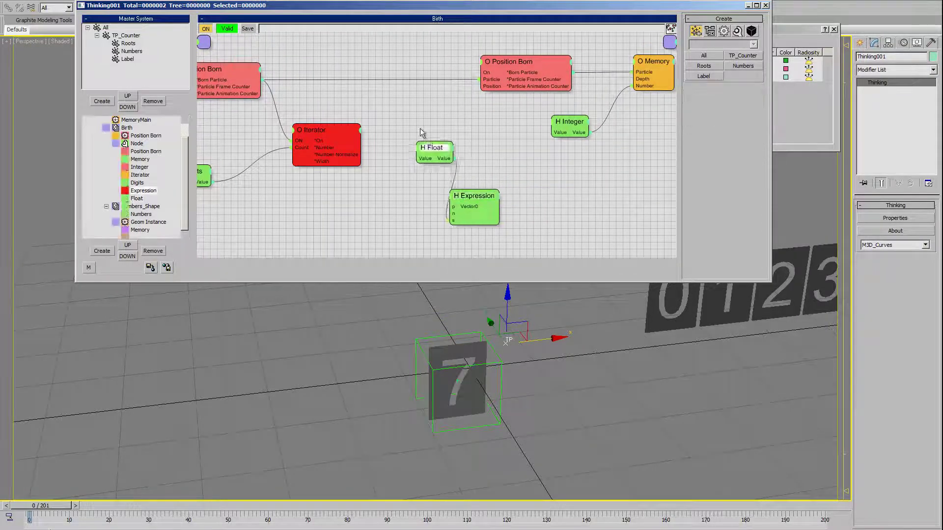
pyautogui.moveTo(432, 148); pyautogui.dragTo(381, 92)
pyautogui.moveTo(474, 195); pyautogui.dragTo(456, 139)
pyautogui.moveTo(283, 102); pyautogui.dragTo(363, 129, button='middle')
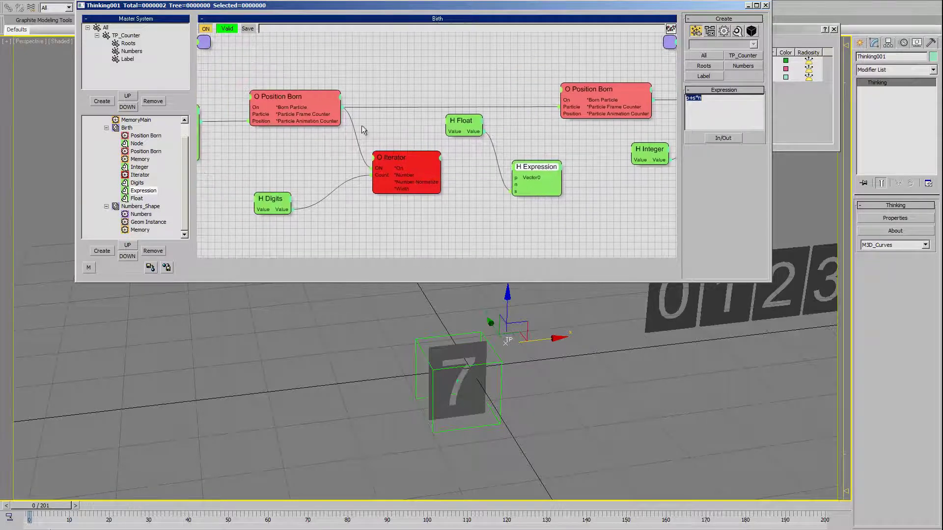
pyautogui.moveTo(340, 121); pyautogui.dragTo(512, 178)
pyautogui.moveTo(457, 216); pyautogui.dragTo(527, 185, button='middle')
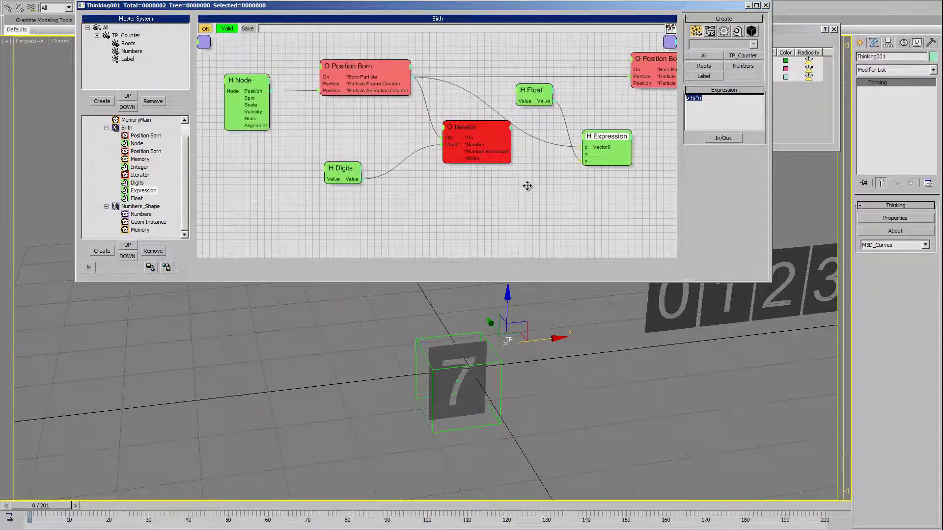
pyautogui.moveTo(251, 102); pyautogui.dragTo(232, 131)
pyautogui.moveTo(255, 213); pyautogui.dragTo(261, 222, button='middle')
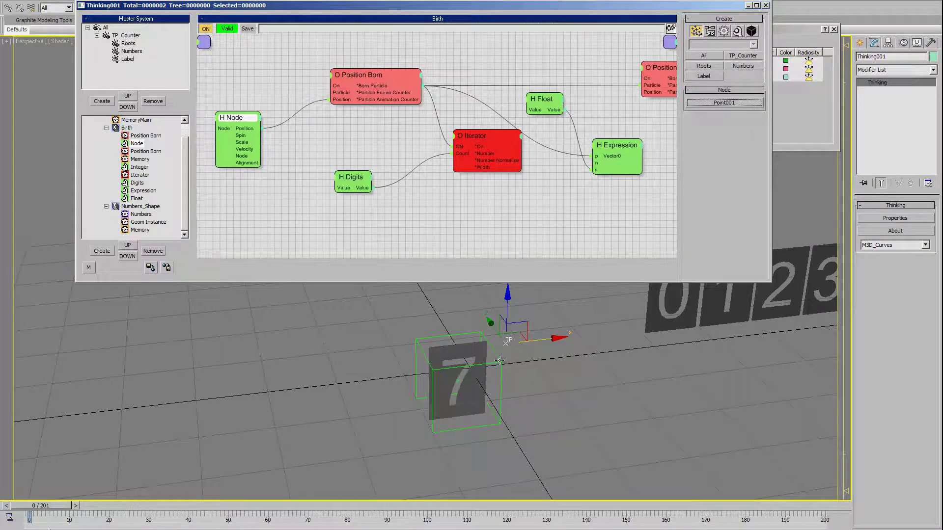
# Step: Rotate the Point001 helper, then tidy the Float and Iterator nodes in the Birth graph
pyautogui.click(499, 361)
pyautogui.keyDown('alt'); pyautogui.moveTo(499, 361); pyautogui.dragTo(455, 413, button='middle'); pyautogui.keyUp('alt')
pyautogui.press('e')
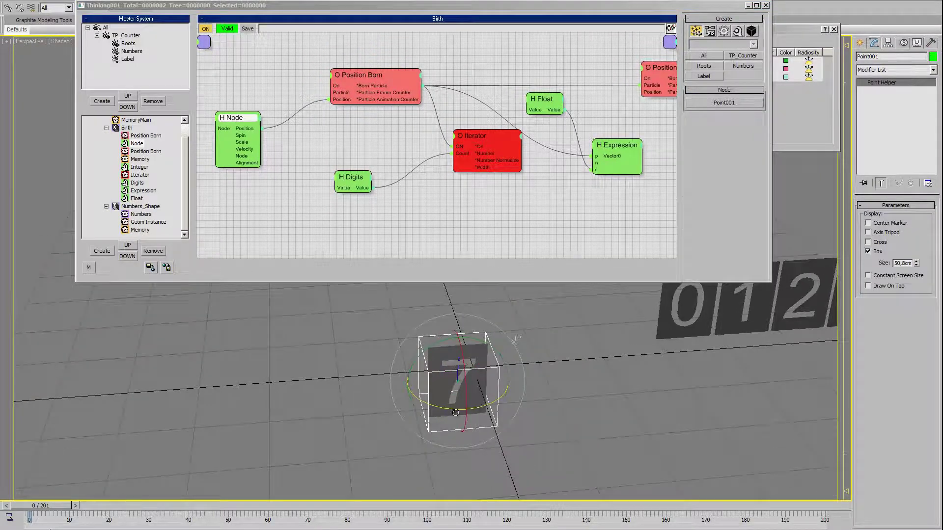
pyautogui.moveTo(455, 412); pyautogui.dragTo(562, 410)
pyautogui.moveTo(517, 216); pyautogui.dragTo(513, 210, button='middle')
pyautogui.moveTo(449, 343)
pyautogui.mouseDown(button='middle')
pyautogui.moveTo(449, 358)
pyautogui.moveTo(464, 361)
pyautogui.mouseUp(button='middle')
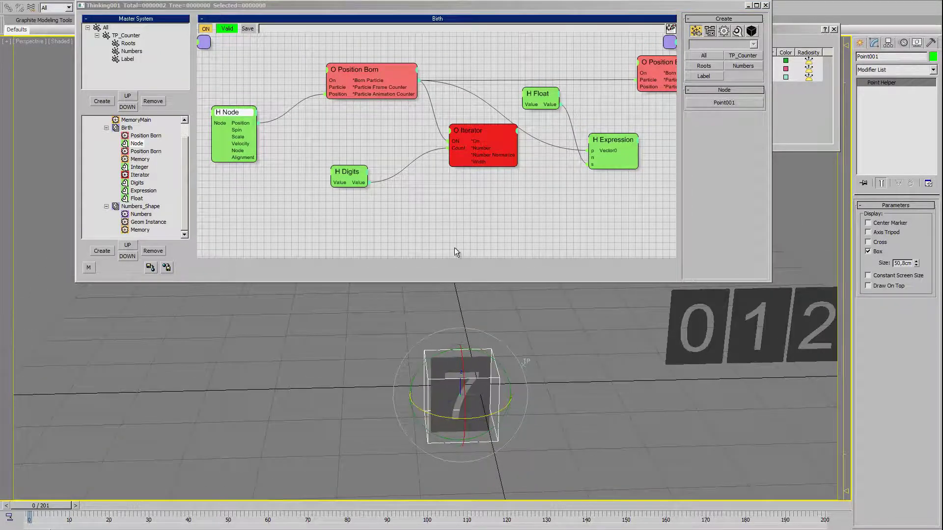
pyautogui.moveTo(462, 202); pyautogui.dragTo(462, 195, button='middle')
pyautogui.moveTo(541, 99); pyautogui.dragTo(543, 90)
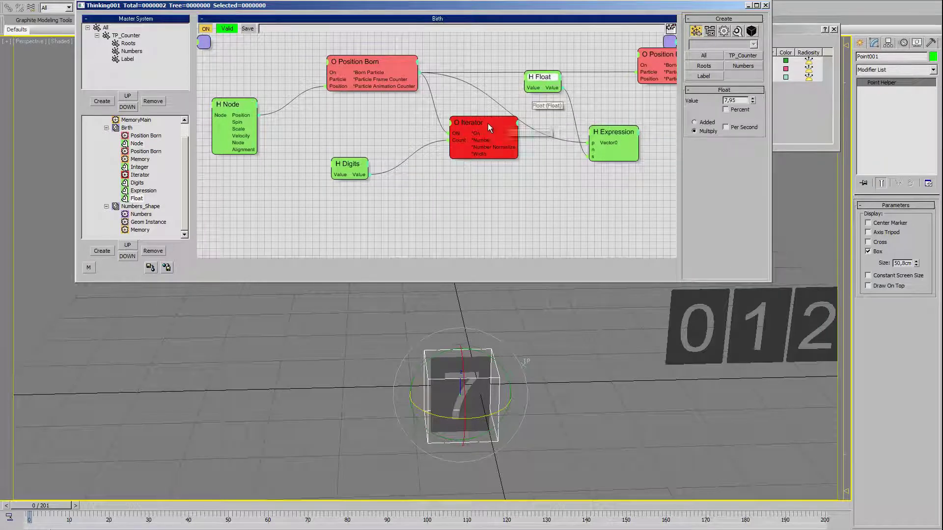
pyautogui.moveTo(489, 128); pyautogui.dragTo(472, 143)
# Step: Add a Get Direction helper fed by the Point001 Node's Alignment output
pyautogui.rightClick(249, 177)
pyautogui.click(240, 155)
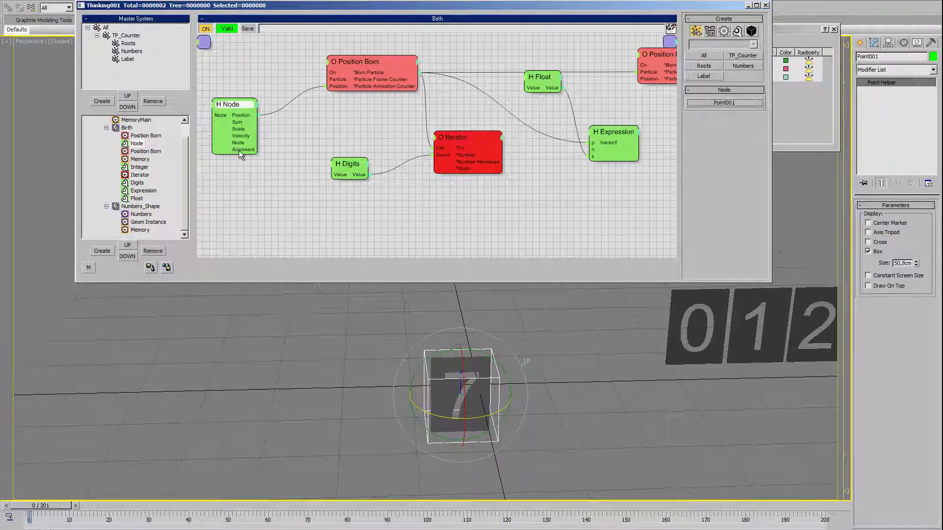
pyautogui.rightClick(322, 203)
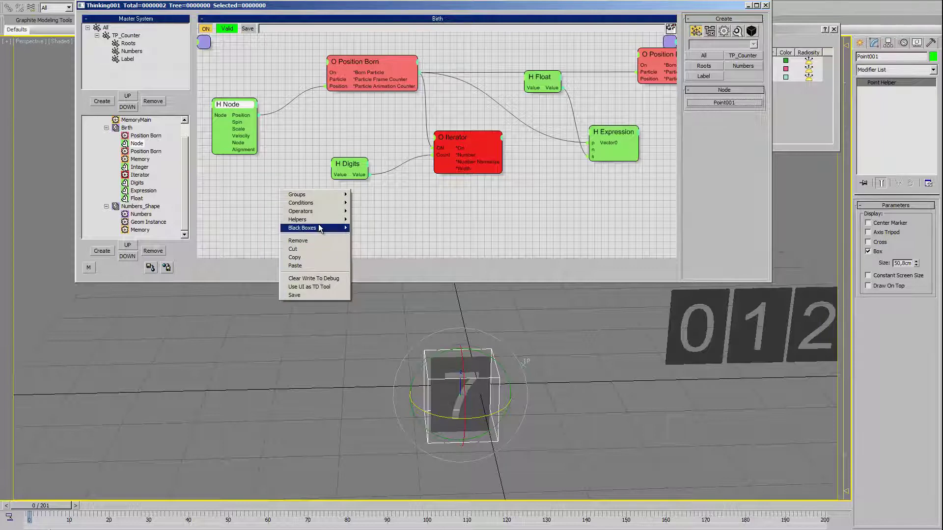
pyautogui.moveTo(313, 220)
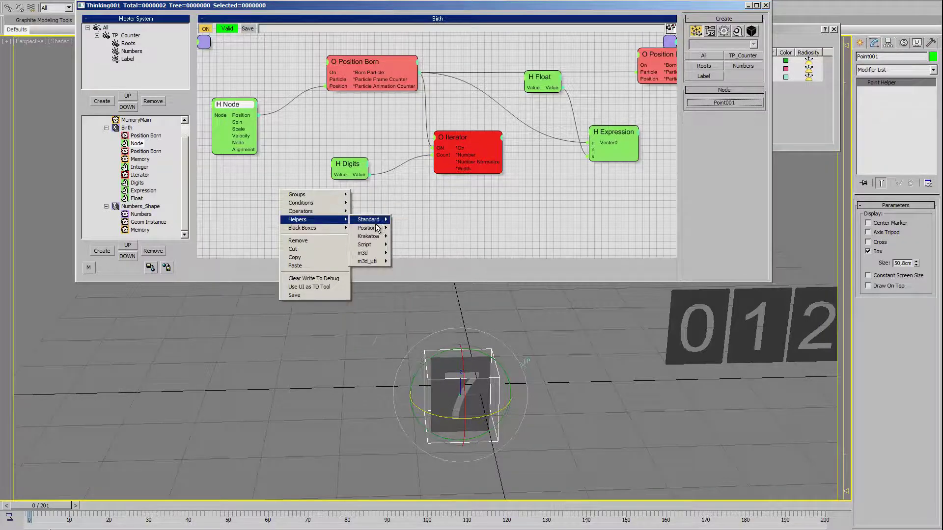
pyautogui.moveTo(369, 220)
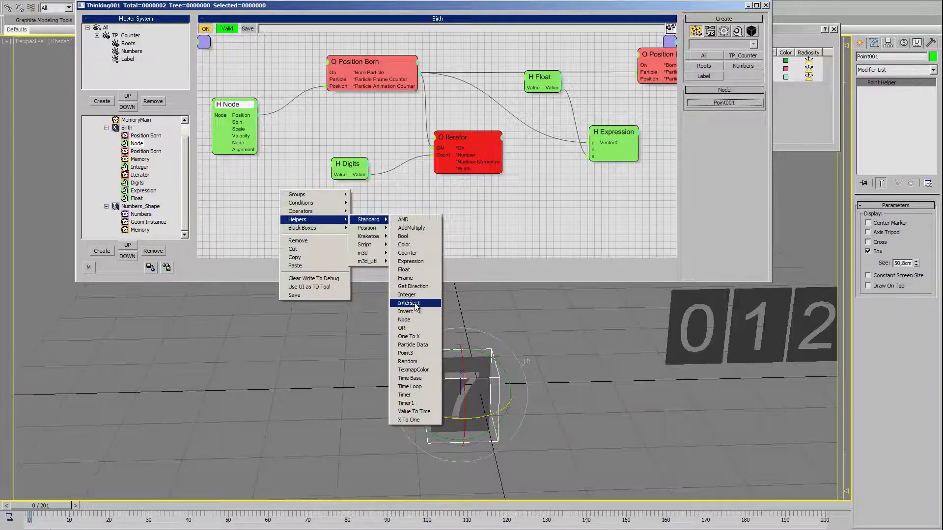
pyautogui.click(413, 286)
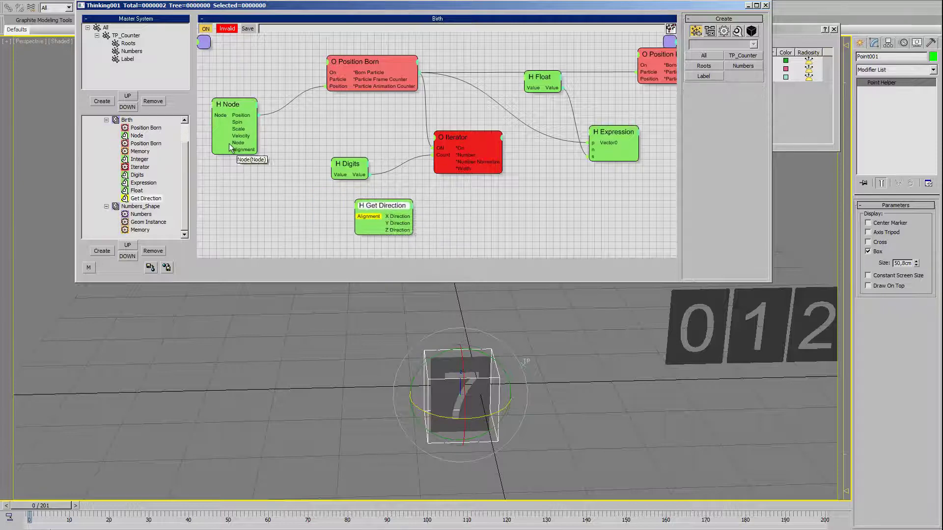
pyautogui.moveTo(256, 149)
pyautogui.mouseDown()
pyautogui.moveTo(356, 216)
pyautogui.moveTo(348, 232)
pyautogui.mouseUp()
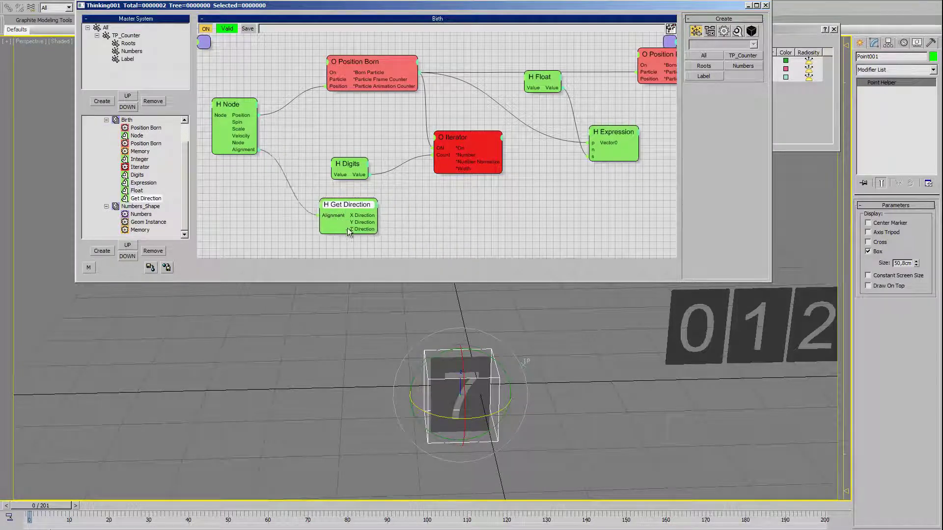
pyautogui.click(429, 220)
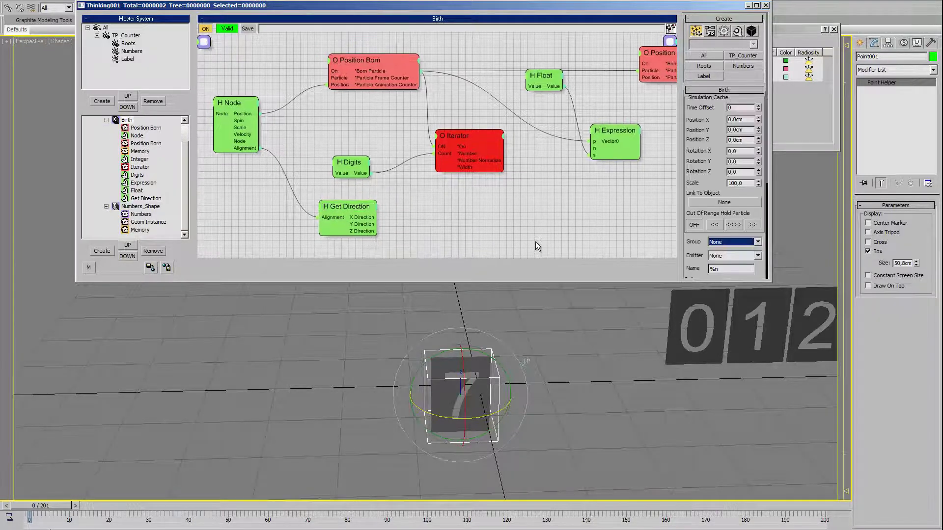
pyautogui.moveTo(542, 75); pyautogui.dragTo(557, 187)
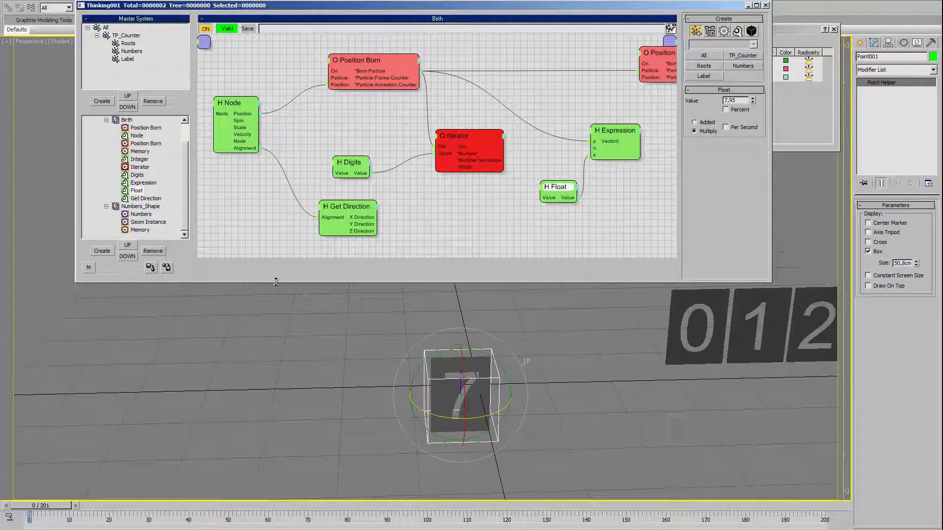
# Step: Reframe the viewport on the tiles and start a link from Get Direction's X Direction
pyautogui.click(278, 355)
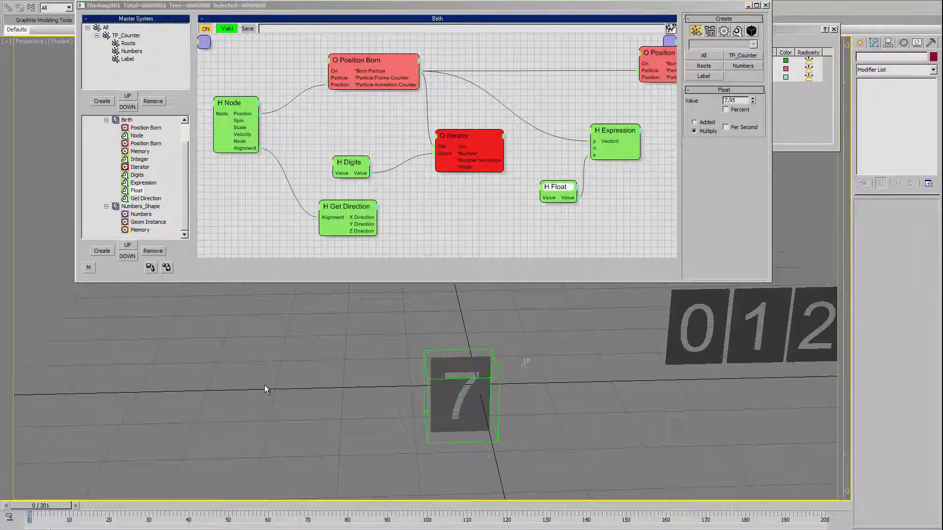
pyautogui.moveTo(284, 372); pyautogui.dragTo(298, 365, button='middle')
pyautogui.click(515, 371)
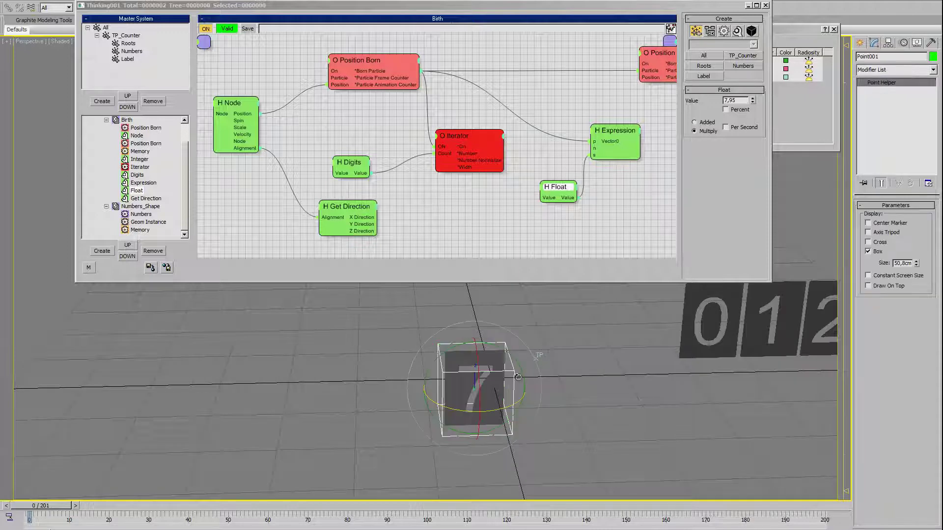
pyautogui.keyDown('alt'); pyautogui.moveTo(527, 428); pyautogui.dragTo(573, 419, button='middle'); pyautogui.keyUp('alt')
pyautogui.click(573, 419)
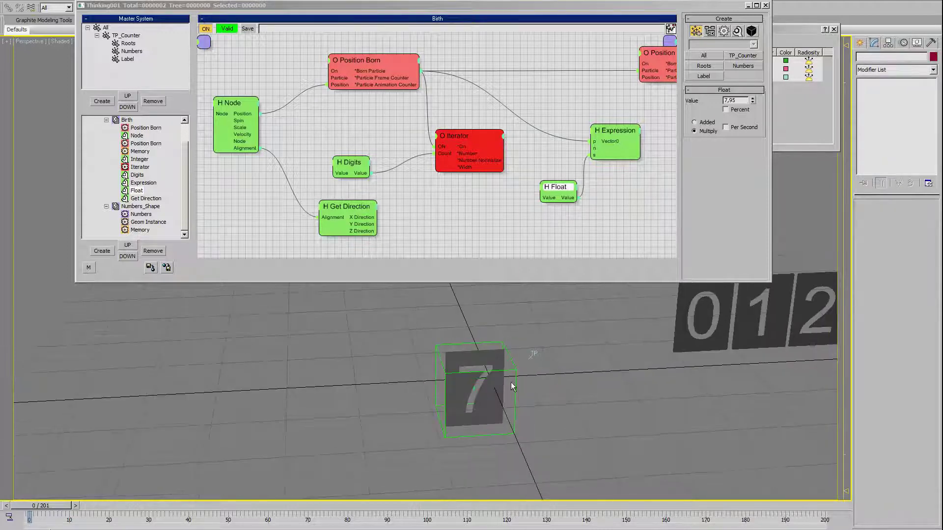
pyautogui.moveTo(415, 211); pyautogui.dragTo(410, 206, button='middle')
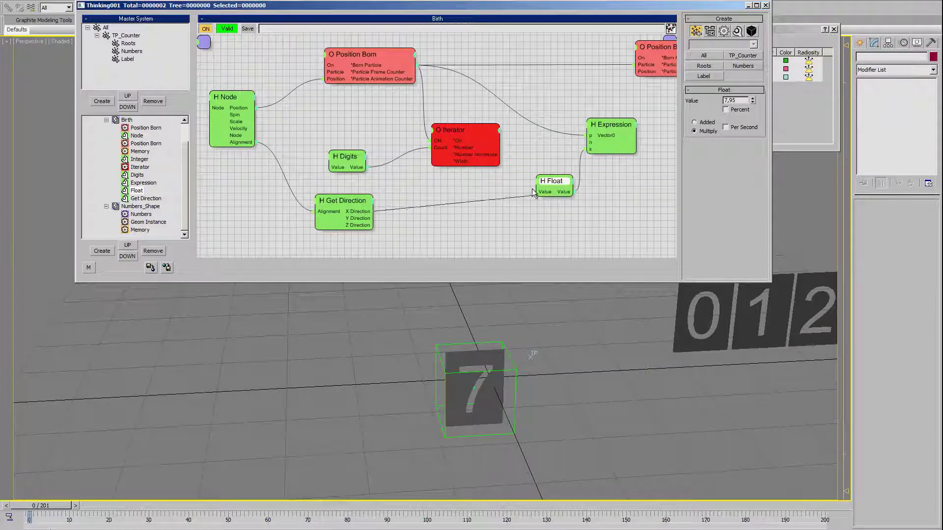
# Step: Link Get Direction's X Direction to the Expression and Iterator's Number Normalize into the Float
pyautogui.moveTo(533, 192); pyautogui.dragTo(588, 142)
pyautogui.moveTo(532, 193); pyautogui.dragTo(514, 187, button='middle')
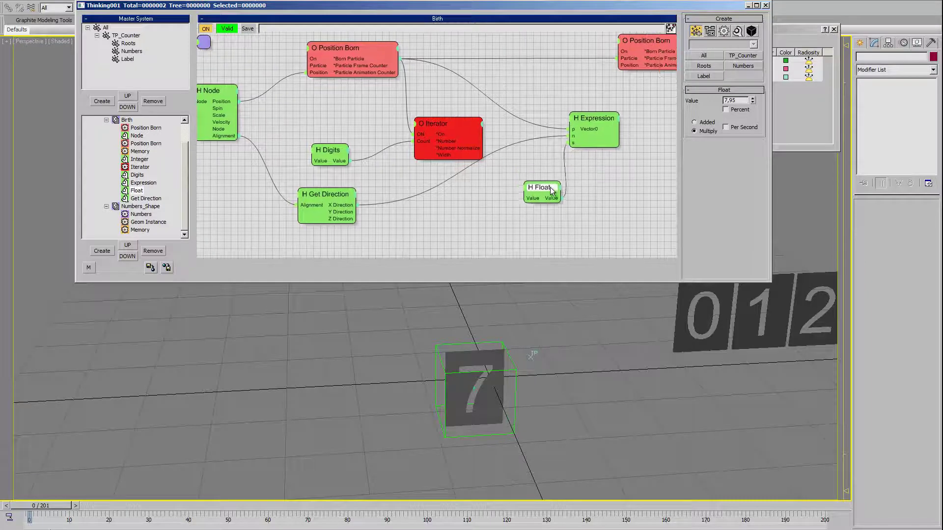
pyautogui.moveTo(552, 192); pyautogui.dragTo(557, 181)
pyautogui.moveTo(441, 120)
pyautogui.mouseDown()
pyautogui.moveTo(425, 119)
pyautogui.moveTo(434, 113)
pyautogui.mouseUp()
pyautogui.moveTo(482, 238); pyautogui.dragTo(487, 252, button='middle')
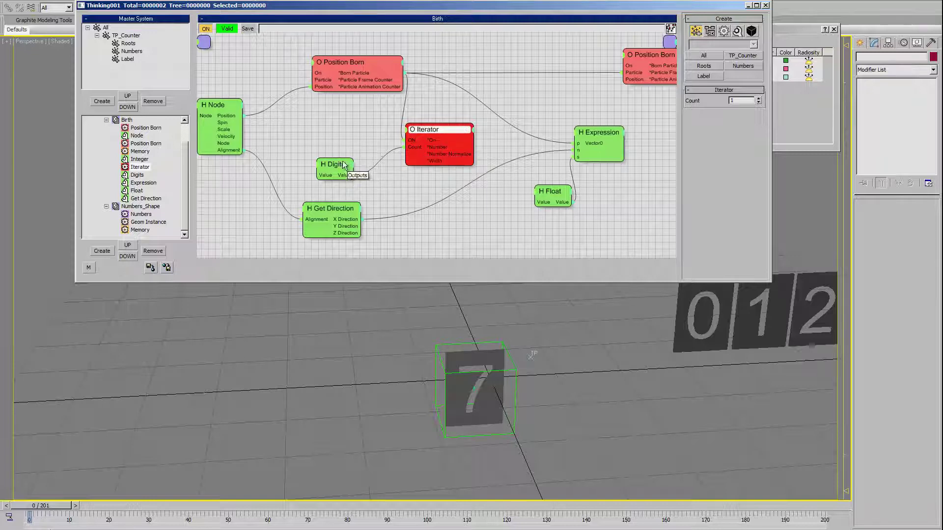
pyautogui.moveTo(434, 134); pyautogui.dragTo(444, 142)
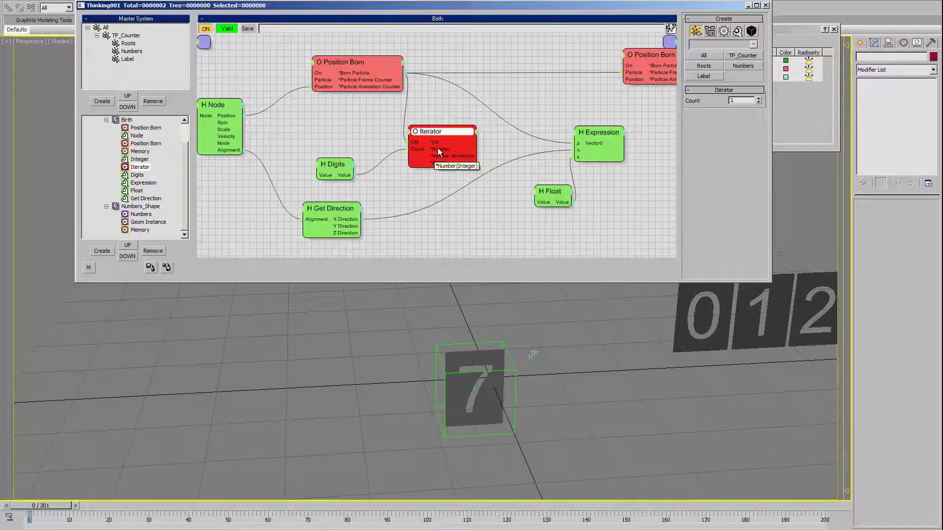
pyautogui.moveTo(442, 156)
pyautogui.mouseDown()
pyautogui.moveTo(540, 200)
pyautogui.moveTo(523, 194)
pyautogui.mouseUp()
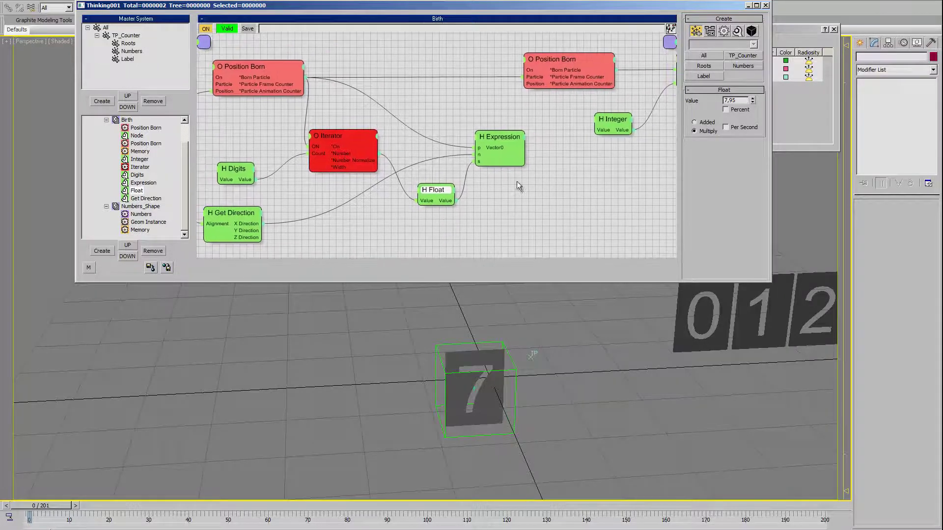
# Step: Shift Position Born, Memory and Integer right and wire Iterator On into Position Born On
pyautogui.moveTo(487, 60); pyautogui.dragTo(675, 173)
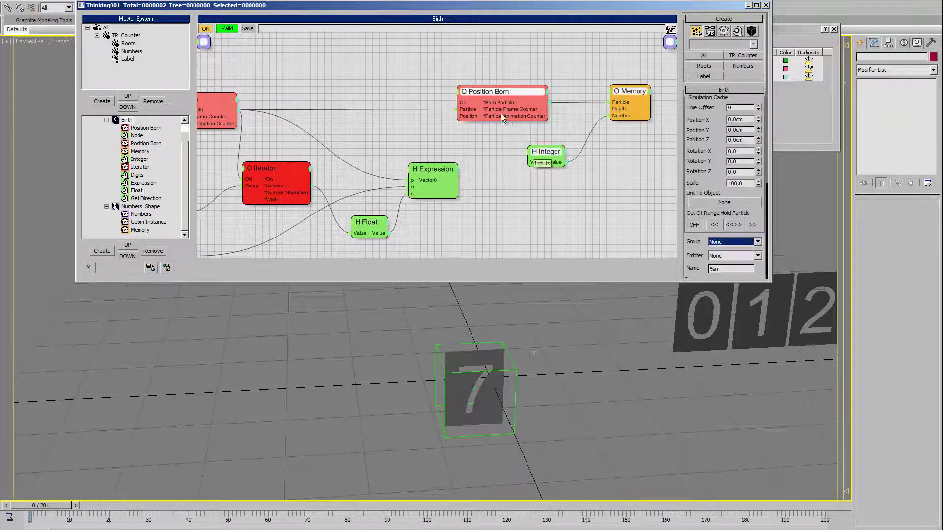
pyautogui.moveTo(500, 113); pyautogui.dragTo(567, 113)
pyautogui.click(547, 136)
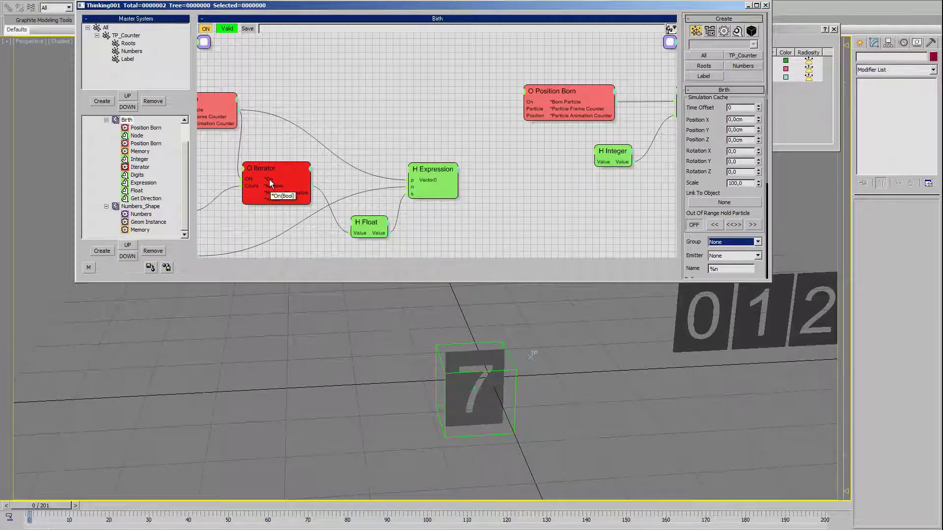
pyautogui.moveTo(550, 98); pyautogui.dragTo(544, 98)
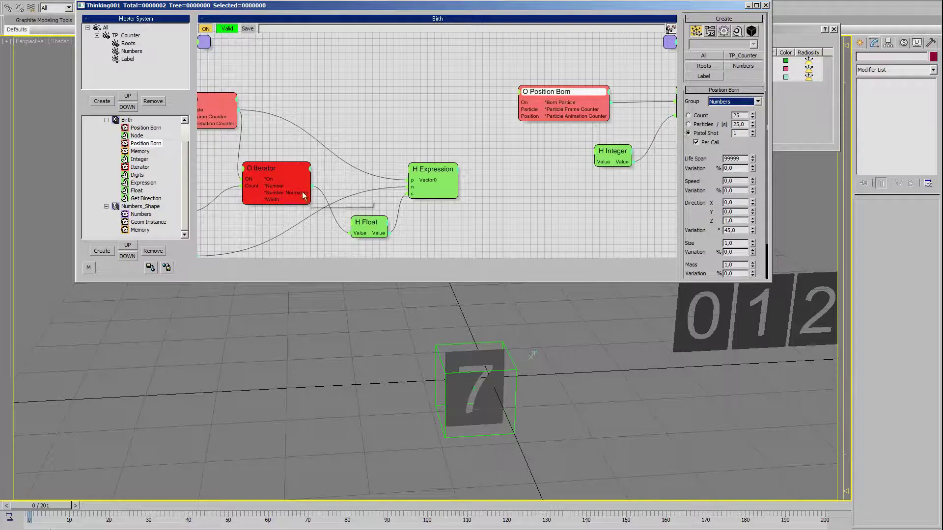
pyautogui.moveTo(310, 179); pyautogui.dragTo(523, 103)
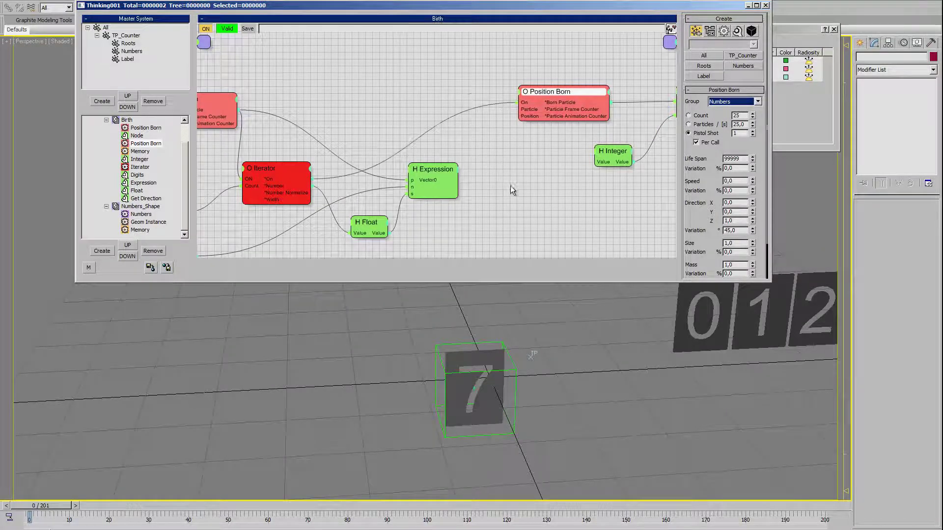
# Step: Wire the Expression result into Position Born's position input
pyautogui.moveTo(511, 186); pyautogui.dragTo(545, 183, button='middle')
pyautogui.click(456, 169)
pyautogui.moveTo(457, 169); pyautogui.dragTo(460, 170)
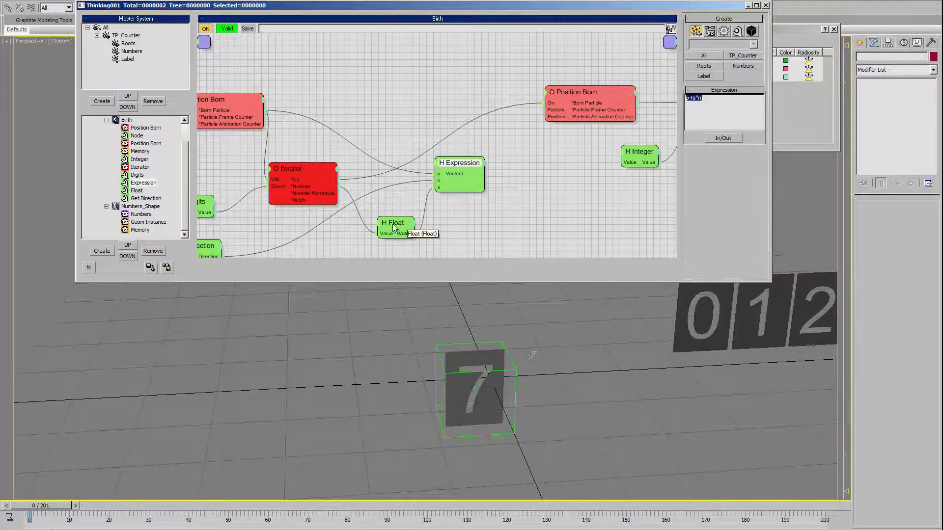
pyautogui.moveTo(391, 223); pyautogui.dragTo(385, 212)
pyautogui.moveTo(588, 107); pyautogui.dragTo(590, 106)
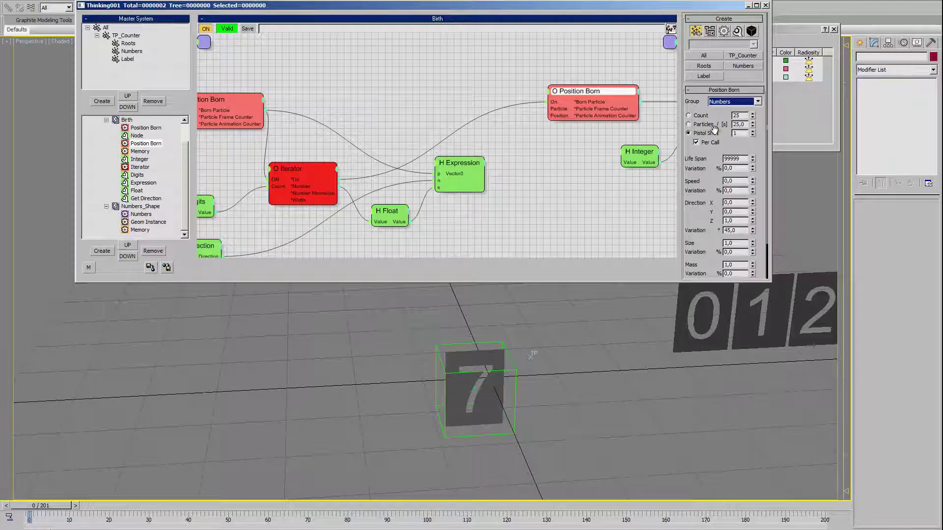
pyautogui.moveTo(741, 133); pyautogui.dragTo(724, 133)
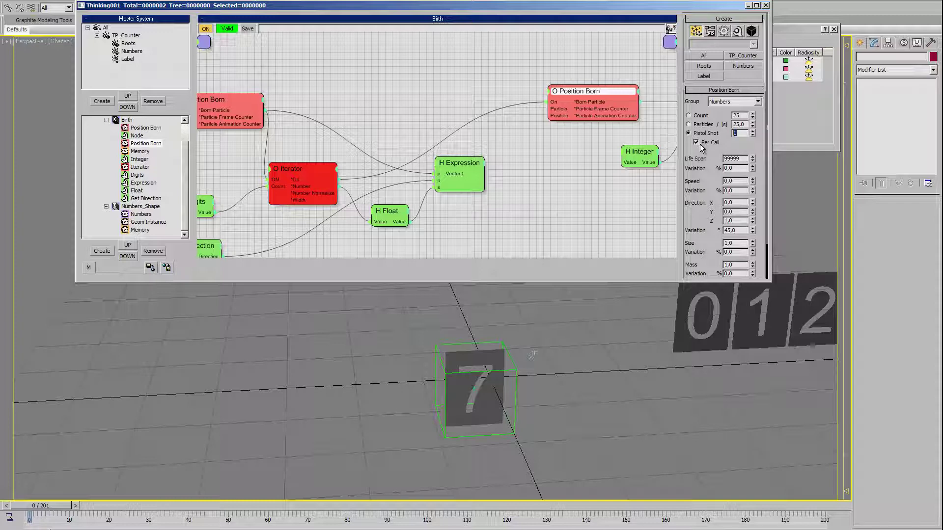
pyautogui.click(513, 177)
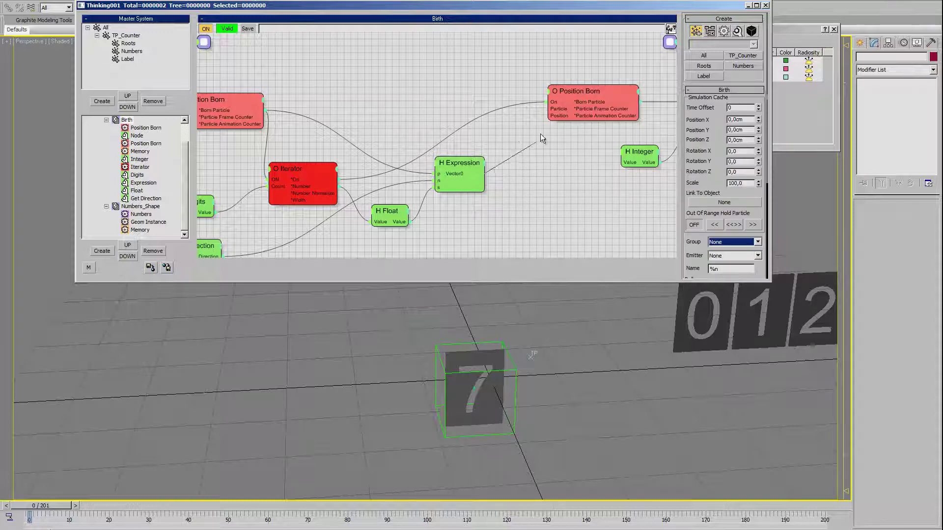
pyautogui.moveTo(540, 138); pyautogui.dragTo(547, 116)
# Step: Advance to frame 1 so three 7 tiles are born in a row
pyautogui.moveTo(555, 149); pyautogui.dragTo(543, 144, button='middle')
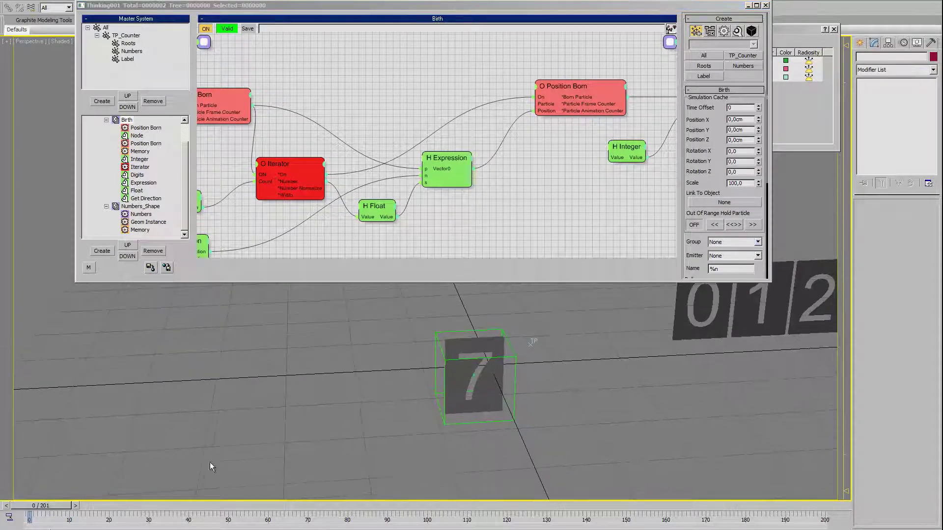
pyautogui.moveTo(37, 508); pyautogui.dragTo(43, 508)
pyautogui.moveTo(491, 393)
pyautogui.keyDown('alt'); pyautogui.mouseDown(button='middle')
pyautogui.moveTo(517, 380)
pyautogui.moveTo(484, 402)
pyautogui.mouseUp(button='middle'); pyautogui.keyUp('alt')
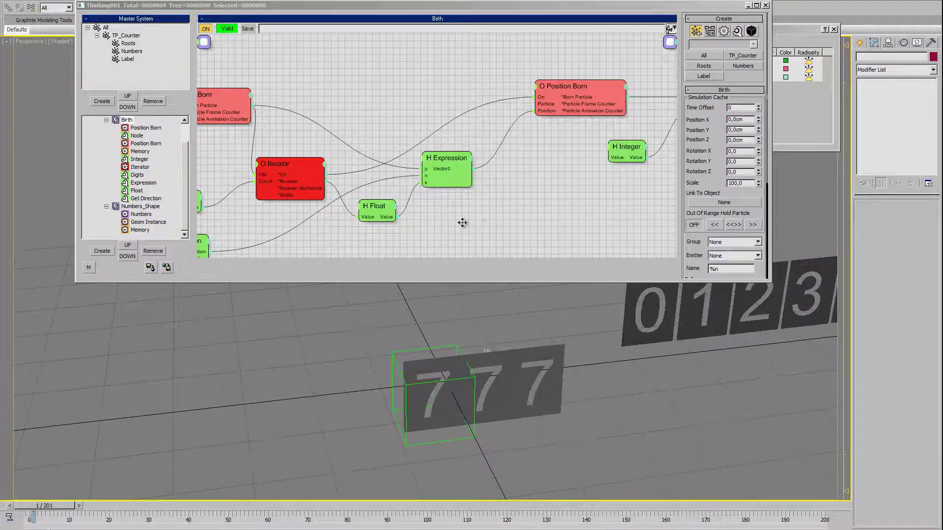
pyautogui.moveTo(459, 221); pyautogui.dragTo(485, 212, button='middle')
# Step: Set the tile-spacing Float value to 10,232
pyautogui.click(403, 197)
pyautogui.moveTo(408, 199); pyautogui.dragTo(537, 190, button='middle')
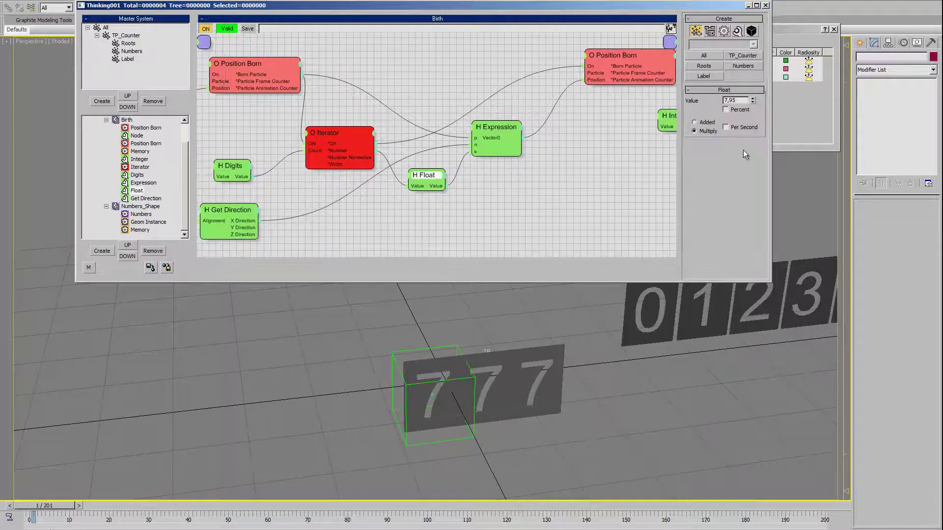
pyautogui.moveTo(752, 101)
pyautogui.mouseDown()
pyautogui.moveTo(758, 200)
pyautogui.moveTo(774, 185)
pyautogui.moveTo(773, 207)
pyautogui.moveTo(769, 84)
pyautogui.mouseUp()
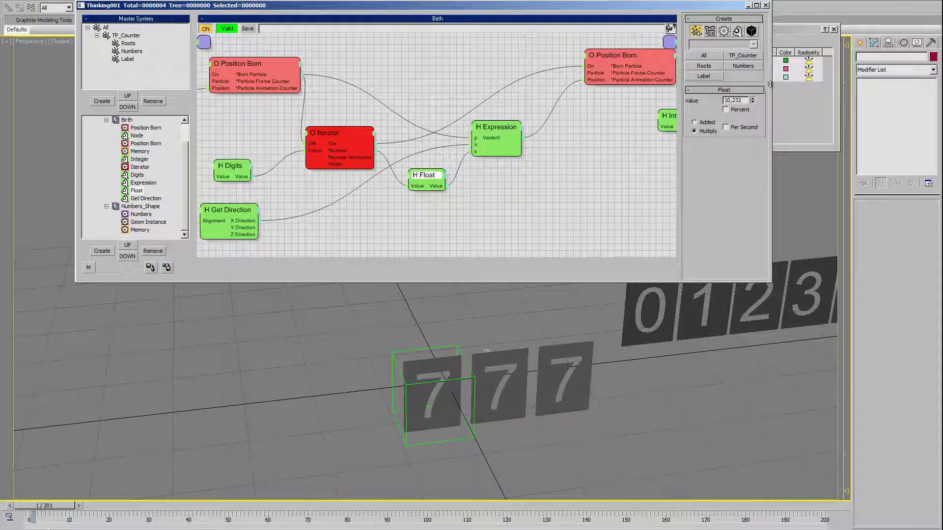
pyautogui.moveTo(515, 147); pyautogui.dragTo(526, 149, button='middle')
# Step: Change the Expression formula from p+s*n to p-s*n
pyautogui.click(506, 131)
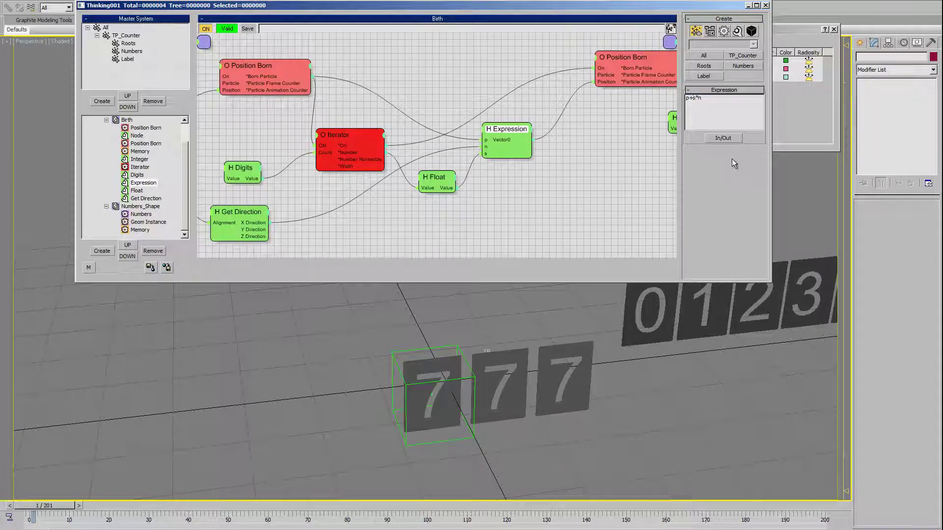
pyautogui.press('BackSpace')
pyautogui.write('-')
pyautogui.press('Return')
# Step: Add a Value1 input port to the Float node
pyautogui.moveTo(452, 229); pyautogui.dragTo(518, 189, button='middle')
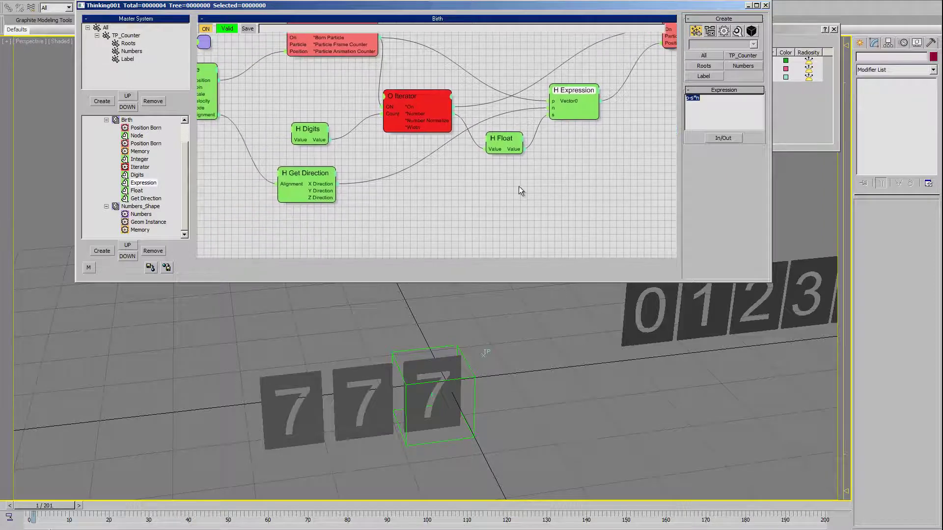
pyautogui.click(513, 140)
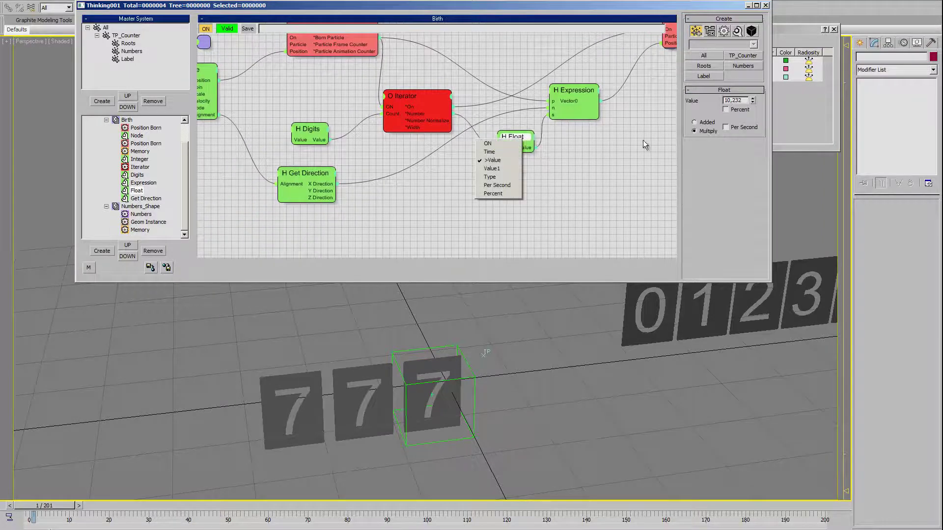
pyautogui.click(643, 140)
pyautogui.click(513, 137)
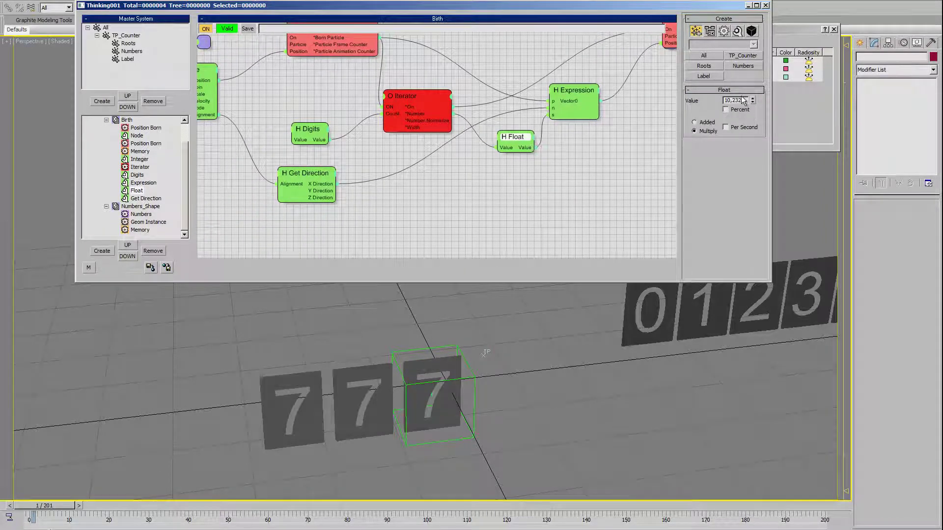
pyautogui.click(498, 147)
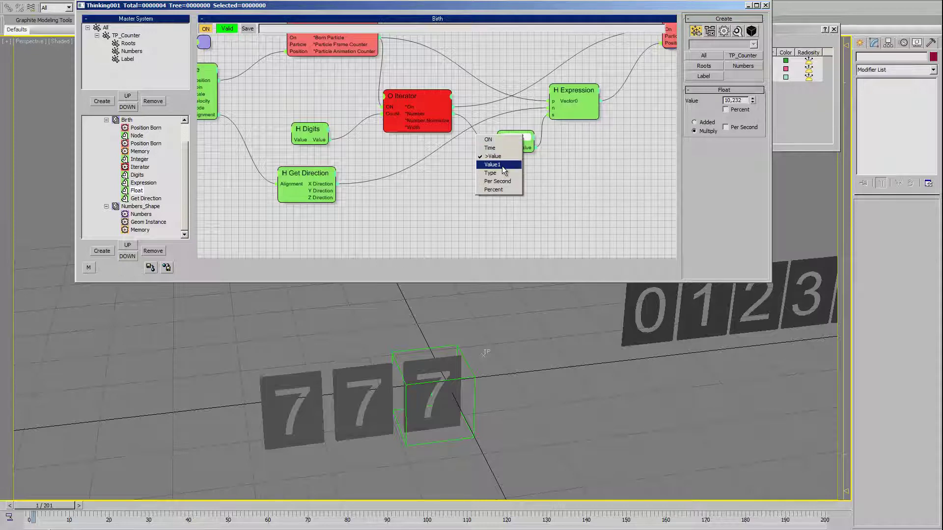
pyautogui.click(492, 164)
# Step: Create a new Float helper and feed it into the upper Float's Value1 input
pyautogui.moveTo(495, 183); pyautogui.dragTo(494, 167, button='middle')
pyautogui.rightClick(382, 170)
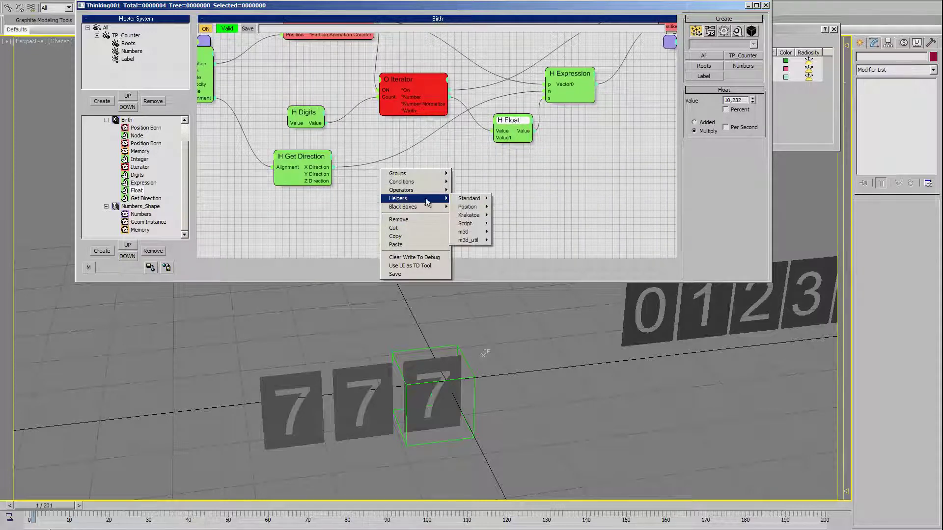
pyautogui.moveTo(469, 198)
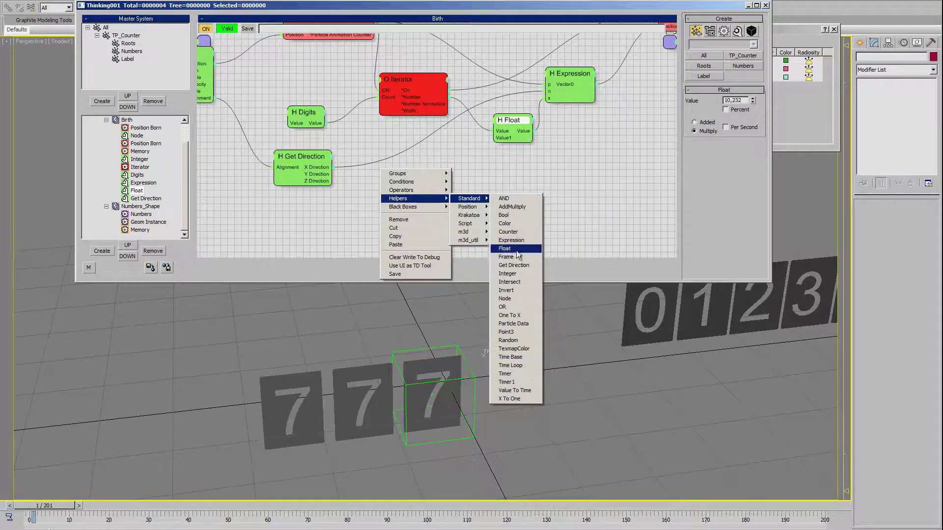
pyautogui.click(508, 248)
pyautogui.moveTo(427, 177); pyautogui.dragTo(268, 219)
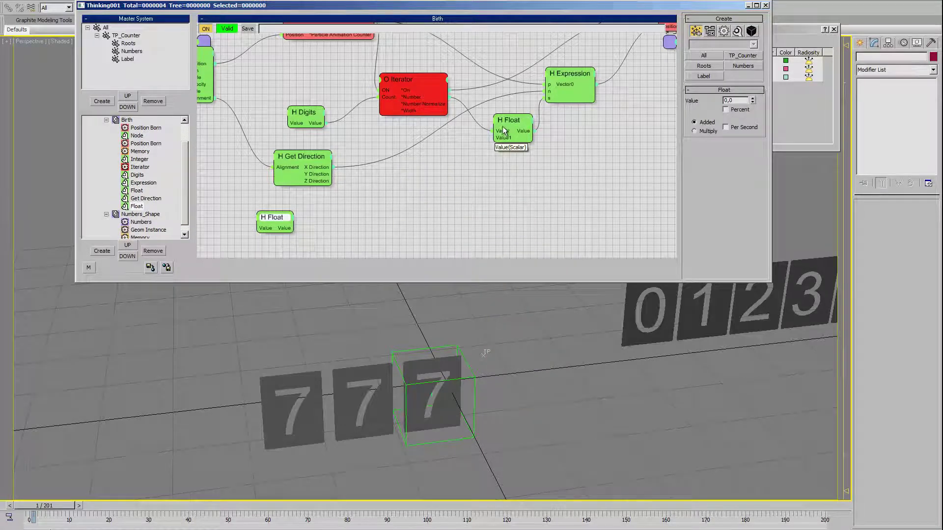
pyautogui.moveTo(503, 125); pyautogui.dragTo(504, 124)
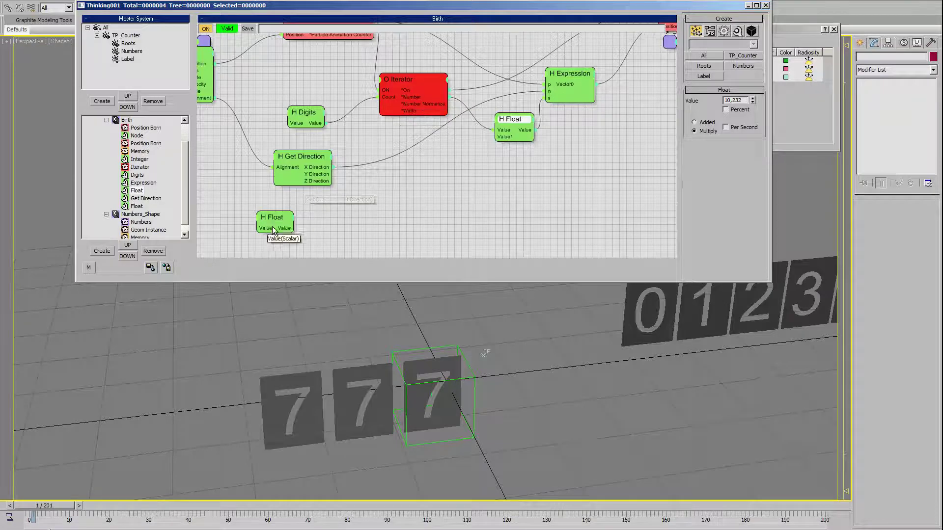
pyautogui.moveTo(293, 228); pyautogui.dragTo(494, 137)
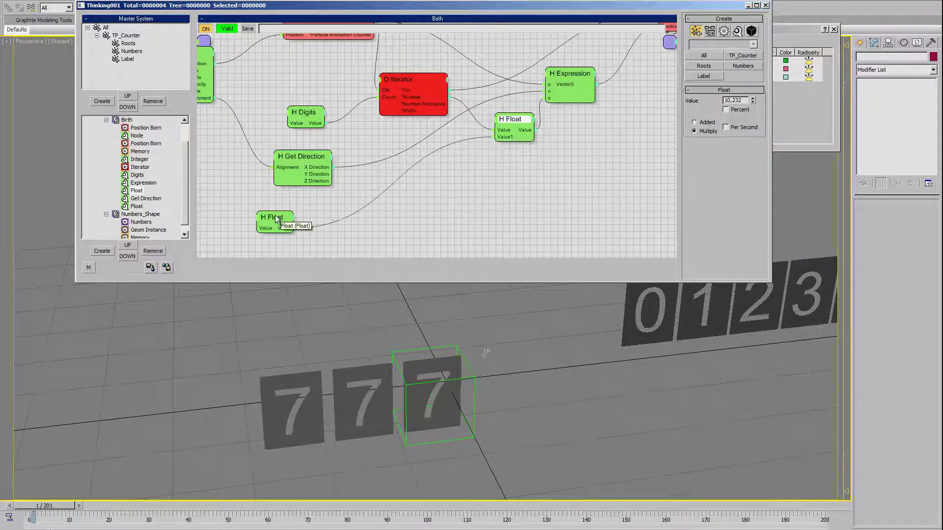
pyautogui.moveTo(275, 215); pyautogui.dragTo(300, 212)
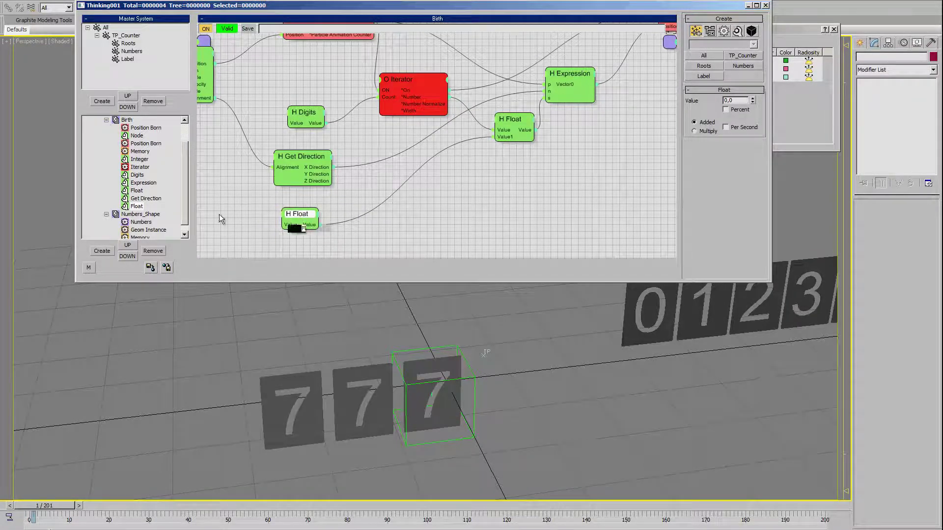
# Step: Name the new Float node Kerning and set its value to 10
pyautogui.doubleClick(137, 206)
pyautogui.write('Kernin')
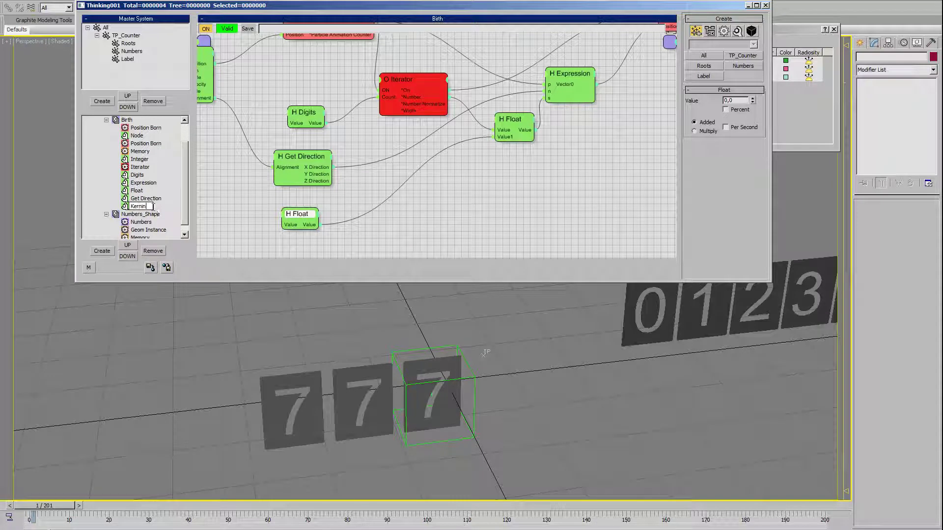
pyautogui.write('g')
pyautogui.press('Return')
pyautogui.moveTo(415, 226); pyautogui.dragTo(387, 223, button='middle')
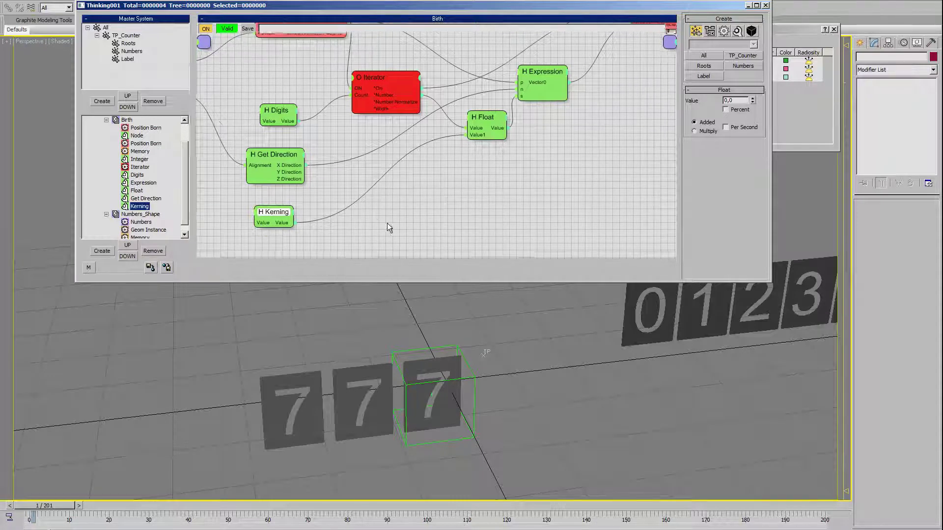
pyautogui.click(736, 100)
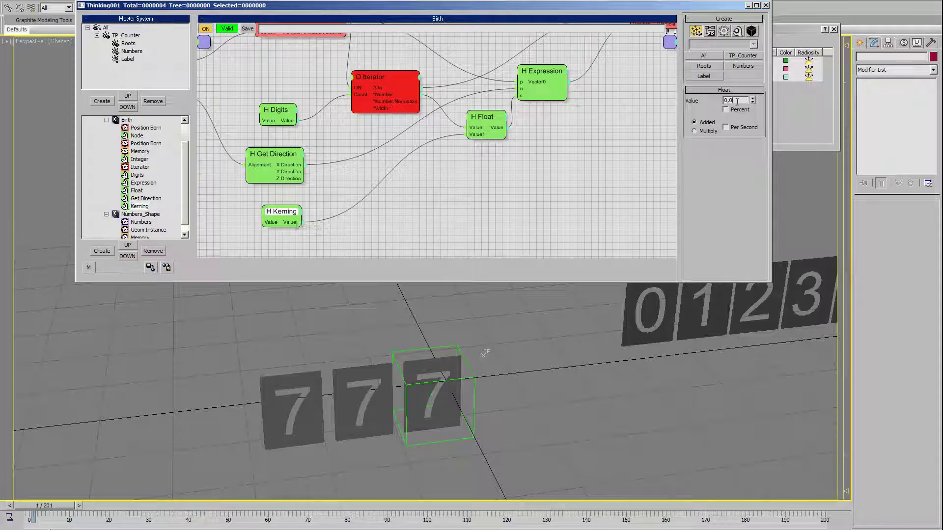
pyautogui.write('10')
pyautogui.press('Return')
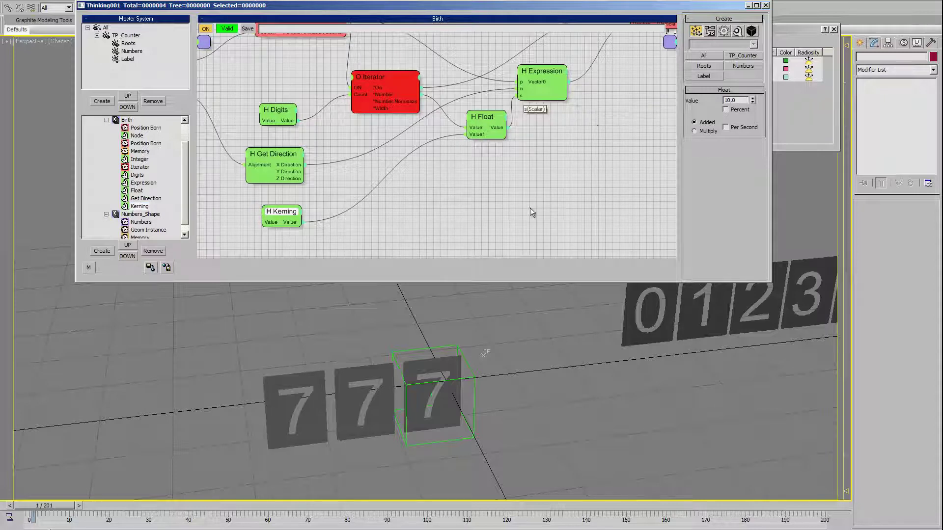
# Step: Move Get Direction right, group Digits and Kerning on the left, and check Digits and Iterator
pyautogui.moveTo(450, 165); pyautogui.dragTo(441, 184, button='middle')
pyautogui.moveTo(400, 218); pyautogui.dragTo(592, 199, button='middle')
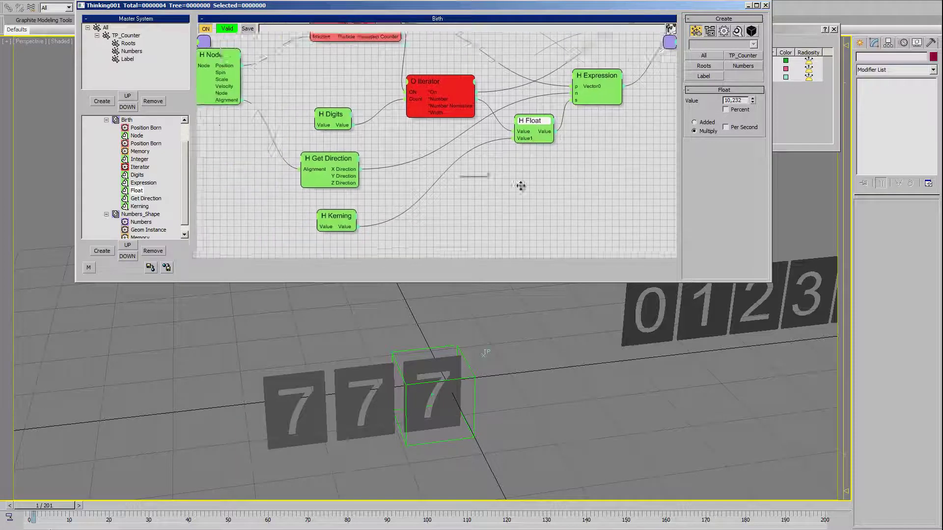
pyautogui.moveTo(455, 170); pyautogui.dragTo(551, 145)
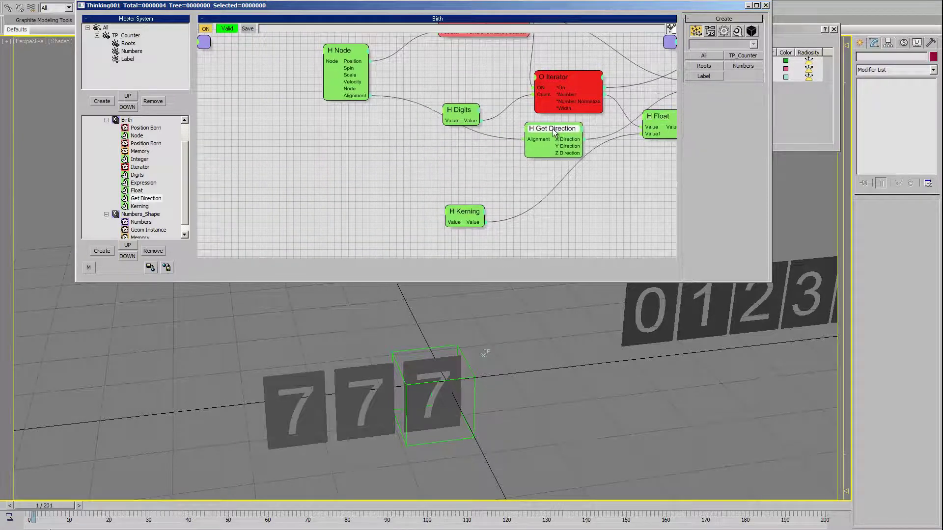
pyautogui.moveTo(465, 117); pyautogui.dragTo(474, 152, button='middle')
pyautogui.moveTo(473, 153); pyautogui.dragTo(373, 169)
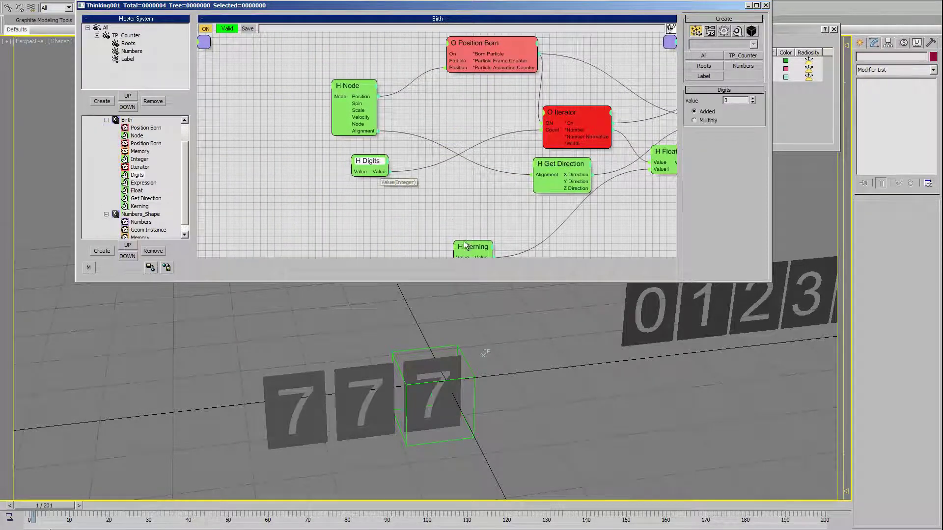
pyautogui.moveTo(472, 250); pyautogui.dragTo(369, 193)
pyautogui.moveTo(380, 206); pyautogui.dragTo(327, 214, button='middle')
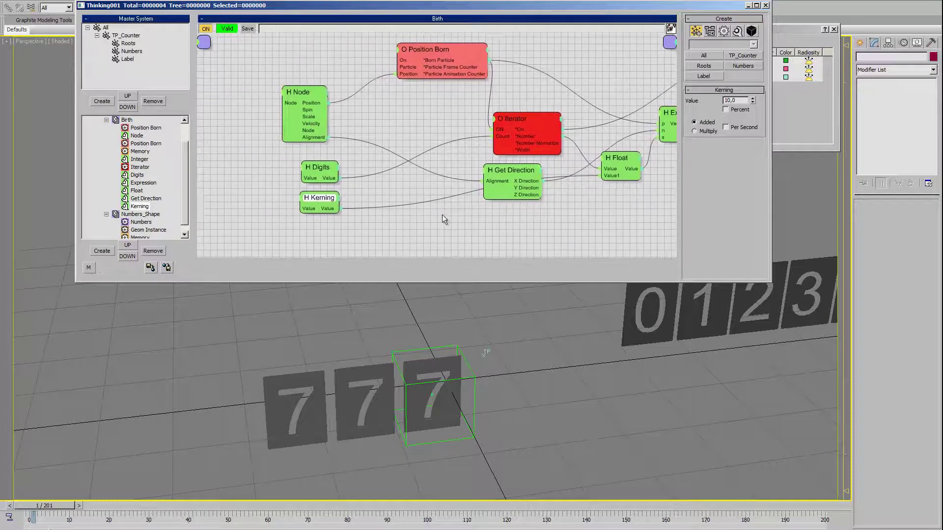
pyautogui.click(316, 181)
pyautogui.moveTo(568, 236)
pyautogui.mouseDown(button='middle')
pyautogui.moveTo(515, 243)
pyautogui.moveTo(506, 217)
pyautogui.mouseUp(button='middle')
pyautogui.click(435, 143)
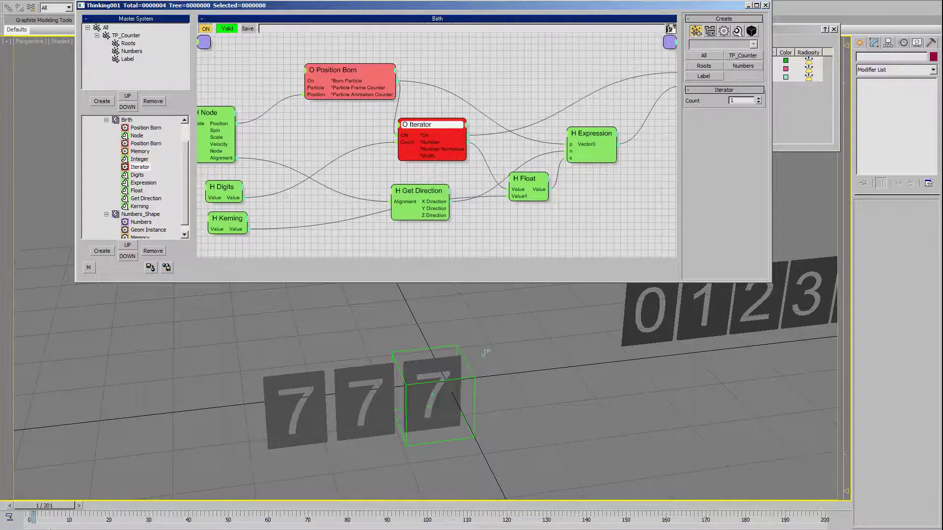
# Step: Raise the Birth graph's Integer value from 7 to 8
pyautogui.moveTo(585, 173); pyautogui.dragTo(430, 197, button='middle')
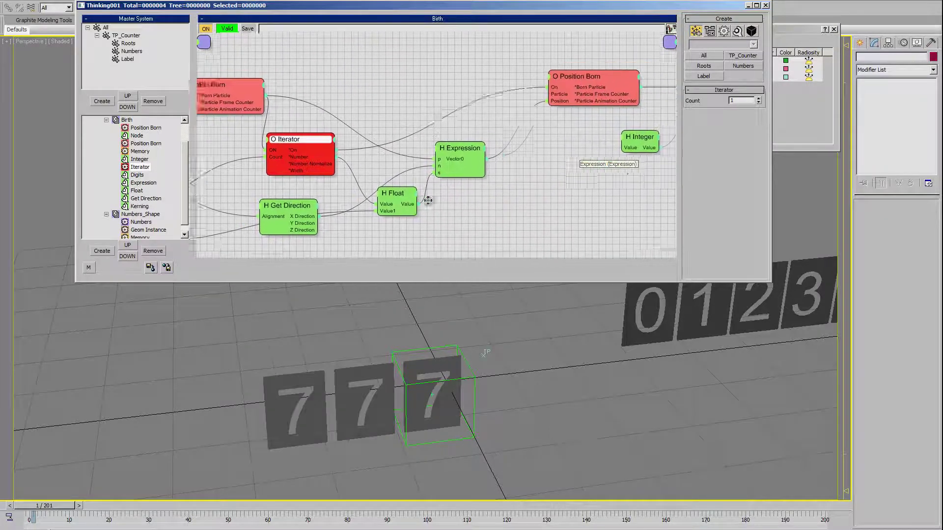
pyautogui.click(623, 150)
pyautogui.moveTo(591, 211); pyautogui.dragTo(538, 199, button='middle')
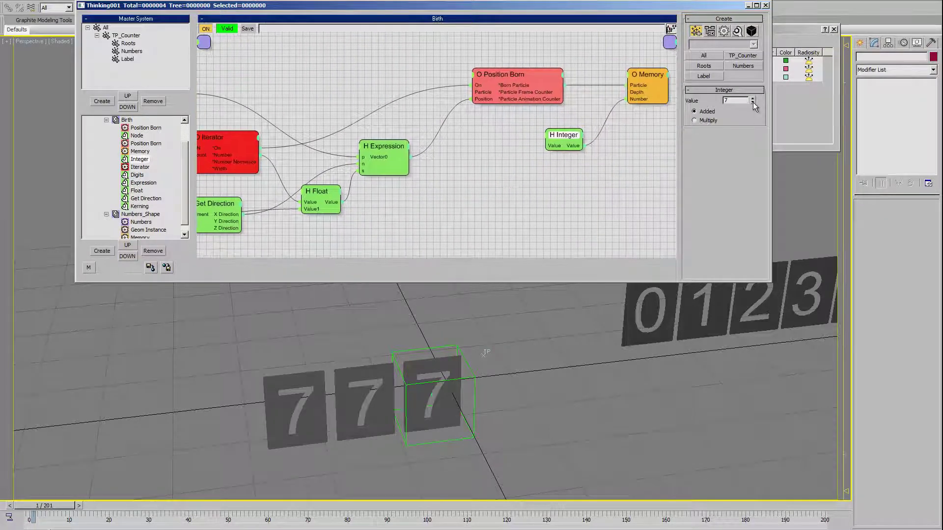
pyautogui.click(752, 102)
pyautogui.click(753, 102)
pyautogui.click(754, 98)
pyautogui.click(753, 98)
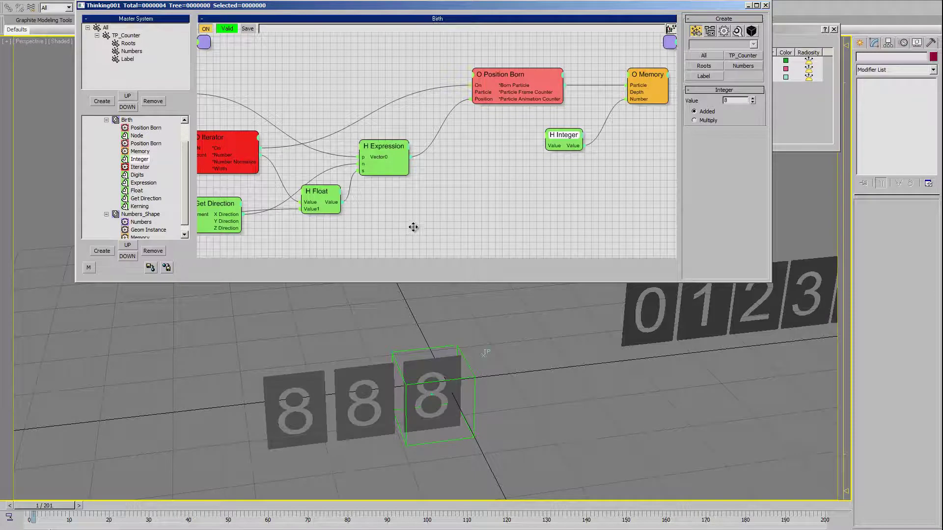
pyautogui.moveTo(413, 227)
pyautogui.mouseDown(button='middle')
pyautogui.moveTo(396, 226)
pyautogui.moveTo(444, 225)
pyautogui.moveTo(419, 223)
pyautogui.moveTo(430, 216)
pyautogui.mouseUp(button='middle')
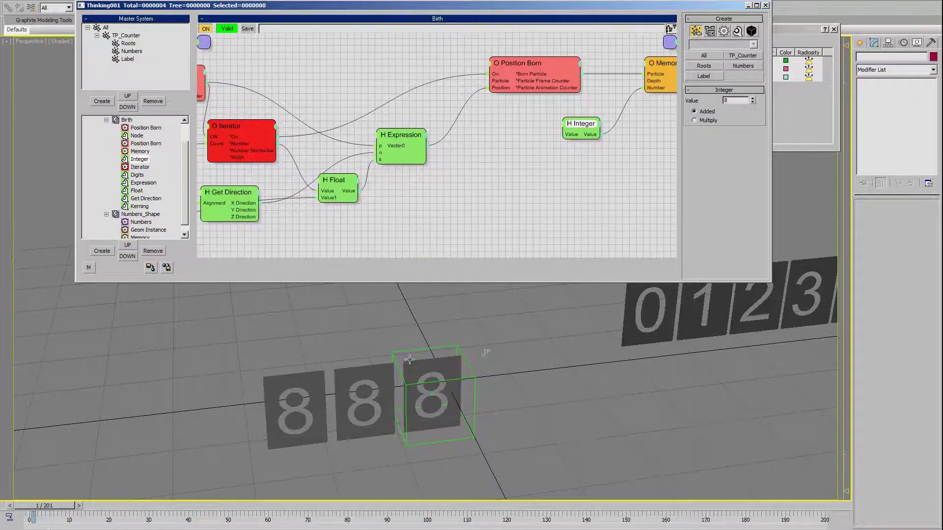
# Step: Select Thinking001 and pan the viewport to frame the three 8 tiles
pyautogui.moveTo(448, 388)
pyautogui.mouseDown(button='middle')
pyautogui.moveTo(446, 368)
pyautogui.moveTo(432, 375)
pyautogui.moveTo(461, 337)
pyautogui.mouseUp(button='middle')
pyautogui.click(452, 329)
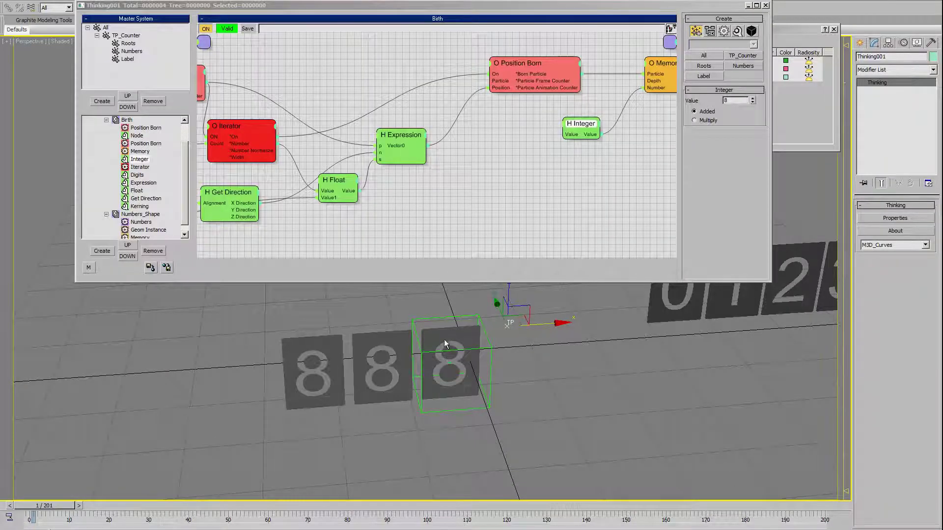
pyautogui.moveTo(443, 340)
pyautogui.mouseDown(button='middle')
pyautogui.moveTo(443, 373)
pyautogui.moveTo(381, 351)
pyautogui.moveTo(412, 357)
pyautogui.mouseUp(button='middle')
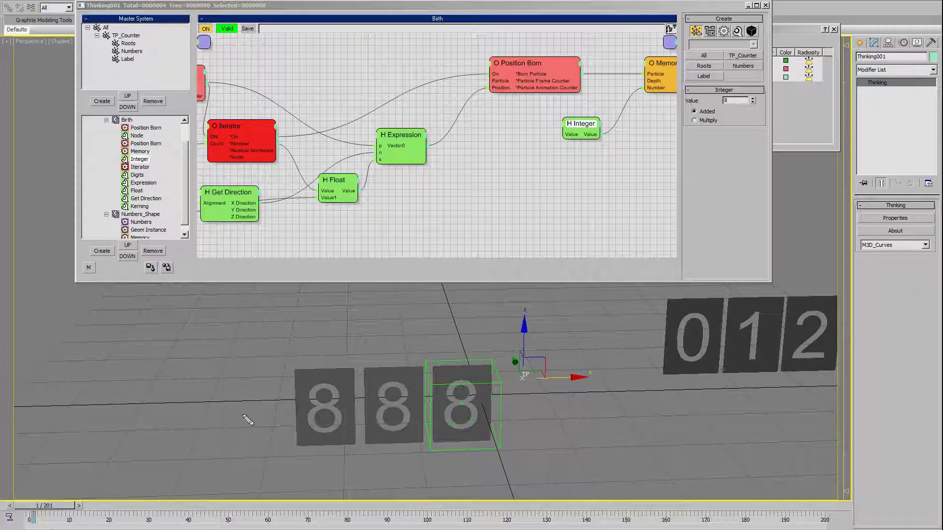
pyautogui.moveTo(423, 306); pyautogui.dragTo(433, 430)
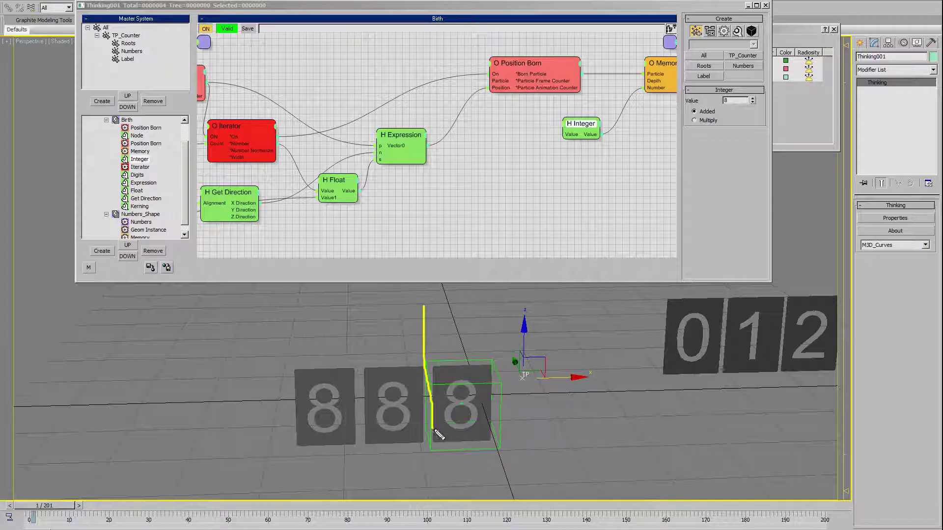
pyautogui.moveTo(497, 304); pyautogui.dragTo(506, 456)
pyautogui.moveTo(360, 308); pyautogui.dragTo(367, 454)
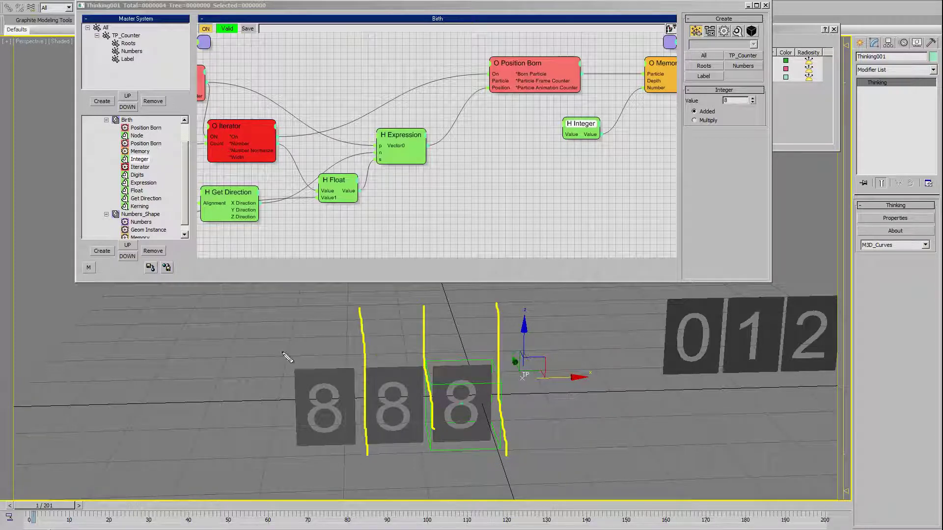
pyautogui.moveTo(283, 303); pyautogui.dragTo(315, 460)
pyautogui.moveTo(454, 323)
pyautogui.mouseDown()
pyautogui.moveTo(463, 326)
pyautogui.moveTo(455, 324)
pyautogui.mouseUp()
pyautogui.moveTo(395, 321); pyautogui.dragTo(395, 350)
pyautogui.moveTo(315, 324); pyautogui.dragTo(337, 348)
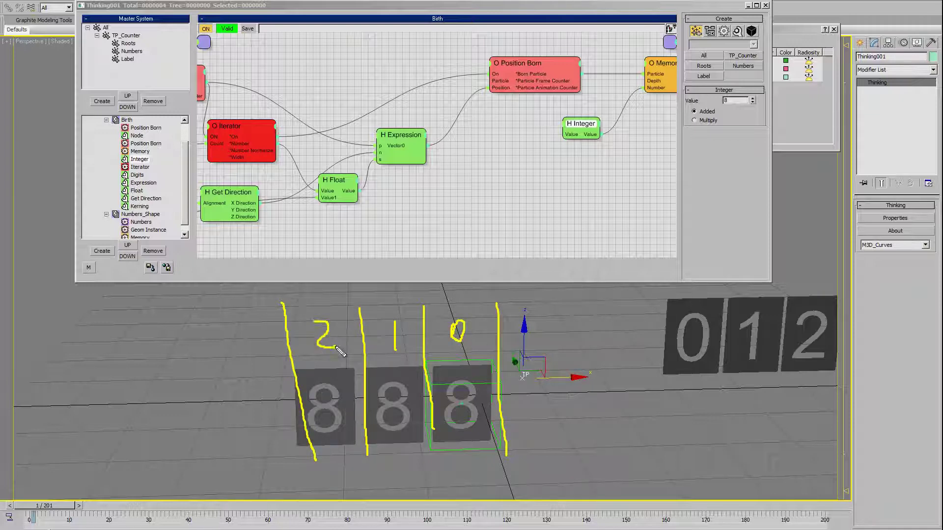
pyautogui.moveTo(260, 331); pyautogui.dragTo(257, 361)
pyautogui.moveTo(226, 147); pyautogui.dragTo(325, 147)
pyautogui.press('Escape')
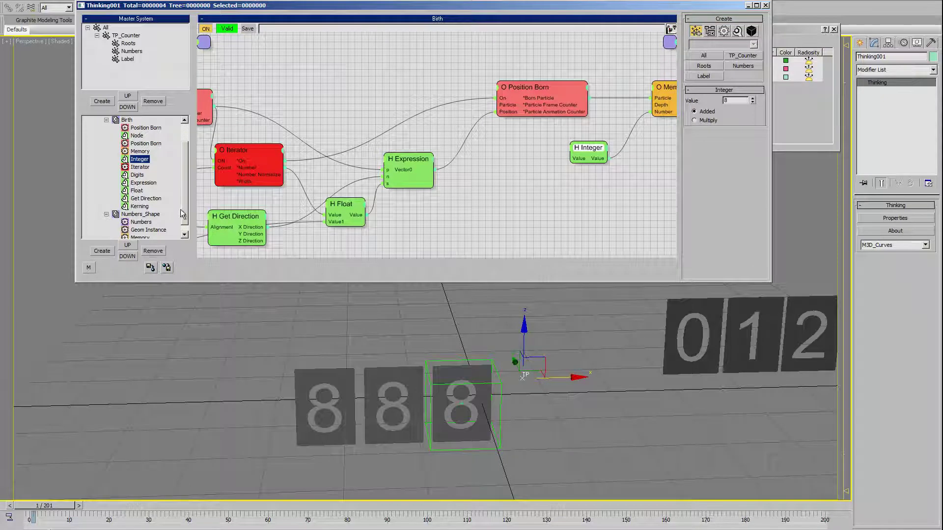
# Step: Add an Integer memory channel named Digit to MemoryMain and expose it as an input
pyautogui.scroll(1, 185, 210)
pyautogui.click(136, 136)
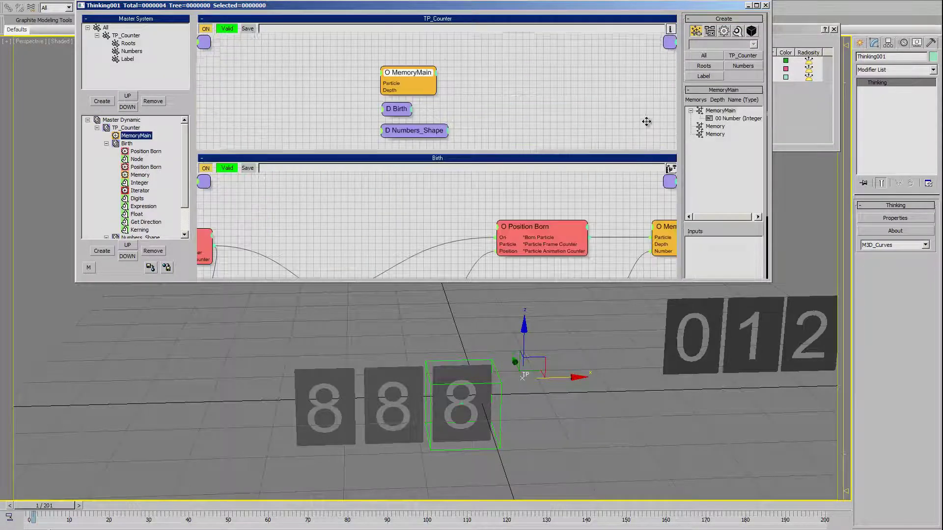
pyautogui.rightClick(706, 111)
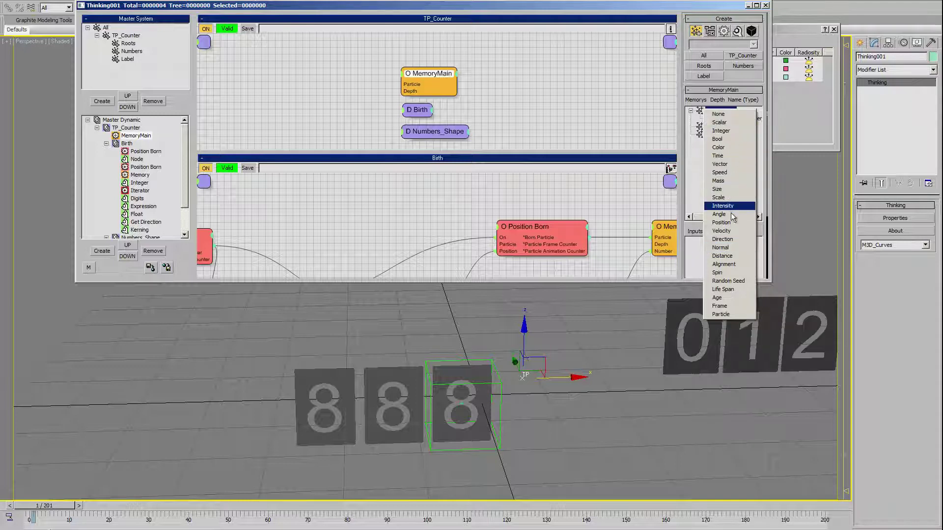
pyautogui.click(721, 131)
pyautogui.write('Digit')
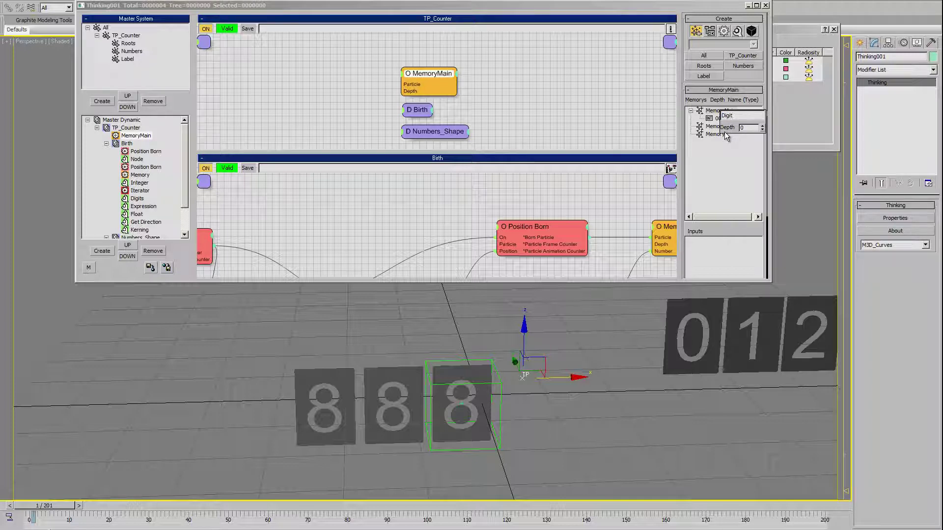
pyautogui.press('Return')
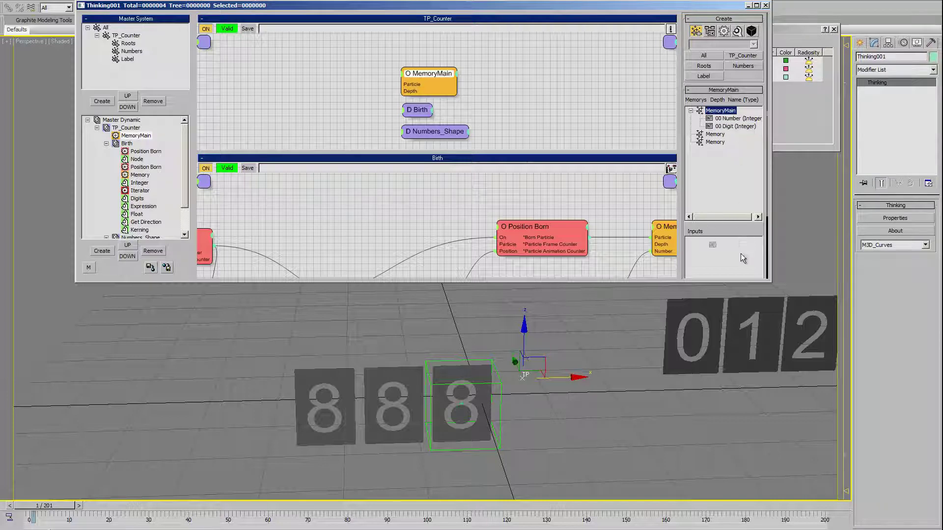
pyautogui.moveTo(737, 129); pyautogui.dragTo(740, 254)
# Step: Return to the Birth group's node graph
pyautogui.moveTo(412, 84); pyautogui.dragTo(408, 76)
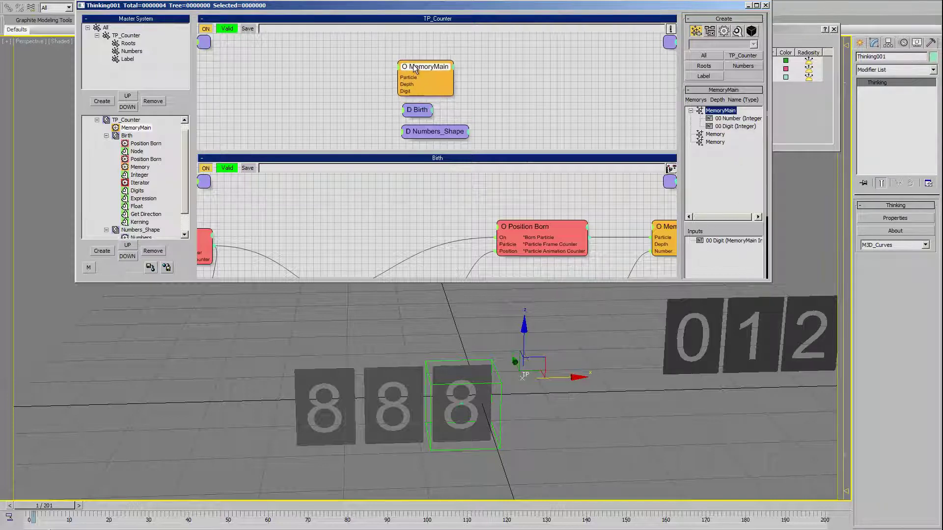
pyautogui.scroll(-2, 162, 226)
pyautogui.click(141, 206)
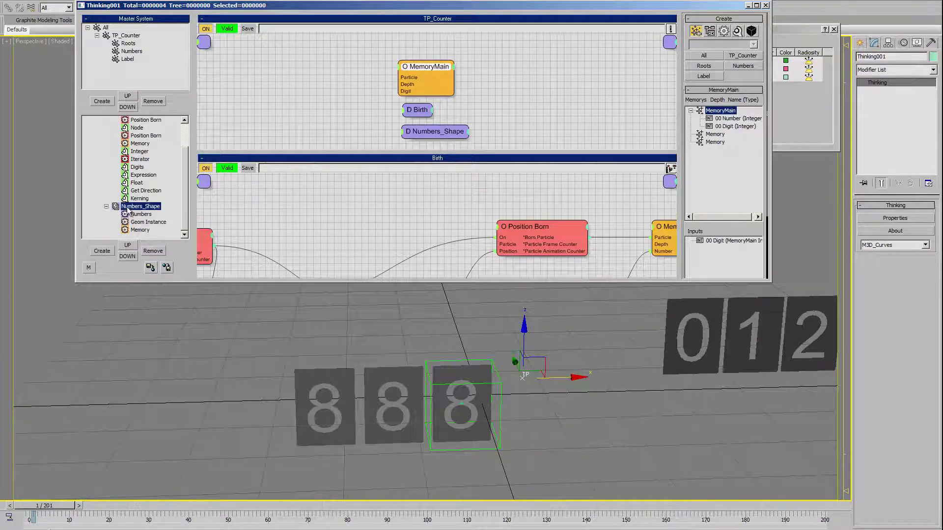
pyautogui.click(140, 143)
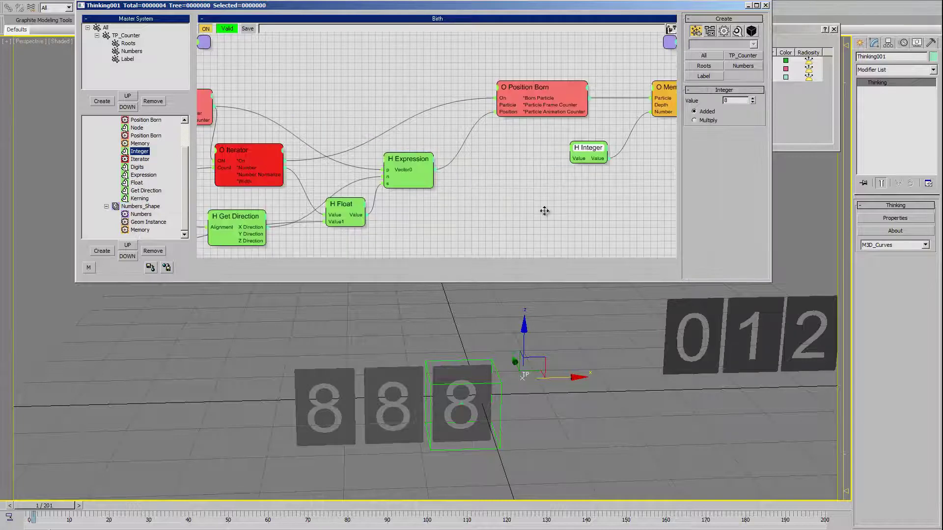
# Step: Give the Birth Memory node a Digit input fed by Iterator Number, then rewind to frame -1
pyautogui.click(583, 85)
pyautogui.moveTo(575, 205); pyautogui.dragTo(608, 204, button='middle')
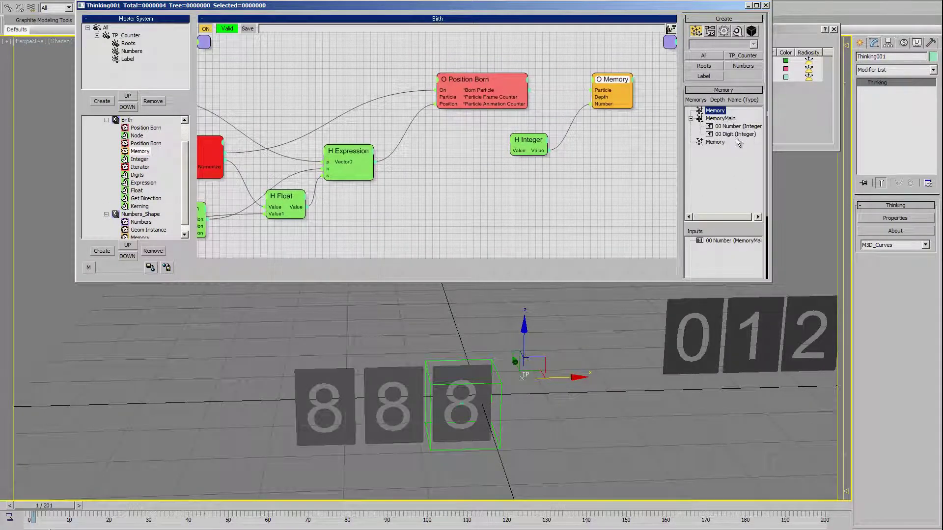
pyautogui.moveTo(734, 268); pyautogui.dragTo(735, 268)
pyautogui.moveTo(502, 204); pyautogui.dragTo(562, 215, button='middle')
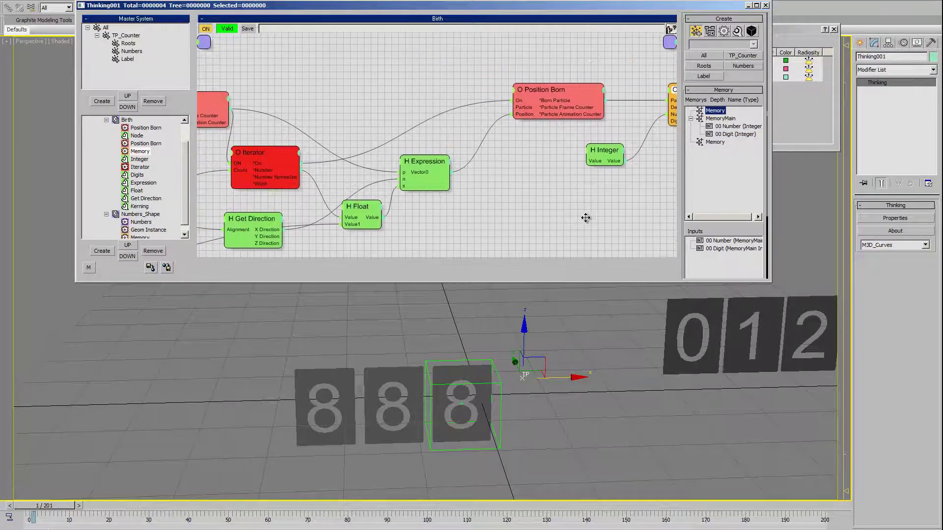
pyautogui.moveTo(283, 170); pyautogui.dragTo(655, 122)
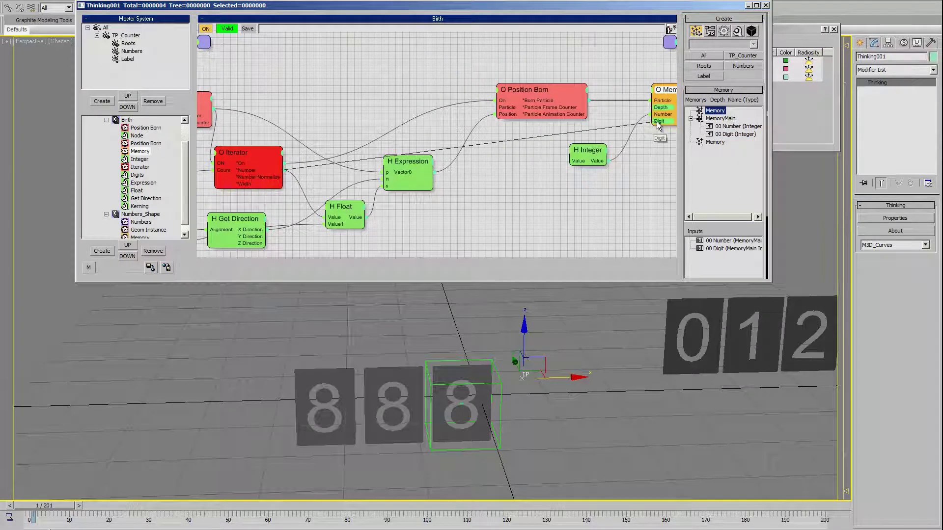
pyautogui.moveTo(541, 217); pyautogui.dragTo(568, 233, button='middle')
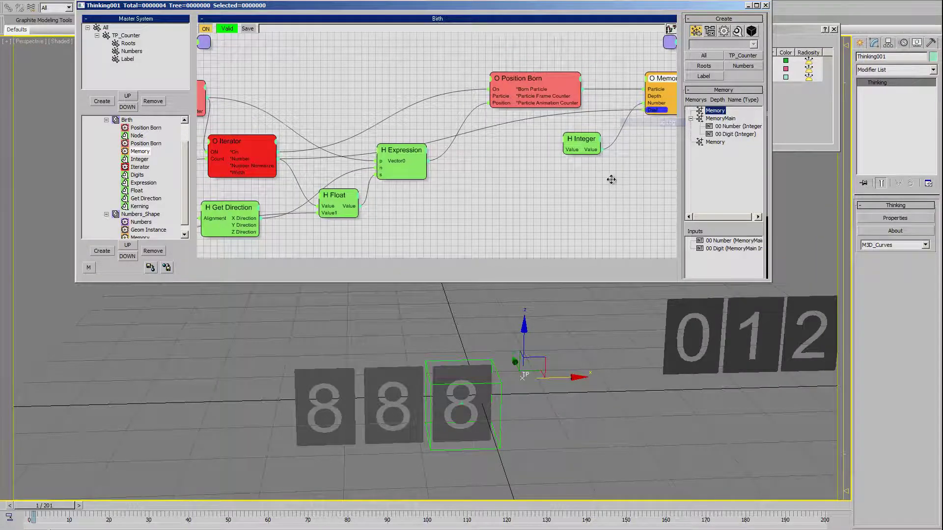
pyautogui.moveTo(610, 177); pyautogui.dragTo(598, 190, button='middle')
pyautogui.moveTo(45, 507); pyautogui.dragTo(40, 506)
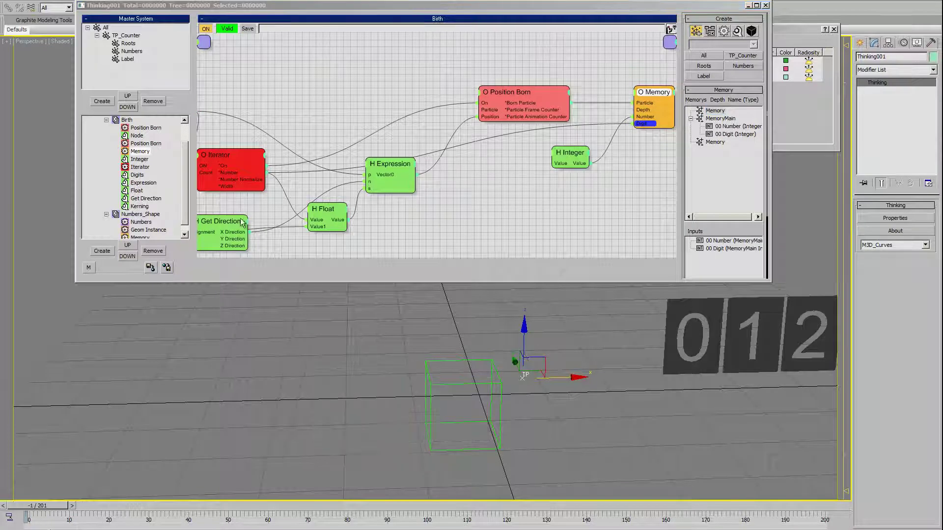
pyautogui.click(139, 122)
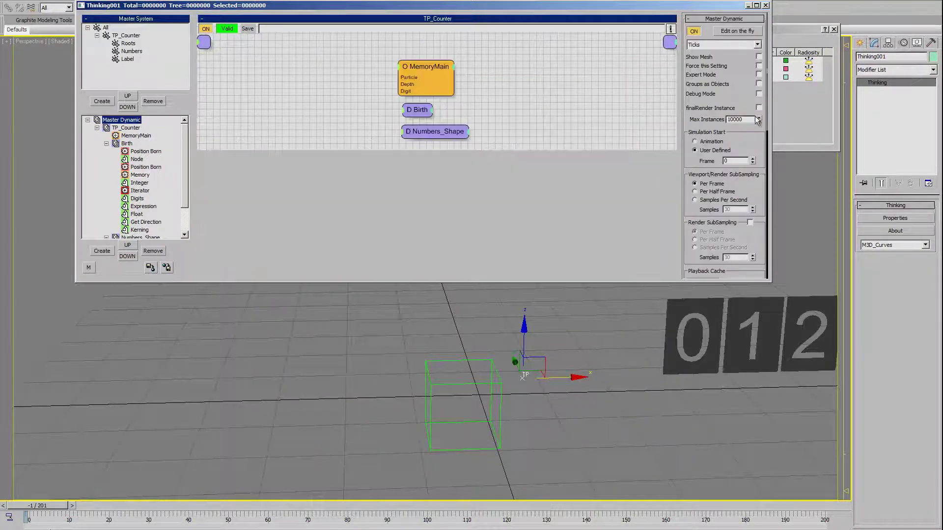
# Step: Turn on debug mode and run the Birth event at frame 0
pyautogui.click(758, 93)
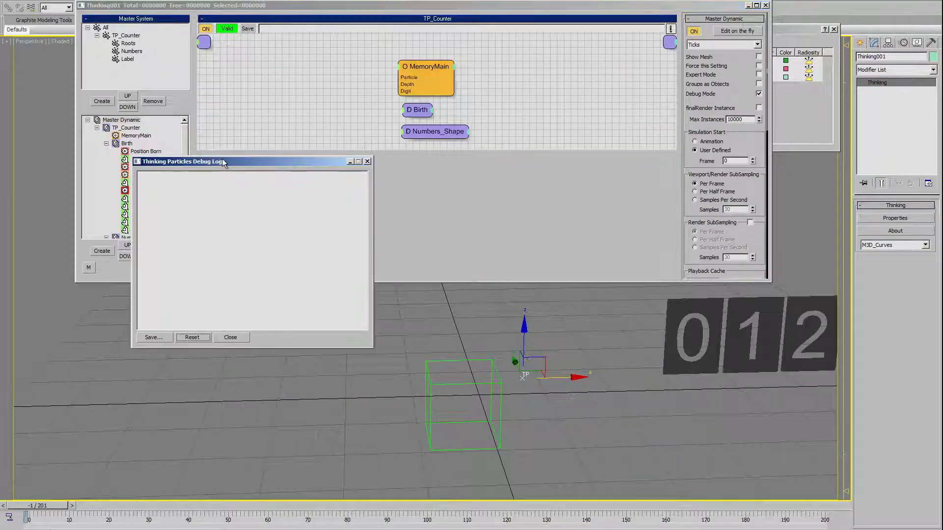
pyautogui.moveTo(222, 158); pyautogui.dragTo(491, 230)
pyautogui.click(127, 144)
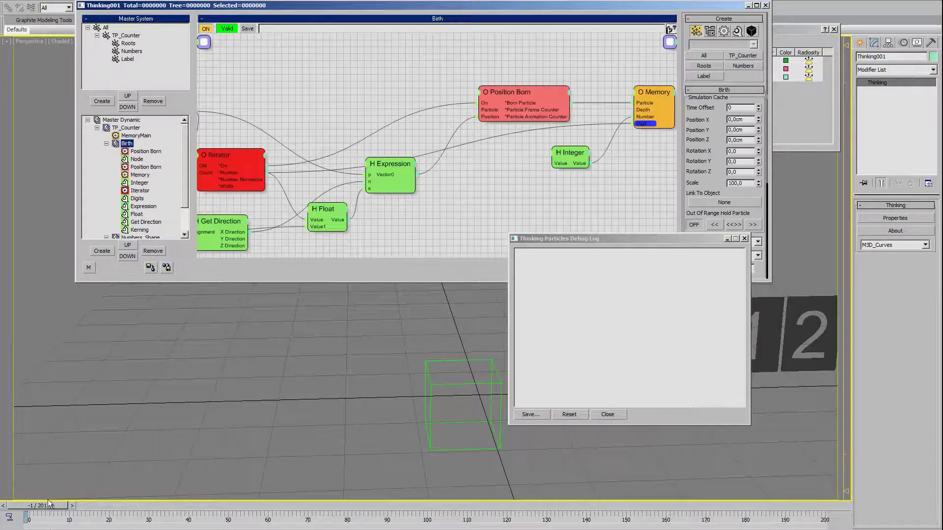
pyautogui.moveTo(31, 509); pyautogui.dragTo(35, 511)
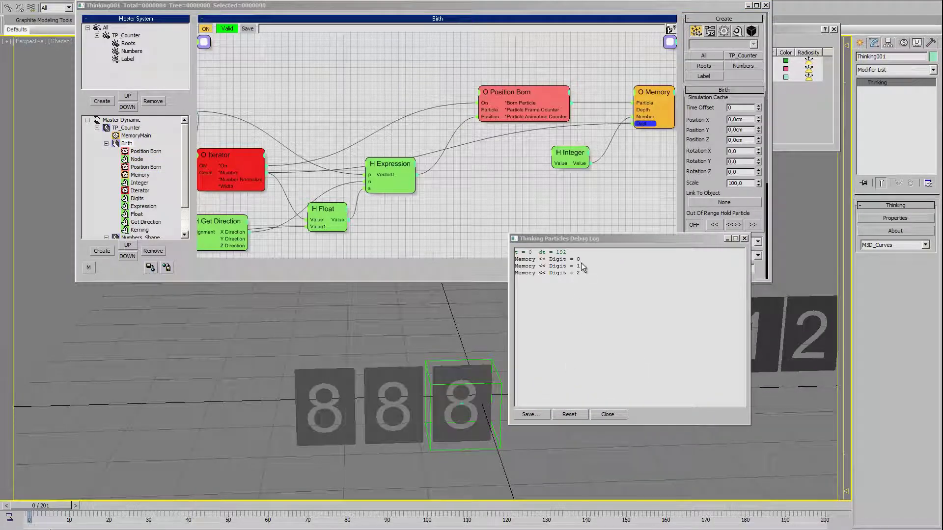
pyautogui.moveTo(476, 197); pyautogui.dragTo(483, 181, button='middle')
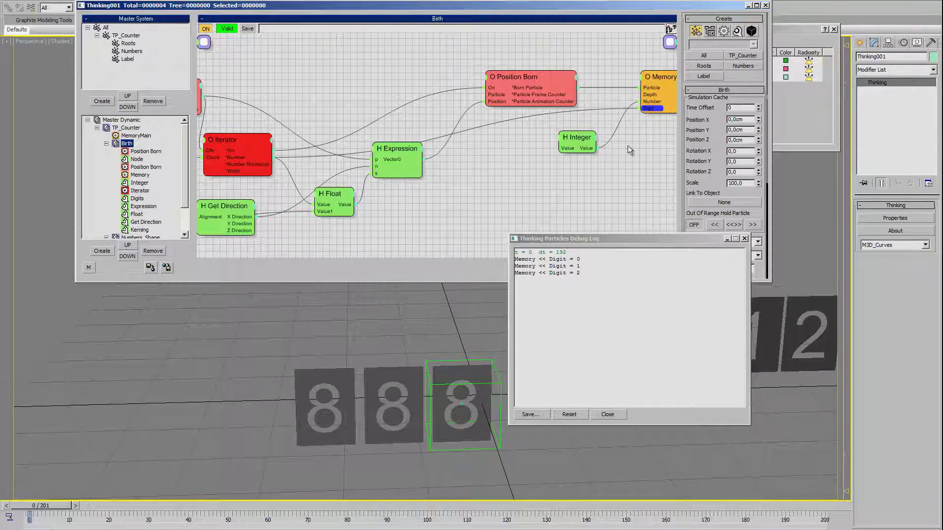
# Step: Clear the Memory Digit port selection and close the debug log
pyautogui.rightClick(602, 177)
pyautogui.click(620, 268)
pyautogui.click(744, 239)
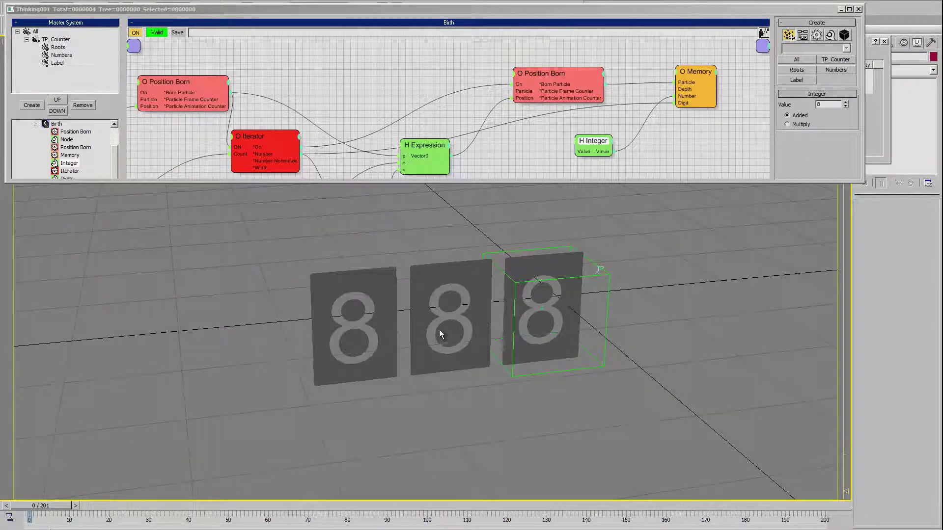
pyautogui.moveTo(440, 330); pyautogui.dragTo(442, 318, button='middle')
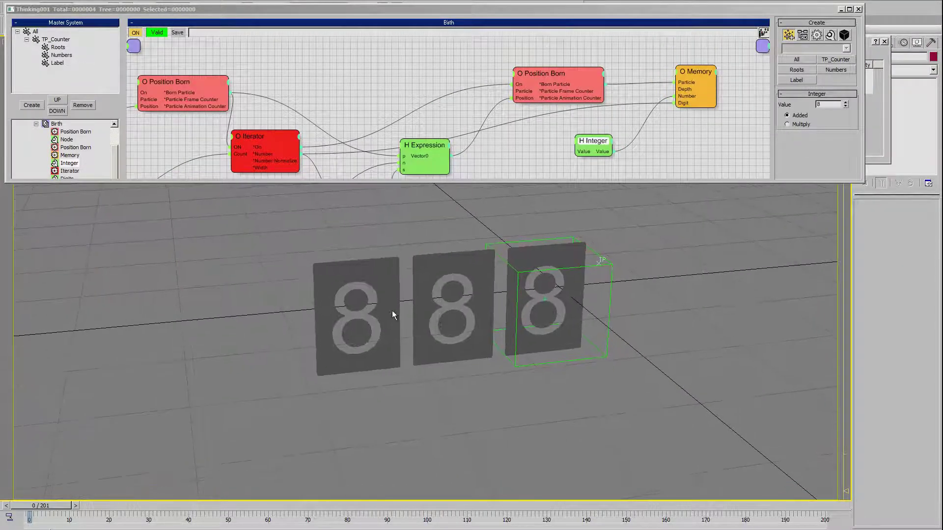
# Step: Enter 469 as the Integer helper's value, then open the Numbers_Shape event graph
pyautogui.moveTo(477, 268); pyautogui.dragTo(472, 274, button='middle')
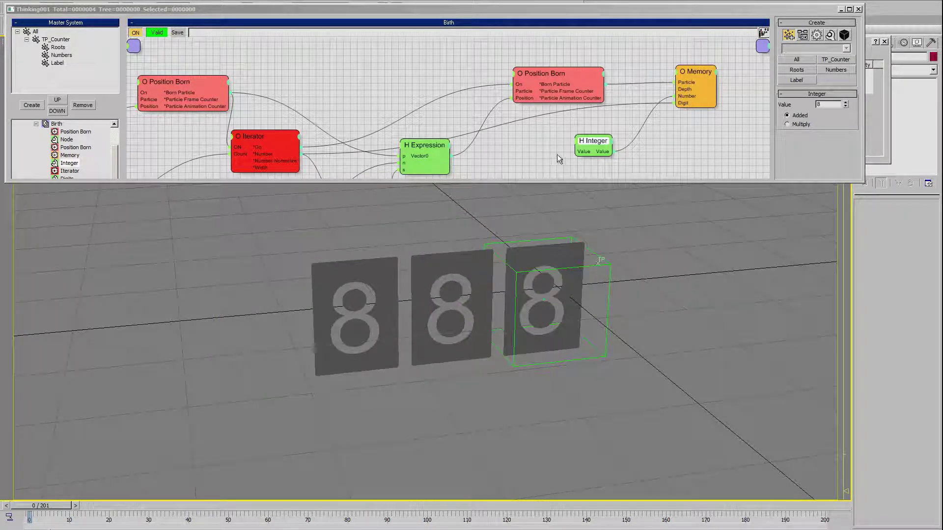
pyautogui.moveTo(592, 142); pyautogui.dragTo(589, 136)
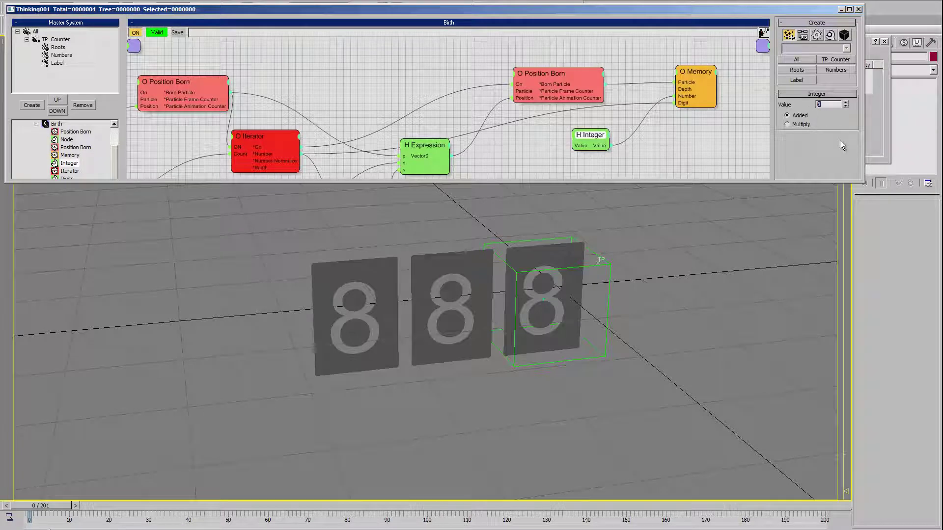
pyautogui.write('469')
pyautogui.moveTo(634, 281)
pyautogui.keyDown('alt'); pyautogui.mouseDown(button='middle')
pyautogui.moveTo(495, 257)
pyautogui.moveTo(455, 224)
pyautogui.mouseUp(button='middle'); pyautogui.keyUp('alt')
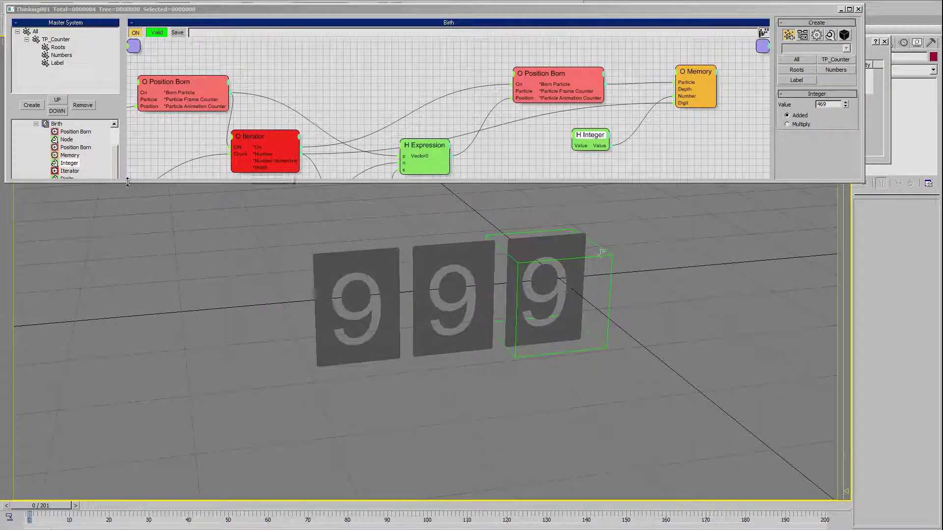
pyautogui.moveTo(132, 182); pyautogui.dragTo(119, 253)
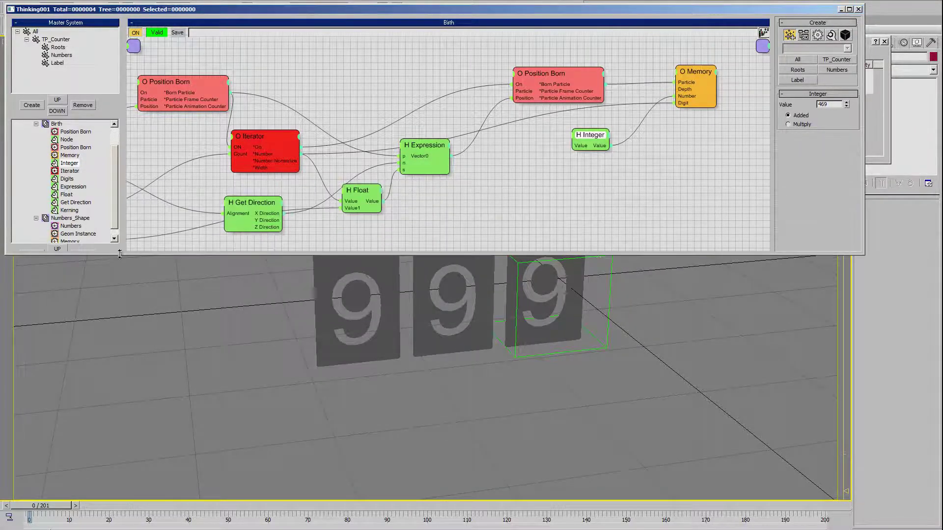
pyautogui.click(71, 218)
# Step: Add a Digit output to the Memory node and remove its Number-to-Shape Number wire
pyautogui.click(314, 84)
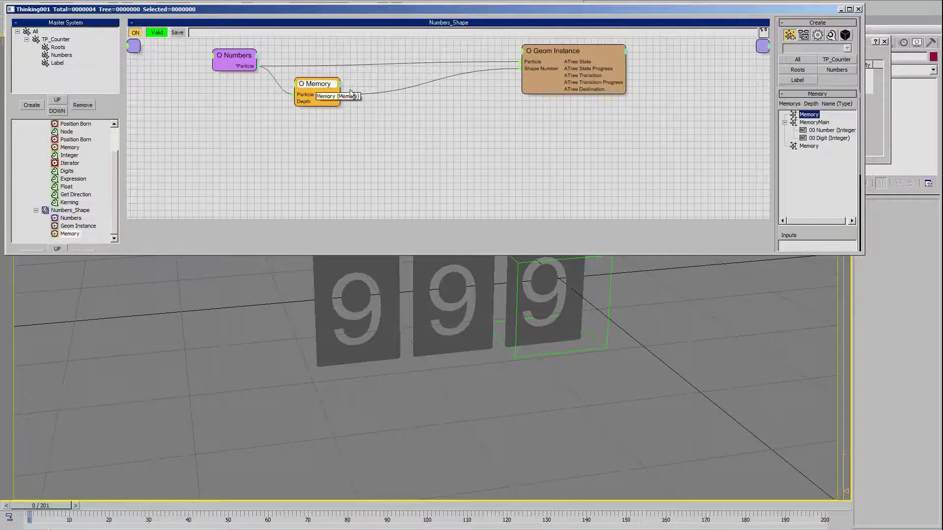
pyautogui.moveTo(786, 234); pyautogui.dragTo(774, 143)
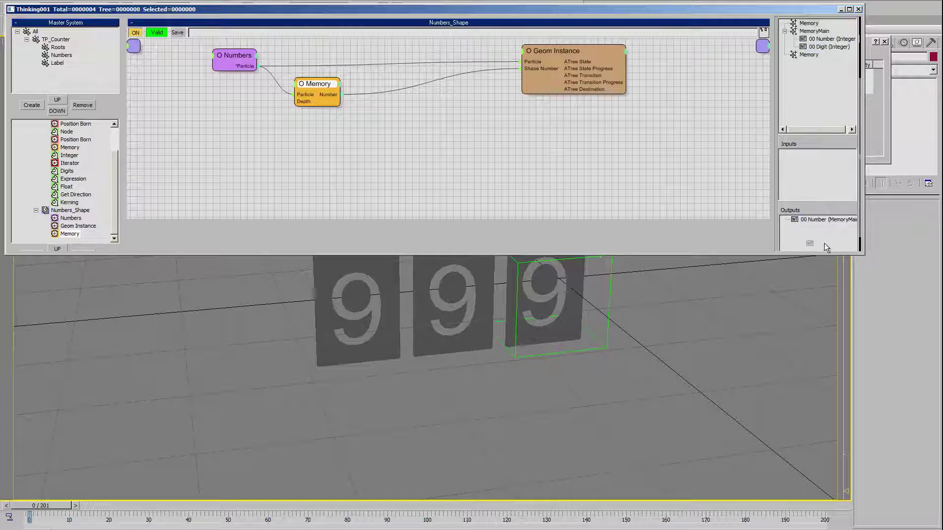
pyautogui.moveTo(828, 205); pyautogui.dragTo(826, 248)
pyautogui.moveTo(301, 105); pyautogui.dragTo(299, 96)
pyautogui.click(532, 68)
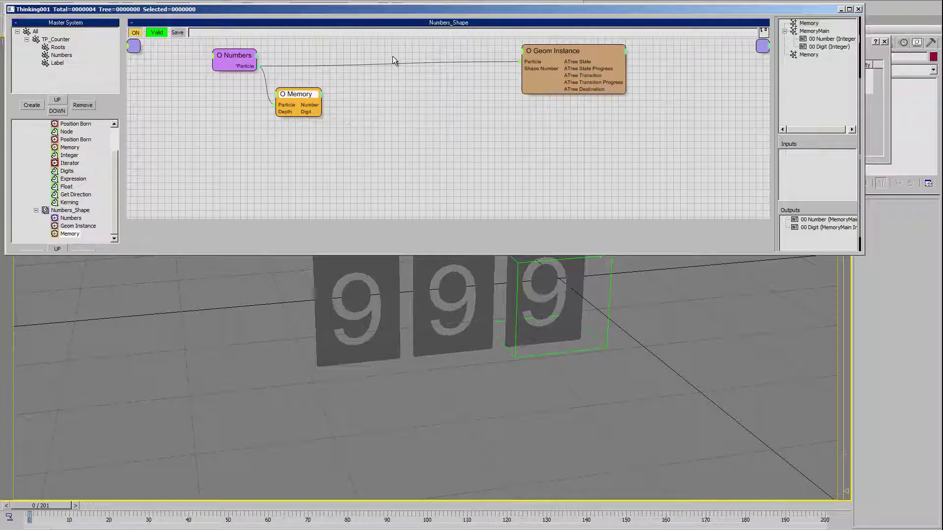
# Step: Insert a Black Boxes SeparateDigits node between Memory and Geom Instance so the tiles read 469
pyautogui.rightClick(323, 79)
pyautogui.moveTo(344, 117)
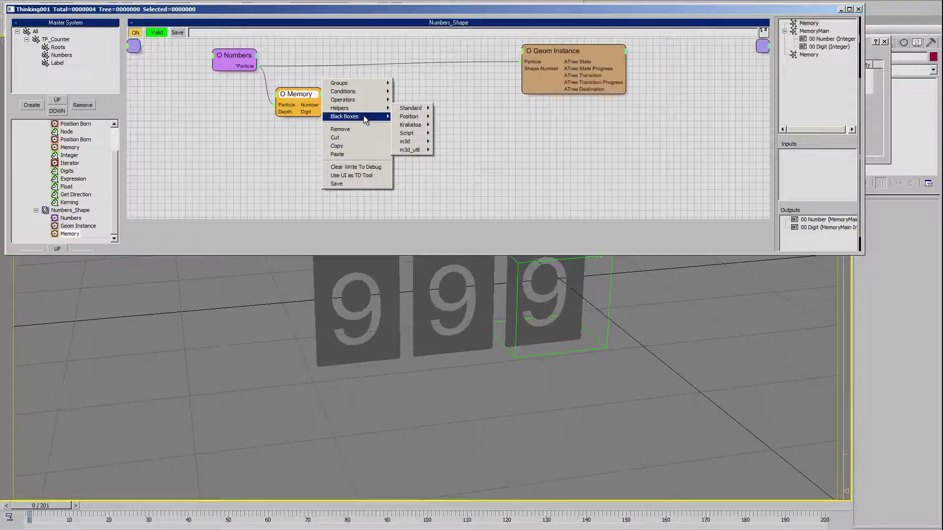
pyautogui.moveTo(417, 208)
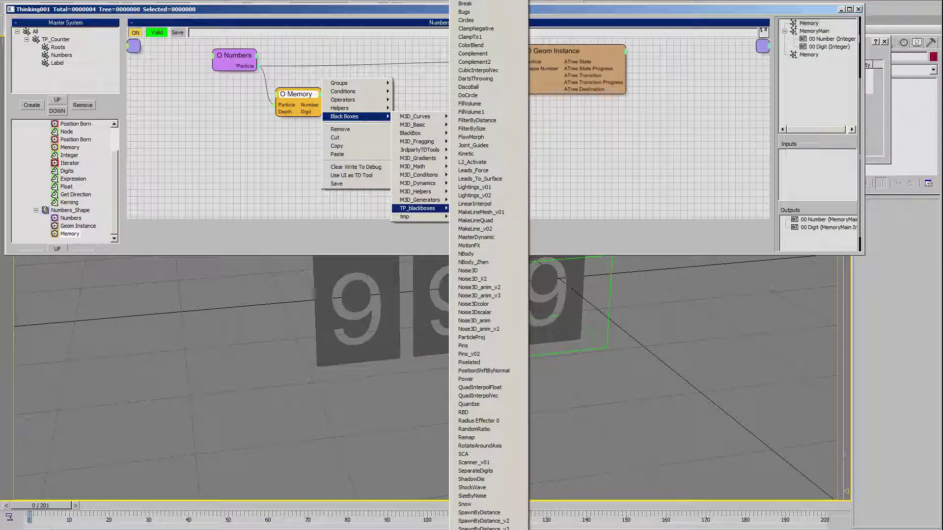
pyautogui.click(475, 471)
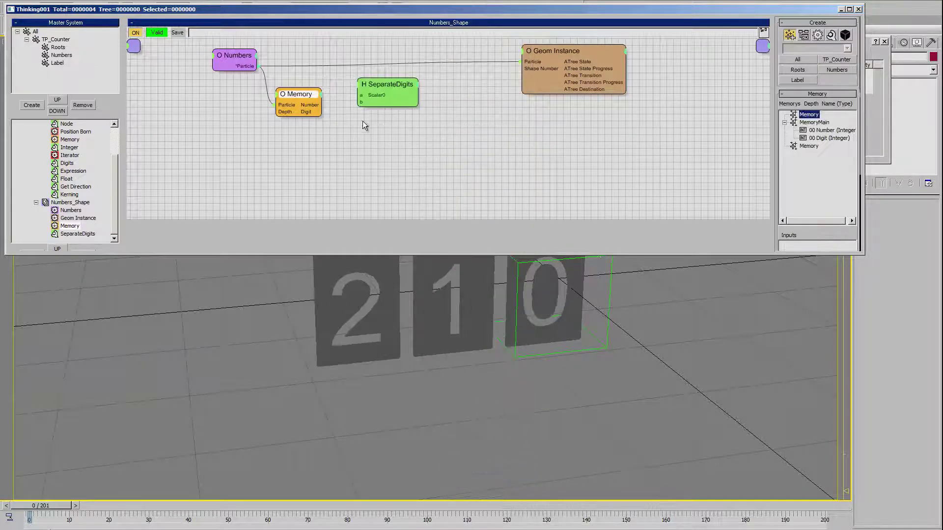
pyautogui.moveTo(386, 106)
pyautogui.mouseDown()
pyautogui.moveTo(391, 124)
pyautogui.moveTo(321, 105)
pyautogui.moveTo(366, 120)
pyautogui.moveTo(380, 94)
pyautogui.moveTo(520, 68)
pyautogui.mouseUp()
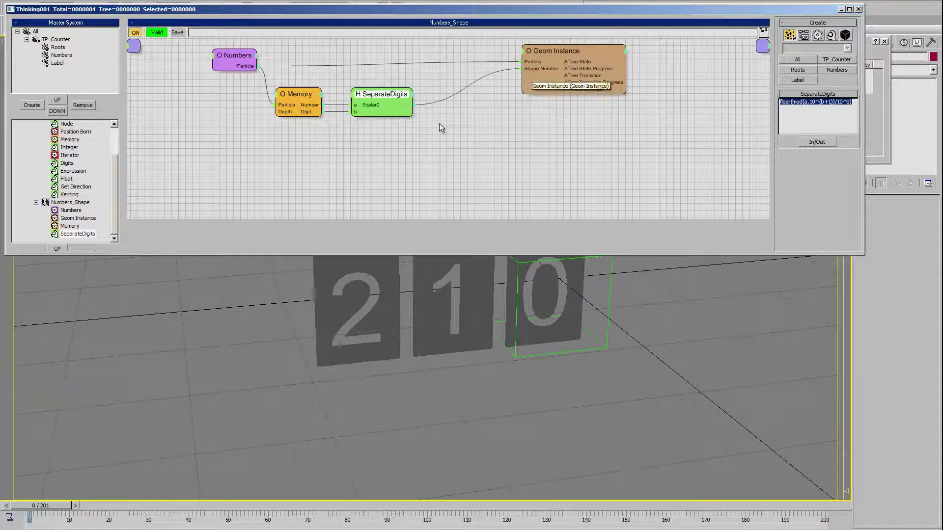
pyautogui.moveTo(393, 105); pyautogui.dragTo(430, 100)
pyautogui.click(49, 506)
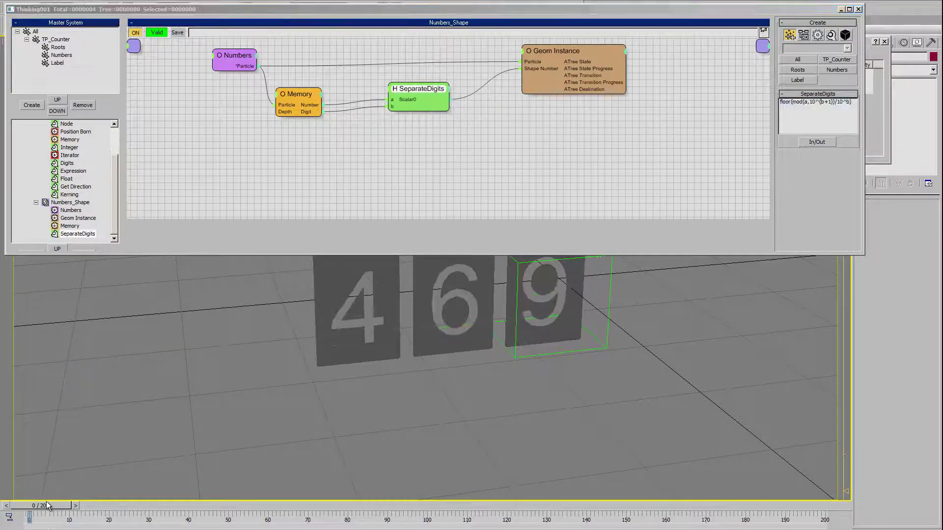
pyautogui.moveTo(466, 336)
pyautogui.keyDown('alt'); pyautogui.mouseDown(button='middle')
pyautogui.moveTo(452, 378)
pyautogui.moveTo(532, 348)
pyautogui.mouseUp(button='middle'); pyautogui.keyUp('alt')
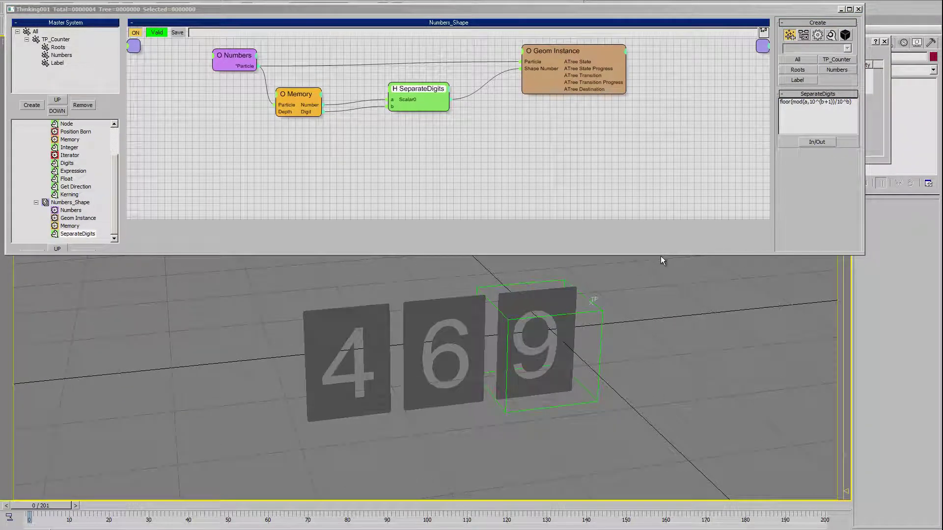
pyautogui.click(853, 104)
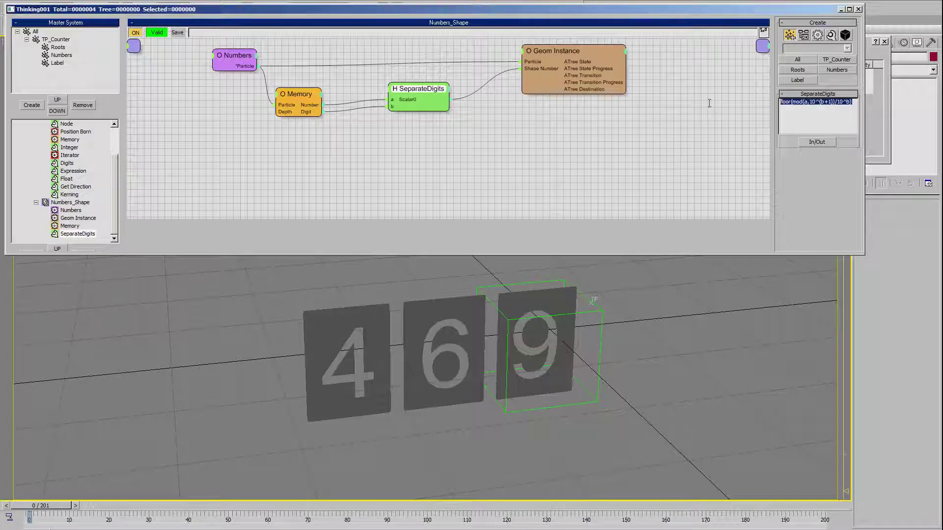
pyautogui.click(797, 114)
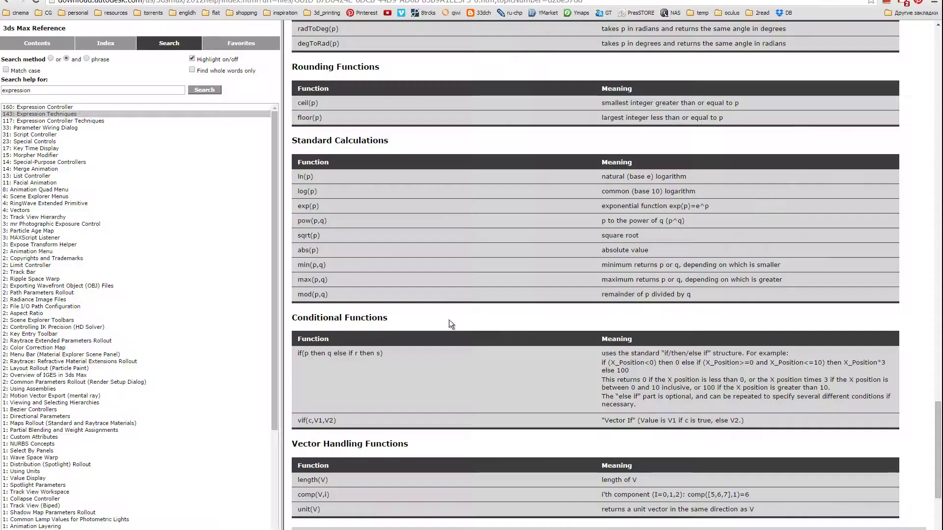
# Step: Read the mod(p,q) entry in the help page's Standard Calculations table
pyautogui.moveTo(329, 293)
pyautogui.mouseDown()
pyautogui.moveTo(310, 308)
pyautogui.moveTo(305, 296)
pyautogui.mouseUp()
pyautogui.click(337, 295)
pyautogui.moveTo(603, 294); pyautogui.dragTo(643, 294)
pyautogui.click(645, 294)
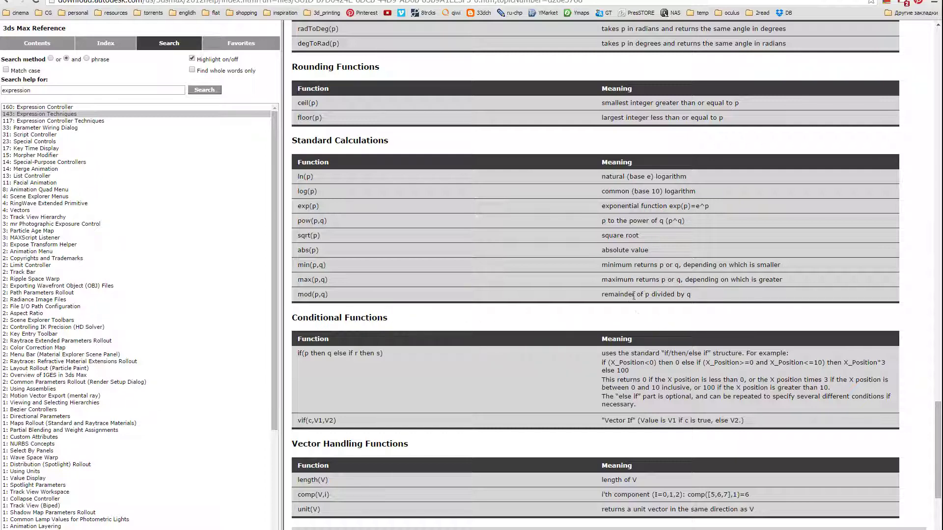
pyautogui.moveTo(668, 294); pyautogui.dragTo(681, 294)
pyautogui.click(694, 295)
# Step: Check the floor(p) and ceil(p) Rounding Functions entries, then return to 3ds Max
pyautogui.moveTo(337, 114); pyautogui.dragTo(339, 98)
pyautogui.click(339, 119)
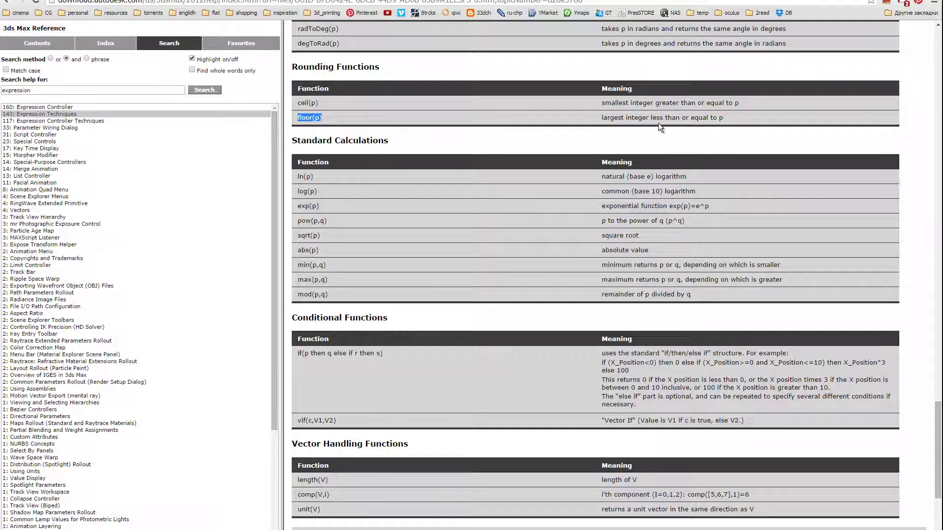
pyautogui.click(623, 122)
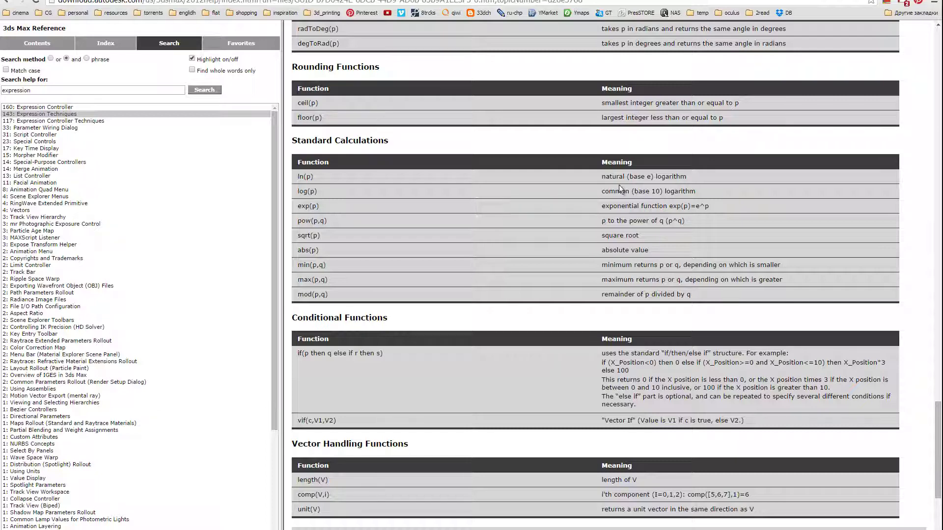
pyautogui.click(588, 121)
pyautogui.hotkey('alt', 'Tab')
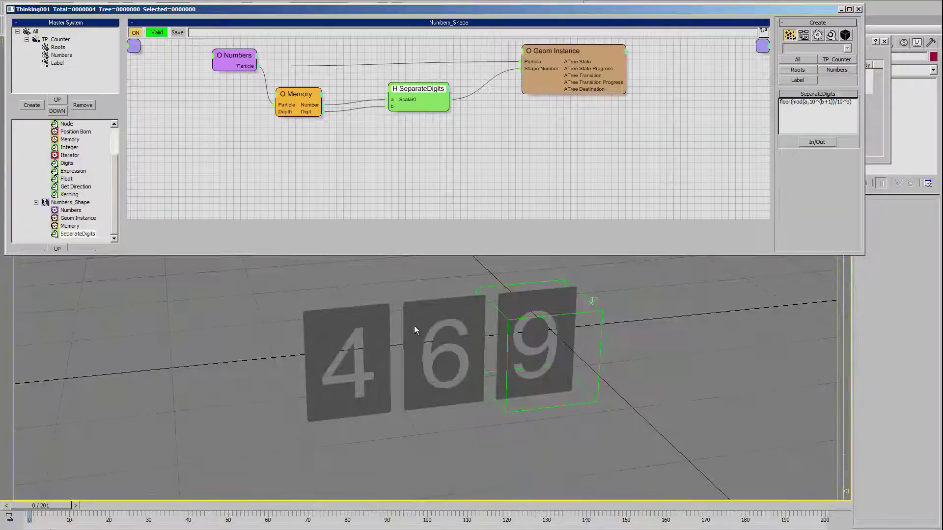
# Step: Shorten the Thinking Particles window so more of the viewport is visible
pyautogui.moveTo(590, 255); pyautogui.dragTo(591, 215)
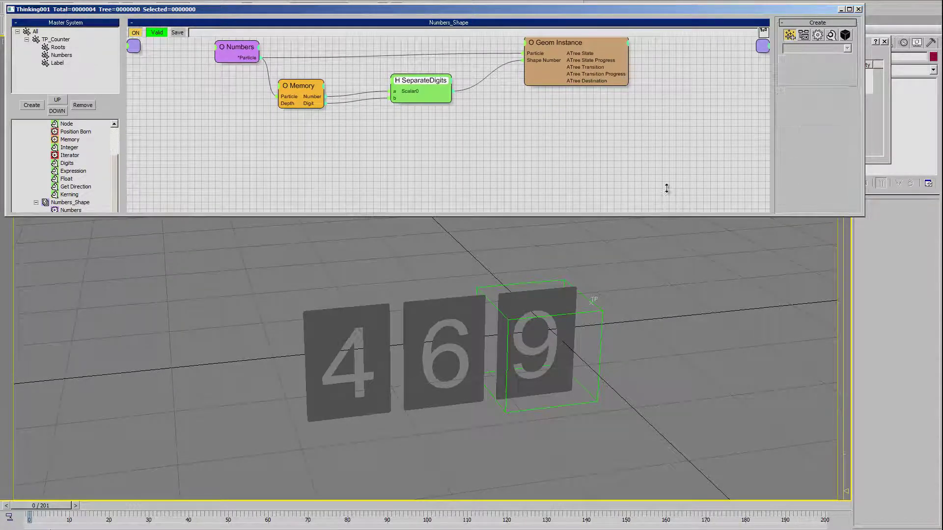
pyautogui.moveTo(662, 214); pyautogui.dragTo(673, 155)
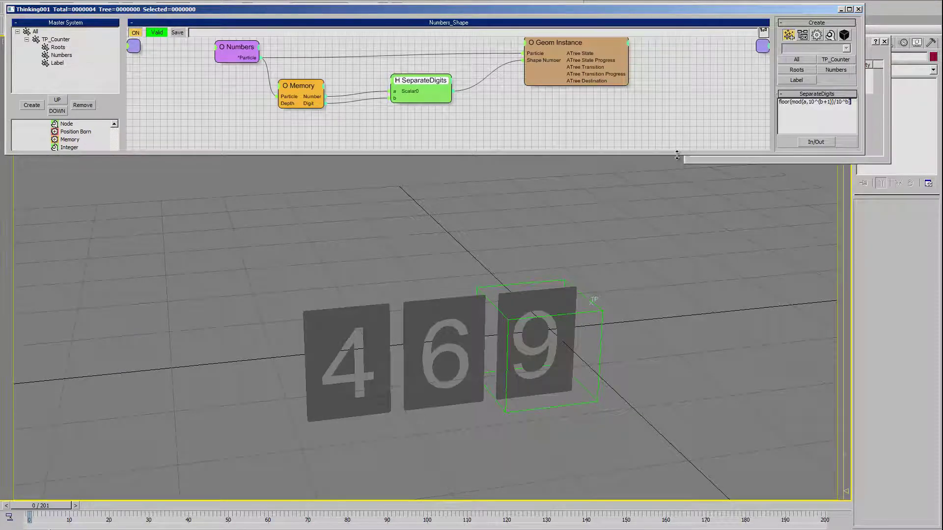
pyautogui.moveTo(676, 156); pyautogui.dragTo(686, 138)
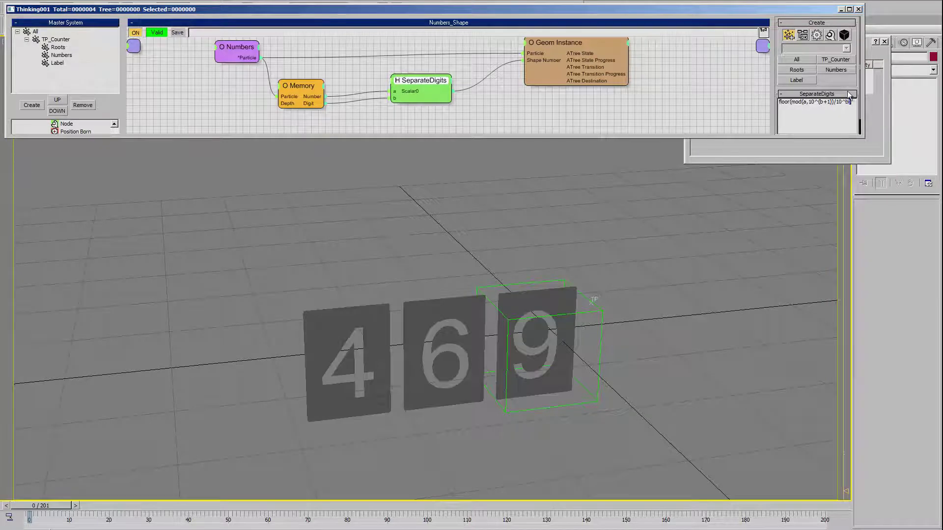
# Step: Delete the trailing closing parenthesis from the SeparateDigits expression and shift the viewport view of the tiles
pyautogui.moveTo(850, 103); pyautogui.dragTo(693, 102)
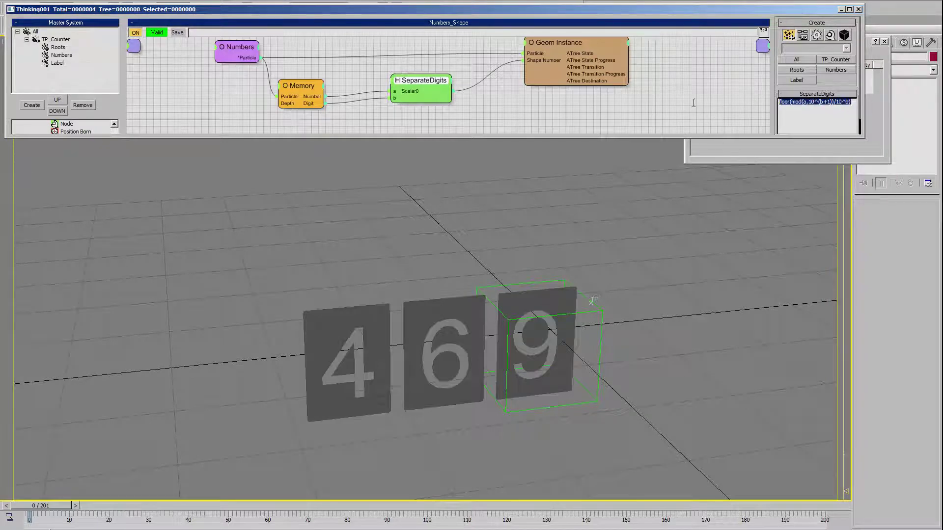
pyautogui.click(818, 113)
pyautogui.click(851, 102)
pyautogui.press('BackSpace')
pyautogui.moveTo(369, 303); pyautogui.dragTo(366, 300, button='middle')
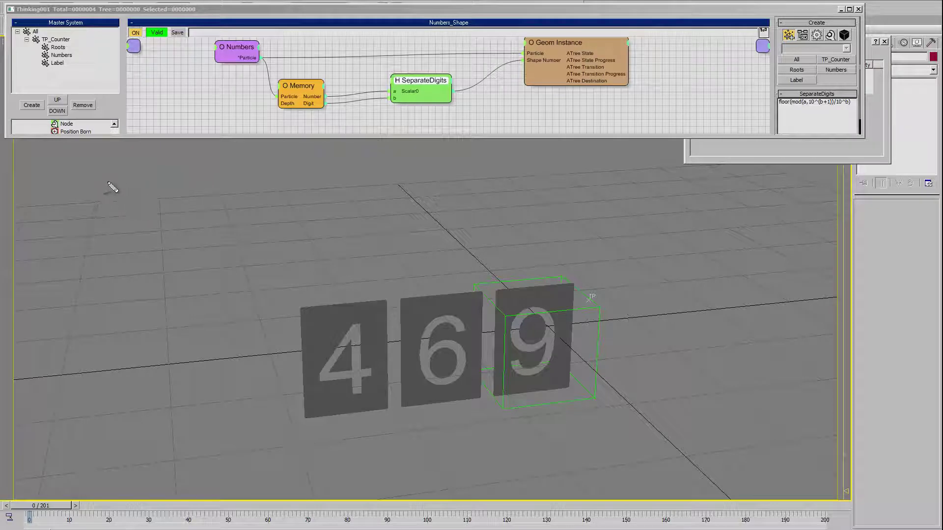
# Step: Write 469 over the viewport and label its digit positions 0, 1 and 2 as b
pyautogui.moveTo(119, 175); pyautogui.dragTo(132, 201)
pyautogui.moveTo(147, 177)
pyautogui.mouseDown()
pyautogui.moveTo(156, 194)
pyautogui.moveTo(170, 184)
pyautogui.moveTo(171, 197)
pyautogui.mouseUp()
pyautogui.moveTo(88, 175); pyautogui.dragTo(202, 167)
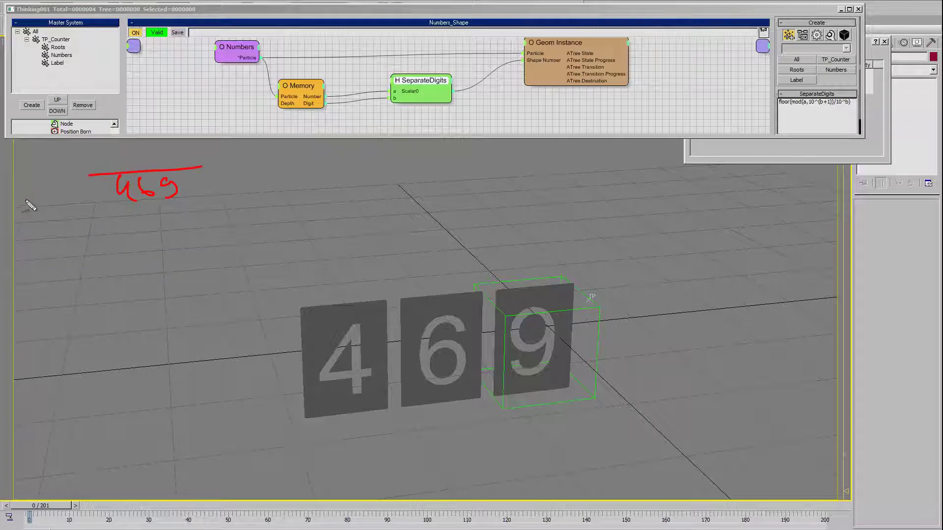
pyautogui.moveTo(48, 192); pyautogui.dragTo(57, 203)
pyautogui.click(24, 156)
pyautogui.moveTo(25, 156); pyautogui.dragTo(45, 173)
pyautogui.hotkey('ctrl', 'z')
pyautogui.moveTo(121, 159)
pyautogui.mouseDown()
pyautogui.moveTo(180, 160)
pyautogui.moveTo(152, 150)
pyautogui.moveTo(170, 161)
pyautogui.moveTo(134, 169)
pyautogui.mouseUp()
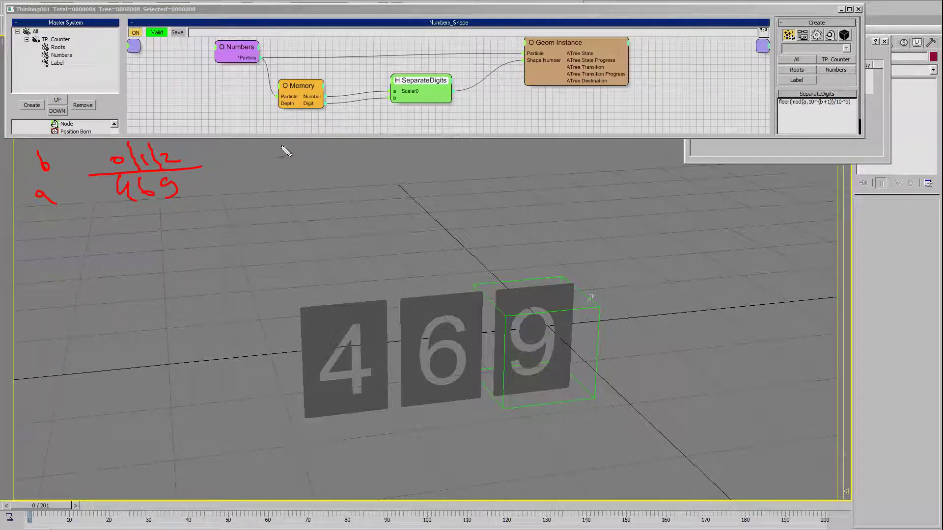
pyautogui.moveTo(278, 137)
pyautogui.mouseDown()
pyautogui.moveTo(312, 153)
pyautogui.moveTo(373, 143)
pyautogui.moveTo(365, 148)
pyautogui.mouseUp()
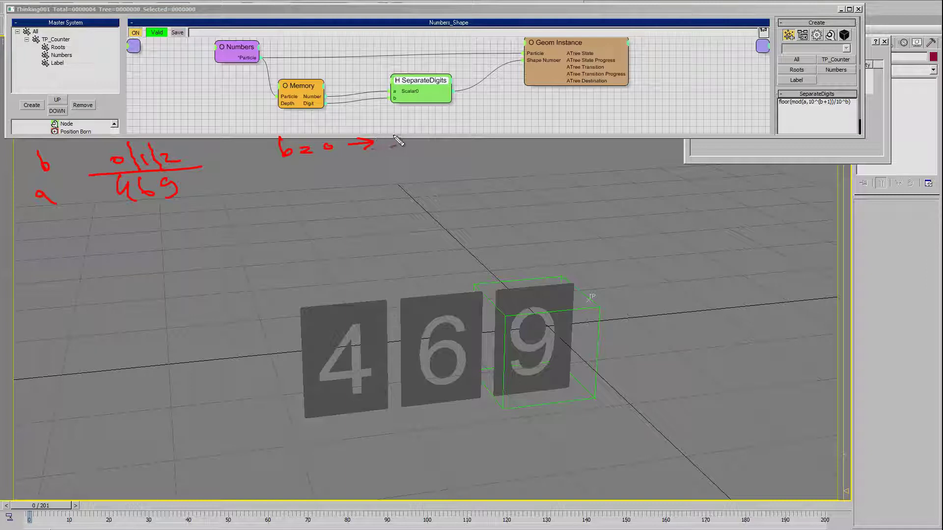
# Step: List the mappings b=0→9, b=1→6 and b=2→4 beside the number
pyautogui.moveTo(398, 139); pyautogui.dragTo(392, 150)
pyautogui.moveTo(284, 170); pyautogui.dragTo(320, 173)
pyautogui.moveTo(310, 179)
pyautogui.mouseDown()
pyautogui.moveTo(349, 181)
pyautogui.moveTo(404, 167)
pyautogui.mouseUp()
pyautogui.moveTo(297, 194)
pyautogui.mouseDown()
pyautogui.moveTo(301, 206)
pyautogui.moveTo(327, 199)
pyautogui.mouseUp()
pyautogui.moveTo(317, 203)
pyautogui.mouseDown()
pyautogui.moveTo(326, 202)
pyautogui.moveTo(307, 212)
pyautogui.moveTo(327, 211)
pyautogui.moveTo(327, 201)
pyautogui.mouseUp()
pyautogui.hotkey('ctrl', 'z')
pyautogui.hotkey('ctrl', 'z')
pyautogui.hotkey('ctrl', 'z')
pyautogui.moveTo(318, 208); pyautogui.dragTo(327, 207)
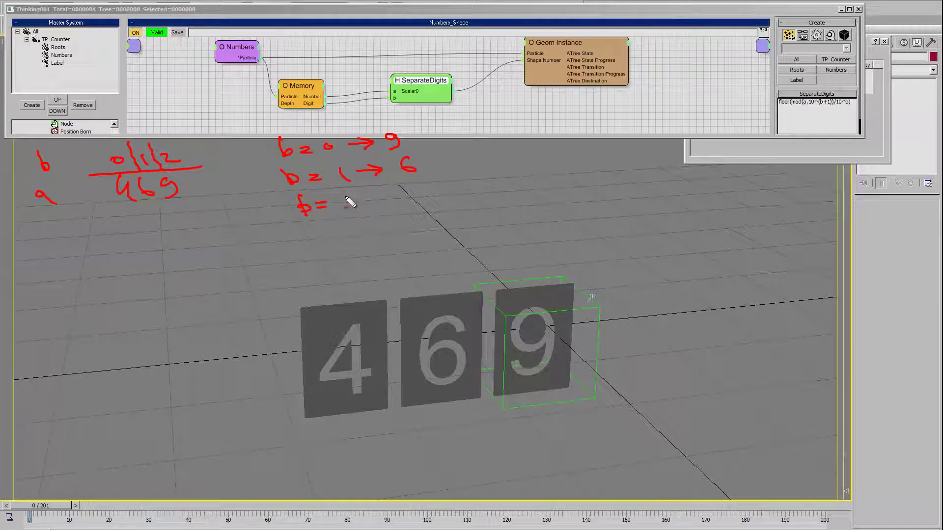
pyautogui.moveTo(335, 195)
pyautogui.mouseDown()
pyautogui.moveTo(358, 206)
pyautogui.moveTo(391, 196)
pyautogui.moveTo(386, 203)
pyautogui.moveTo(424, 202)
pyautogui.mouseUp()
# Step: Begin a handwritten b = 1 worked example
pyautogui.moveTo(528, 143)
pyautogui.mouseDown()
pyautogui.moveTo(543, 159)
pyautogui.moveTo(591, 160)
pyautogui.mouseUp()
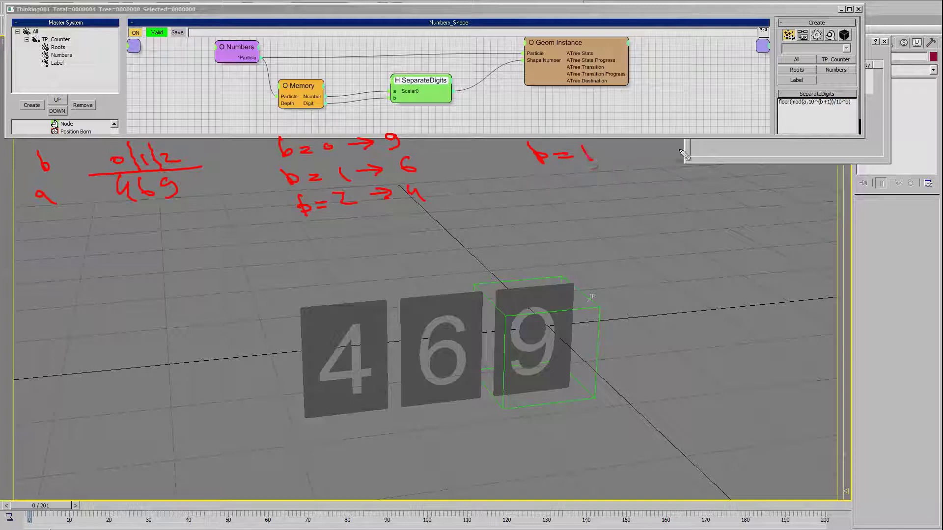
pyautogui.moveTo(642, 143)
pyautogui.mouseDown()
pyautogui.moveTo(665, 157)
pyautogui.moveTo(701, 156)
pyautogui.mouseUp()
pyautogui.moveTo(679, 142)
pyautogui.mouseDown()
pyautogui.moveTo(676, 153)
pyautogui.moveTo(654, 153)
pyautogui.moveTo(648, 170)
pyautogui.mouseUp()
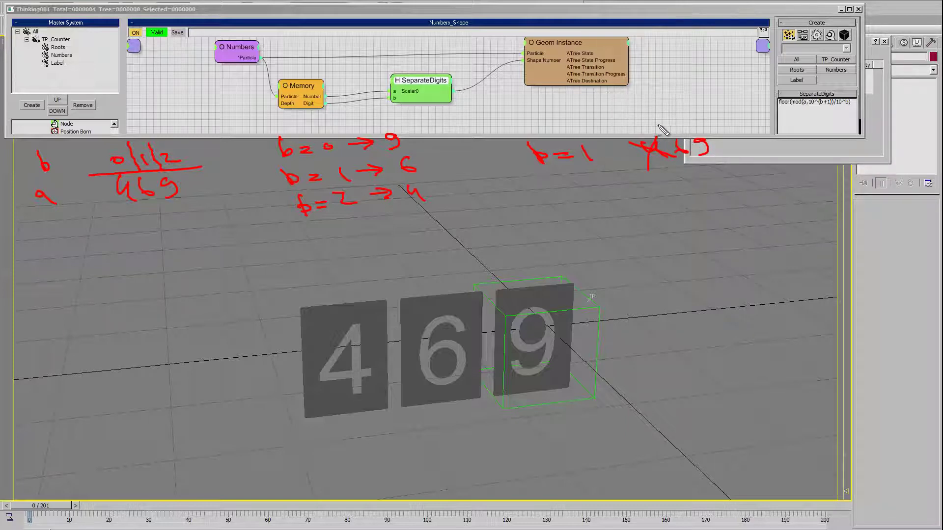
# Step: Label the formula's mod and floor parts and write mod(469, 100) = 69 for b=1
pyautogui.moveTo(614, 132)
pyautogui.mouseDown()
pyautogui.moveTo(658, 134)
pyautogui.moveTo(649, 126)
pyautogui.moveTo(724, 150)
pyautogui.moveTo(702, 160)
pyautogui.mouseUp()
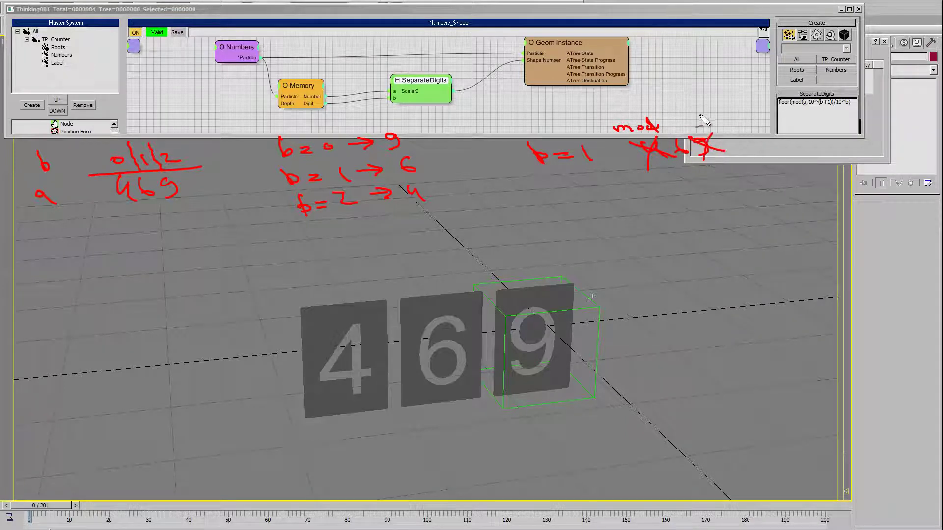
pyautogui.moveTo(701, 115)
pyautogui.mouseDown()
pyautogui.moveTo(691, 132)
pyautogui.moveTo(704, 122)
pyautogui.moveTo(756, 120)
pyautogui.mouseUp()
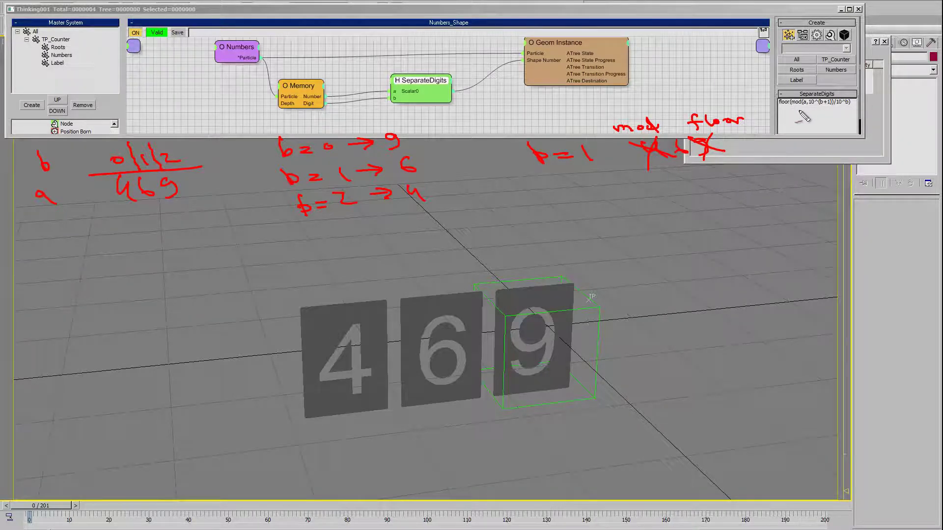
pyautogui.moveTo(790, 109); pyautogui.dragTo(835, 105)
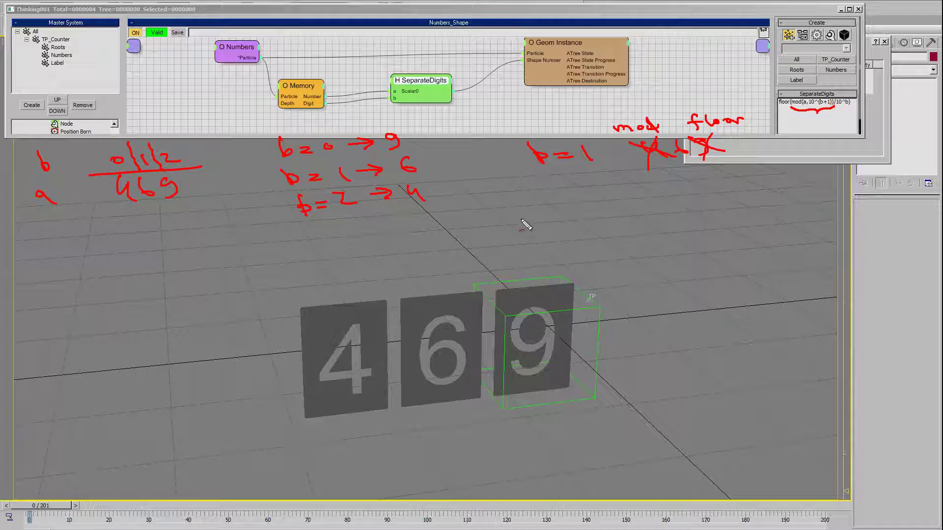
pyautogui.moveTo(514, 218)
pyautogui.mouseDown()
pyautogui.moveTo(608, 236)
pyautogui.moveTo(635, 213)
pyautogui.mouseUp()
pyautogui.moveTo(636, 218); pyautogui.dragTo(667, 223)
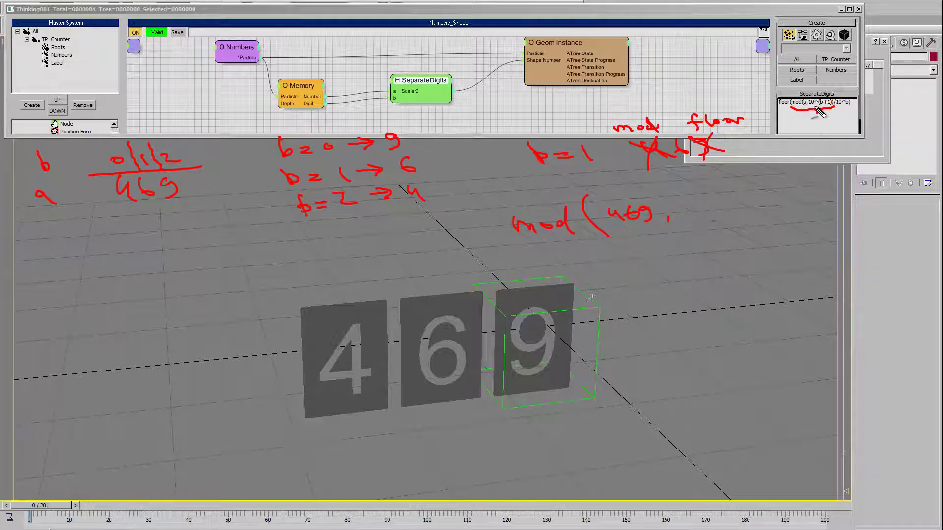
pyautogui.moveTo(821, 108); pyautogui.dragTo(834, 104)
pyautogui.moveTo(681, 211)
pyautogui.mouseDown()
pyautogui.moveTo(682, 221)
pyautogui.moveTo(710, 196)
pyautogui.moveTo(729, 199)
pyautogui.mouseUp()
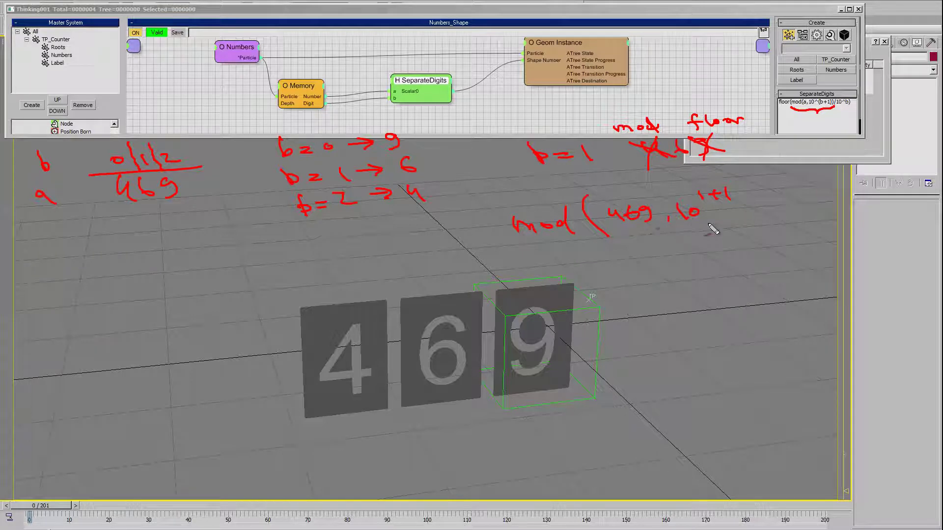
pyautogui.moveTo(697, 238)
pyautogui.mouseDown()
pyautogui.moveTo(715, 229)
pyautogui.moveTo(719, 241)
pyautogui.moveTo(737, 241)
pyautogui.mouseUp()
pyautogui.moveTo(743, 190)
pyautogui.mouseDown()
pyautogui.moveTo(746, 224)
pyautogui.moveTo(770, 207)
pyautogui.mouseUp()
pyautogui.moveTo(754, 217); pyautogui.dragTo(815, 213)
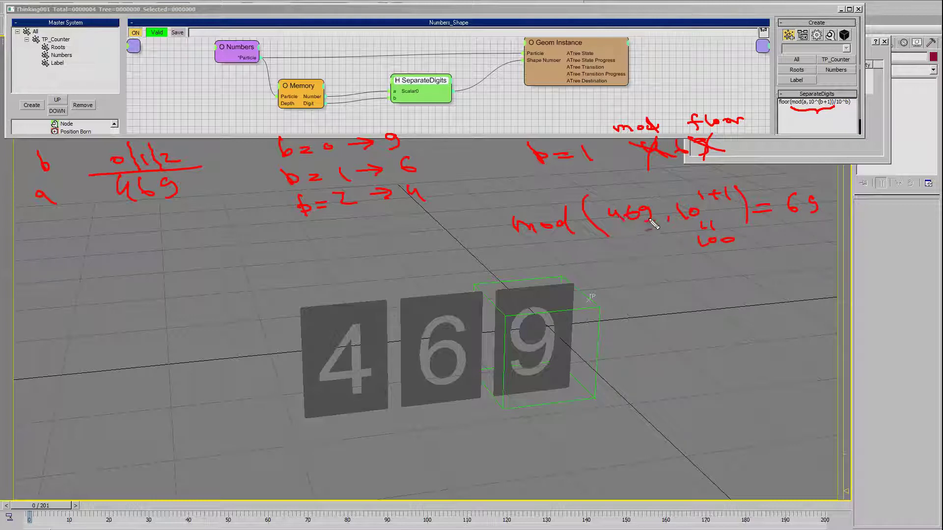
# Step: Show 469/100 as 4 with a remainder of 69, boxing the 69
pyautogui.moveTo(608, 268)
pyautogui.mouseDown()
pyautogui.moveTo(617, 282)
pyautogui.moveTo(659, 289)
pyautogui.mouseUp()
pyautogui.moveTo(625, 307)
pyautogui.mouseDown()
pyautogui.moveTo(633, 304)
pyautogui.moveTo(623, 309)
pyautogui.mouseUp()
pyautogui.moveTo(633, 301); pyautogui.dragTo(807, 277)
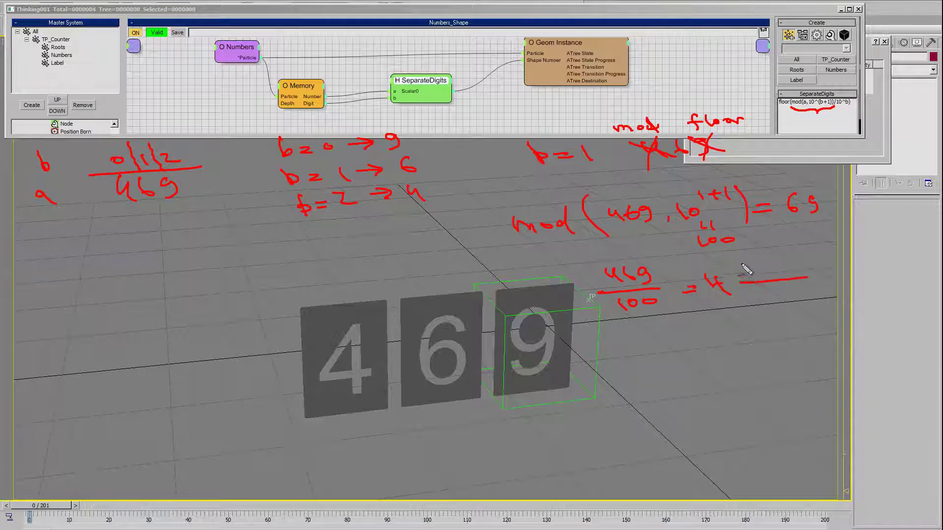
pyautogui.moveTo(751, 265)
pyautogui.mouseDown()
pyautogui.moveTo(742, 273)
pyautogui.moveTo(771, 279)
pyautogui.moveTo(750, 298)
pyautogui.moveTo(789, 293)
pyautogui.mouseUp()
pyautogui.moveTo(733, 264)
pyautogui.mouseDown()
pyautogui.moveTo(736, 283)
pyautogui.moveTo(796, 277)
pyautogui.mouseUp()
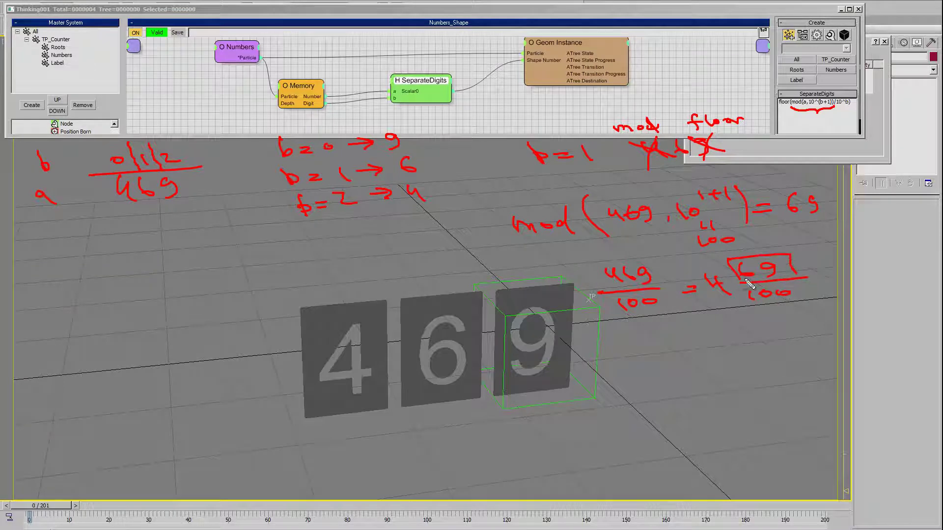
pyautogui.moveTo(737, 280)
pyautogui.mouseDown()
pyautogui.moveTo(808, 277)
pyautogui.moveTo(798, 279)
pyautogui.mouseUp()
# Step: Write floor(69/10^1) and reduce it to floor(6.9)
pyautogui.moveTo(543, 339)
pyautogui.mouseDown()
pyautogui.moveTo(565, 361)
pyautogui.moveTo(589, 362)
pyautogui.moveTo(596, 351)
pyautogui.moveTo(636, 378)
pyautogui.mouseUp()
pyautogui.moveTo(657, 326)
pyautogui.mouseDown()
pyautogui.moveTo(648, 336)
pyautogui.moveTo(706, 344)
pyautogui.mouseUp()
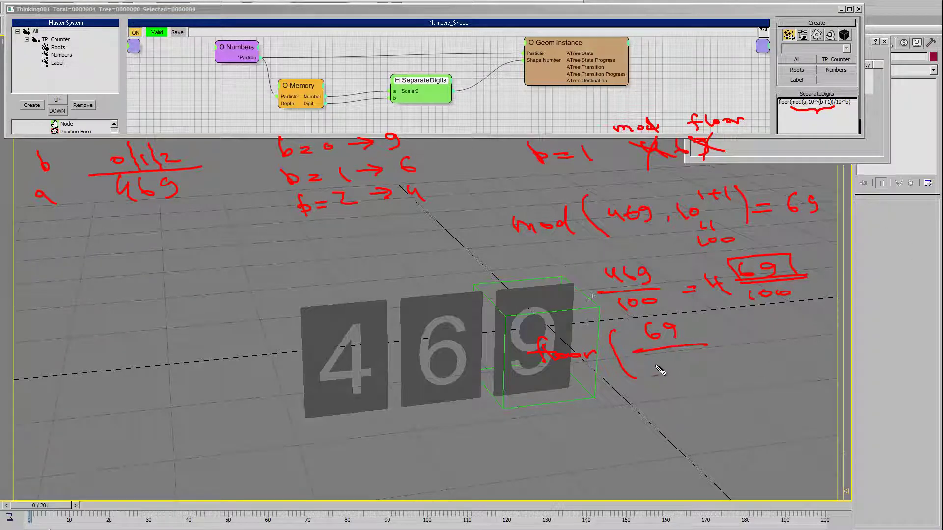
pyautogui.moveTo(660, 364)
pyautogui.mouseDown()
pyautogui.moveTo(662, 376)
pyautogui.moveTo(675, 368)
pyautogui.mouseUp()
pyautogui.moveTo(689, 370); pyautogui.dragTo(696, 368)
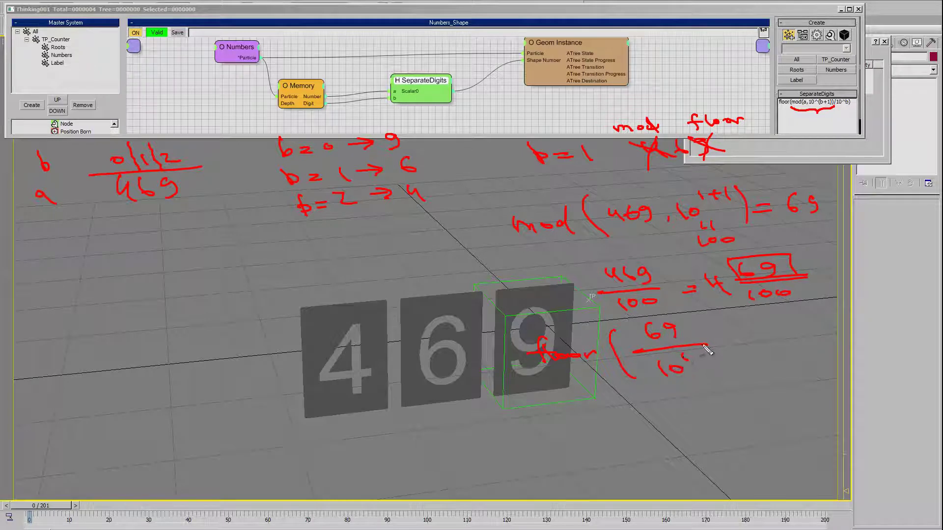
pyautogui.moveTo(706, 322)
pyautogui.mouseDown()
pyautogui.moveTo(729, 363)
pyautogui.moveTo(762, 338)
pyautogui.moveTo(766, 345)
pyautogui.mouseUp()
pyautogui.moveTo(541, 394); pyautogui.dragTo(532, 418)
pyautogui.moveTo(525, 410)
pyautogui.mouseDown()
pyautogui.moveTo(621, 417)
pyautogui.moveTo(639, 407)
pyautogui.mouseUp()
pyautogui.click(666, 408)
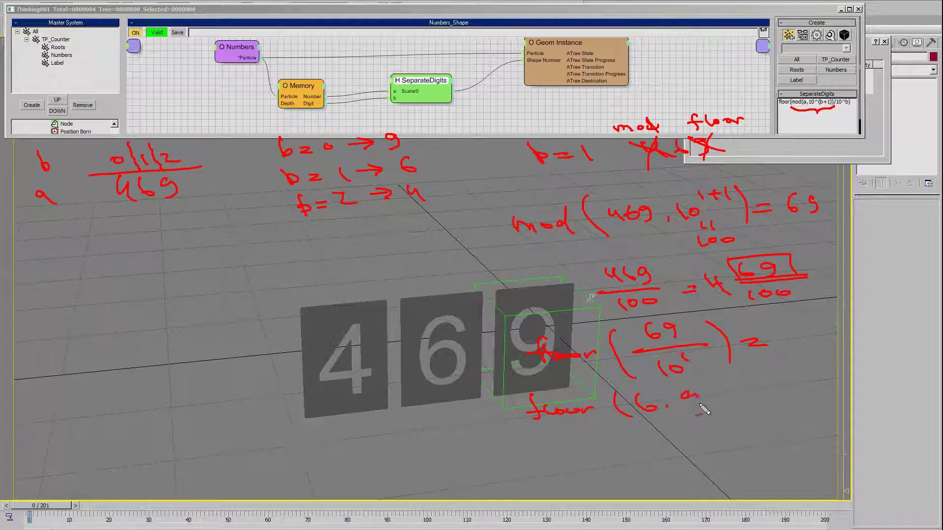
pyautogui.moveTo(698, 391)
pyautogui.mouseDown()
pyautogui.moveTo(692, 408)
pyautogui.moveTo(705, 414)
pyautogui.mouseUp()
pyautogui.moveTo(734, 393); pyautogui.dragTo(778, 400)
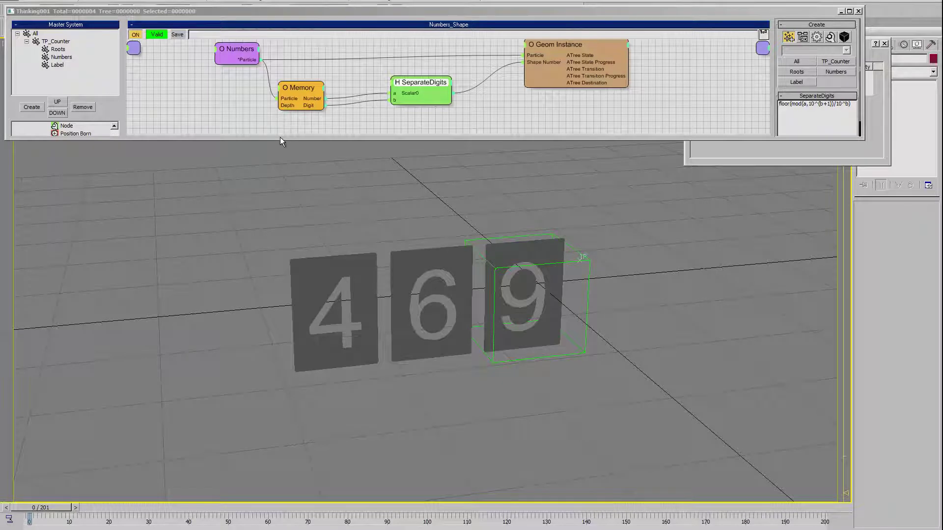
# Step: Enlarge the Thinking Particles window and select the TP_Counter group
pyautogui.moveTo(281, 141); pyautogui.dragTo(289, 248)
pyautogui.moveTo(290, 196); pyautogui.dragTo(306, 187, button='middle')
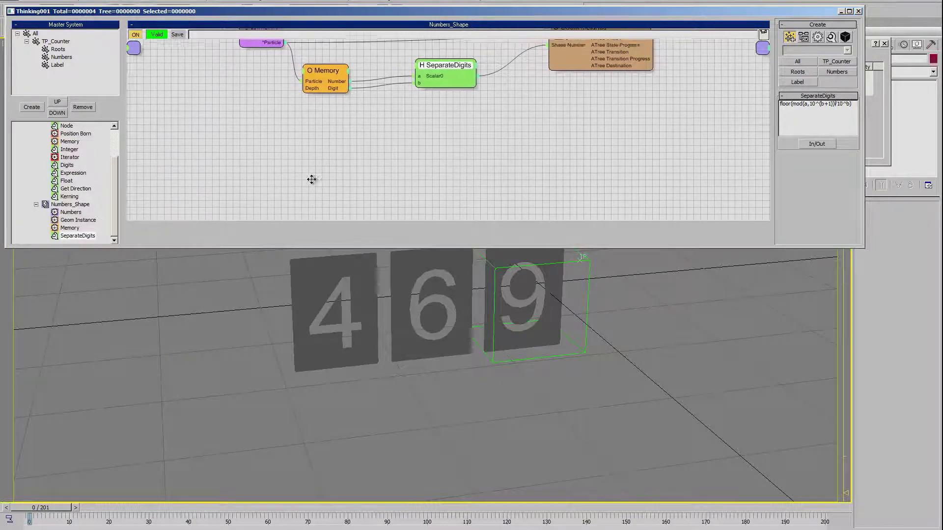
pyautogui.moveTo(116, 204); pyautogui.dragTo(122, 172)
pyautogui.click(54, 149)
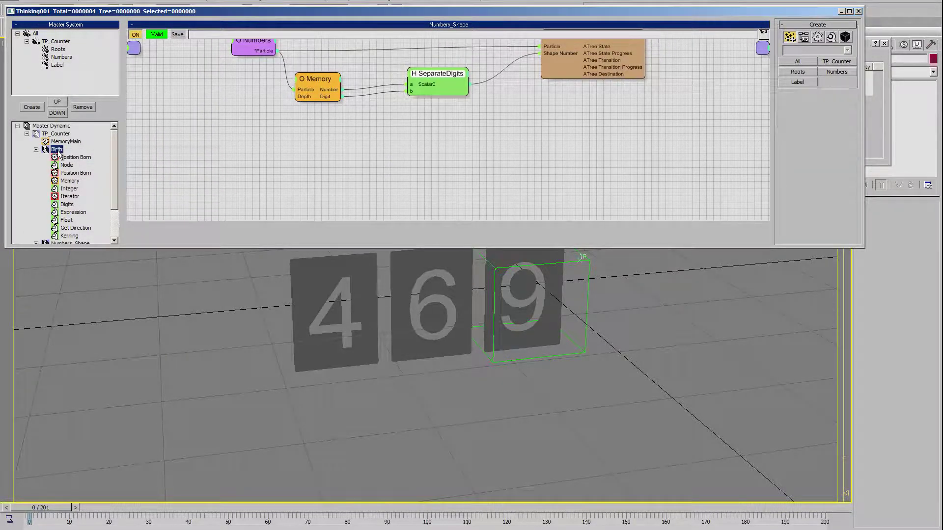
pyautogui.click(36, 149)
pyautogui.click(36, 157)
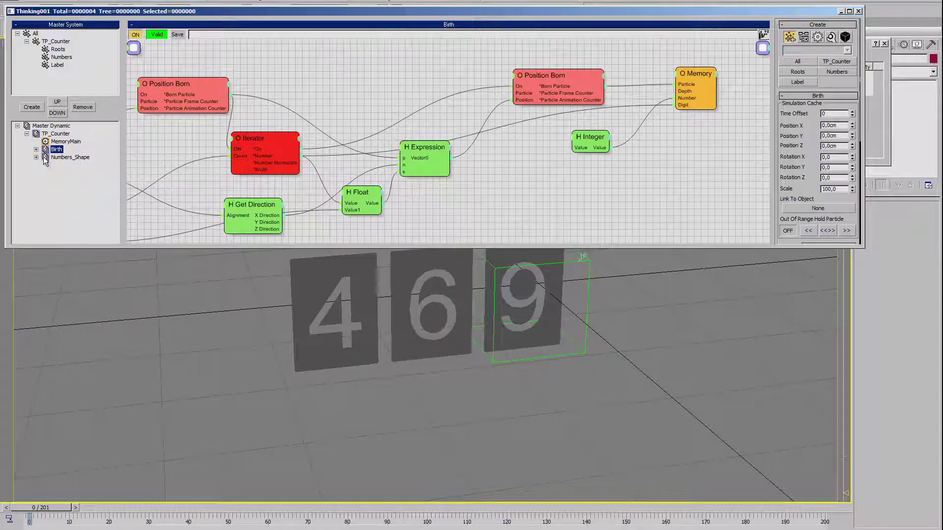
pyautogui.click(62, 134)
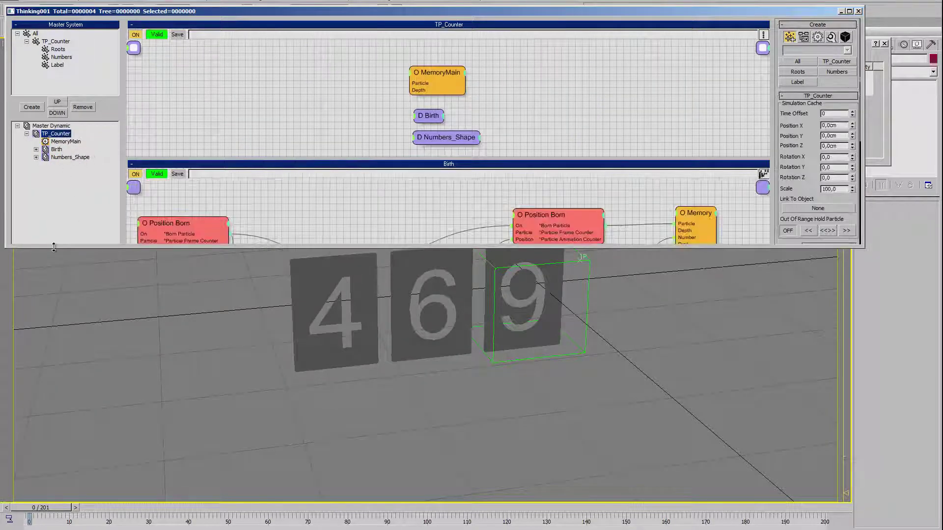
# Step: Add a dynamic set under TP_Counter, move it up, and name it Number_Timer
pyautogui.moveTo(54, 247); pyautogui.dragTo(53, 328)
pyautogui.click(34, 257)
pyautogui.click(66, 165)
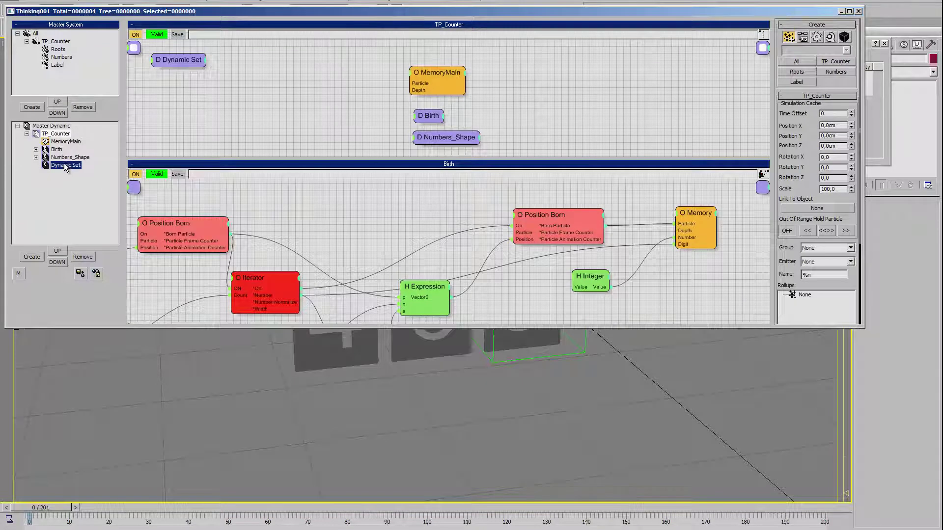
pyautogui.click(55, 252)
pyautogui.click(62, 161)
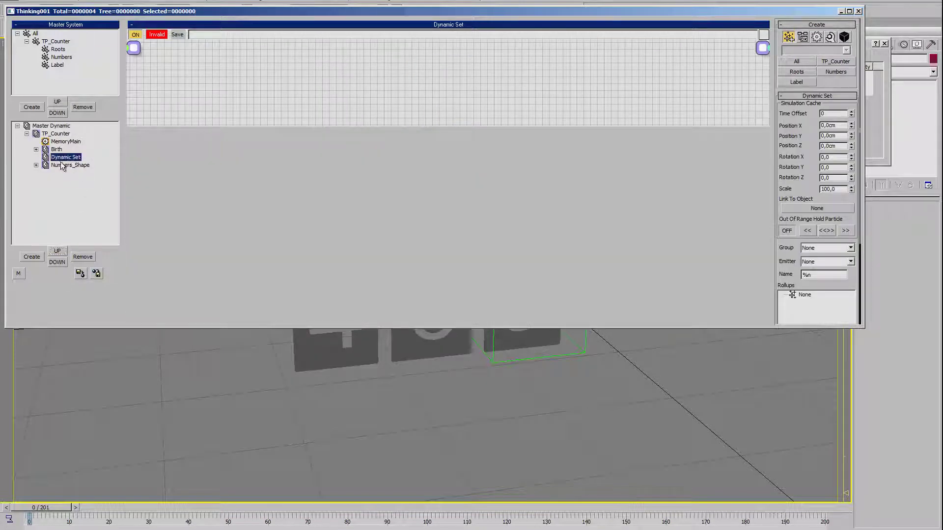
pyautogui.click(63, 158)
pyautogui.write('Number_')
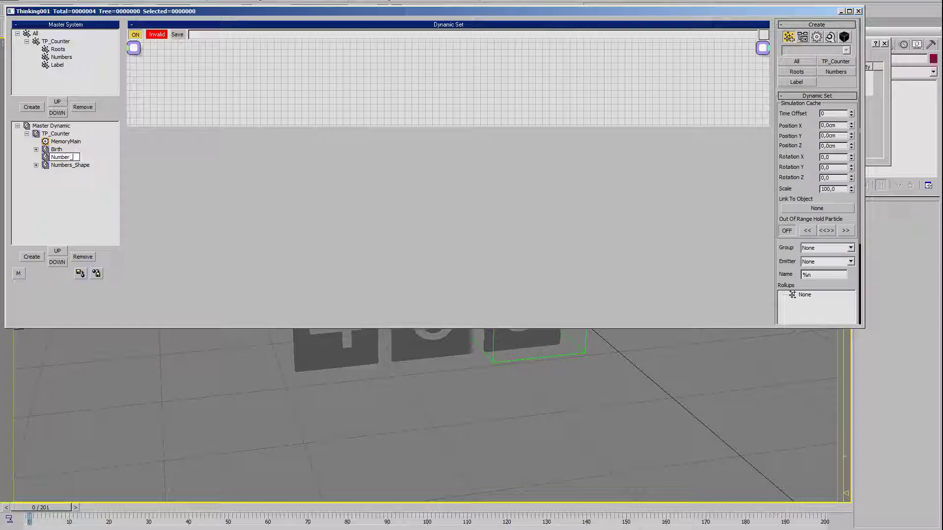
pyautogui.write('Timer')
pyautogui.press('Return')
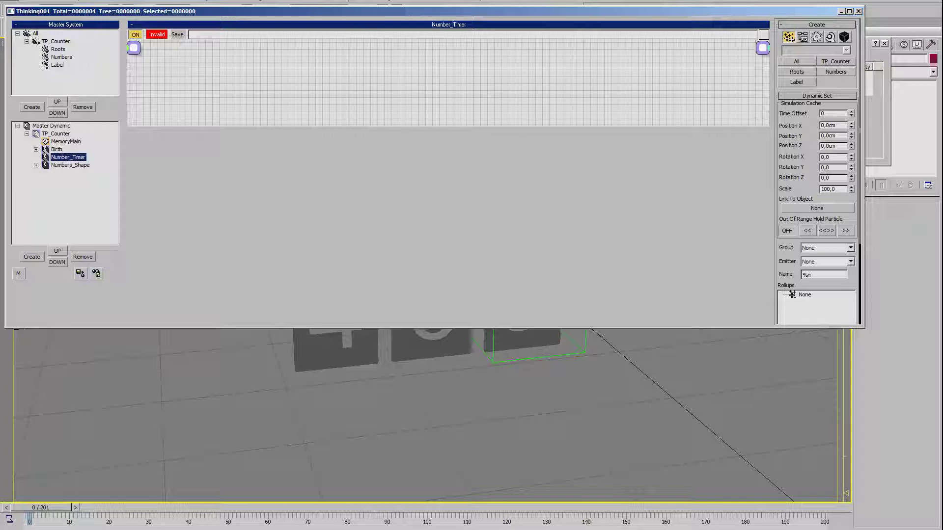
# Step: Place a Numbers group node and a Timer helper in the Number_Timer graph
pyautogui.moveTo(356, 127); pyautogui.dragTo(563, 154)
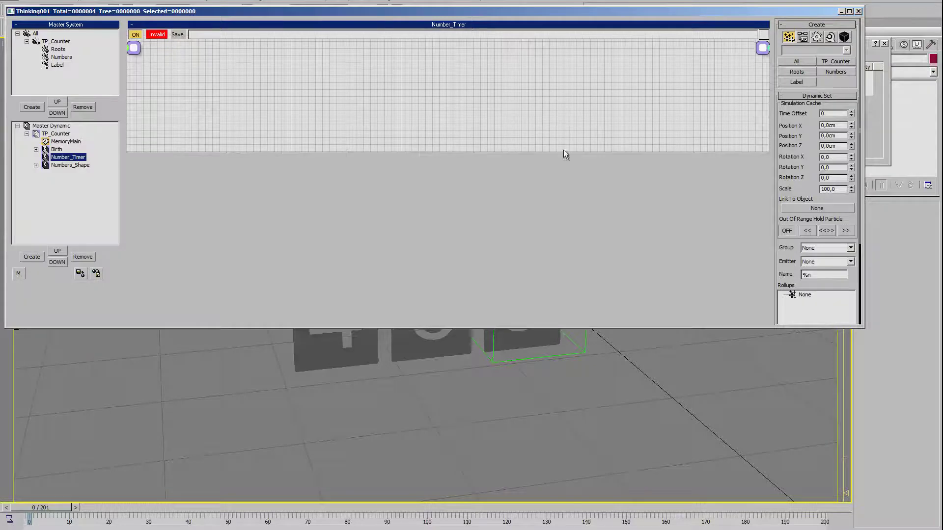
pyautogui.click(837, 74)
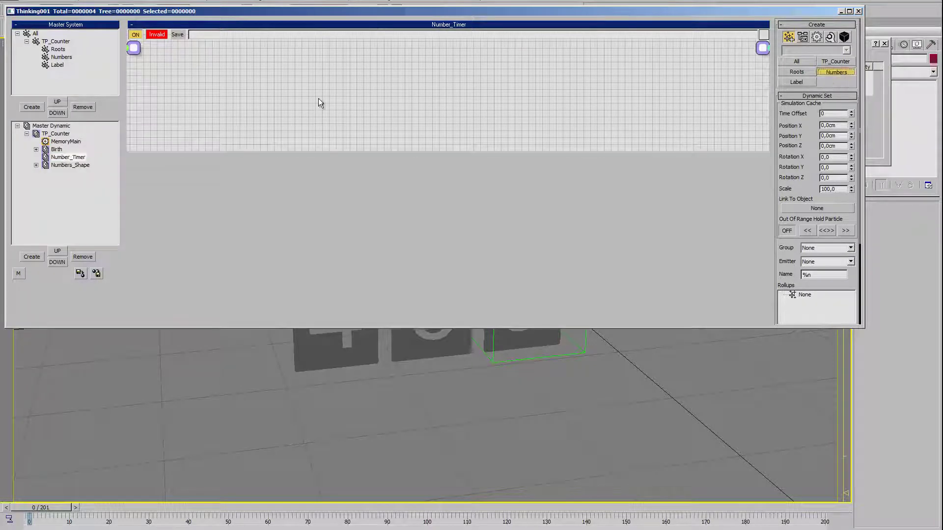
pyautogui.click(278, 110)
pyautogui.moveTo(279, 108); pyautogui.dragTo(253, 89)
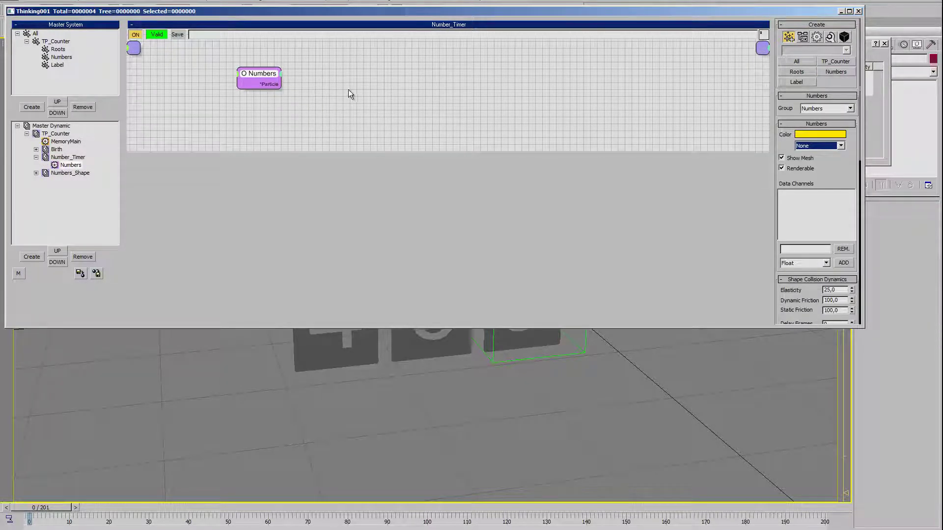
pyautogui.rightClick(314, 92)
pyautogui.moveTo(402, 119)
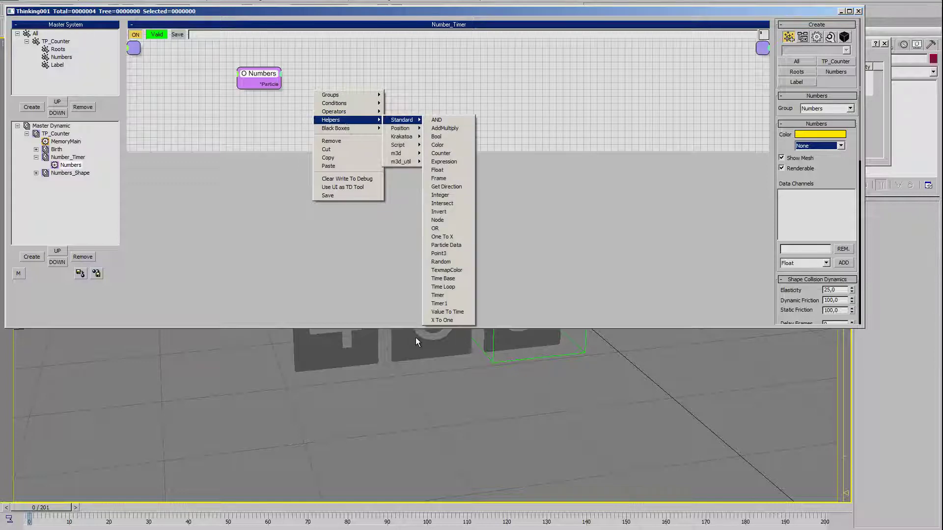
pyautogui.click(437, 295)
pyautogui.moveTo(363, 97); pyautogui.dragTo(368, 79)
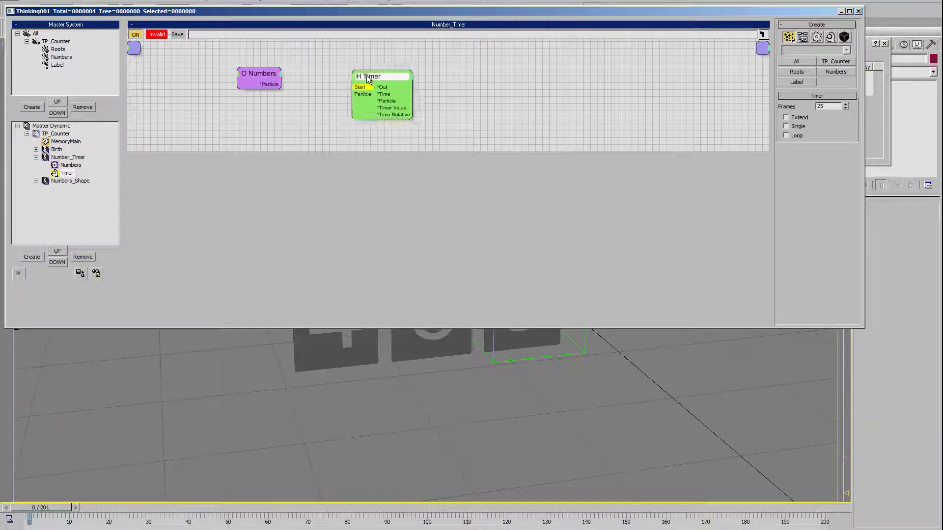
pyautogui.moveTo(415, 151); pyautogui.dragTo(406, 236)
pyautogui.moveTo(273, 129); pyautogui.dragTo(253, 134)
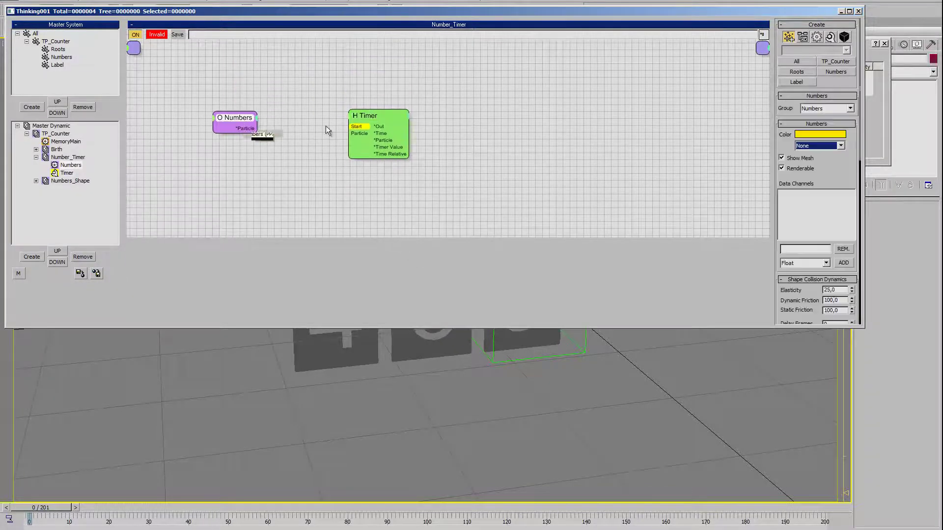
pyautogui.moveTo(378, 111); pyautogui.dragTo(374, 105)
# Step: Add a Memory operator that stores MemoryMain's Number input
pyautogui.rightClick(418, 93)
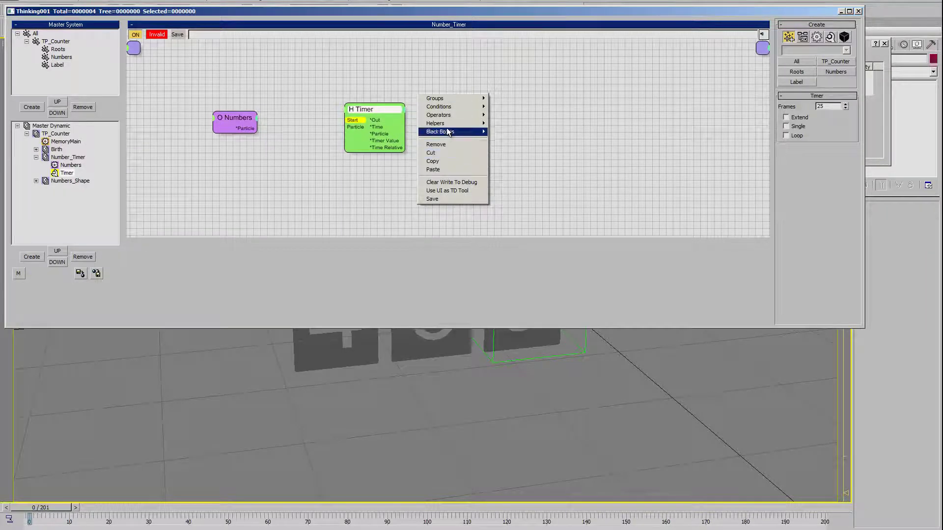
pyautogui.moveTo(439, 115)
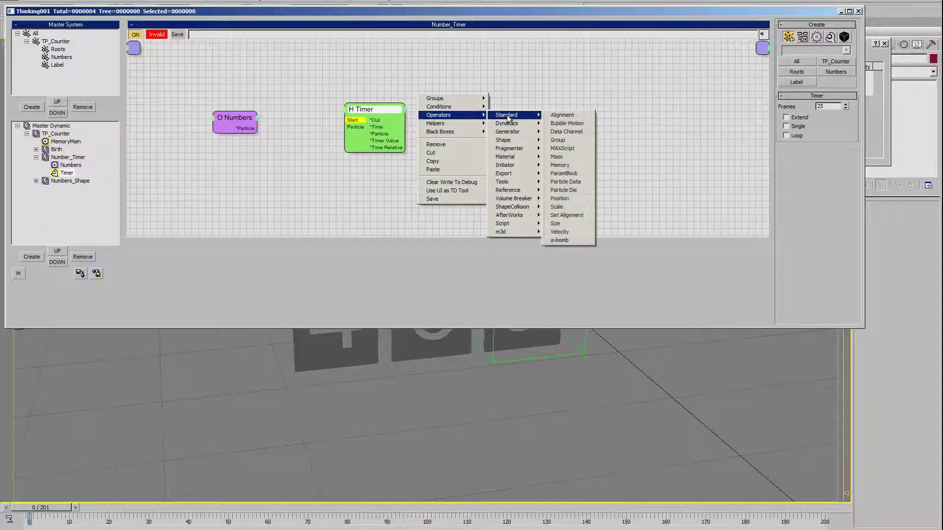
pyautogui.click(560, 164)
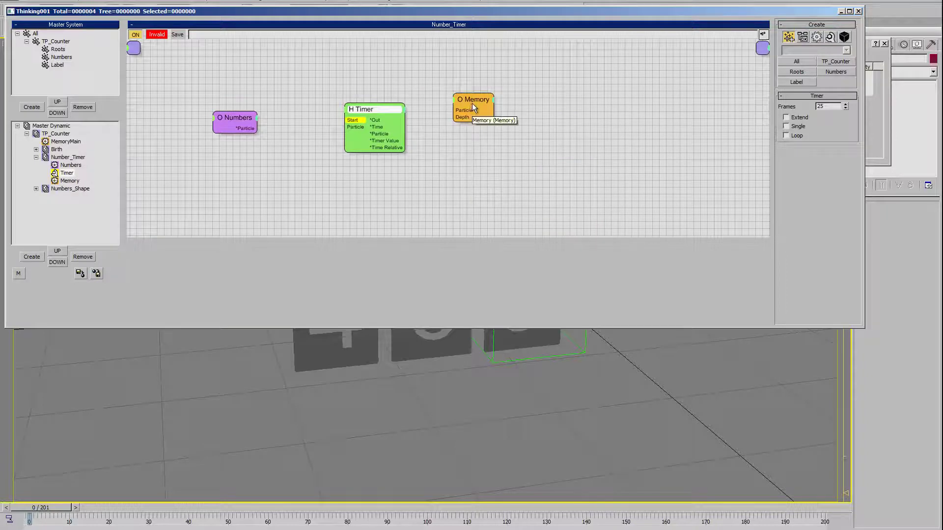
pyautogui.moveTo(473, 103); pyautogui.dragTo(486, 132)
pyautogui.moveTo(812, 228); pyautogui.dragTo(810, 191)
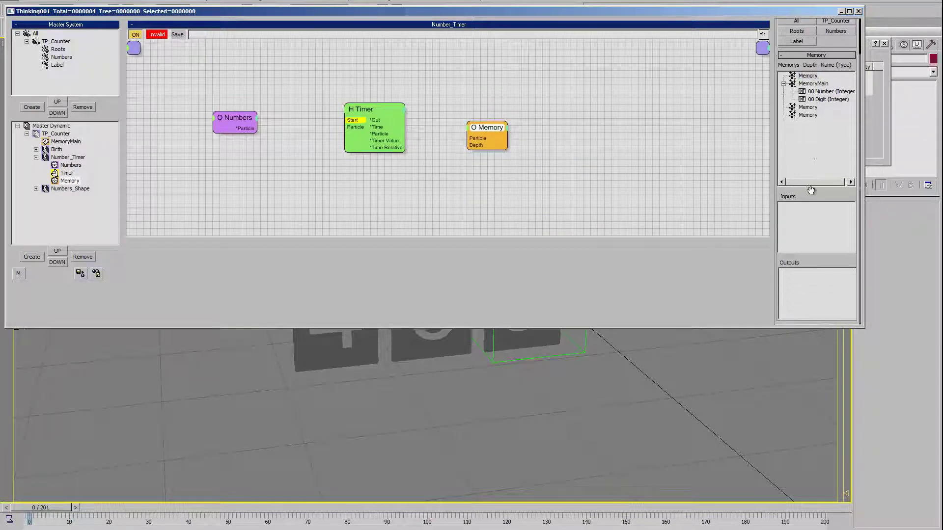
pyautogui.moveTo(837, 94); pyautogui.dragTo(824, 237)
pyautogui.moveTo(487, 129); pyautogui.dragTo(515, 128)
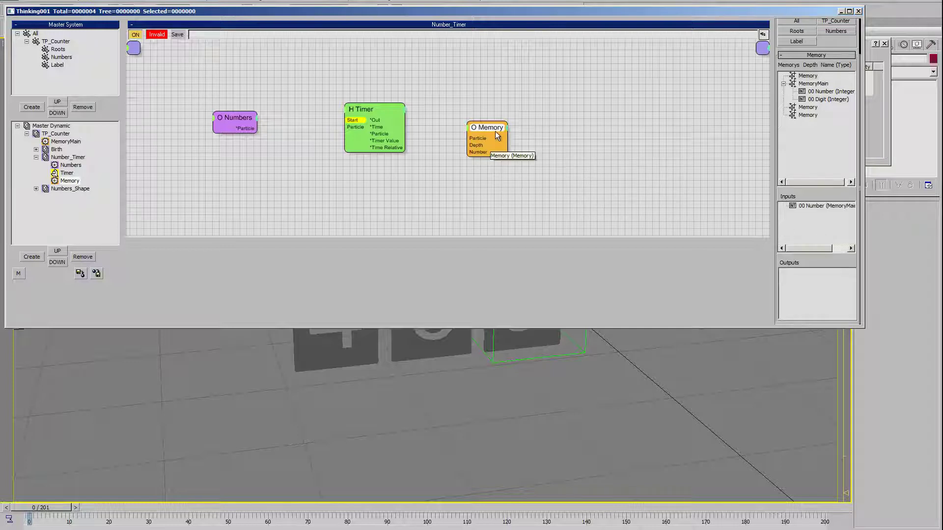
# Step: Wire Numbers into the Timer and add a Time Interval feeding the Timer's Start
pyautogui.moveTo(237, 114)
pyautogui.mouseDown()
pyautogui.moveTo(213, 110)
pyautogui.moveTo(341, 132)
pyautogui.moveTo(371, 108)
pyautogui.mouseUp()
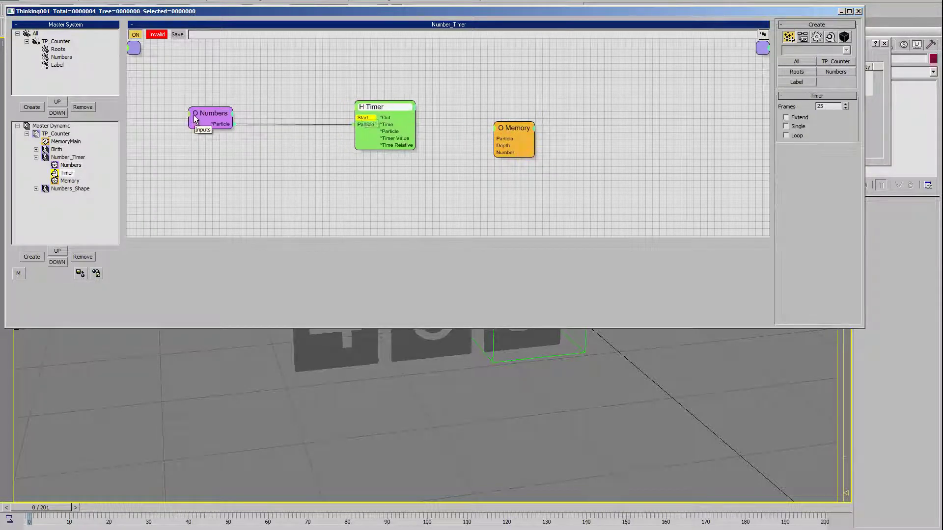
pyautogui.moveTo(214, 116); pyautogui.dragTo(212, 125)
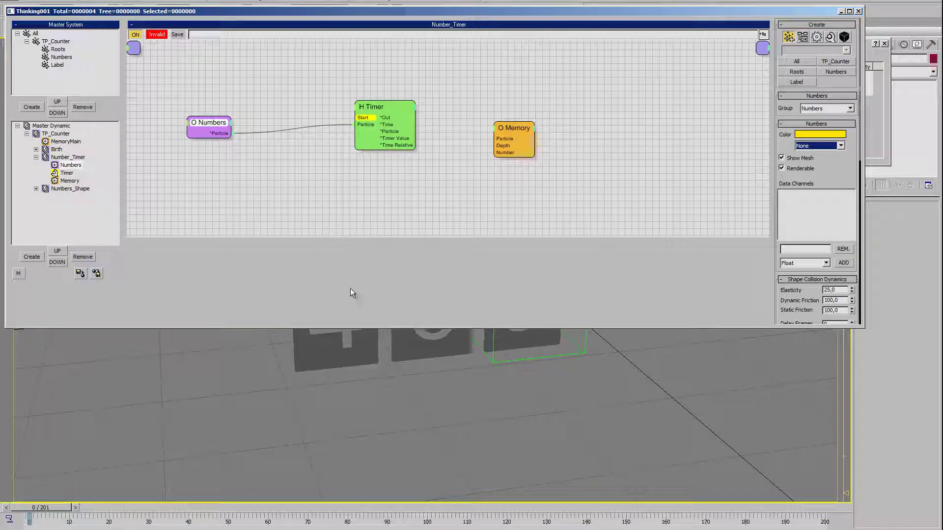
pyautogui.moveTo(383, 116); pyautogui.dragTo(383, 120)
pyautogui.rightClick(259, 60)
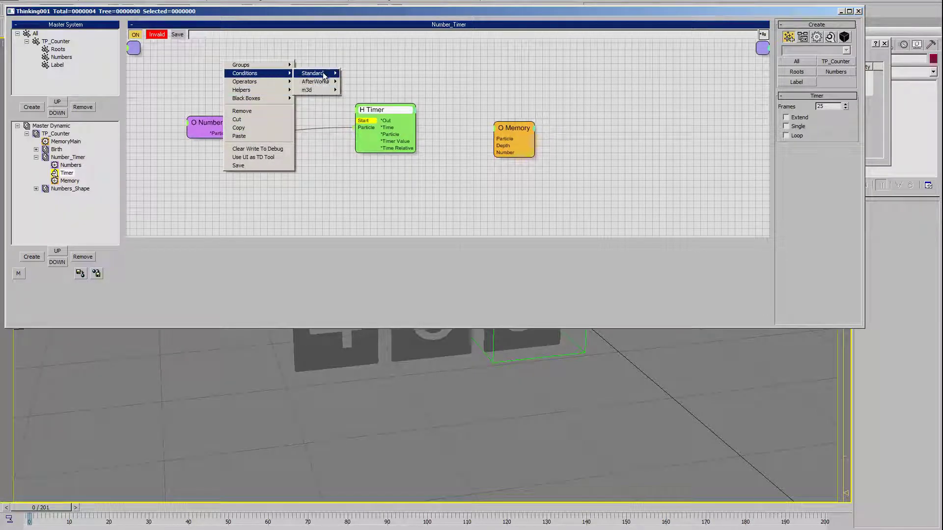
pyautogui.moveTo(251, 72)
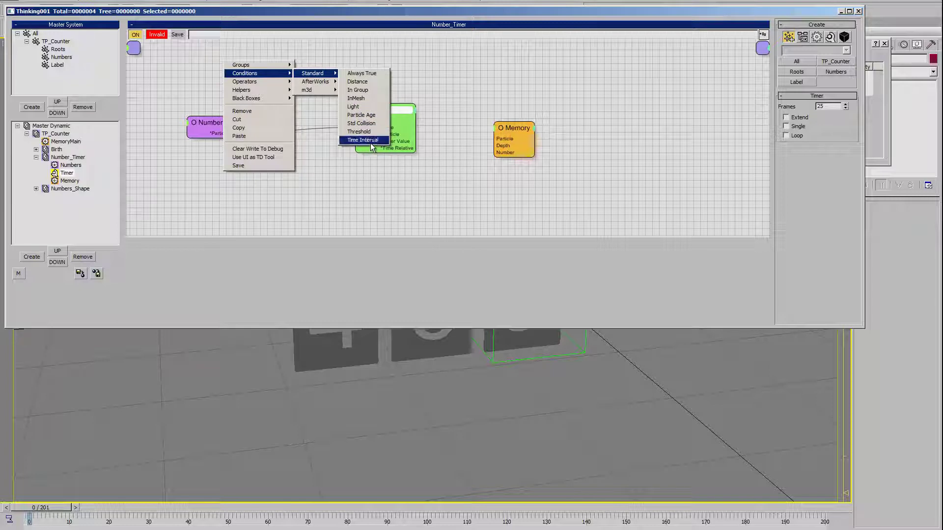
pyautogui.click(368, 141)
pyautogui.moveTo(284, 65); pyautogui.dragTo(266, 70)
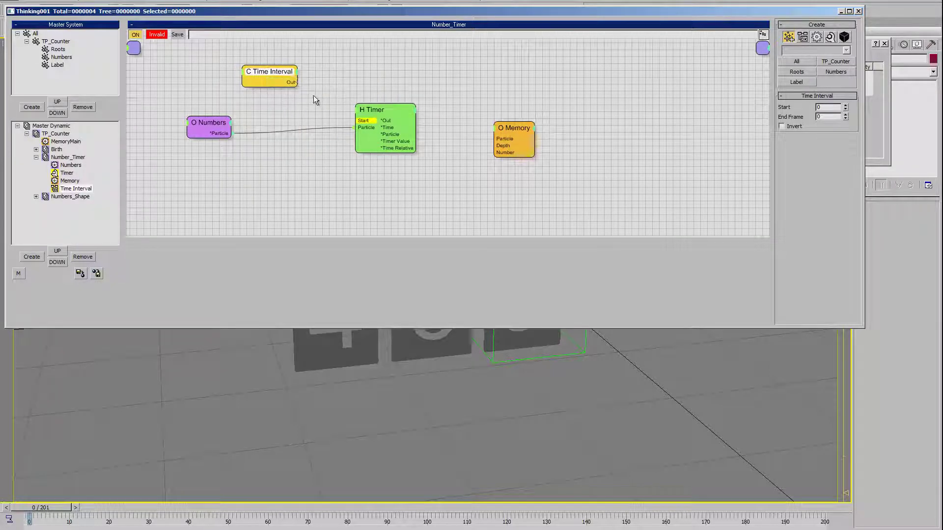
pyautogui.moveTo(362, 124); pyautogui.dragTo(359, 121)
pyautogui.moveTo(269, 90); pyautogui.dragTo(285, 95)
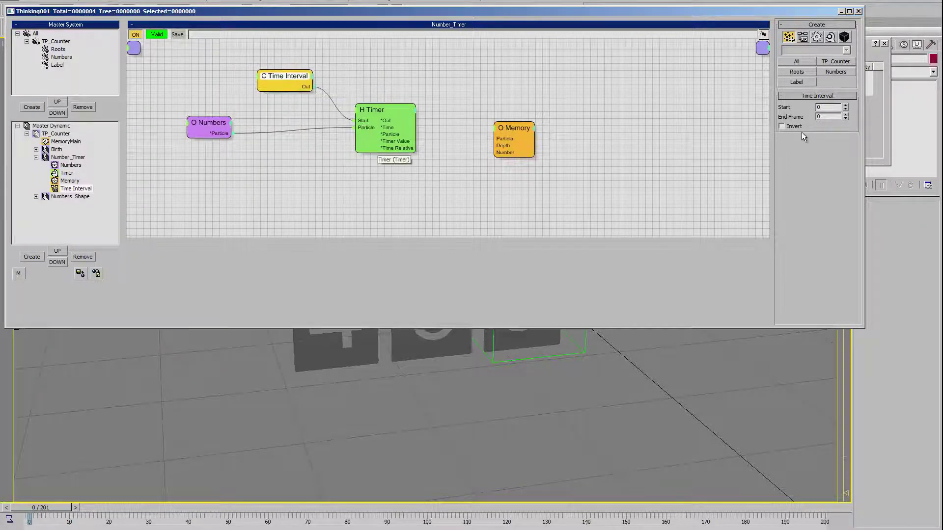
# Step: Expose StartFrame on Time Interval and set its End Frame to 999999
pyautogui.click(258, 77)
pyautogui.click(266, 96)
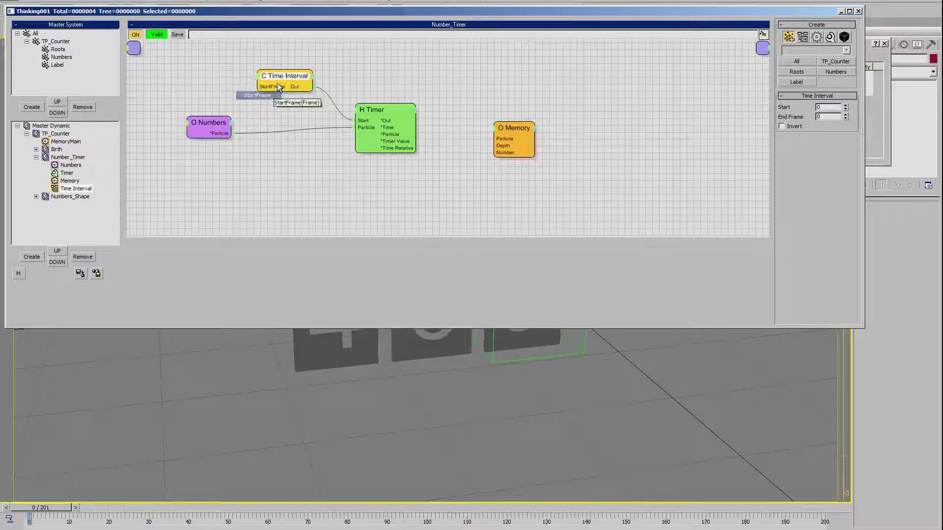
pyautogui.moveTo(280, 78); pyautogui.dragTo(285, 71)
pyautogui.moveTo(203, 131); pyautogui.dragTo(198, 169)
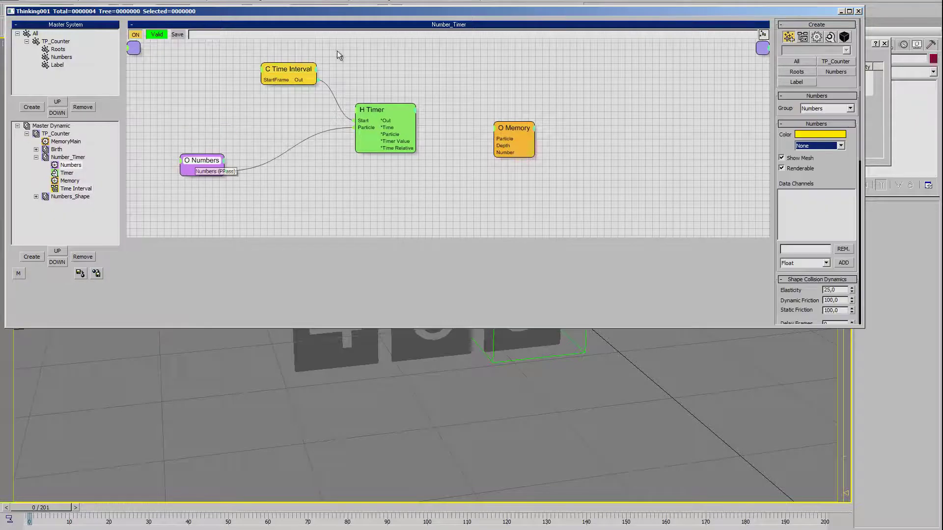
pyautogui.moveTo(283, 73); pyautogui.dragTo(273, 84)
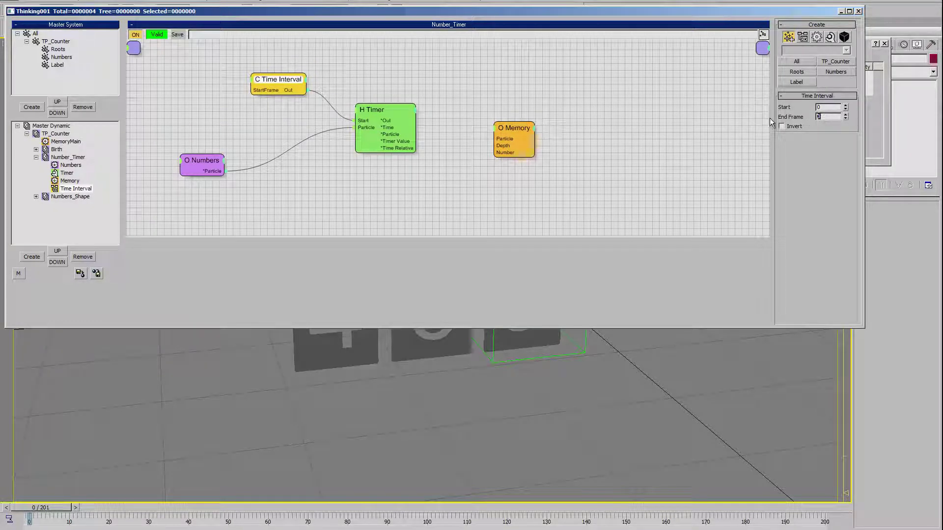
pyautogui.write('00')
pyautogui.write('0')
pyautogui.press('BackSpace')
pyautogui.press('BackSpace')
pyautogui.press('BackSpace')
pyautogui.write('9')
pyautogui.write('99999')
# Step: Bring up the grid's node creation menu to reach the standard helpers
pyautogui.rightClick(193, 72)
pyautogui.moveTo(179, 92)
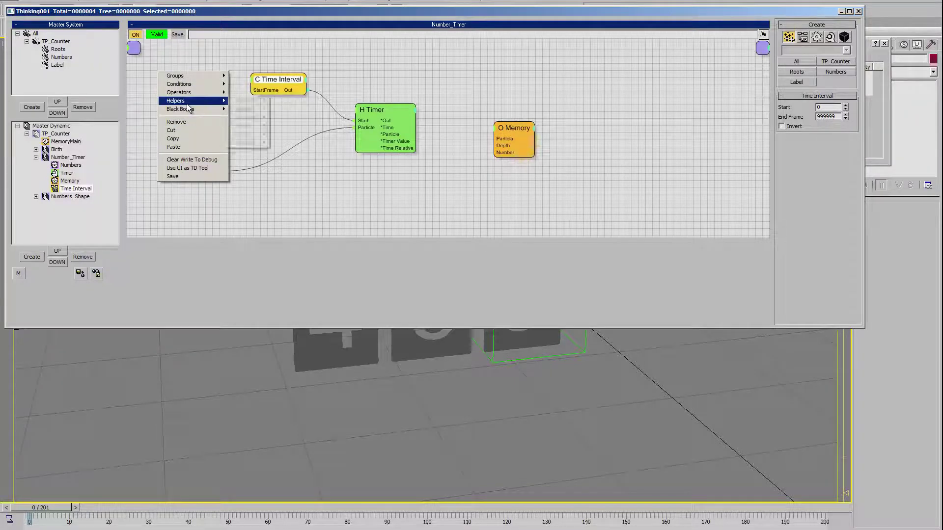
pyautogui.click(260, 74)
pyautogui.rightClick(187, 81)
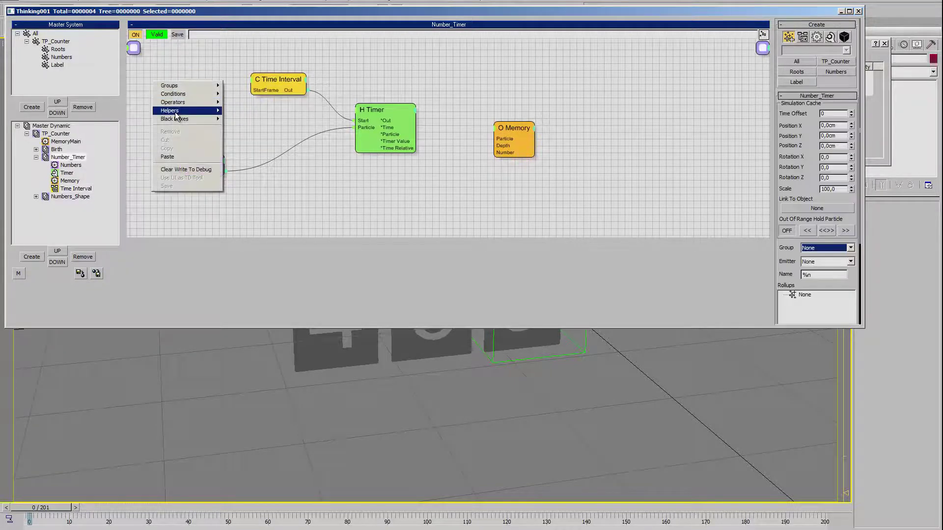
pyautogui.moveTo(170, 110)
pyautogui.click(283, 168)
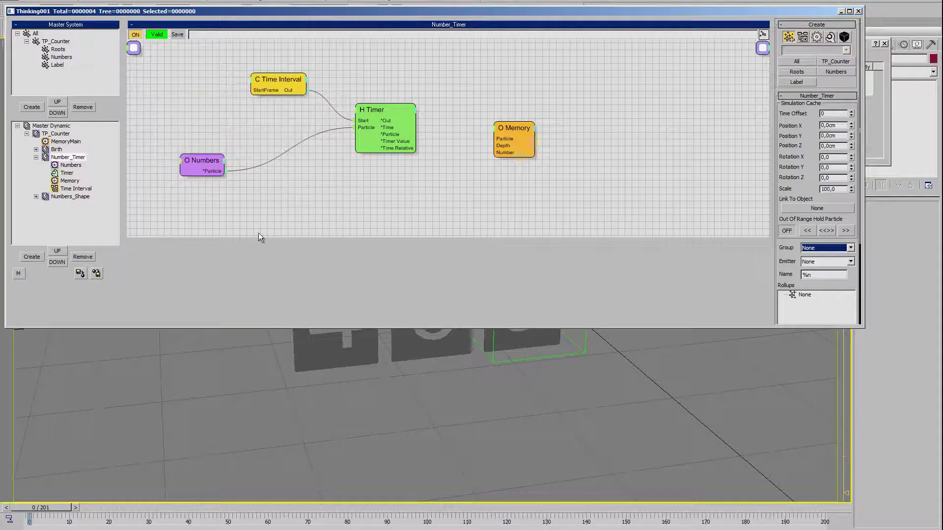
pyautogui.rightClick(159, 87)
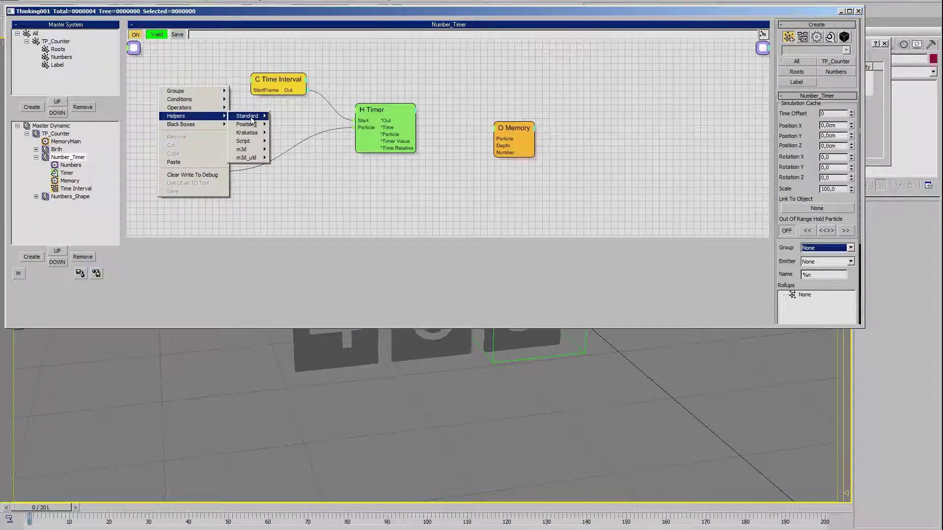
pyautogui.moveTo(246, 116)
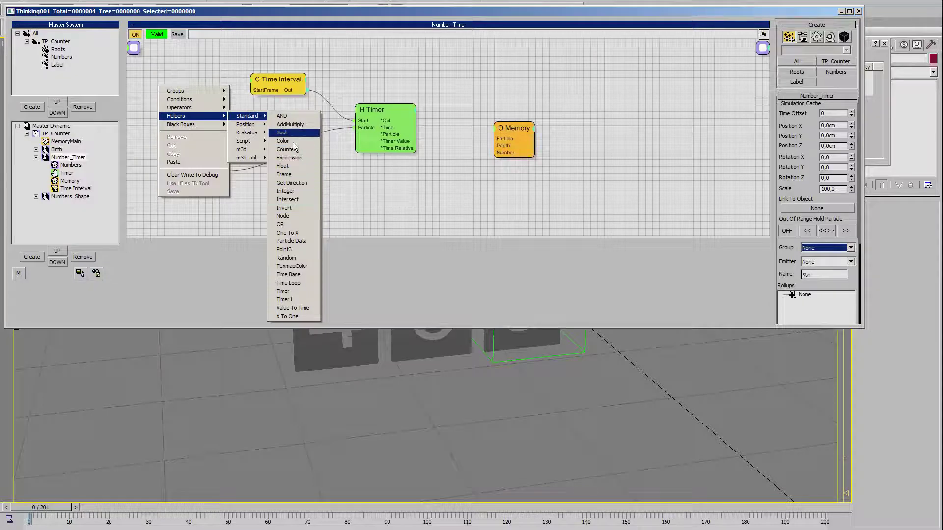
# Step: Add a Frame helper into Time Interval's StartFrame and connect the Timer to Memory
pyautogui.click(283, 174)
pyautogui.click(207, 93)
pyautogui.moveTo(208, 93)
pyautogui.mouseDown()
pyautogui.moveTo(251, 91)
pyautogui.moveTo(192, 92)
pyautogui.mouseUp()
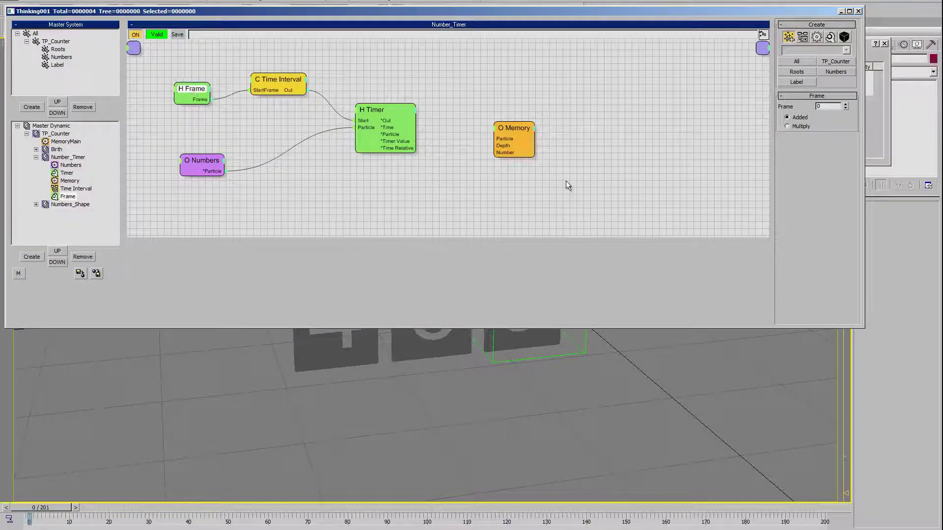
pyautogui.moveTo(379, 107); pyautogui.dragTo(343, 129)
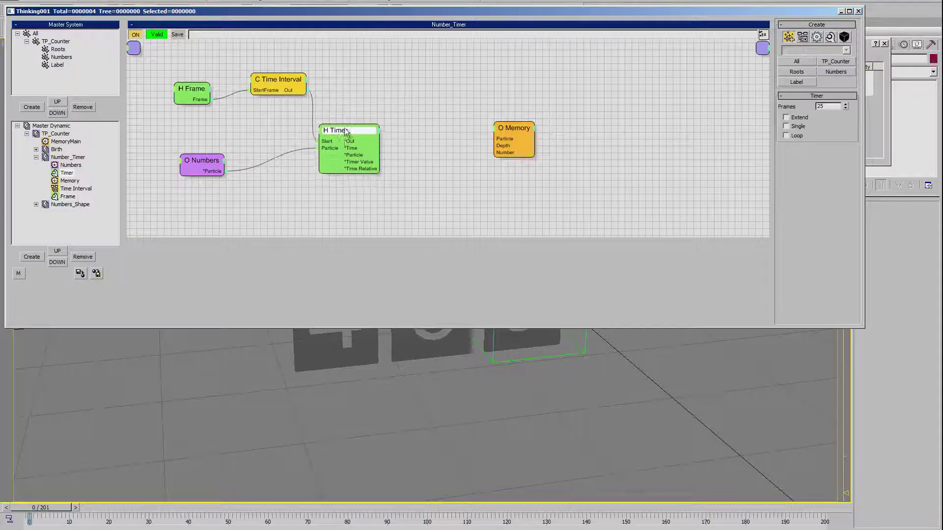
pyautogui.moveTo(519, 151); pyautogui.dragTo(513, 161)
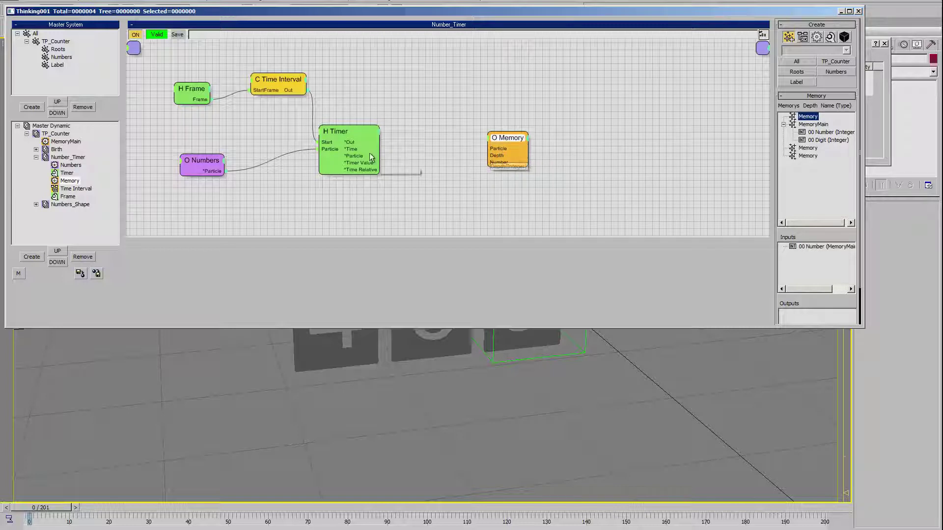
pyautogui.moveTo(488, 152); pyautogui.dragTo(511, 125)
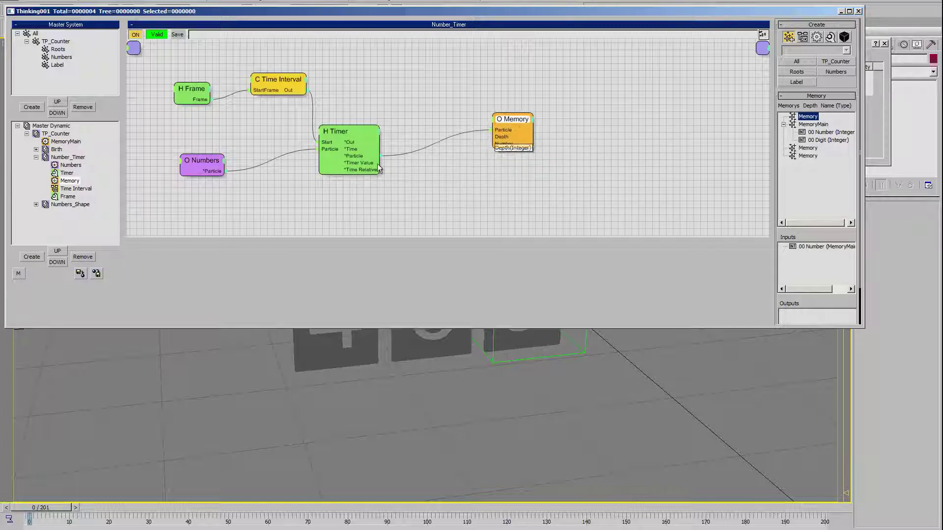
pyautogui.moveTo(353, 131); pyautogui.dragTo(369, 124)
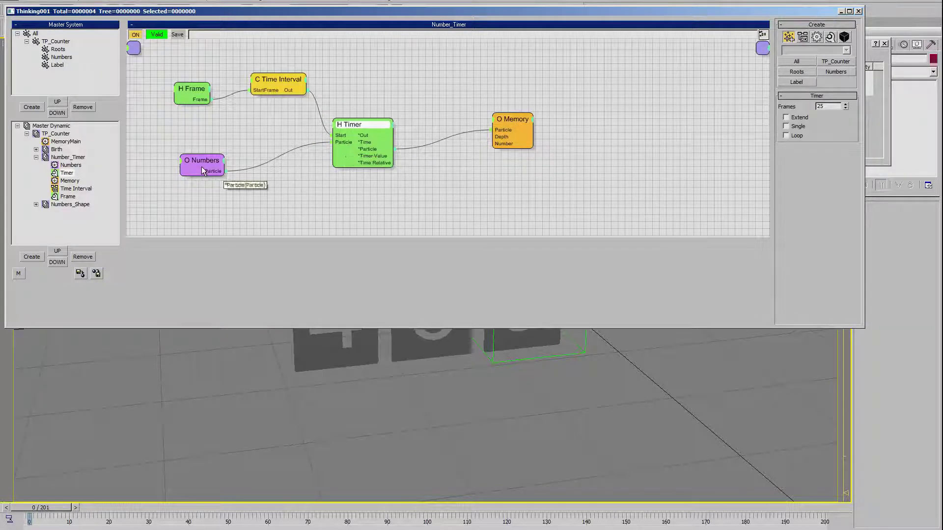
pyautogui.moveTo(200, 166); pyautogui.dragTo(197, 152)
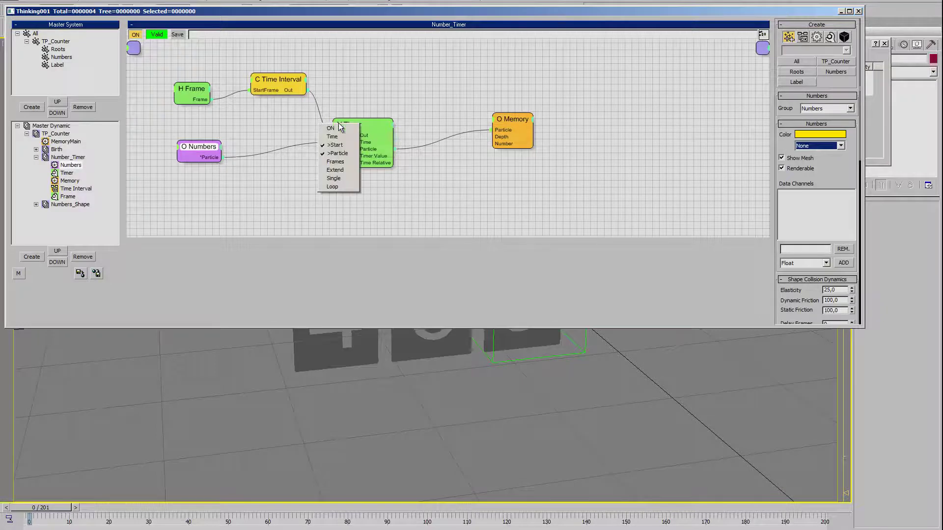
pyautogui.moveTo(337, 123); pyautogui.dragTo(367, 125)
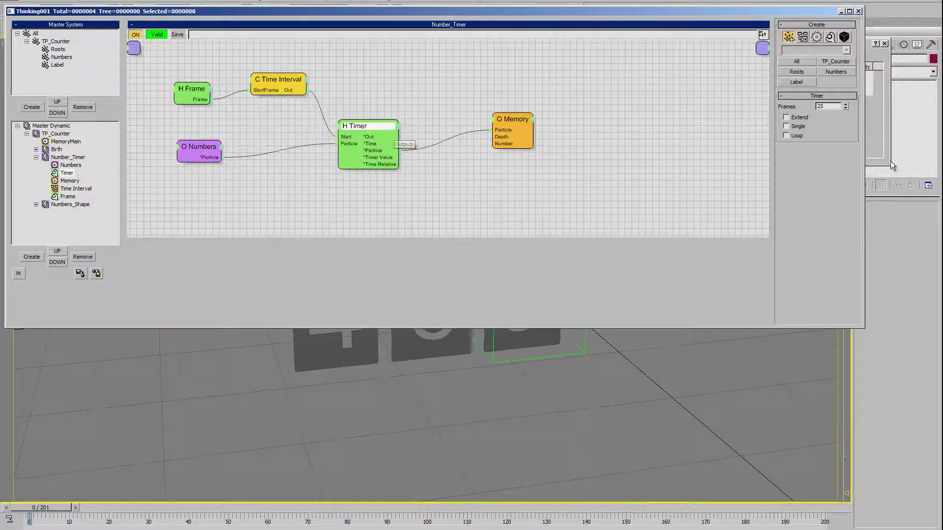
# Step: Expose the Timer's Frames value (25) as a node input
pyautogui.doubleClick(818, 106)
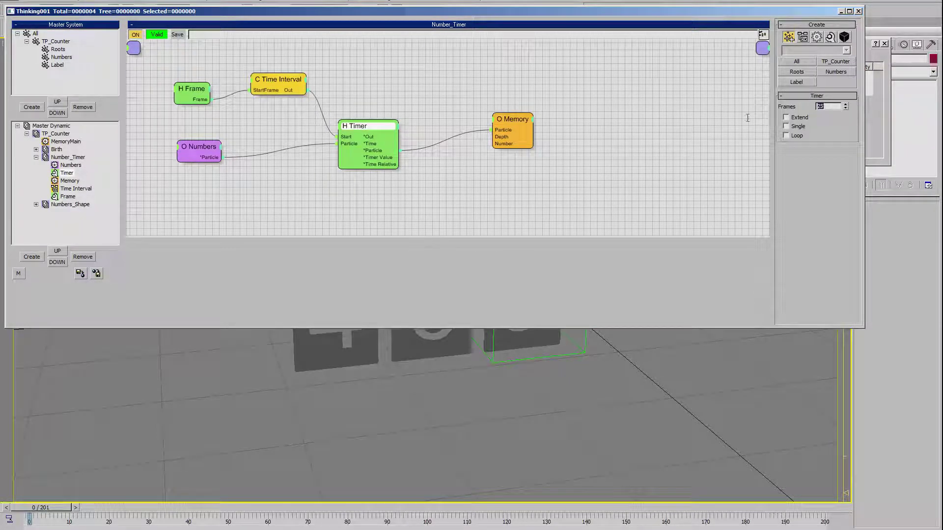
pyautogui.rightClick(342, 130)
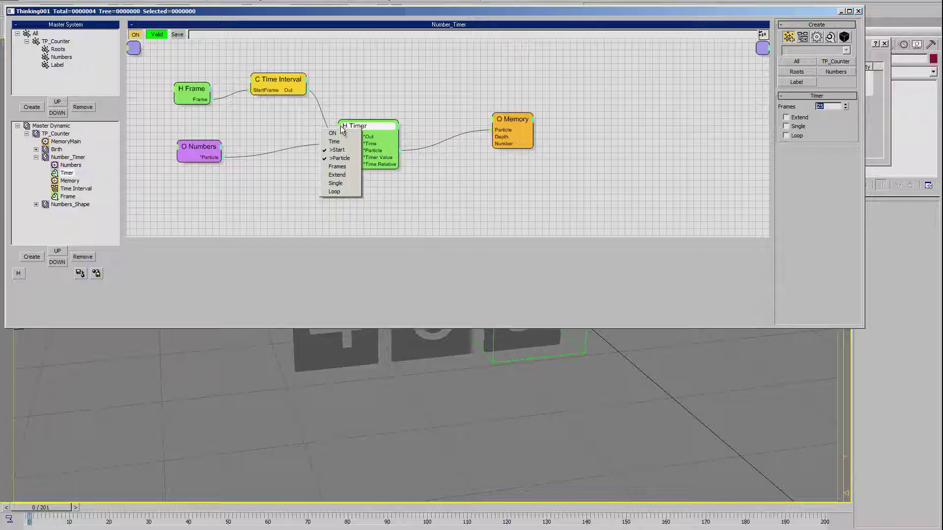
pyautogui.click(339, 167)
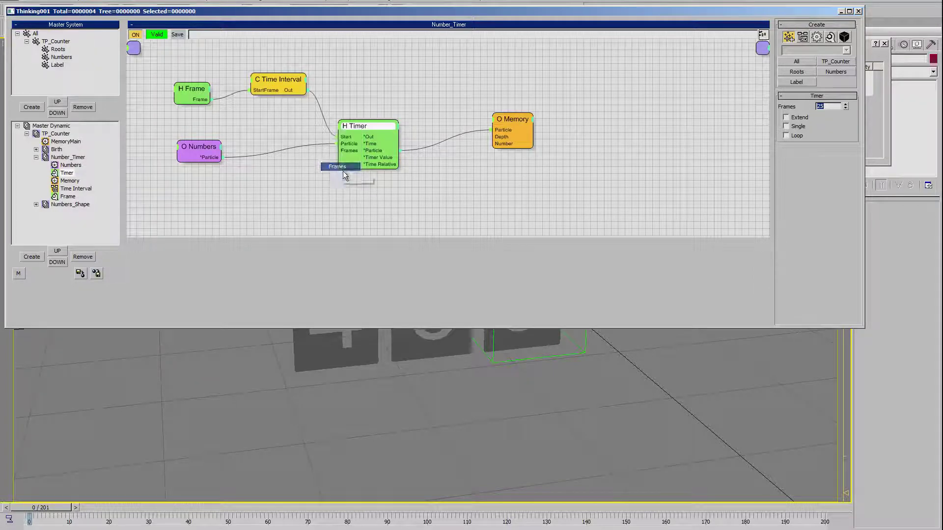
pyautogui.rightClick(244, 180)
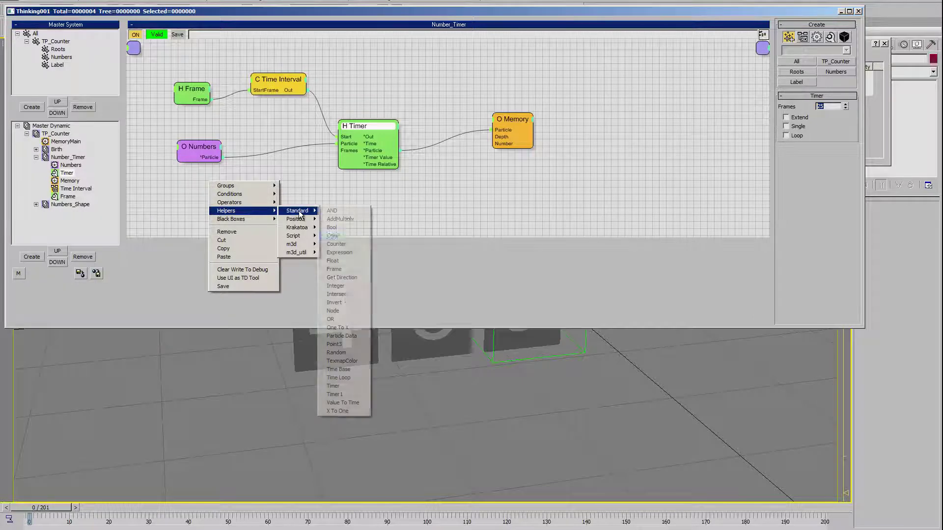
# Step: Add an Integer helper wired to Timer Frames, named TimerCycle with value 100
pyautogui.click(351, 288)
pyautogui.moveTo(268, 191); pyautogui.dragTo(254, 196)
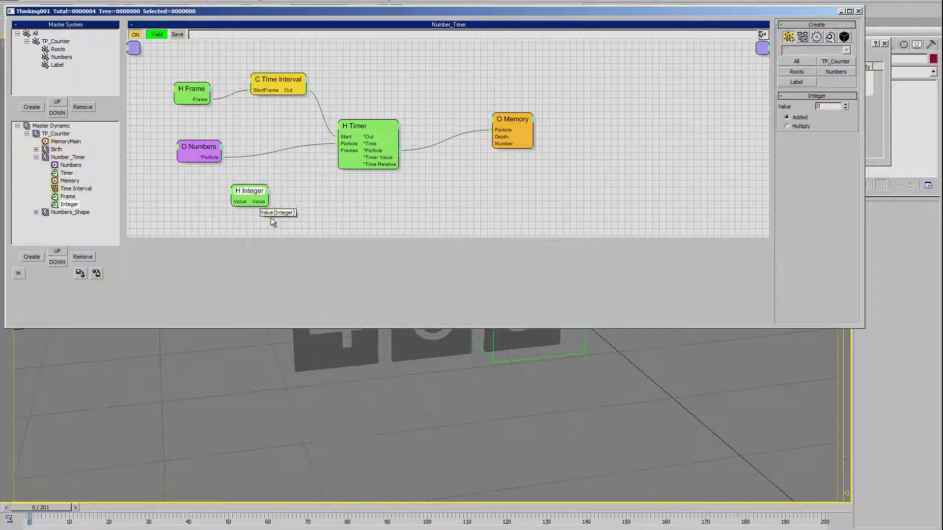
pyautogui.moveTo(338, 156); pyautogui.dragTo(338, 150)
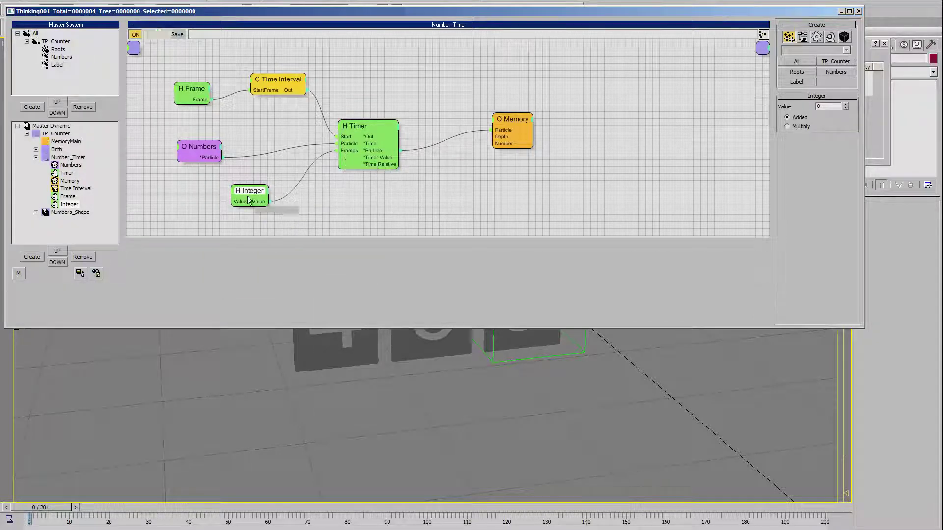
pyautogui.moveTo(248, 191); pyautogui.dragTo(240, 189)
pyautogui.click(70, 205)
pyautogui.click(74, 206)
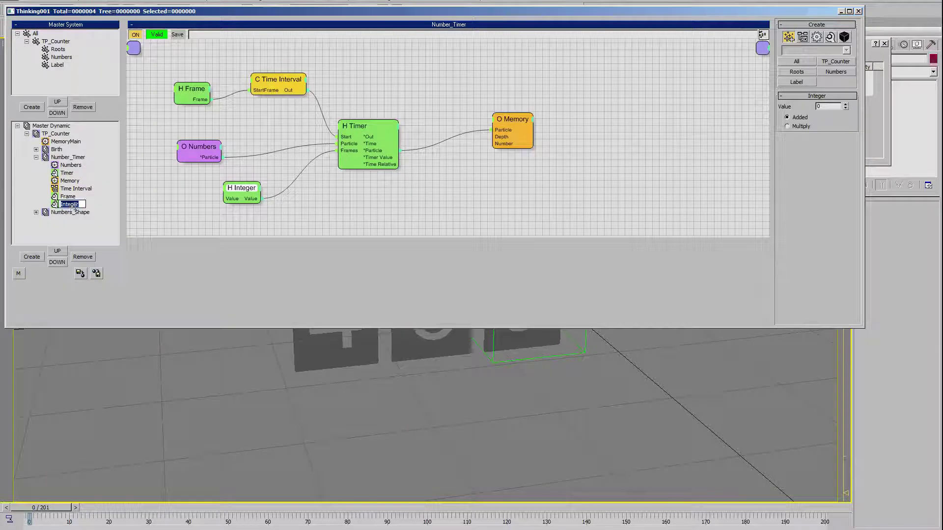
pyautogui.write('T')
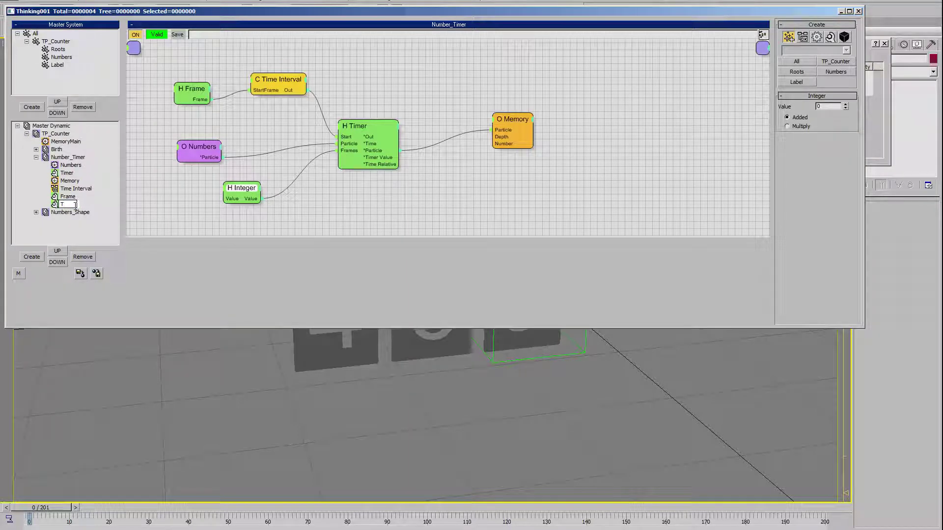
pyautogui.write('imerCy')
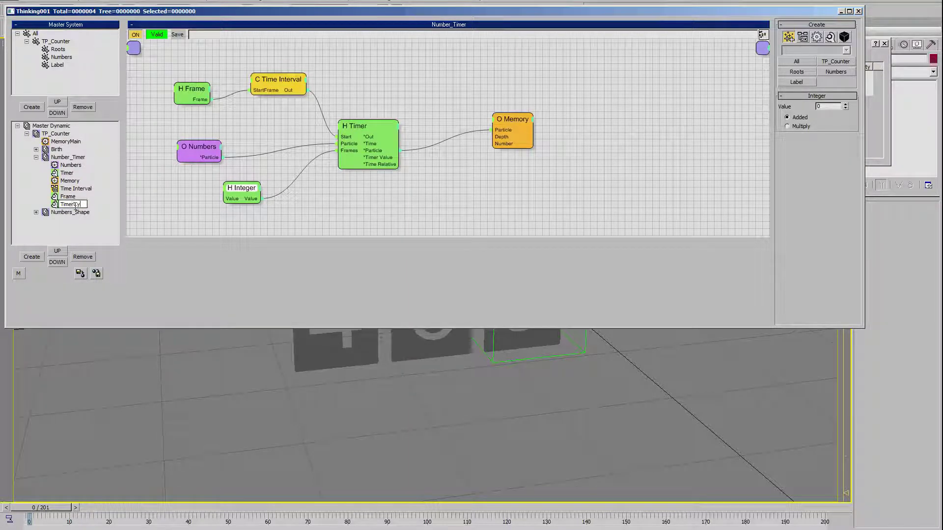
pyautogui.write('cle')
pyautogui.press('Return')
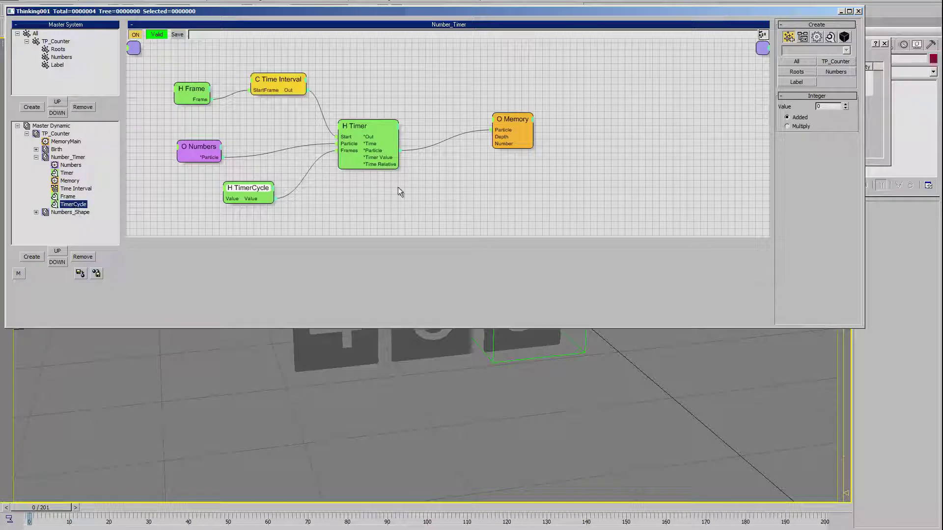
pyautogui.doubleClick(838, 106)
pyautogui.write('100')
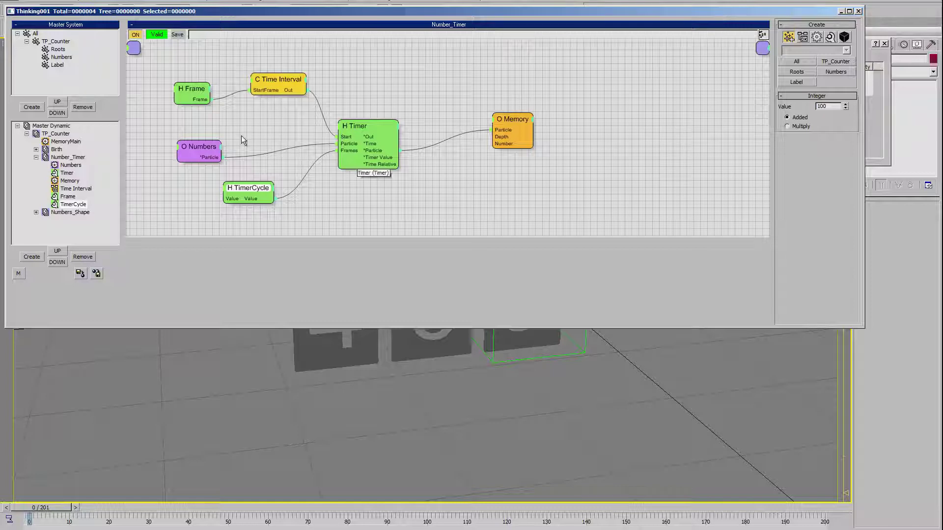
# Step: Rearrange the Frame, Numbers, TimerCycle, Timer and Memory nodes into a tidy layout
pyautogui.moveTo(194, 97); pyautogui.dragTo(195, 89)
pyautogui.moveTo(180, 138); pyautogui.dragTo(163, 122)
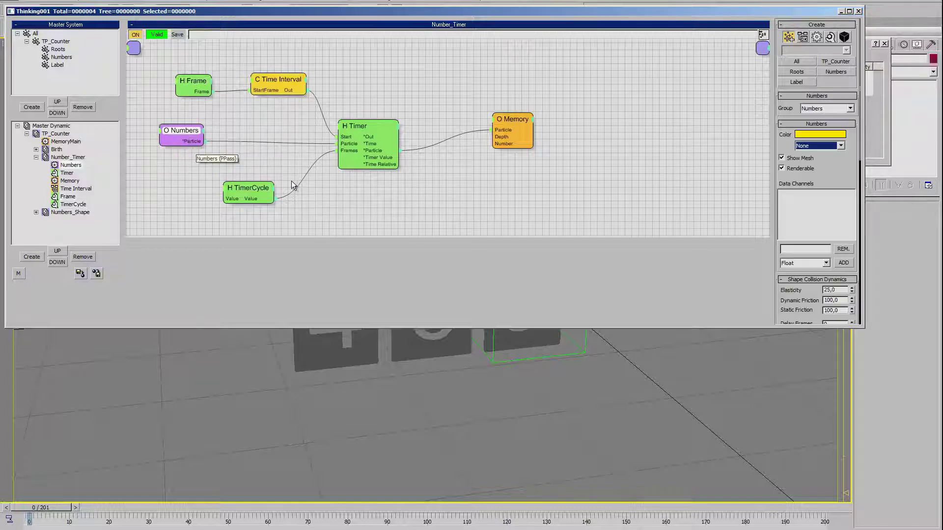
pyautogui.moveTo(248, 187); pyautogui.dragTo(205, 182)
pyautogui.moveTo(367, 129); pyautogui.dragTo(350, 128)
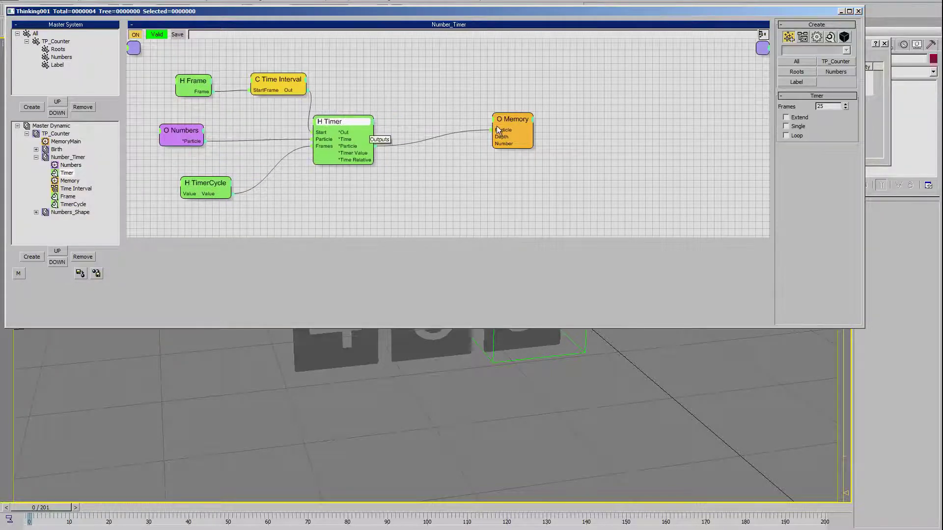
pyautogui.moveTo(496, 126); pyautogui.dragTo(529, 109)
pyautogui.moveTo(355, 126); pyautogui.dragTo(373, 113)
pyautogui.rightClick(343, 180)
pyautogui.moveTo(361, 209)
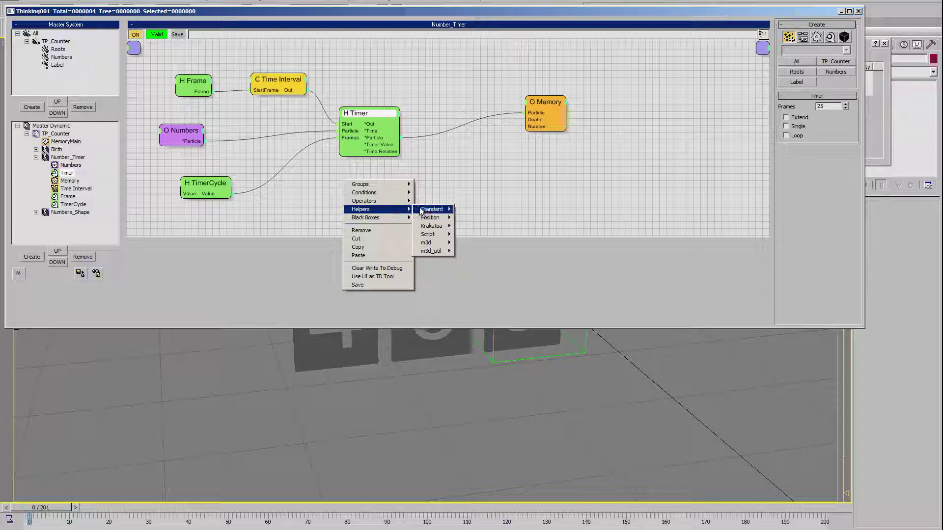
pyautogui.moveTo(432, 210)
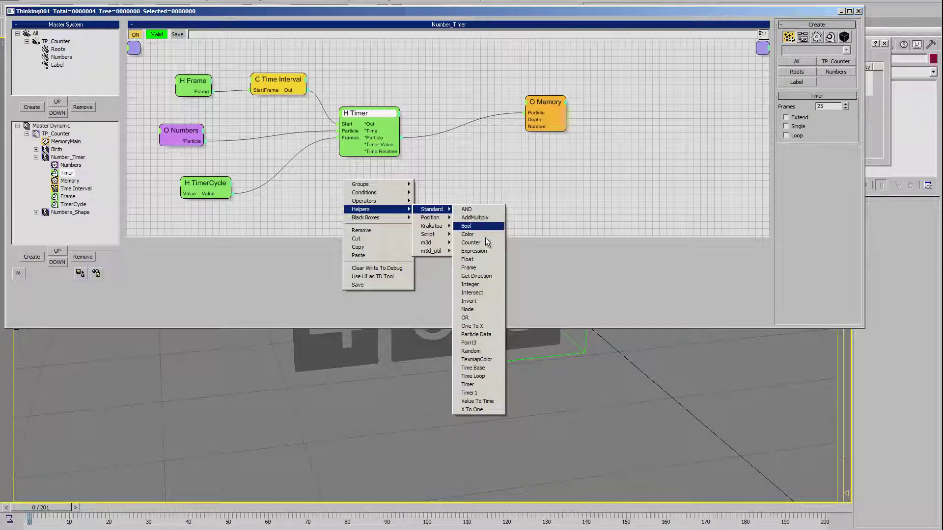
# Step: Add an integer helper under the Timer node and name it StartNumber
pyautogui.click(470, 284)
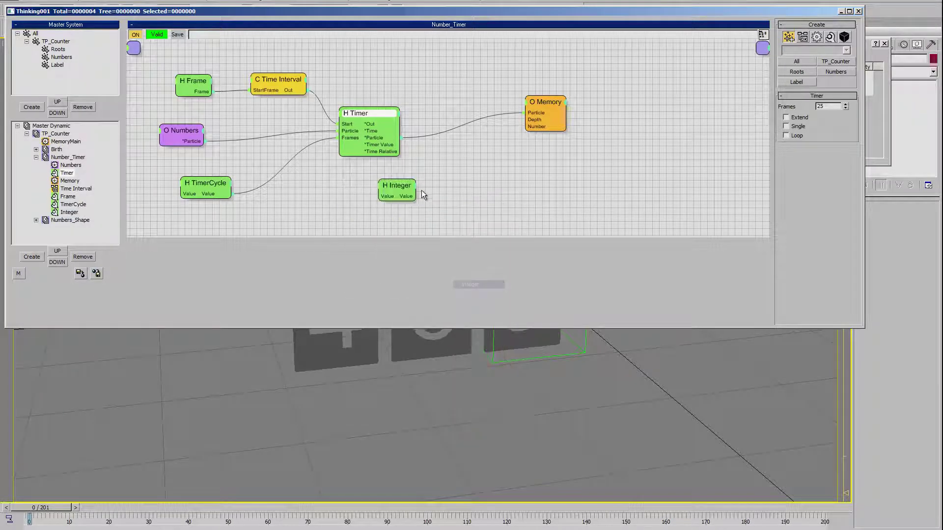
pyautogui.moveTo(392, 186); pyautogui.dragTo(423, 178)
pyautogui.click(67, 212)
pyautogui.write('StartNumbe')
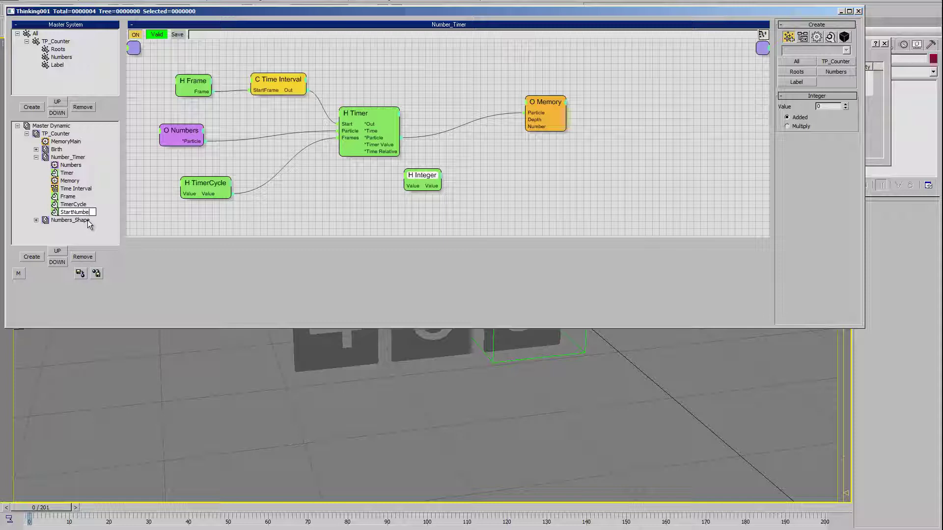
pyautogui.write('r')
pyautogui.press('Return')
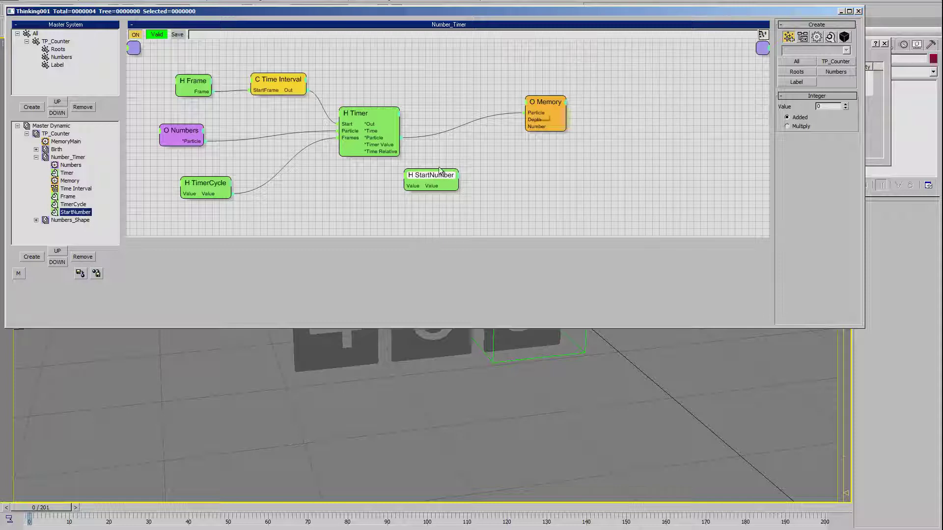
# Step: Name the second integer helper EndNumber
pyautogui.moveTo(432, 179)
pyautogui.mouseDown()
pyautogui.moveTo(448, 181)
pyautogui.moveTo(447, 216)
pyautogui.mouseUp()
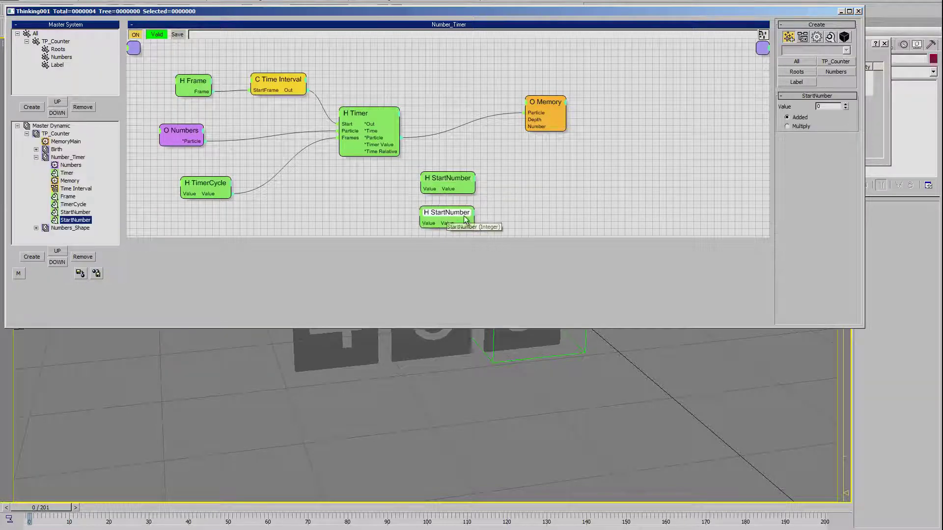
pyautogui.click(77, 220)
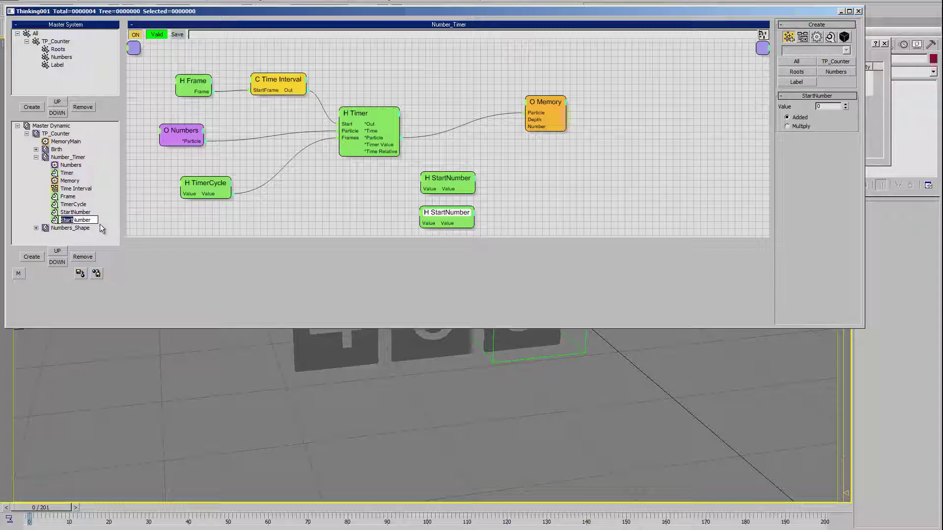
pyautogui.write('End')
pyautogui.press('Return')
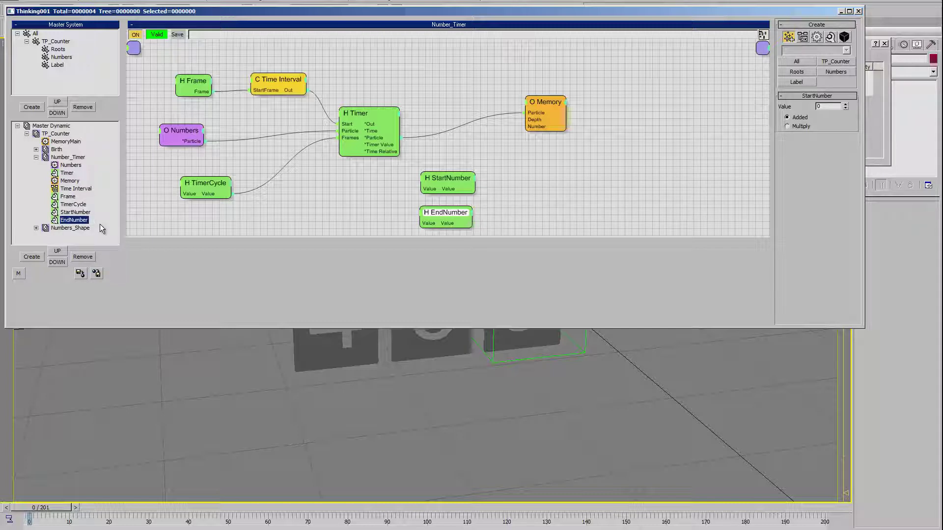
# Step: Arrange StartNumber, EndNumber, Timer and Memory nodes neatly in the graph
pyautogui.moveTo(448, 178); pyautogui.dragTo(442, 179)
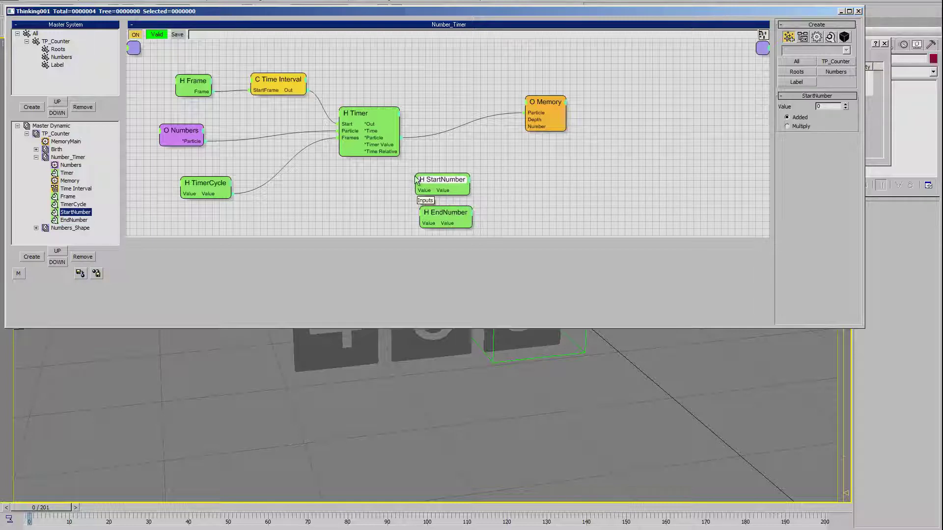
pyautogui.keyDown('ctrl'); pyautogui.click(463, 216); pyautogui.keyUp('ctrl')
pyautogui.moveTo(463, 216); pyautogui.dragTo(439, 225)
pyautogui.scroll(-1, 537, 144)
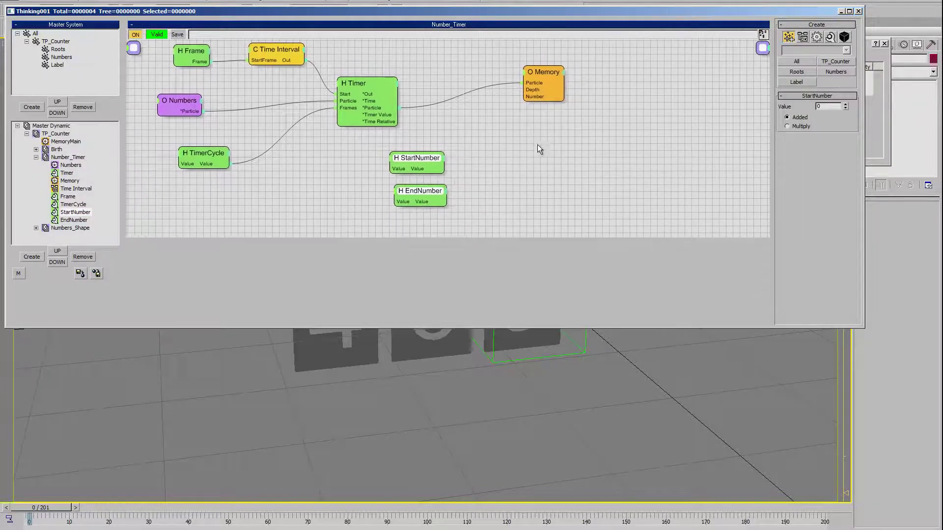
pyautogui.moveTo(547, 74); pyautogui.dragTo(580, 75)
pyautogui.moveTo(353, 83); pyautogui.dragTo(357, 77)
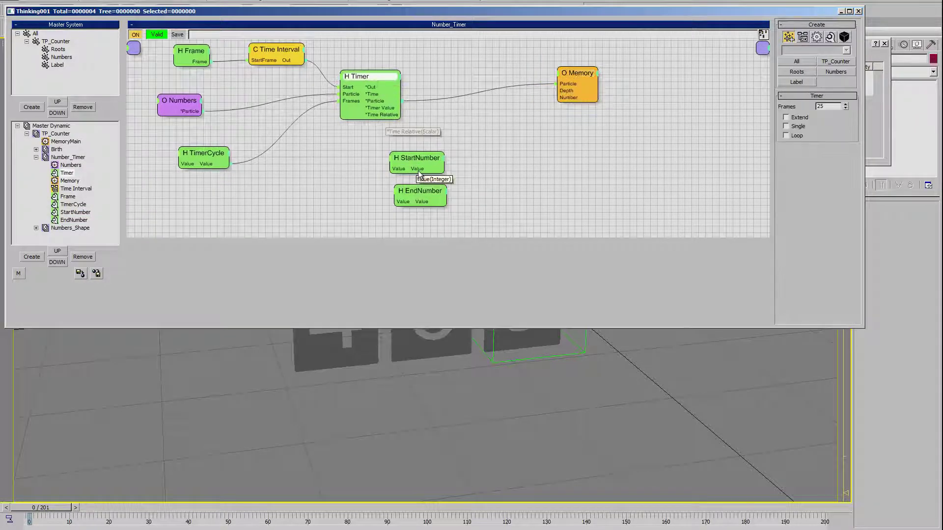
pyautogui.moveTo(413, 164); pyautogui.dragTo(419, 195)
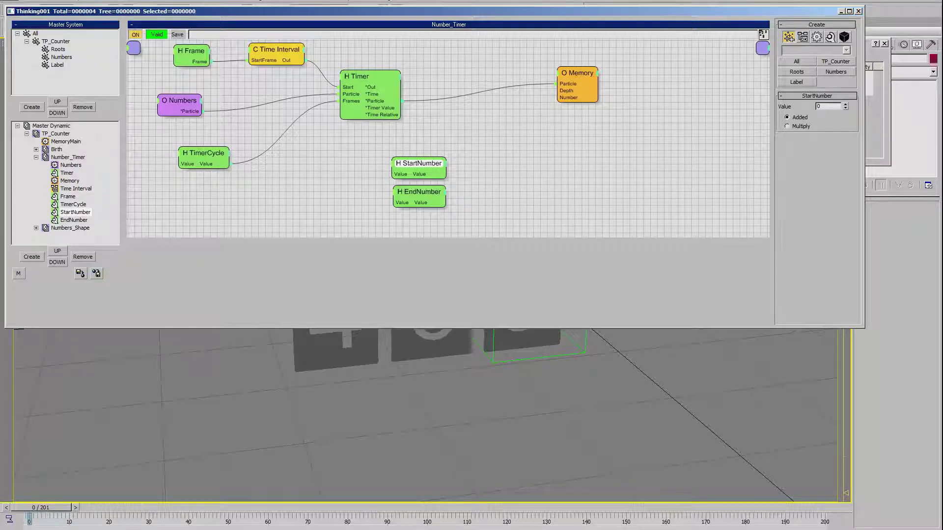
pyautogui.moveTo(373, 80); pyautogui.dragTo(365, 79)
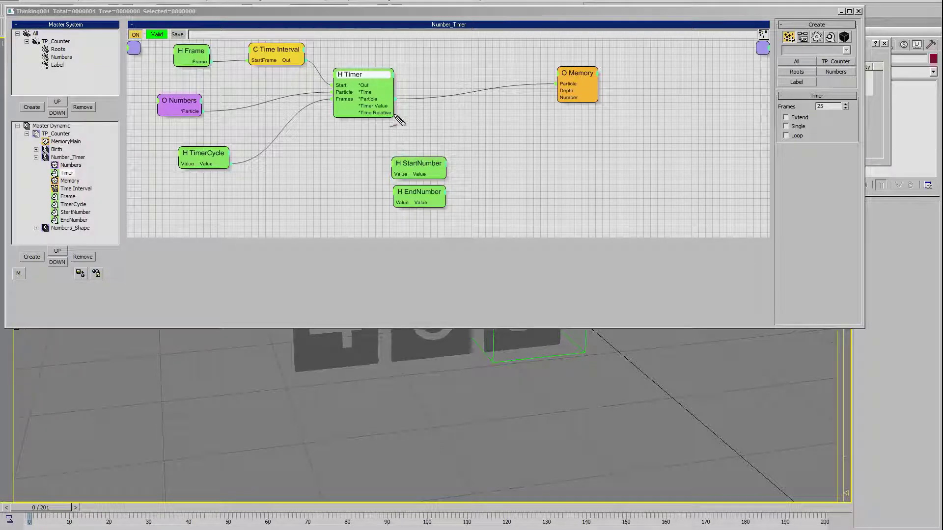
pyautogui.moveTo(394, 116)
pyautogui.mouseDown()
pyautogui.moveTo(416, 132)
pyautogui.moveTo(468, 137)
pyautogui.mouseUp()
pyautogui.moveTo(476, 138); pyautogui.dragTo(486, 140)
pyautogui.moveTo(497, 140); pyautogui.dragTo(518, 139)
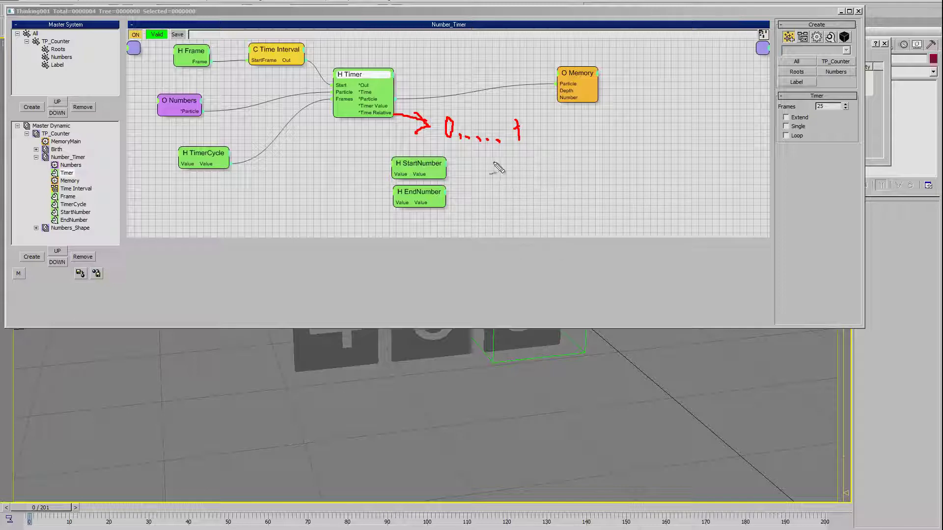
pyautogui.moveTo(477, 156)
pyautogui.mouseDown()
pyautogui.moveTo(477, 181)
pyautogui.moveTo(493, 160)
pyautogui.mouseUp()
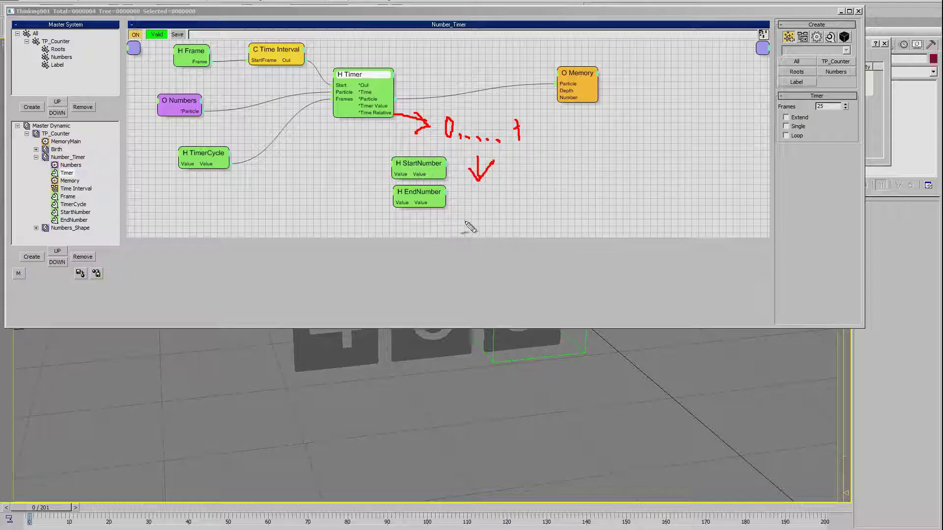
pyautogui.moveTo(462, 206)
pyautogui.mouseDown()
pyautogui.moveTo(460, 228)
pyautogui.moveTo(474, 231)
pyautogui.moveTo(481, 219)
pyautogui.moveTo(500, 235)
pyautogui.moveTo(522, 222)
pyautogui.mouseUp()
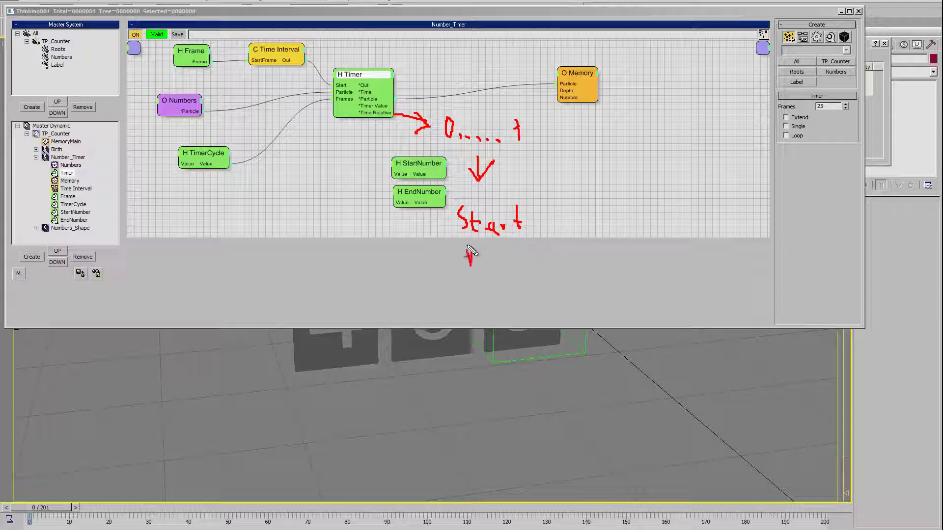
pyautogui.moveTo(467, 266)
pyautogui.mouseDown()
pyautogui.moveTo(486, 240)
pyautogui.moveTo(502, 265)
pyautogui.moveTo(510, 256)
pyautogui.moveTo(523, 264)
pyautogui.mouseUp()
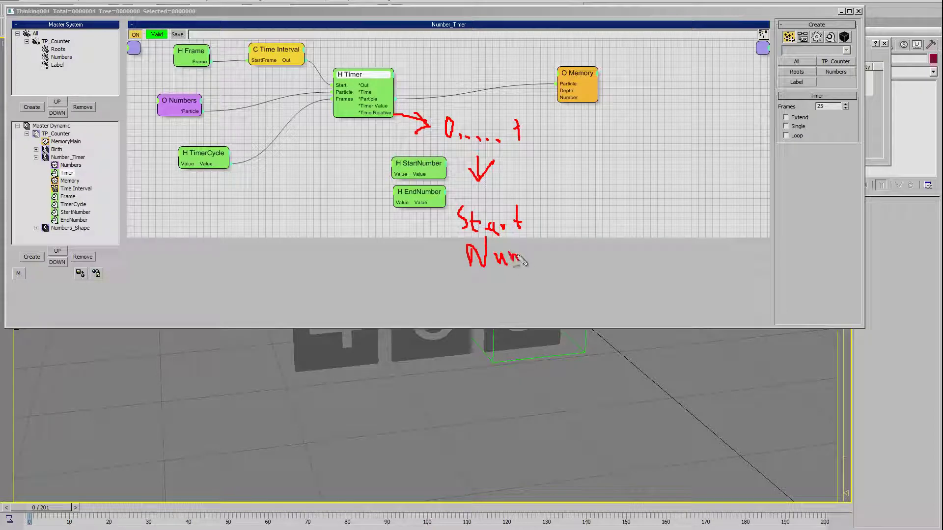
pyautogui.moveTo(546, 227); pyautogui.dragTo(583, 234)
pyautogui.moveTo(598, 232); pyautogui.dragTo(619, 236)
pyautogui.moveTo(649, 200)
pyautogui.mouseDown()
pyautogui.moveTo(648, 225)
pyautogui.moveTo(659, 201)
pyautogui.moveTo(660, 214)
pyautogui.mouseUp()
pyautogui.moveTo(648, 226)
pyautogui.mouseDown()
pyautogui.moveTo(667, 226)
pyautogui.moveTo(672, 216)
pyautogui.moveTo(687, 237)
pyautogui.mouseUp()
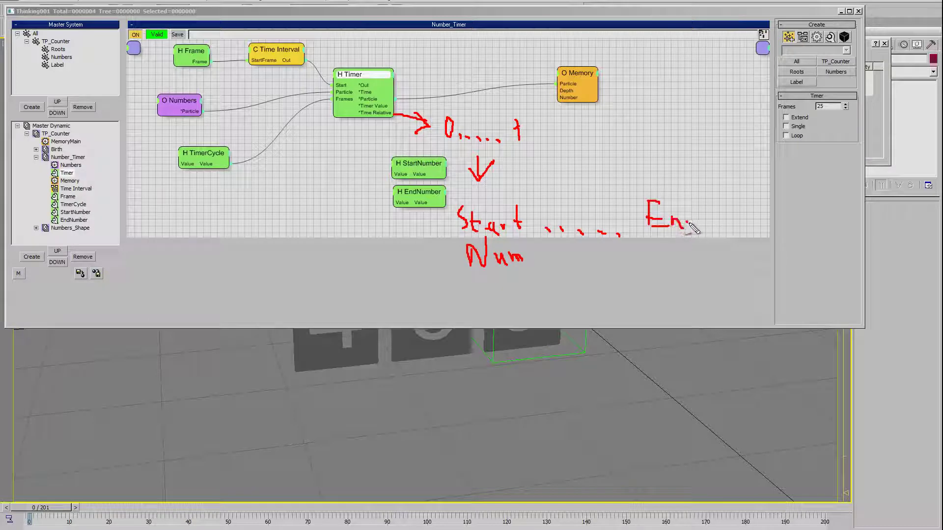
pyautogui.moveTo(692, 197); pyautogui.dragTo(691, 235)
pyautogui.moveTo(653, 263)
pyautogui.mouseDown()
pyautogui.moveTo(672, 262)
pyautogui.moveTo(674, 247)
pyautogui.moveTo(701, 264)
pyautogui.mouseUp()
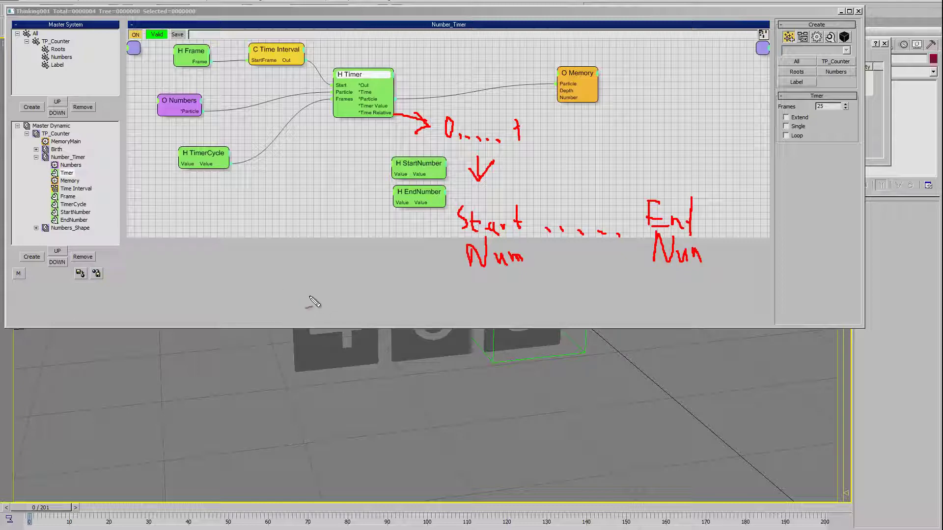
pyautogui.moveTo(325, 280); pyautogui.dragTo(317, 314)
pyautogui.hotkey('ctrl', 'z')
pyautogui.moveTo(316, 279)
pyautogui.mouseDown()
pyautogui.moveTo(306, 313)
pyautogui.moveTo(324, 301)
pyautogui.moveTo(330, 316)
pyautogui.moveTo(328, 294)
pyautogui.moveTo(361, 324)
pyautogui.moveTo(360, 305)
pyautogui.mouseUp()
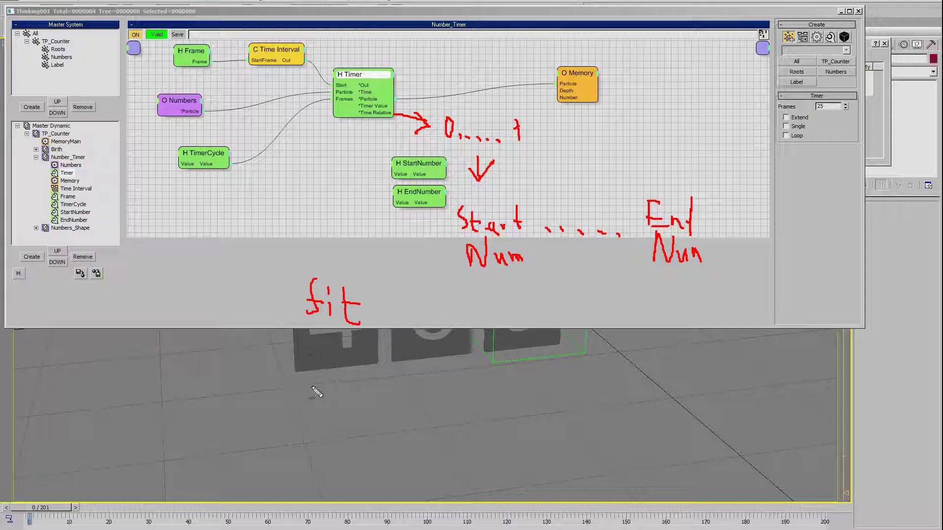
pyautogui.moveTo(312, 376)
pyautogui.mouseDown()
pyautogui.moveTo(330, 370)
pyautogui.moveTo(358, 385)
pyautogui.moveTo(399, 378)
pyautogui.moveTo(405, 400)
pyautogui.moveTo(408, 381)
pyautogui.mouseUp()
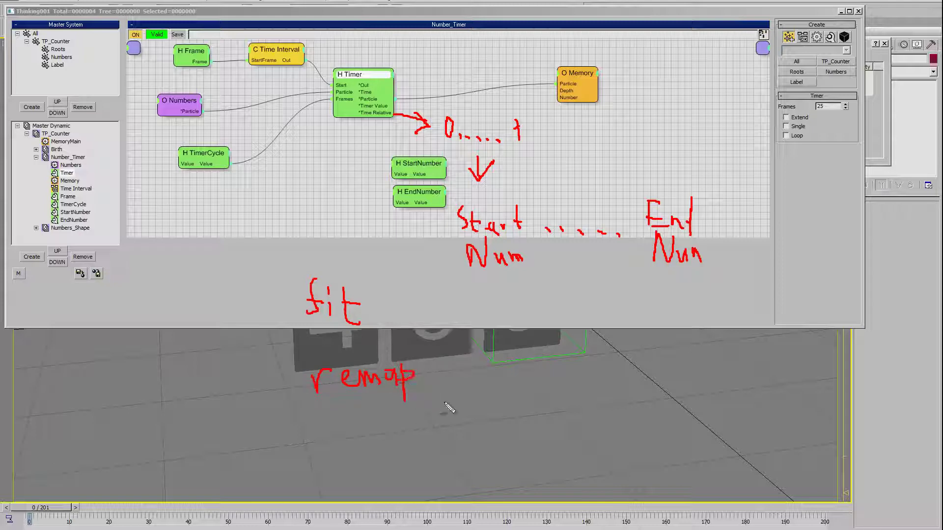
pyautogui.press('Escape')
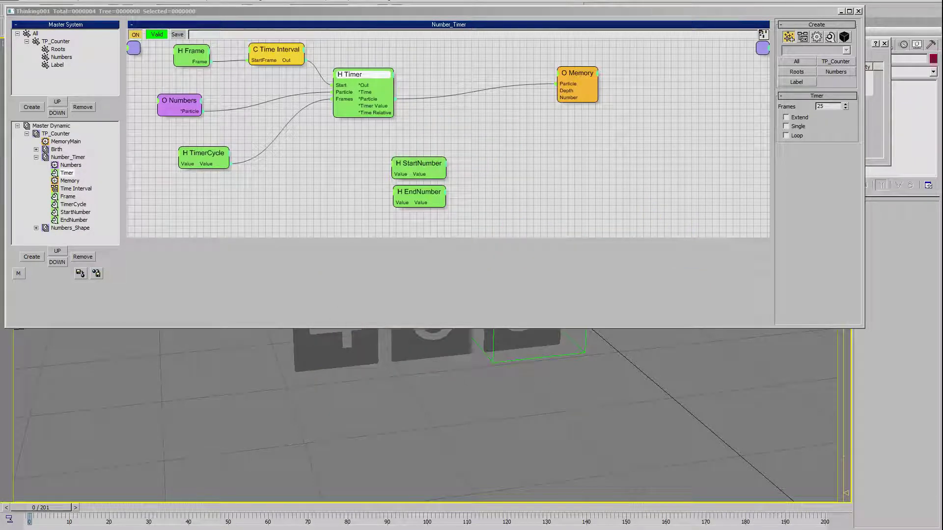
# Step: Copy the 'Value Remapping' answer line low2 + (value - low1) * (high2 - low2) / (high1 - low1)
pyautogui.click(158, 522)
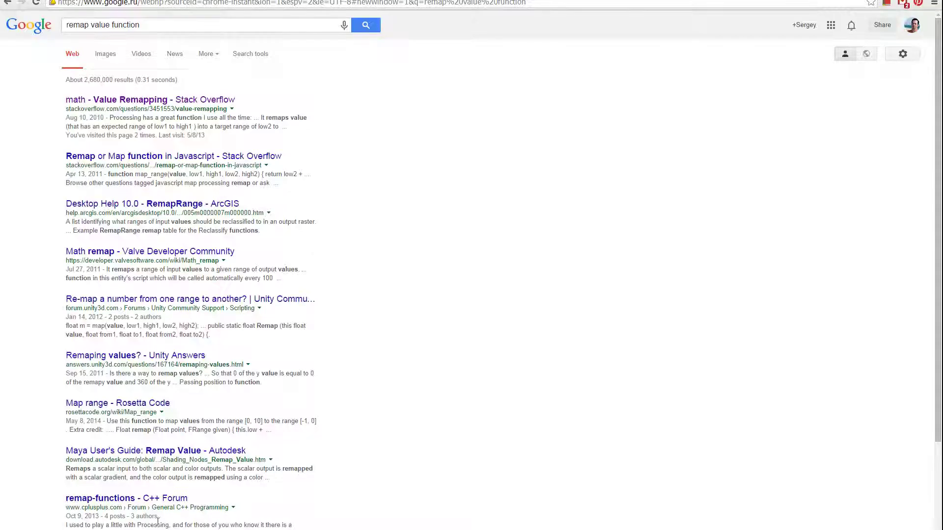
pyautogui.moveTo(155, 28); pyautogui.dragTo(71, 67)
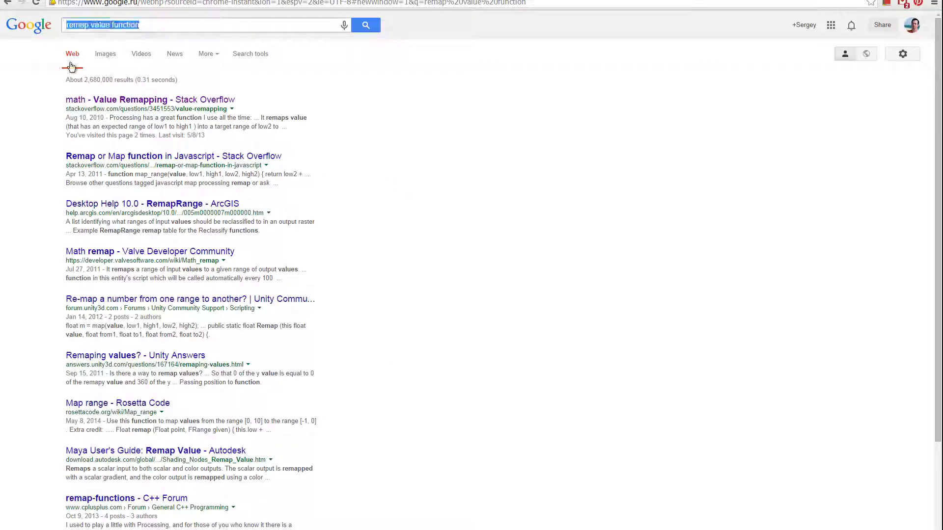
pyautogui.click(164, 103)
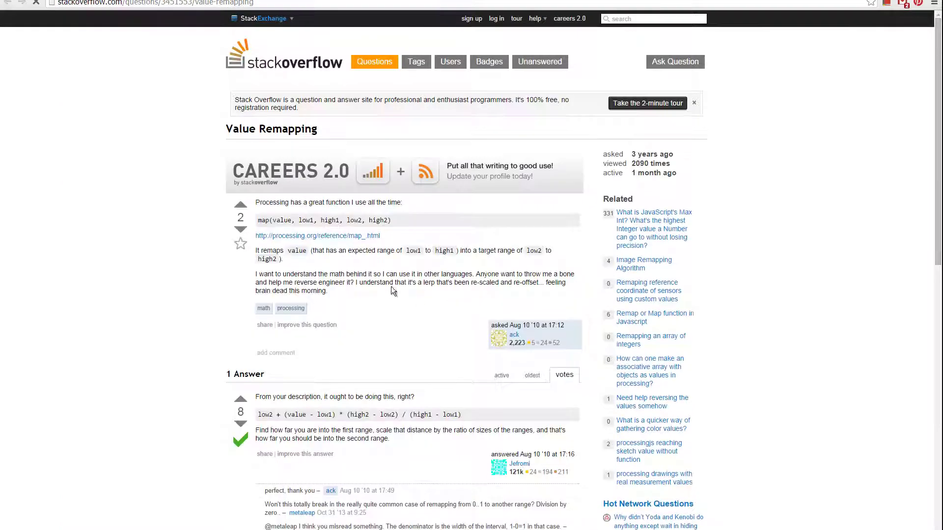
pyautogui.scroll(-3, 410, 278)
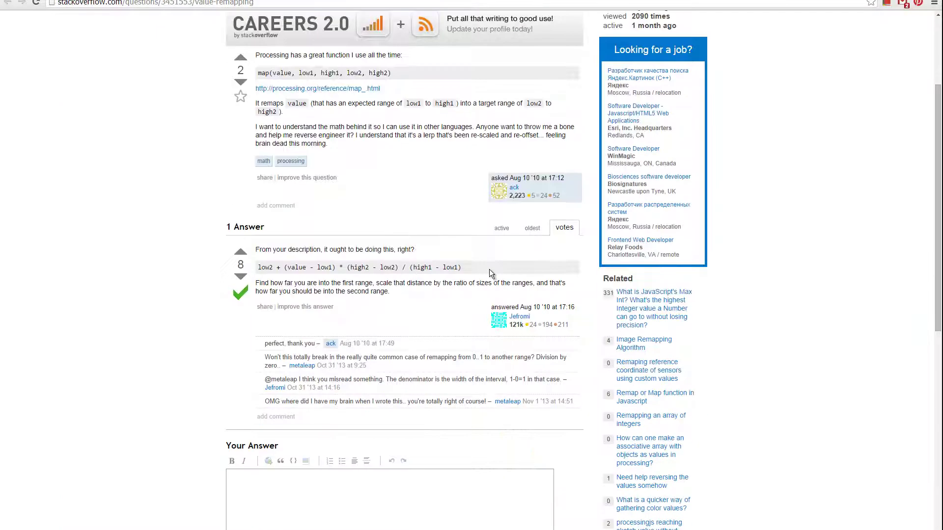
pyautogui.moveTo(490, 273); pyautogui.dragTo(260, 262)
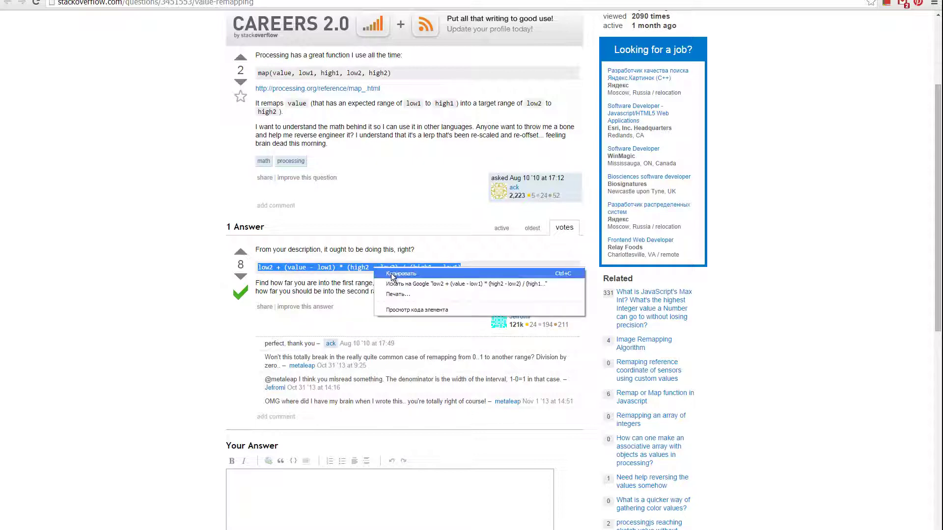
pyautogui.click(393, 274)
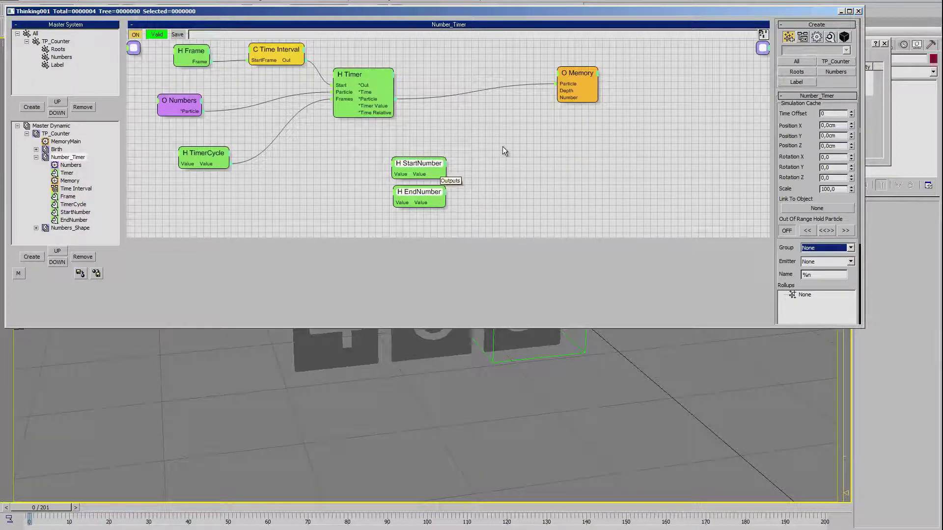
# Step: Add a TP_blackboxes Remap black box with Float inputs and enlarge the node editor
pyautogui.rightClick(465, 131)
pyautogui.moveTo(486, 169)
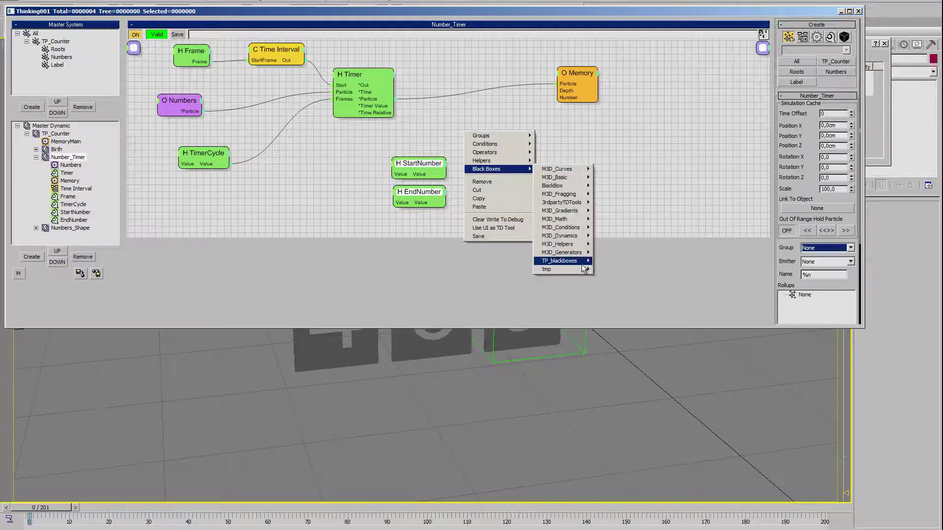
pyautogui.moveTo(560, 261)
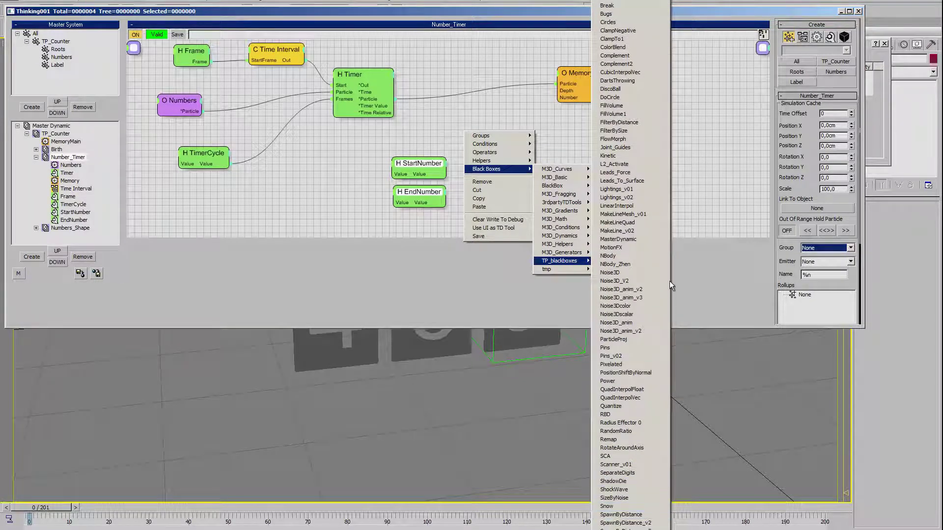
pyautogui.click(635, 439)
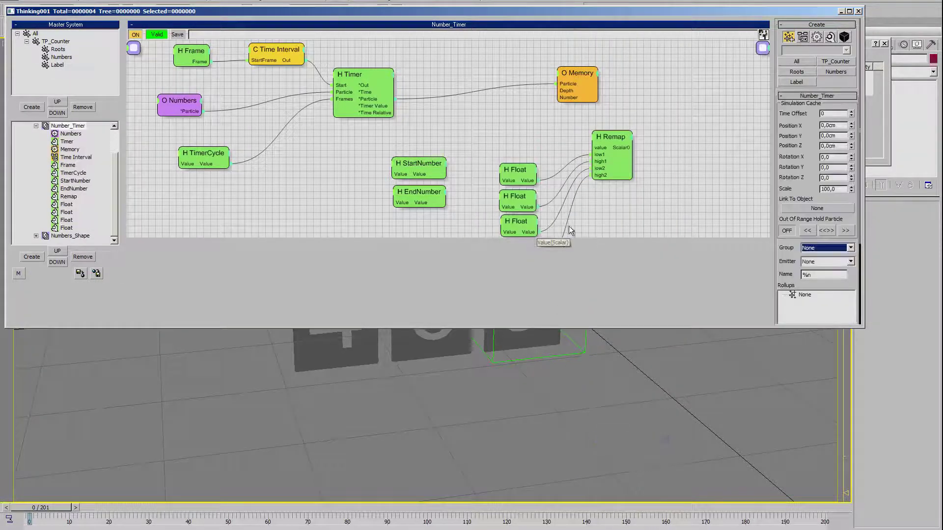
pyautogui.moveTo(591, 216); pyautogui.dragTo(576, 204, button='middle')
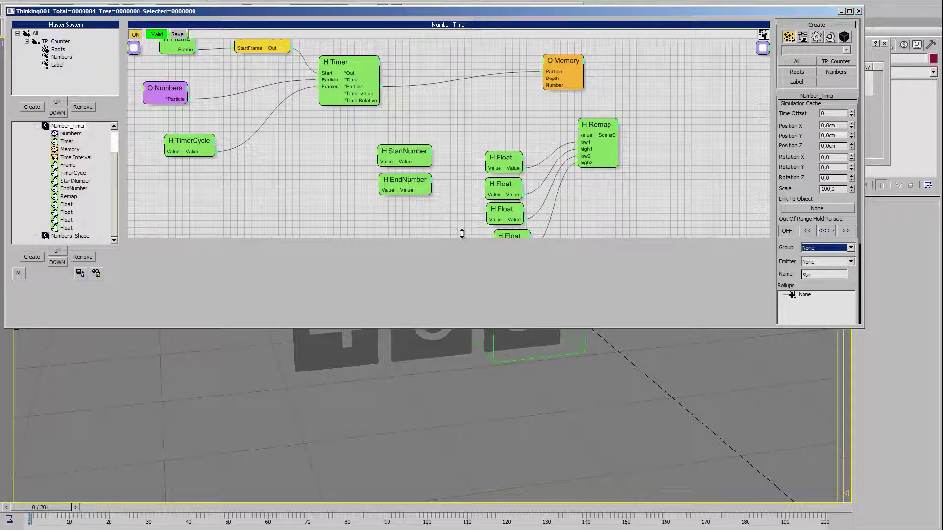
pyautogui.moveTo(462, 233); pyautogui.dragTo(461, 289)
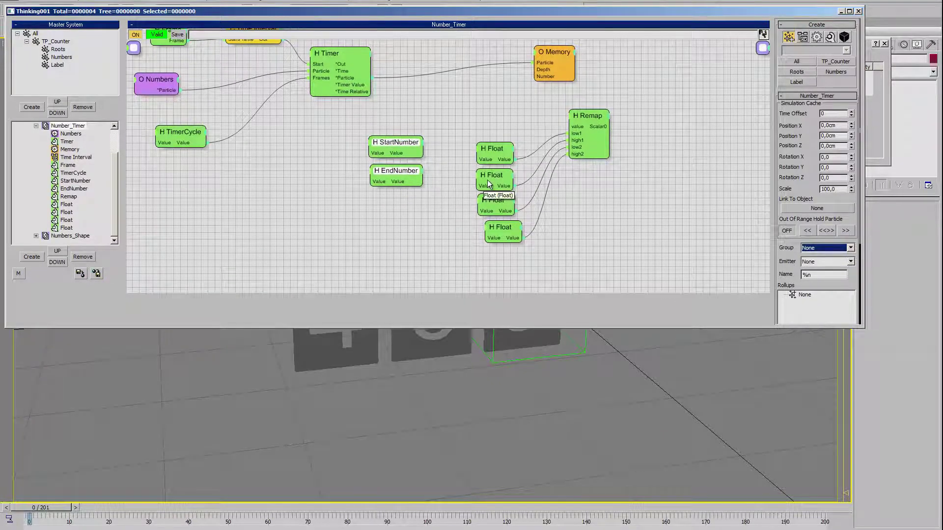
pyautogui.click(470, 155)
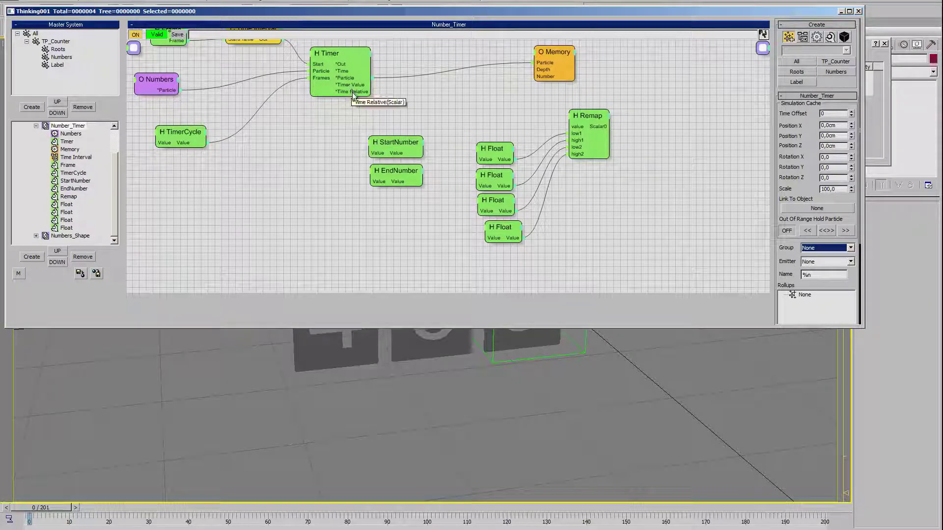
# Step: Wire Timer's Time Relative into Remap's value input and shift the Remap group left
pyautogui.moveTo(352, 93); pyautogui.dragTo(569, 127)
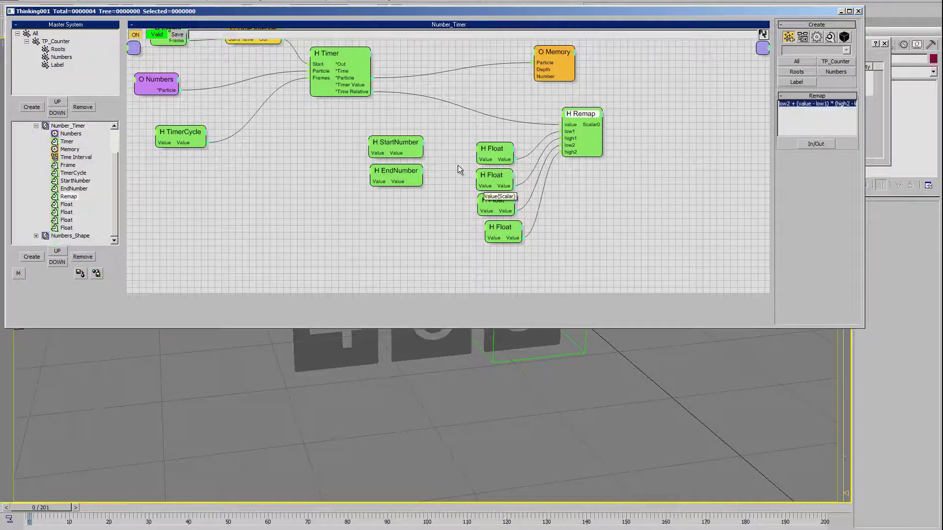
pyautogui.moveTo(468, 102)
pyautogui.mouseDown()
pyautogui.moveTo(552, 261)
pyautogui.moveTo(602, 243)
pyautogui.mouseUp()
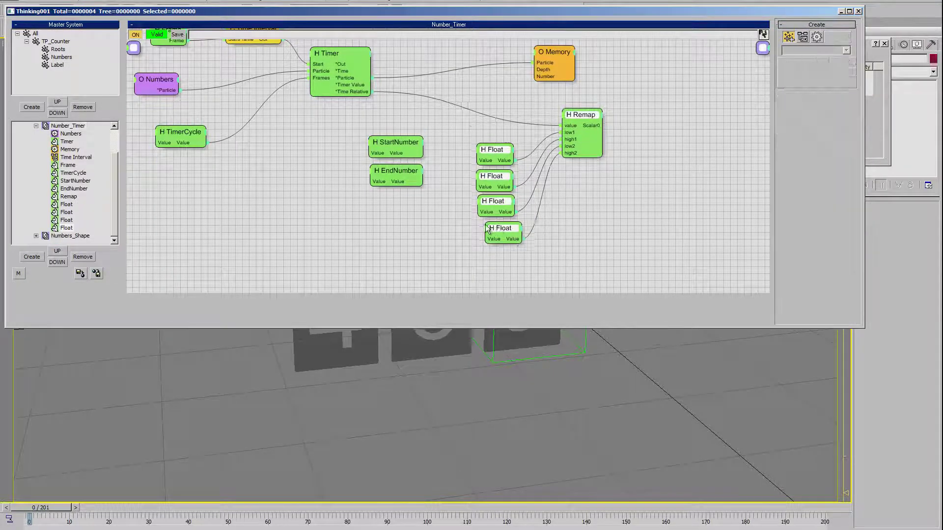
pyautogui.moveTo(495, 227); pyautogui.dragTo(465, 230)
pyautogui.click(560, 218)
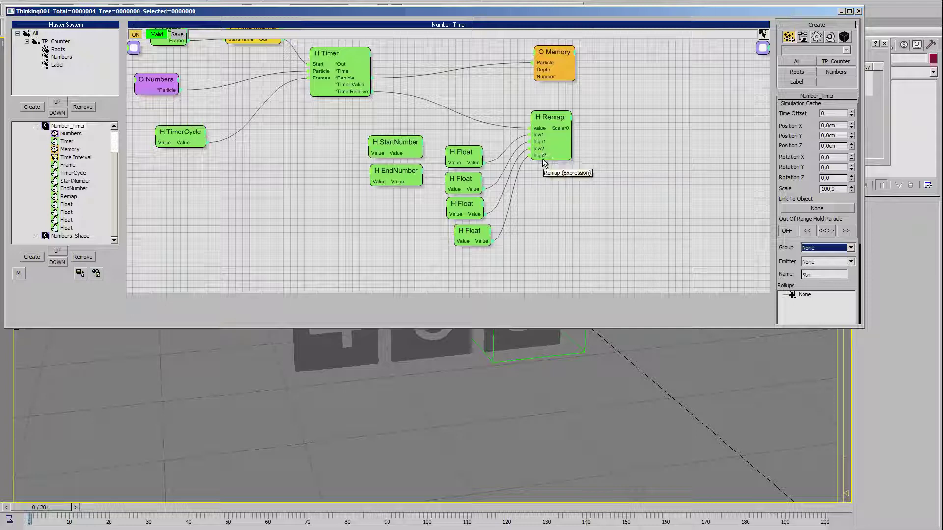
# Step: Remove the two bottom Float nodes from the Remap inputs
pyautogui.moveTo(398, 182); pyautogui.dragTo(395, 250)
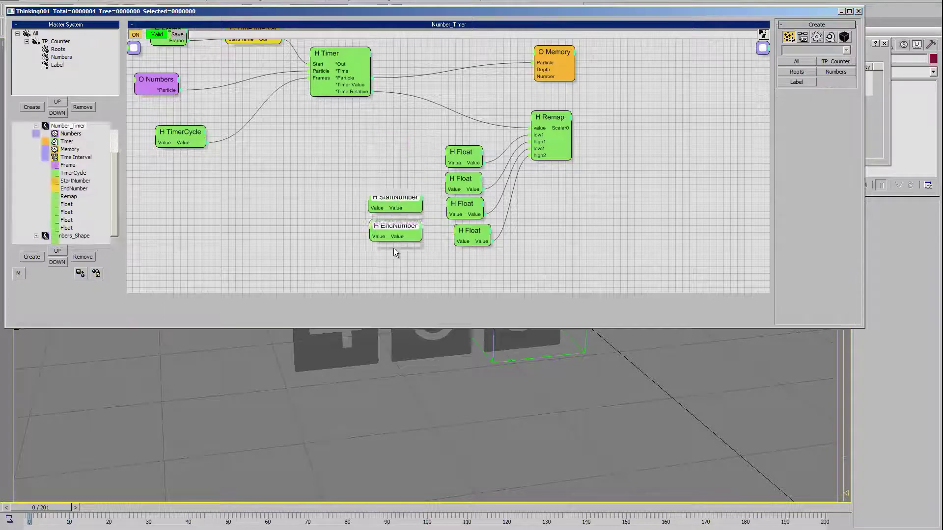
pyautogui.moveTo(462, 153); pyautogui.dragTo(458, 151)
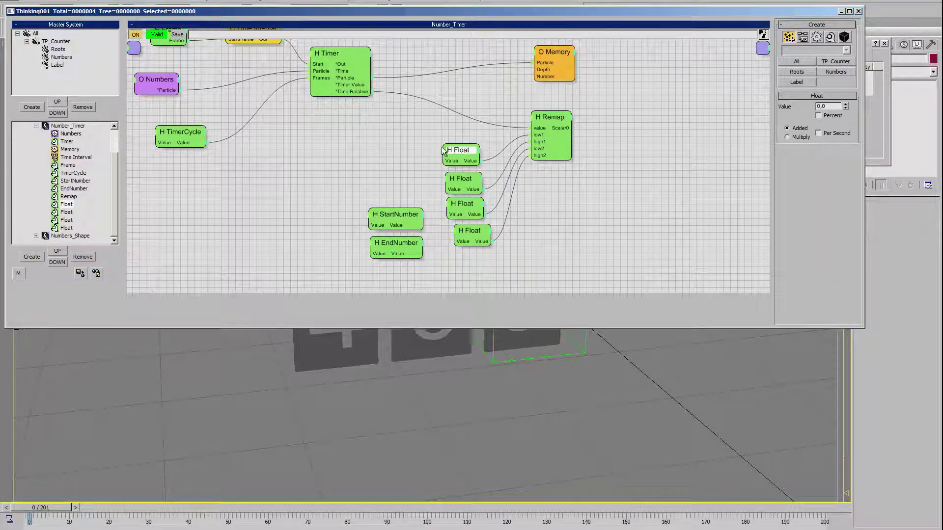
pyautogui.moveTo(466, 153); pyautogui.dragTo(454, 177)
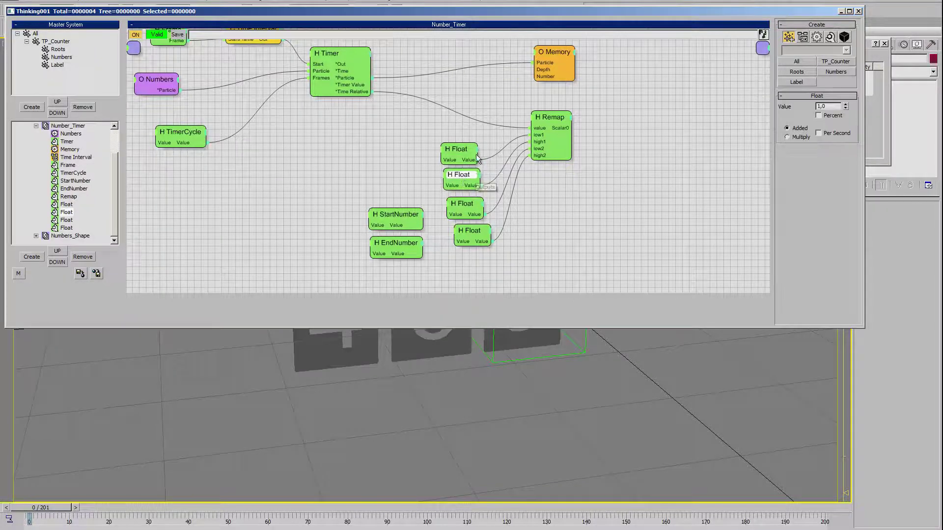
pyautogui.click(491, 260)
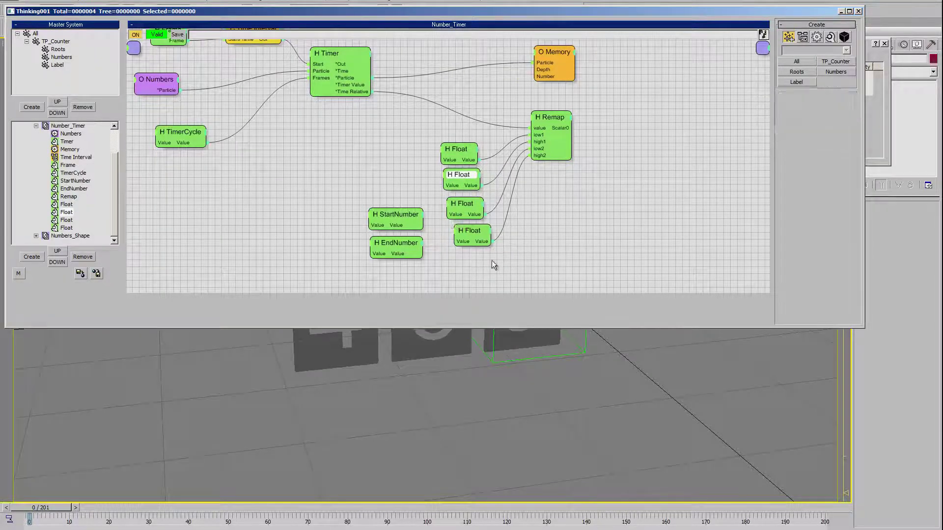
pyautogui.rightClick(448, 233)
pyautogui.click(465, 375)
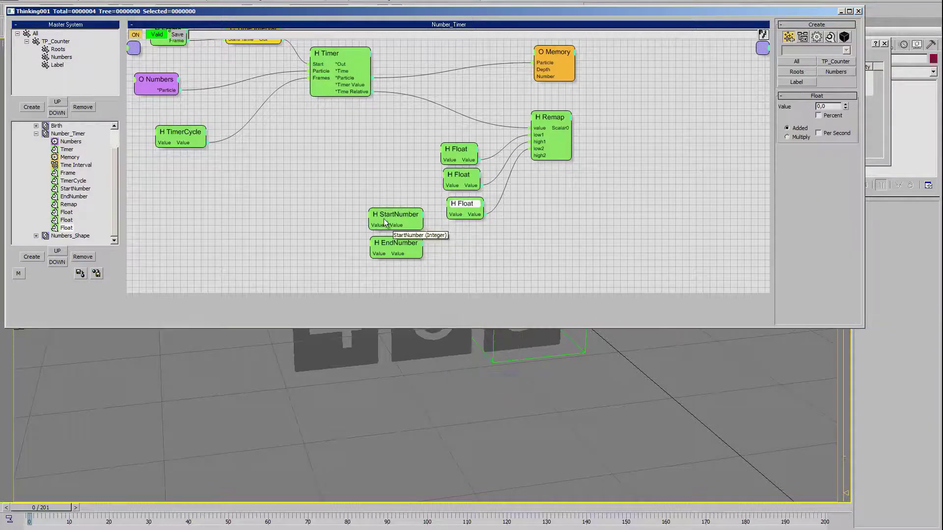
pyautogui.moveTo(347, 201); pyautogui.dragTo(423, 273)
pyautogui.click(473, 205)
pyautogui.rightClick(472, 205)
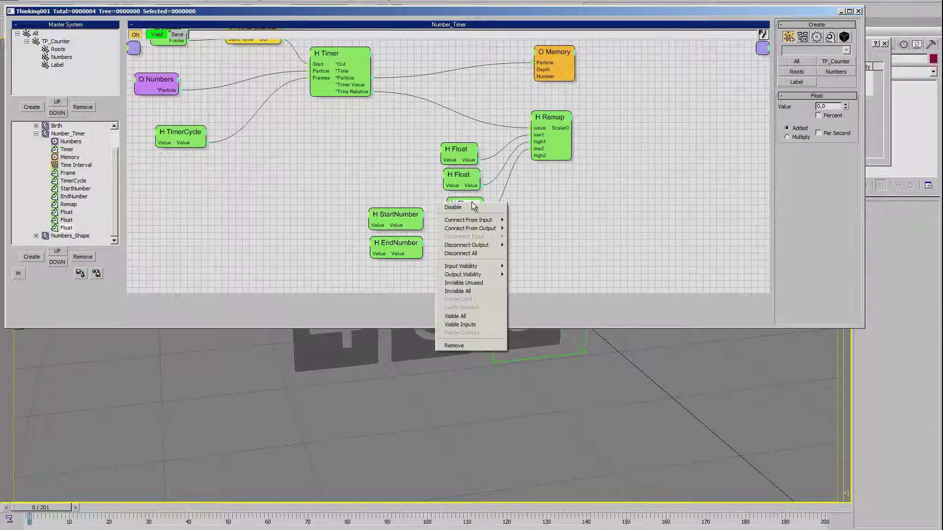
pyautogui.click(453, 346)
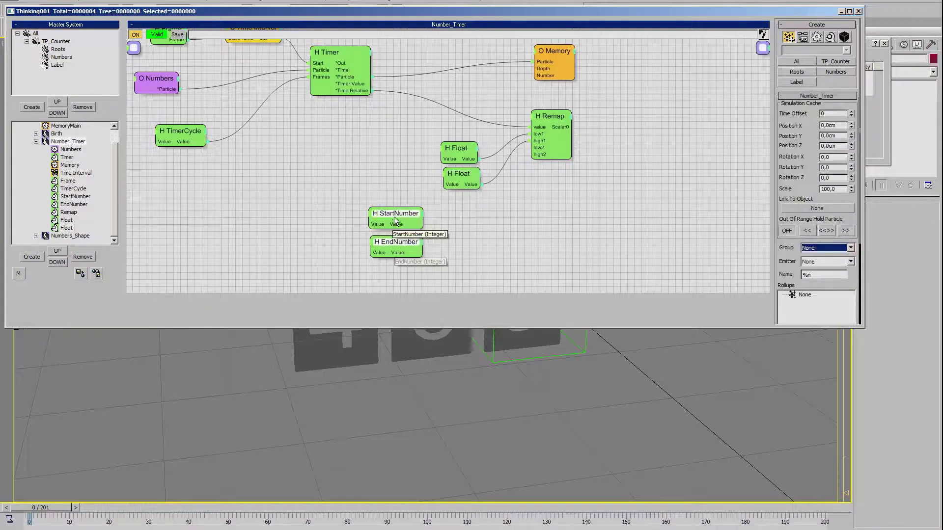
# Step: Wire StartNumber into Remap's low2 and EndNumber into high2
pyautogui.moveTo(395, 220)
pyautogui.mouseDown()
pyautogui.moveTo(418, 229)
pyautogui.moveTo(393, 224)
pyautogui.moveTo(433, 278)
pyautogui.mouseUp()
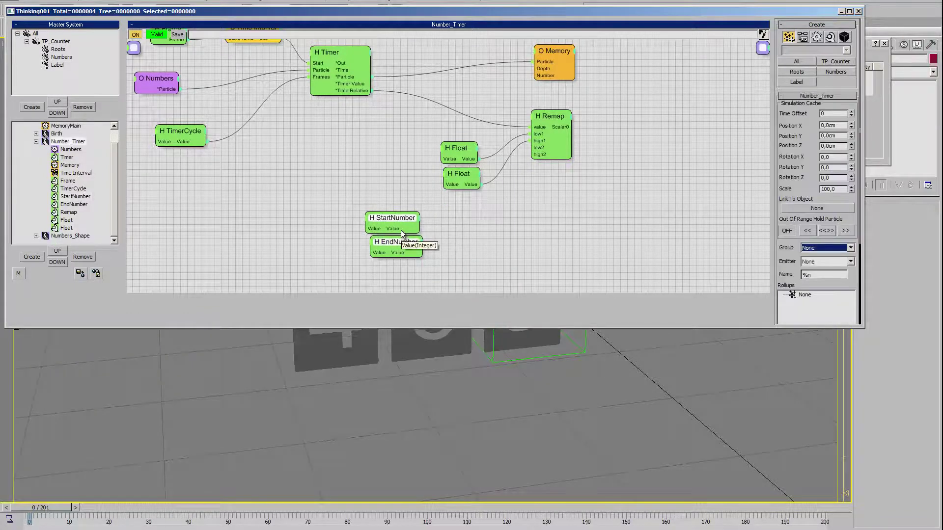
pyautogui.moveTo(410, 221); pyautogui.dragTo(476, 206)
pyautogui.click(560, 175)
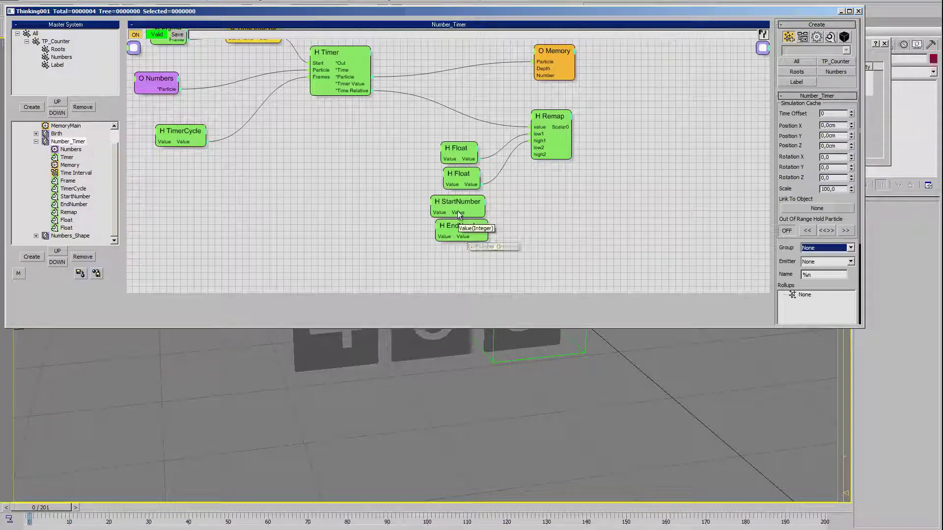
pyautogui.moveTo(484, 212)
pyautogui.mouseDown()
pyautogui.moveTo(532, 147)
pyautogui.moveTo(538, 158)
pyautogui.mouseUp()
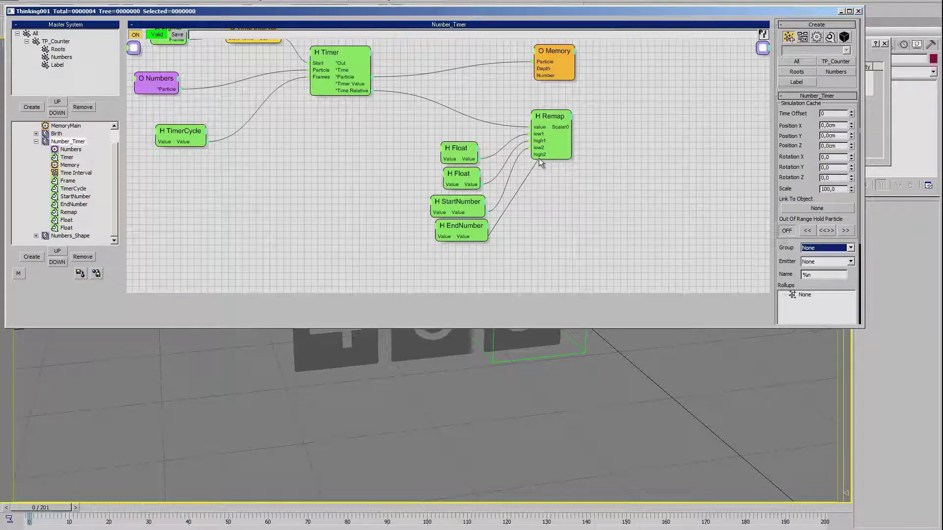
pyautogui.moveTo(488, 234); pyautogui.dragTo(531, 154)
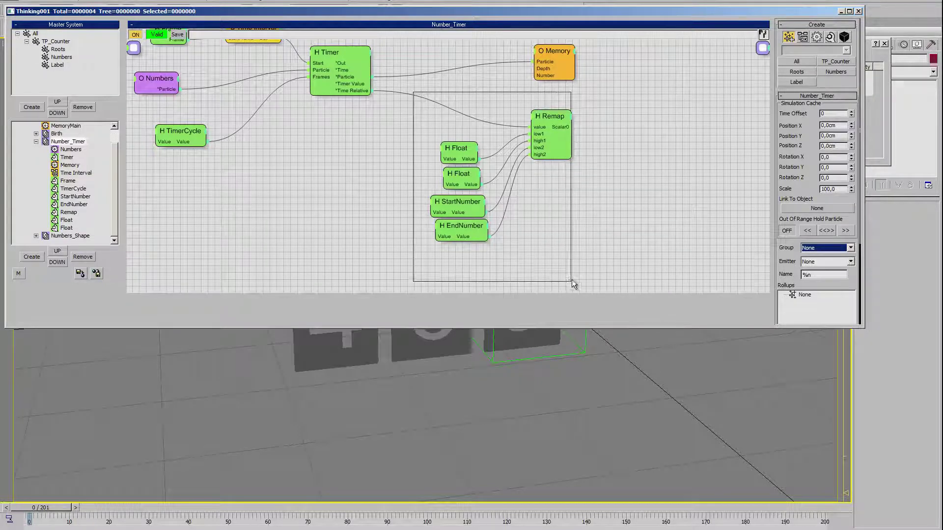
pyautogui.moveTo(471, 182); pyautogui.dragTo(572, 280)
pyautogui.moveTo(550, 118); pyautogui.dragTo(478, 117)
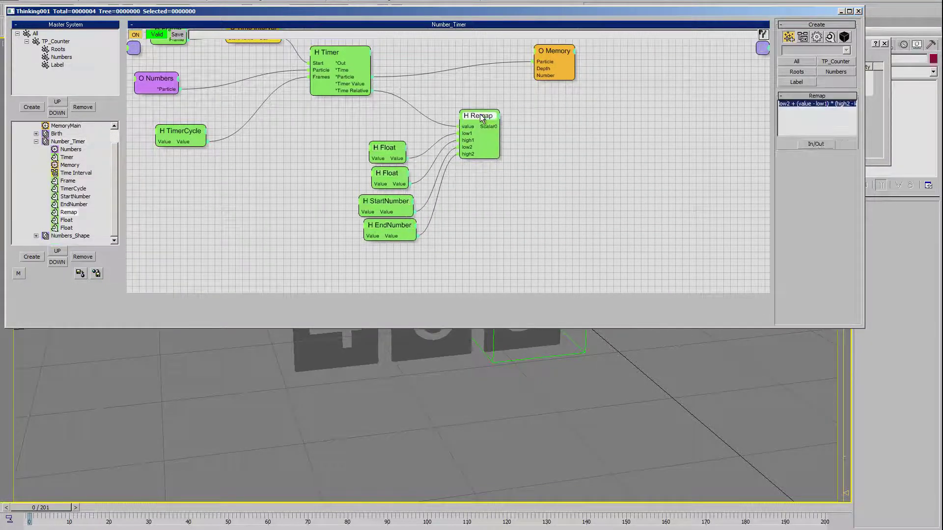
# Step: Compare the Remap expression text against the Stack Overflow formula
pyautogui.click(789, 105)
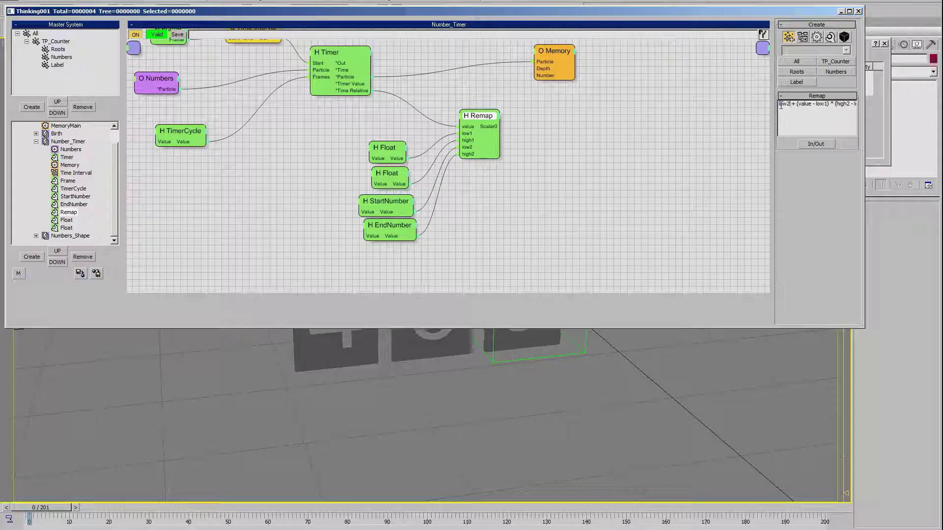
pyautogui.moveTo(814, 105); pyautogui.dragTo(829, 114)
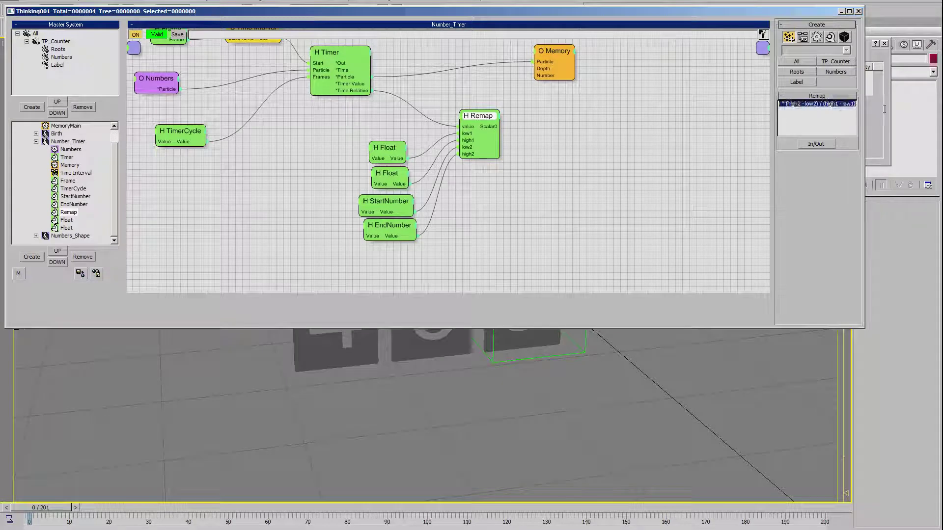
pyautogui.hotkey('alt', 'Tab')
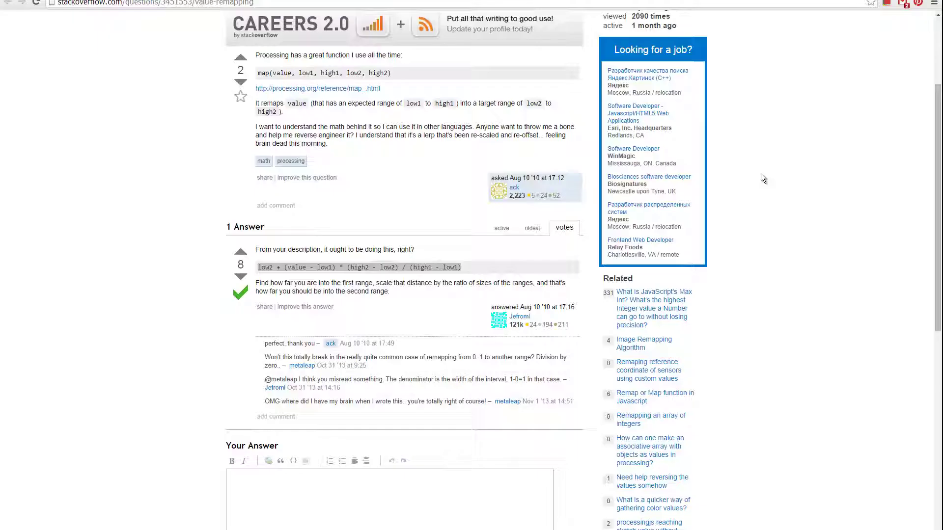
pyautogui.tripleClick(360, 268)
pyautogui.hotkey('alt', 'Tab')
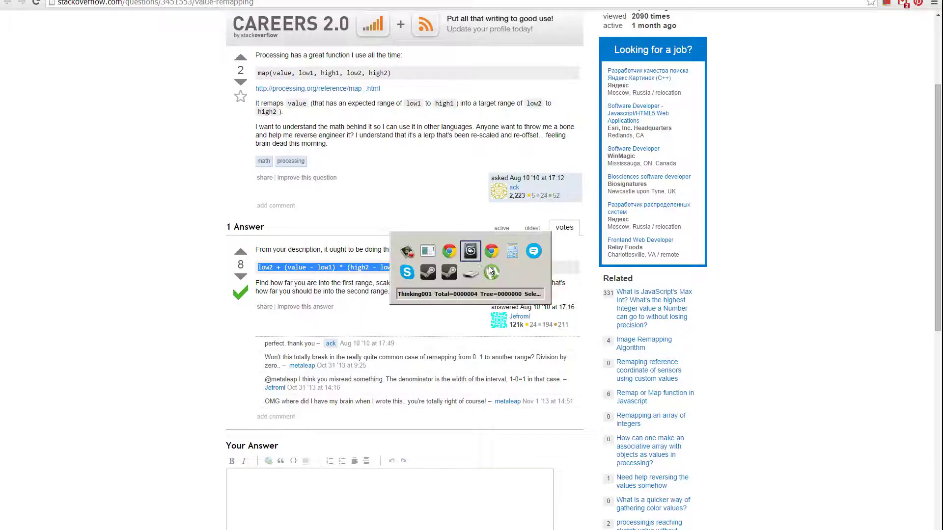
pyautogui.click(503, 157)
# Step: Wire Remap's Scalar0 into Memory's Number and set StartNumber to 123
pyautogui.moveTo(549, 55); pyautogui.dragTo(553, 69)
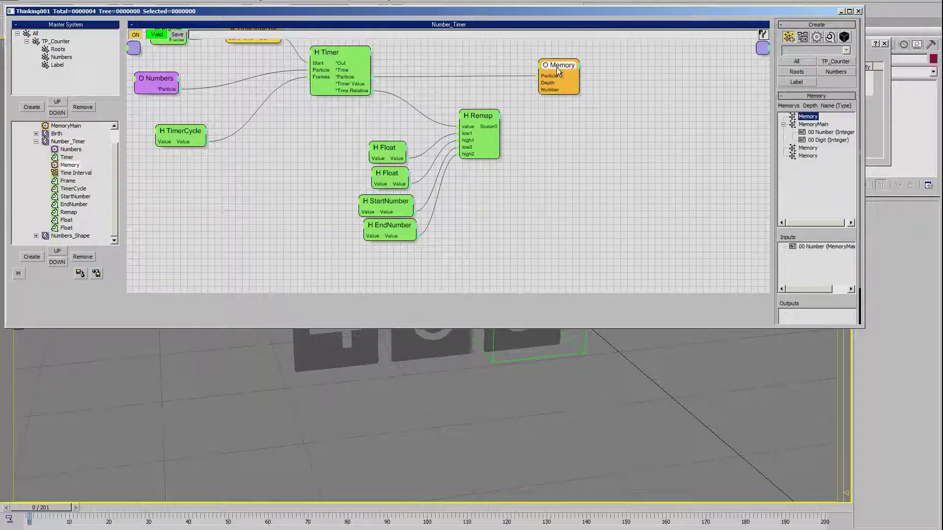
pyautogui.moveTo(498, 126)
pyautogui.mouseDown()
pyautogui.moveTo(540, 93)
pyautogui.moveTo(564, 89)
pyautogui.mouseUp()
pyautogui.click(422, 192)
pyautogui.click(397, 201)
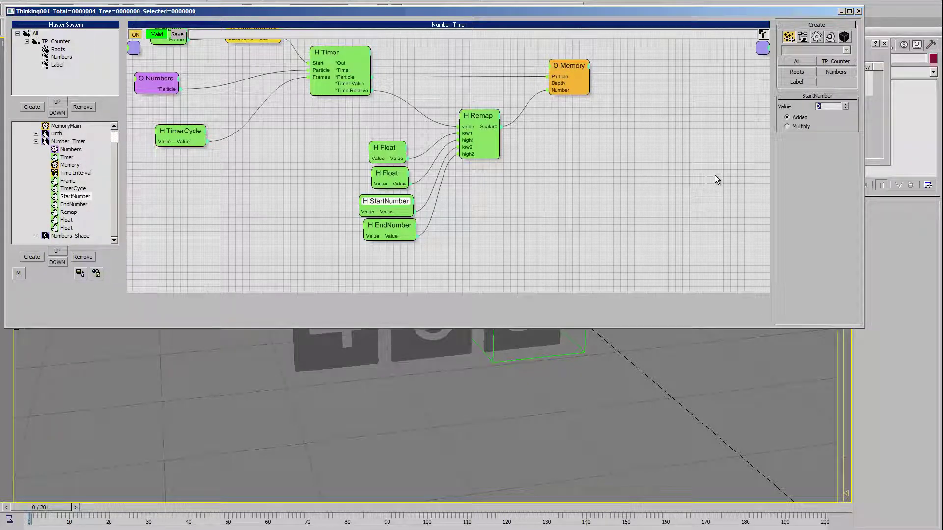
pyautogui.write('123')
pyautogui.press('Return')
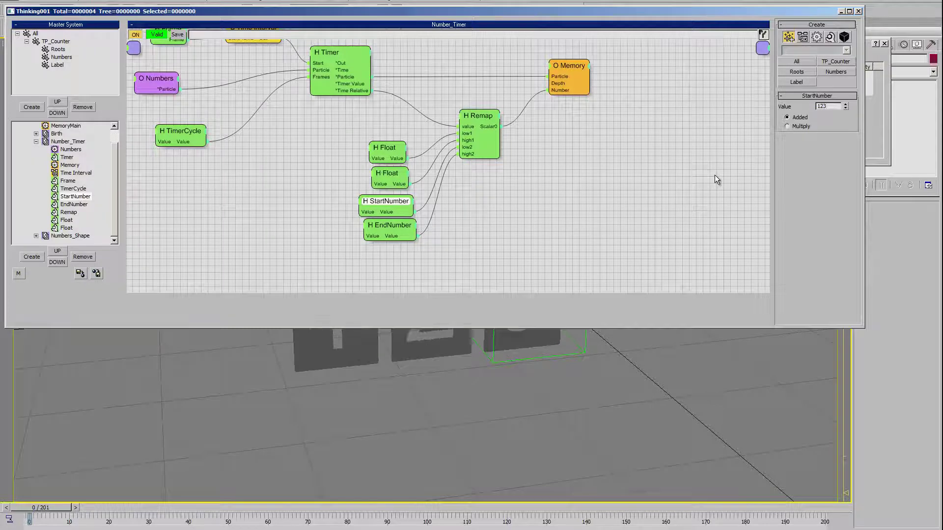
# Step: Set EndNumber to 956 and shrink the particle editor to reveal the viewport
pyautogui.click(393, 231)
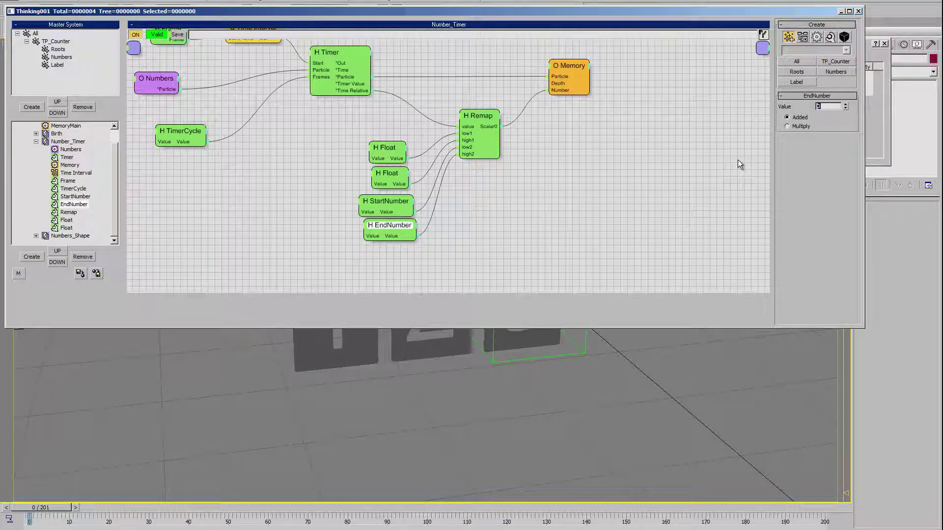
pyautogui.write('567')
pyautogui.press('BackSpace')
pyautogui.moveTo(514, 340)
pyautogui.keyDown('alt'); pyautogui.mouseDown(button='middle')
pyautogui.moveTo(532, 432)
pyautogui.moveTo(543, 335)
pyautogui.mouseUp(button='middle'); pyautogui.keyUp('alt')
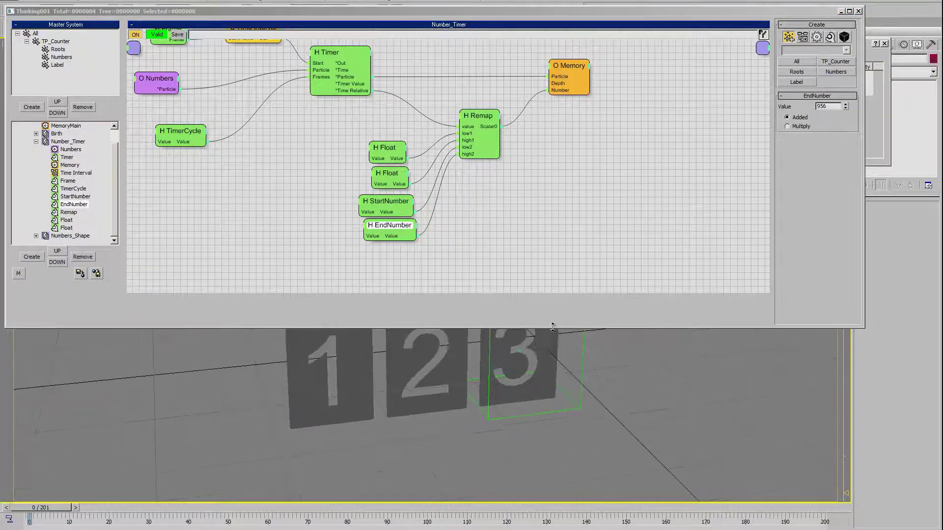
pyautogui.moveTo(551, 294); pyautogui.dragTo(553, 243)
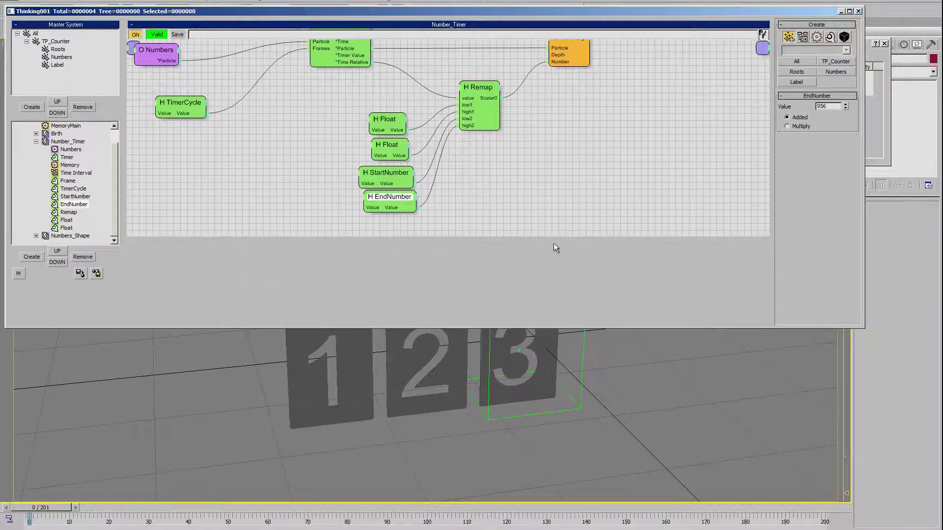
pyautogui.moveTo(537, 328); pyautogui.dragTo(538, 273)
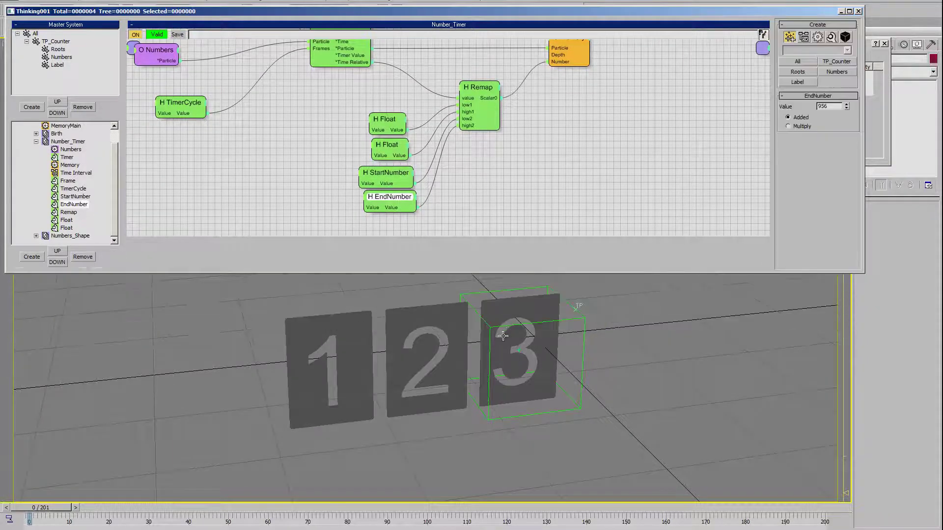
# Step: Inspect the MemoryMain, Number_Timer and Birth graphs and the Integer node's value
pyautogui.click(561, 64)
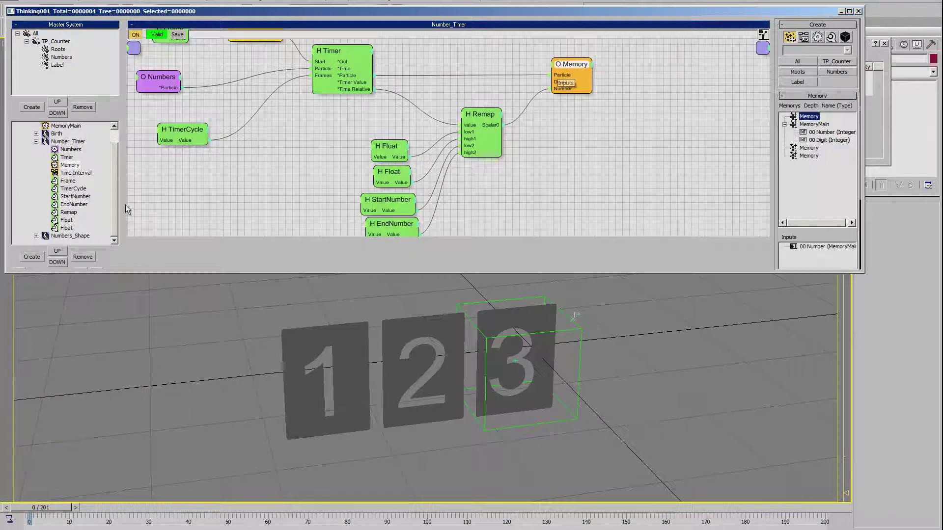
pyautogui.scroll(1, 114, 186)
pyautogui.click(66, 141)
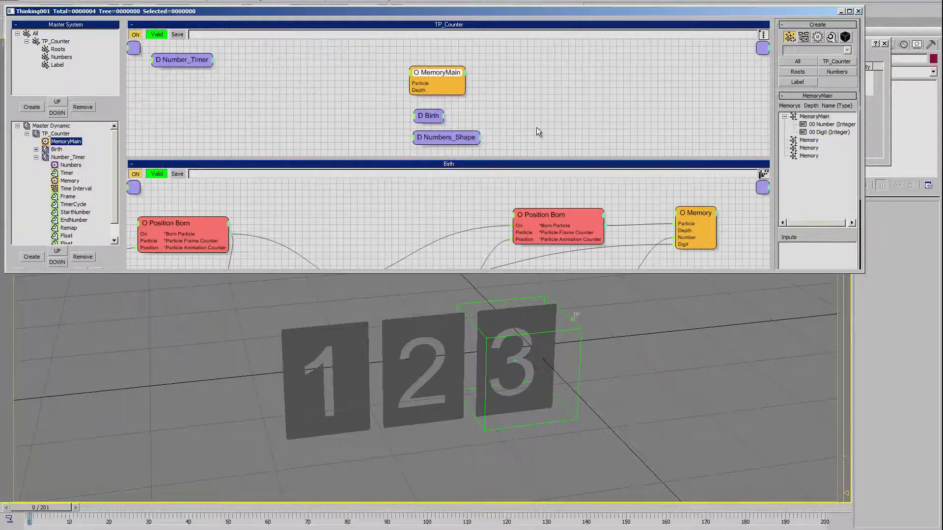
pyautogui.click(69, 165)
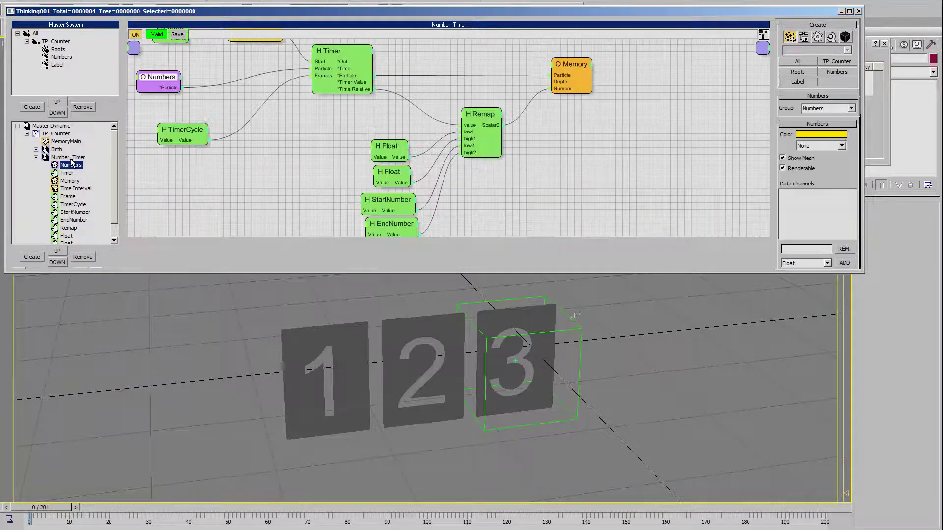
pyautogui.press('Up')
pyautogui.press('Up')
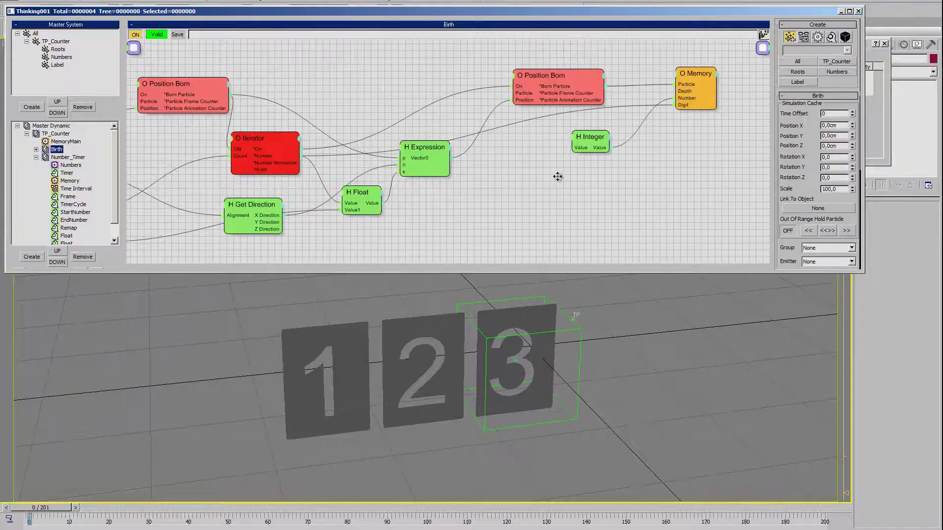
pyautogui.moveTo(575, 137); pyautogui.dragTo(581, 136)
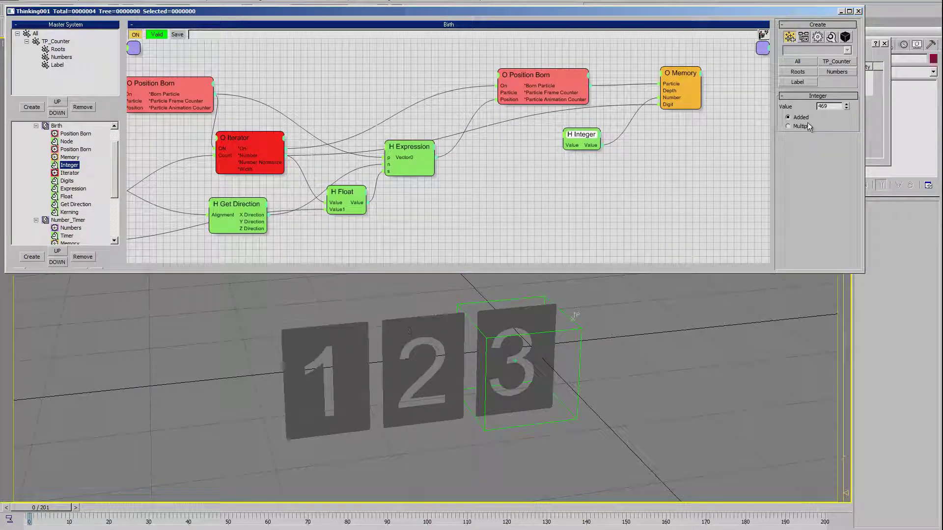
# Step: Scrub the timeline to watch digits count up, stopping at frame 82 showing 814
pyautogui.moveTo(456, 336); pyautogui.dragTo(452, 330, button='middle')
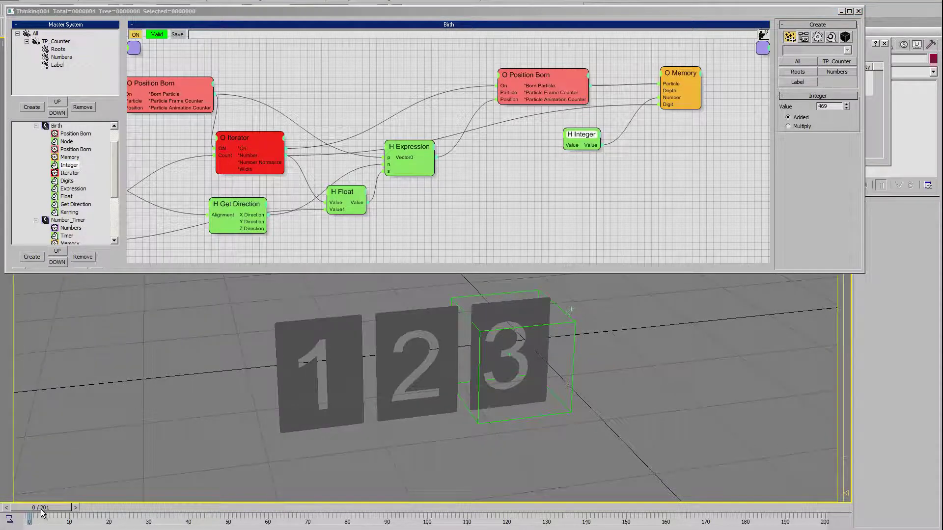
pyautogui.moveTo(41, 511)
pyautogui.mouseDown()
pyautogui.moveTo(375, 506)
pyautogui.moveTo(22, 494)
pyautogui.moveTo(439, 496)
pyautogui.mouseUp()
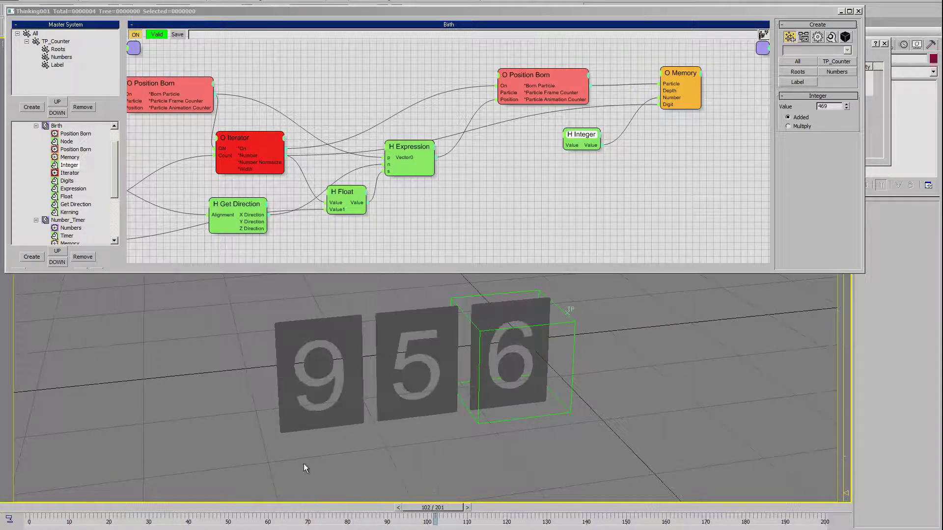
pyautogui.moveTo(46, 513); pyautogui.dragTo(356, 508)
pyautogui.moveTo(234, 252)
pyautogui.mouseDown(button='middle')
pyautogui.moveTo(365, 206)
pyautogui.moveTo(400, 222)
pyautogui.moveTo(543, 211)
pyautogui.moveTo(576, 231)
pyautogui.mouseUp(button='middle')
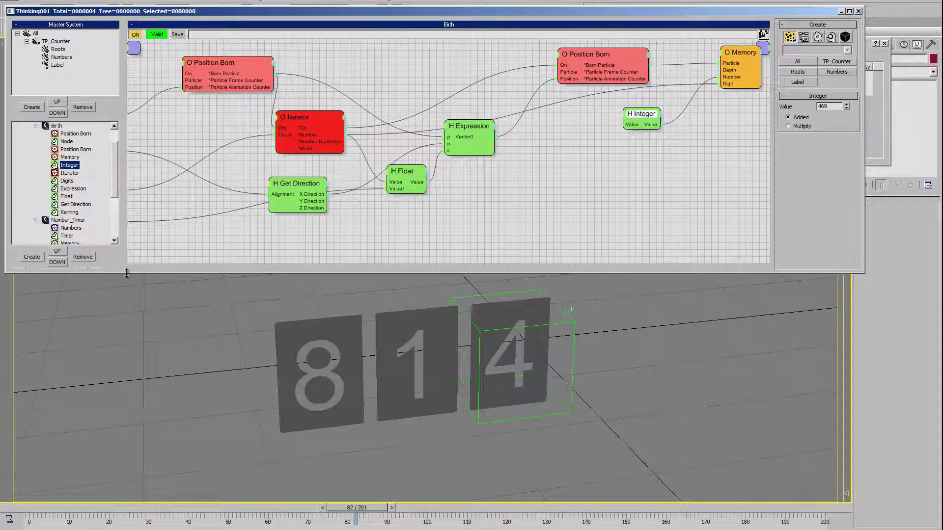
pyautogui.moveTo(130, 274); pyautogui.dragTo(123, 322)
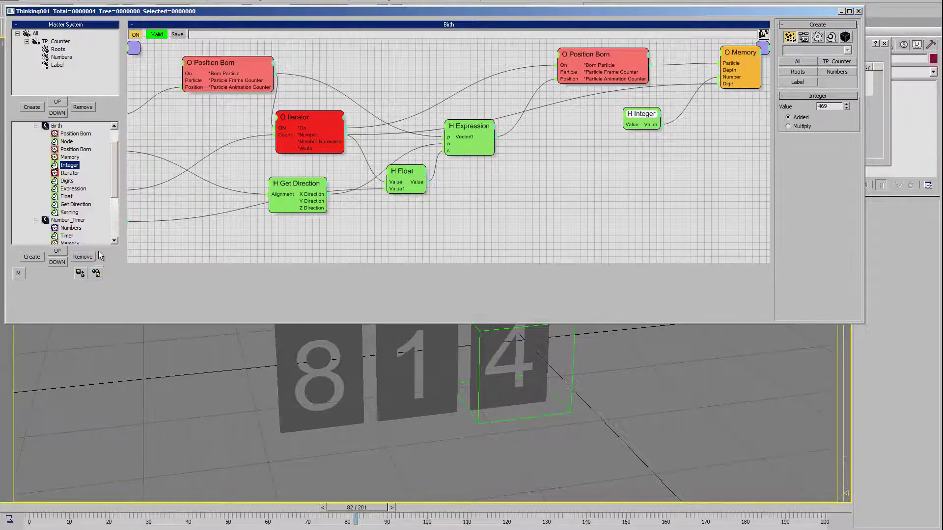
pyautogui.moveTo(100, 252); pyautogui.dragTo(101, 288)
pyautogui.scroll(1, 64, 197)
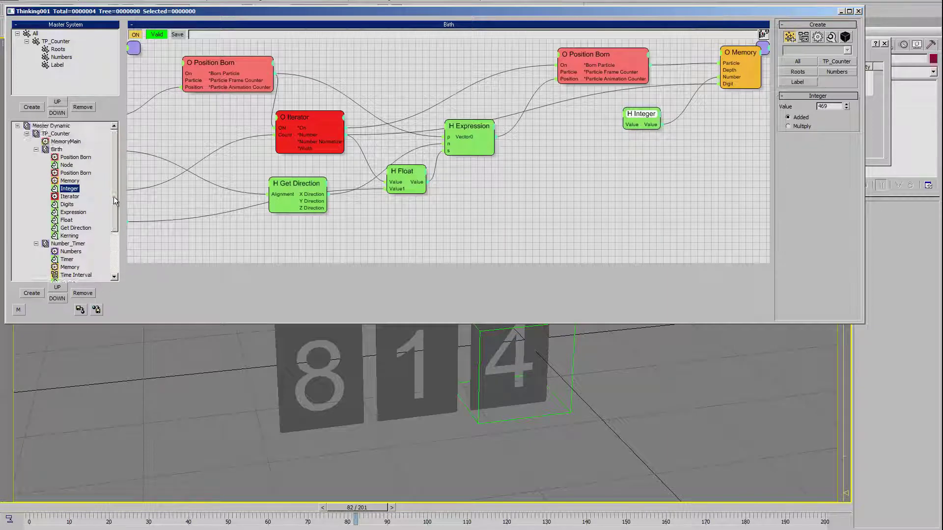
# Step: Create a new dynamic set under TP_Counter named Numbers_Random
pyautogui.click(36, 150)
pyautogui.click(61, 157)
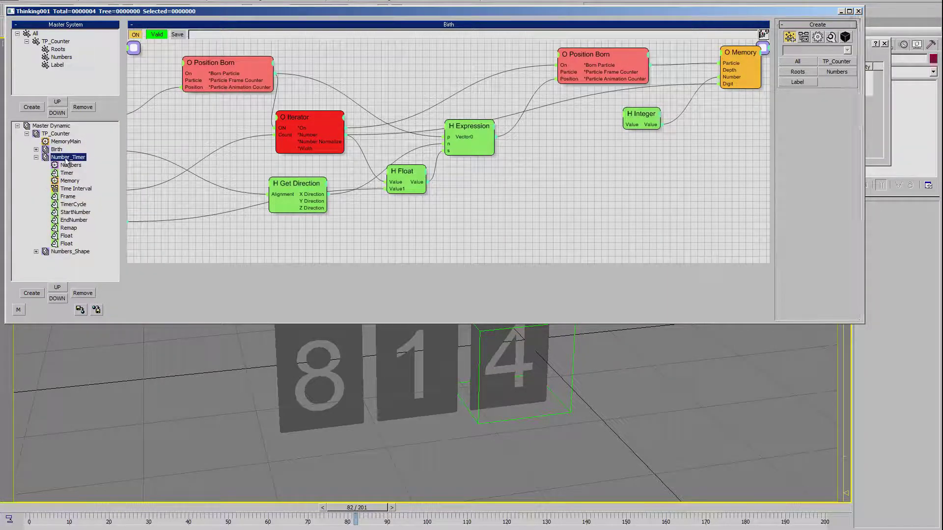
pyautogui.click(36, 157)
pyautogui.click(56, 133)
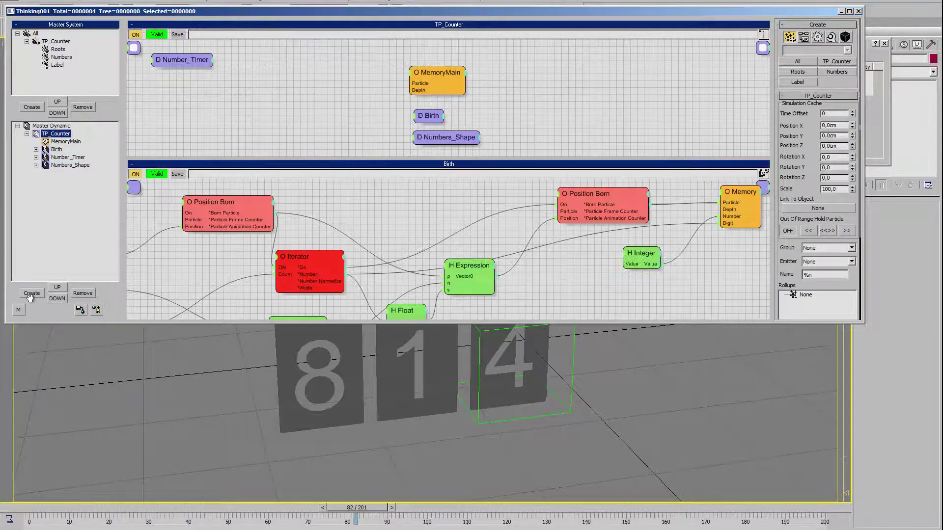
pyautogui.click(32, 293)
pyautogui.click(67, 175)
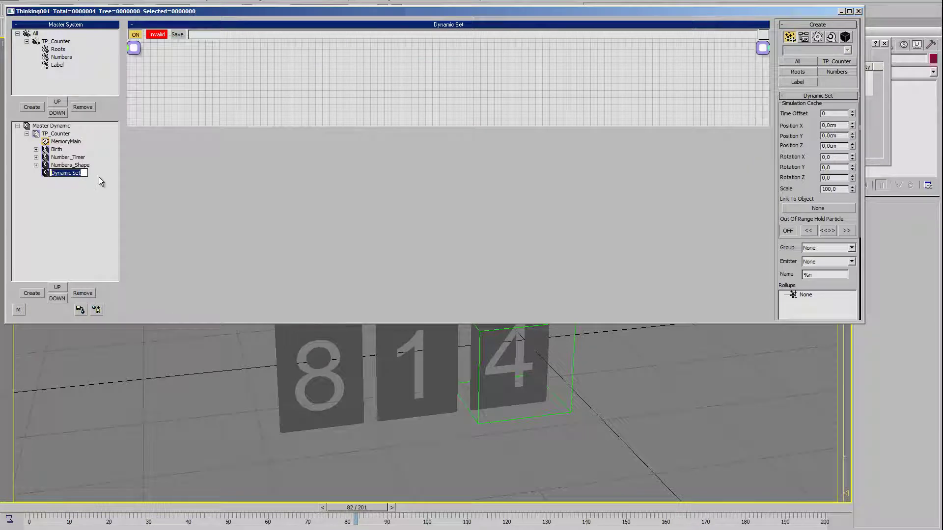
pyautogui.write('Numb')
pyautogui.write('ert')
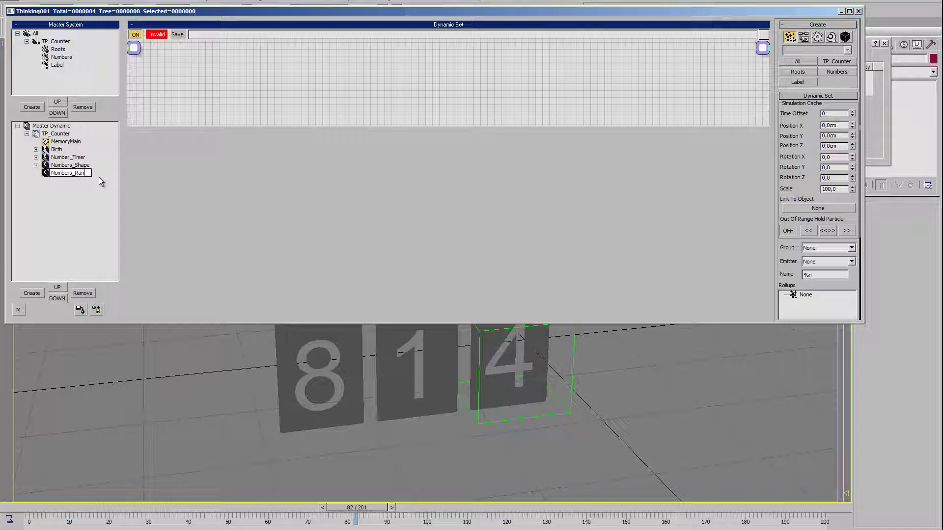
pyautogui.write('dom')
pyautogui.press('Return')
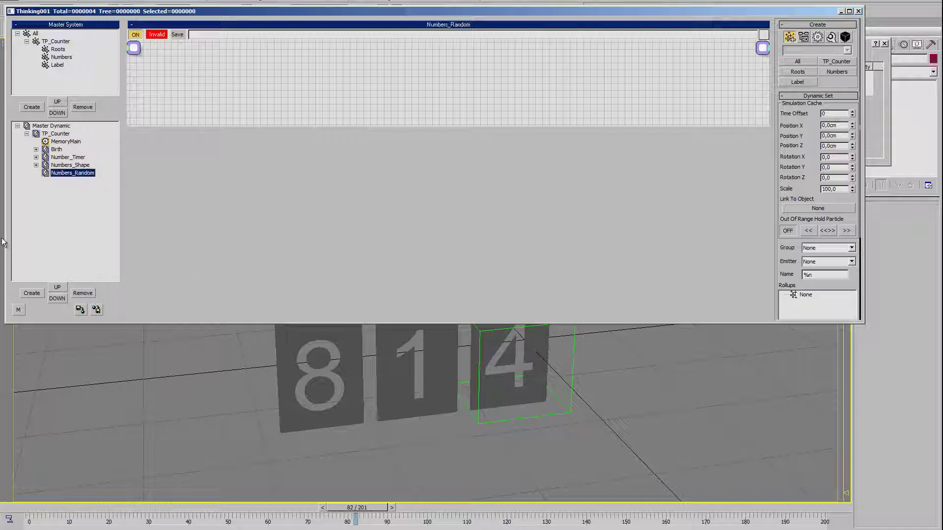
# Step: Rename Number_Timer to Numbers_Timer and disable it, returning to Numbers_Random
pyautogui.click(57, 289)
pyautogui.click(67, 157)
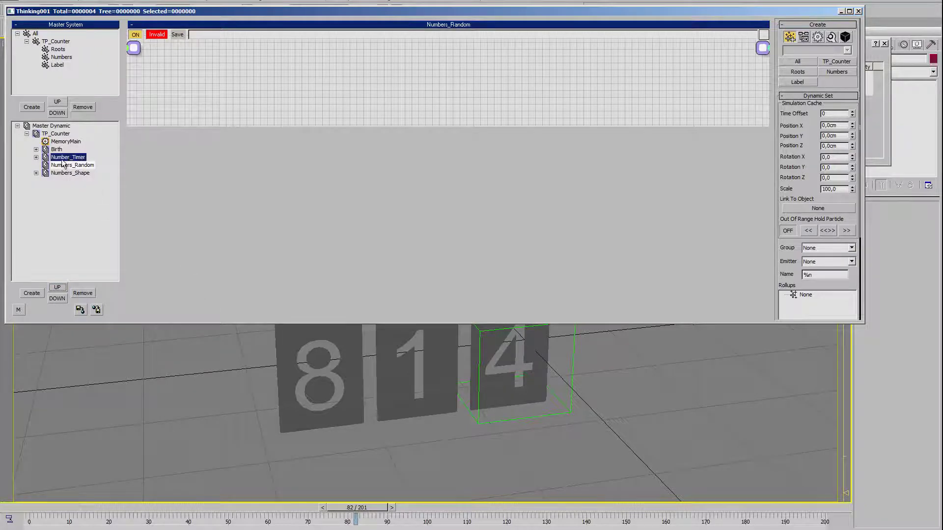
pyautogui.click(69, 157)
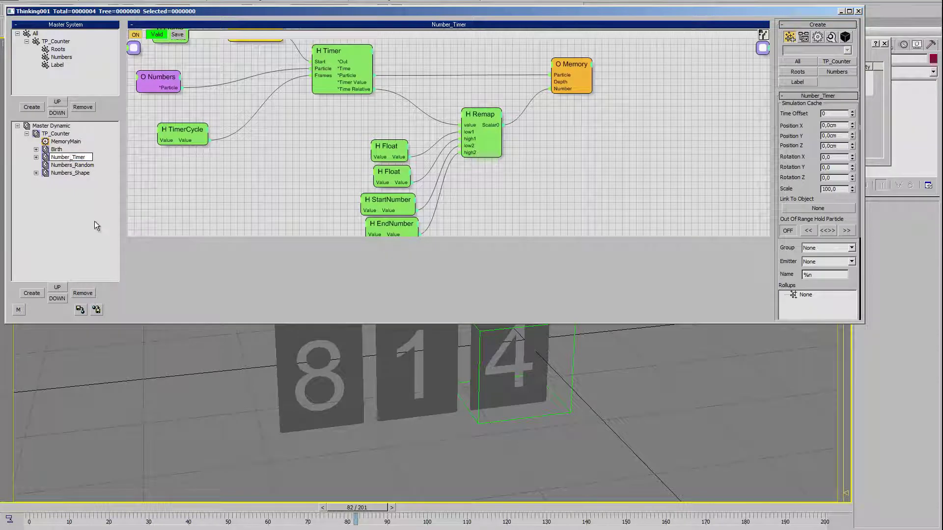
pyautogui.write('s')
pyautogui.press('Return')
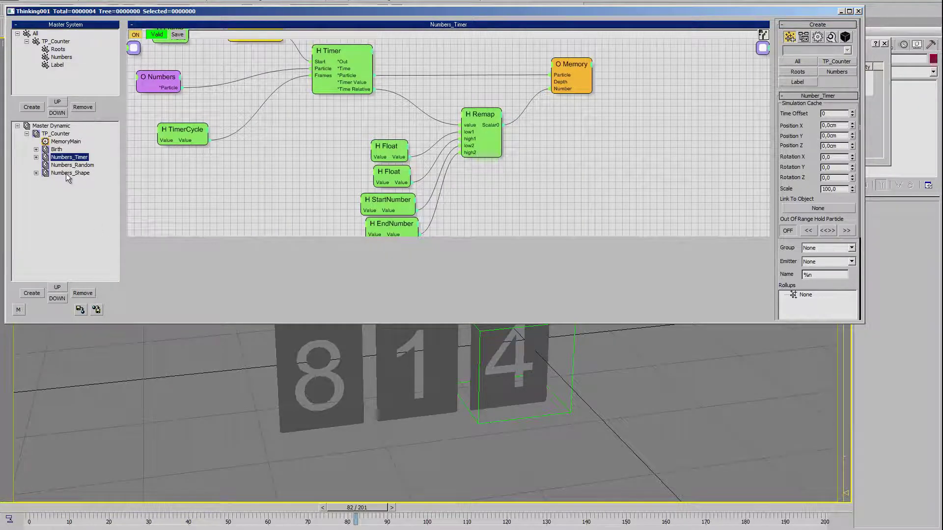
pyautogui.click(67, 173)
pyautogui.click(74, 165)
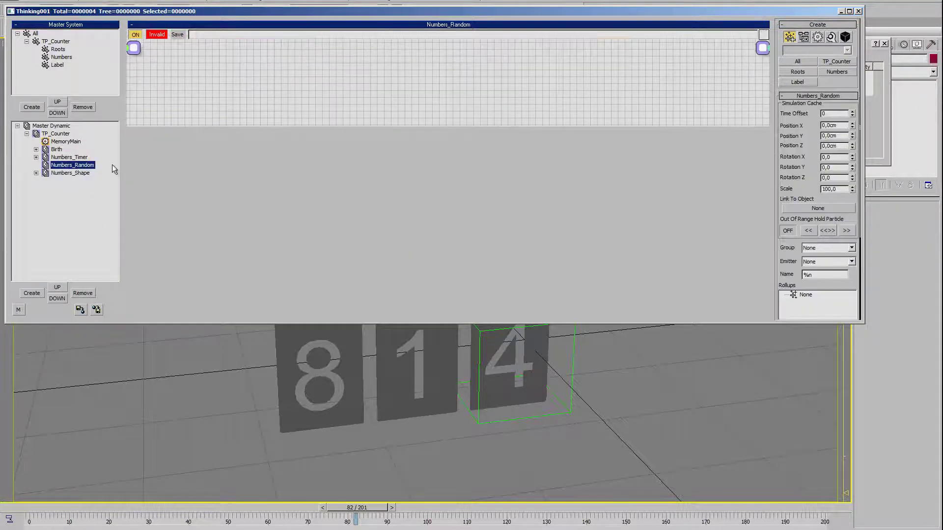
pyautogui.press('Up')
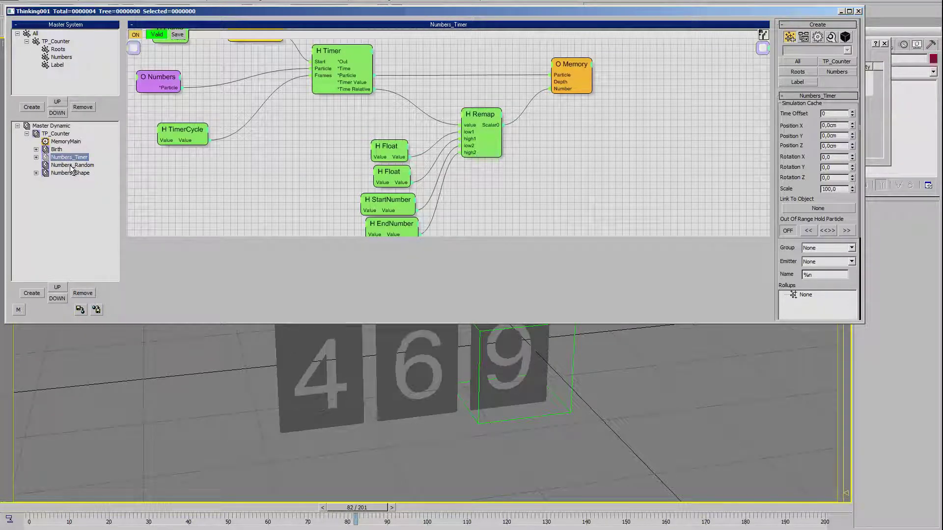
pyautogui.click(70, 165)
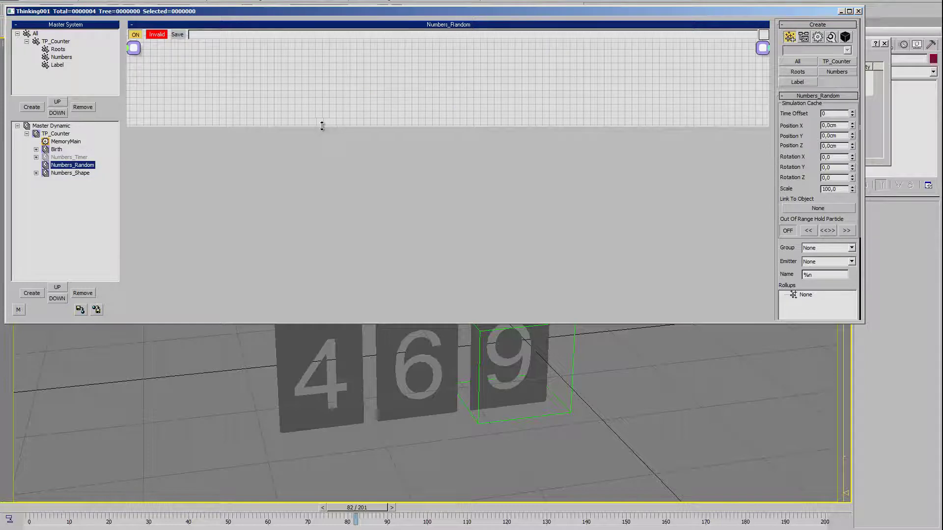
# Step: Add a Numbers node and a Memory operator storing MemoryMain's Number, wired together
pyautogui.click(836, 72)
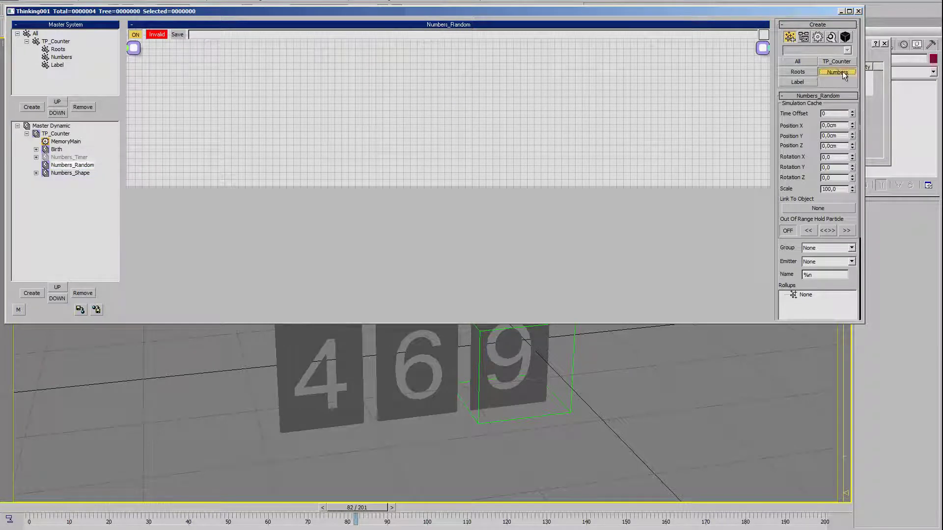
pyautogui.click(316, 96)
pyautogui.moveTo(334, 99); pyautogui.dragTo(282, 98)
pyautogui.rightClick(422, 82)
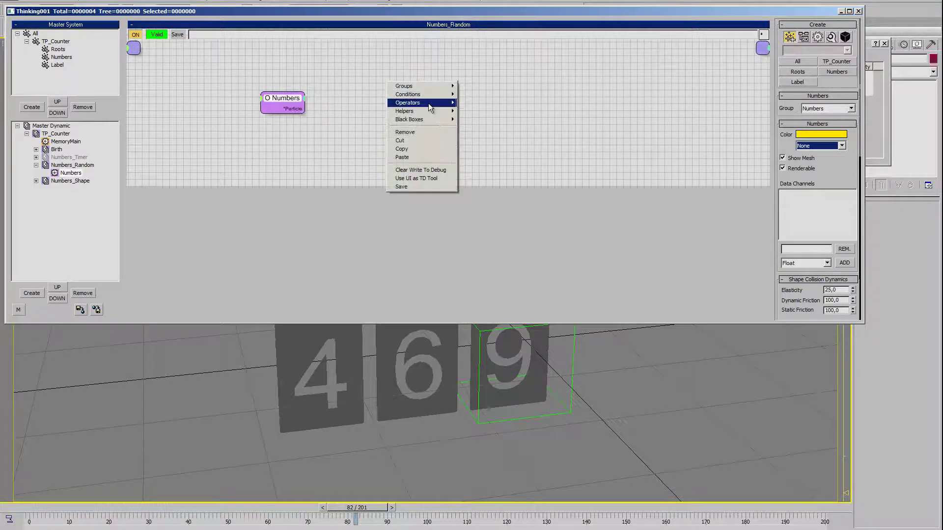
pyautogui.moveTo(476, 102)
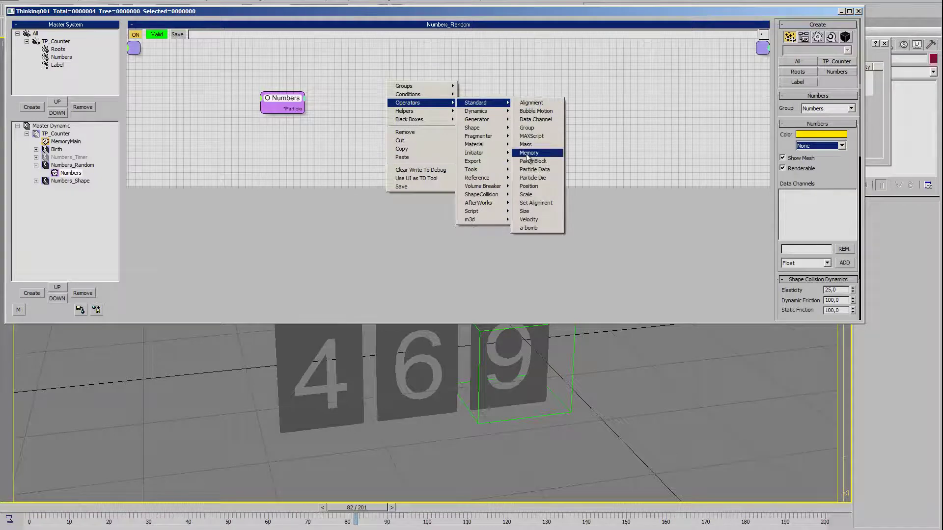
pyautogui.click(529, 153)
pyautogui.moveTo(303, 108); pyautogui.dragTo(492, 101)
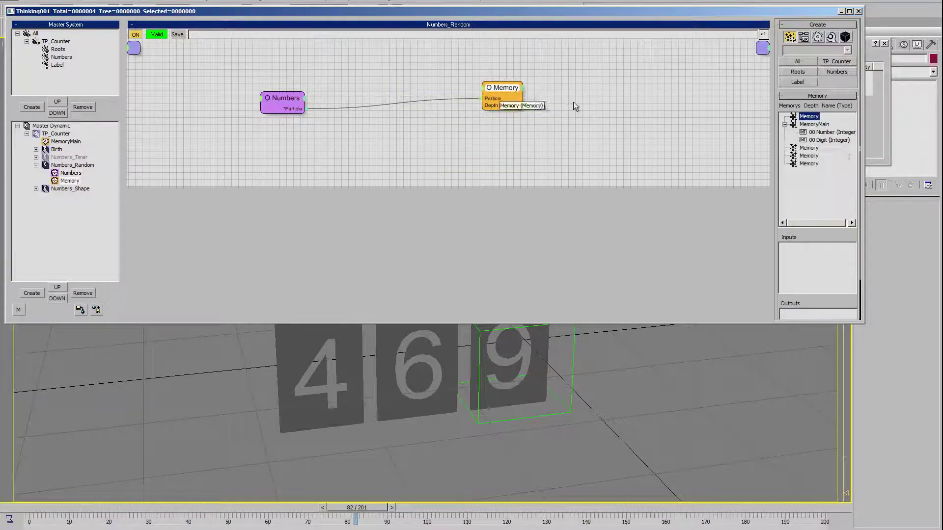
pyautogui.moveTo(832, 132); pyautogui.dragTo(817, 268)
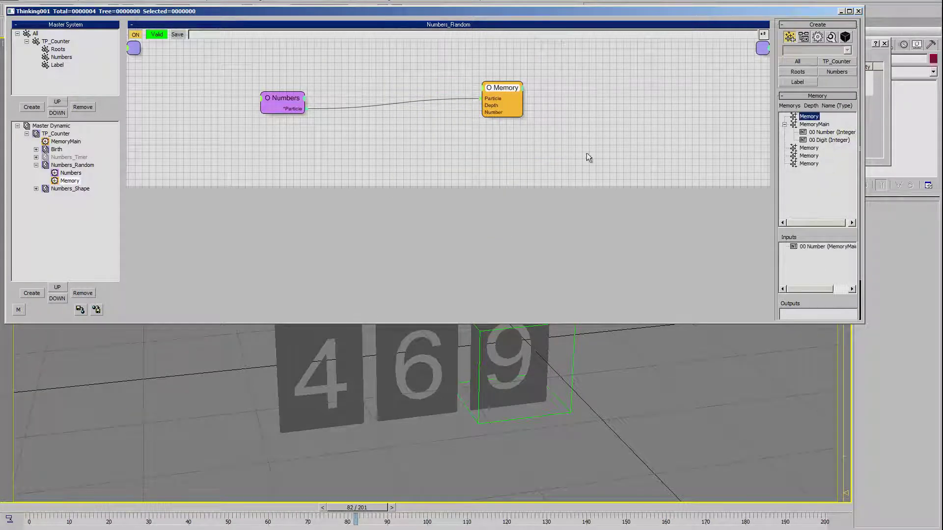
pyautogui.moveTo(502, 98); pyautogui.dragTo(528, 105)
pyautogui.moveTo(288, 100); pyautogui.dragTo(224, 97)
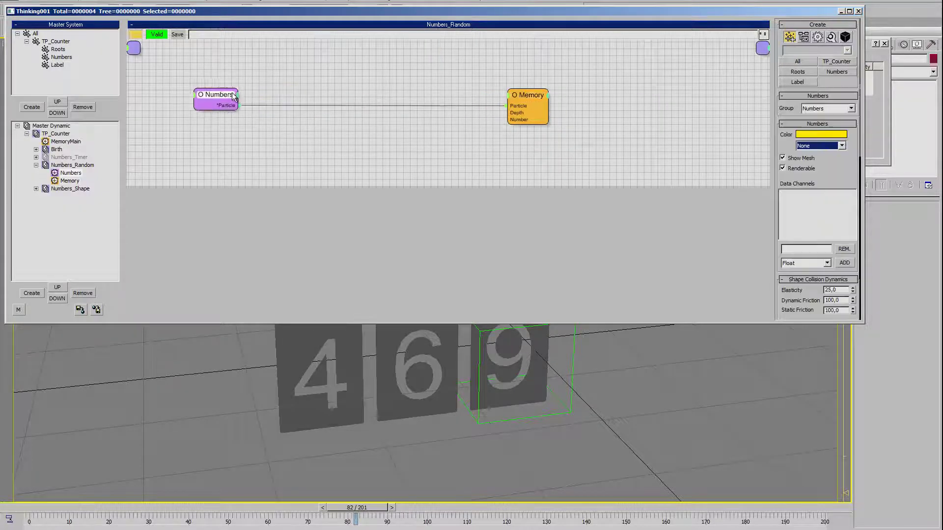
# Step: Add a Random helper fed by the Numbers particles
pyautogui.rightClick(289, 129)
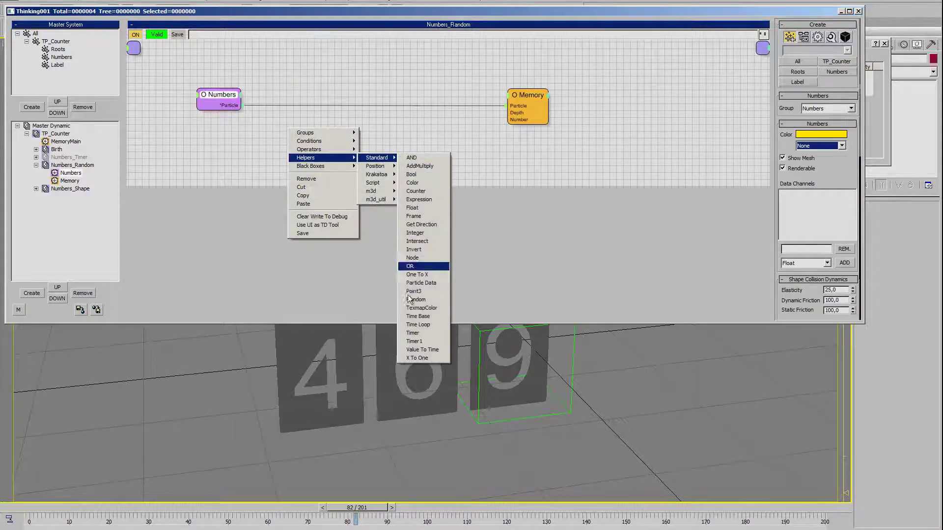
pyautogui.moveTo(376, 157)
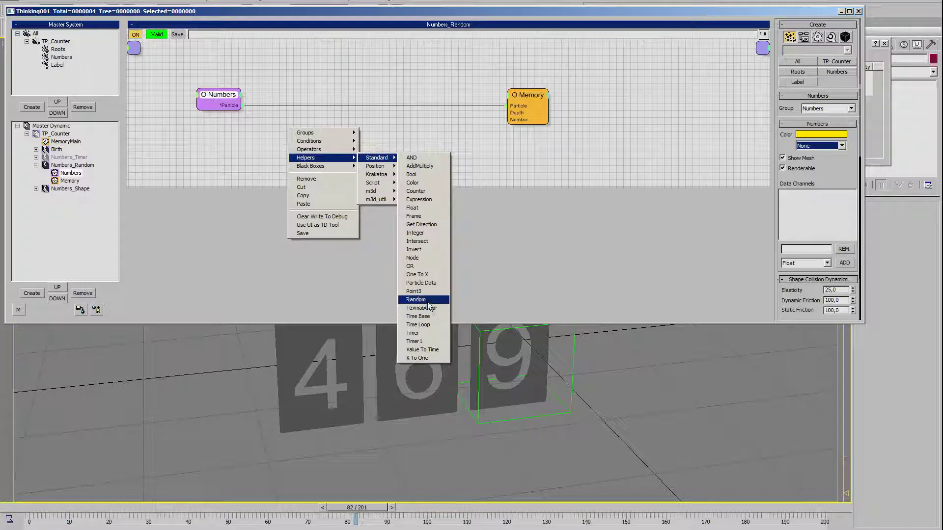
pyautogui.click(416, 300)
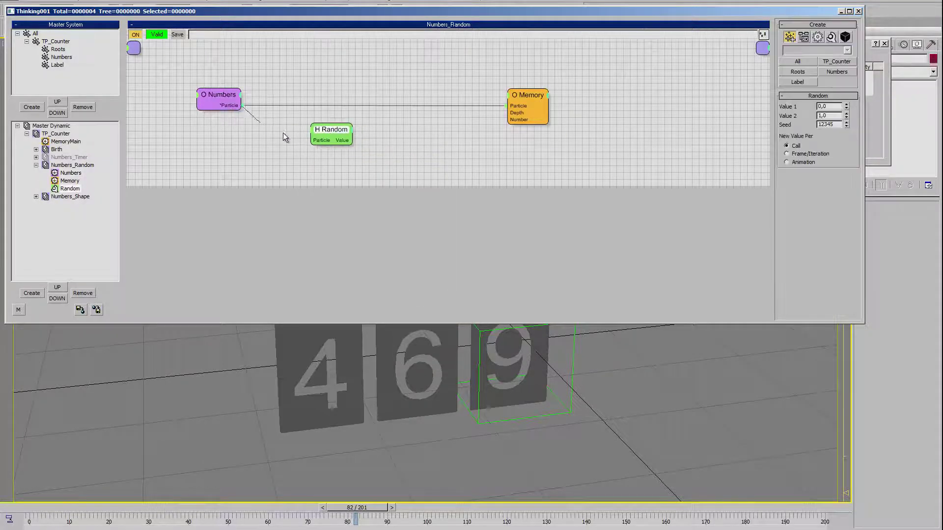
pyautogui.moveTo(241, 105); pyautogui.dragTo(313, 133)
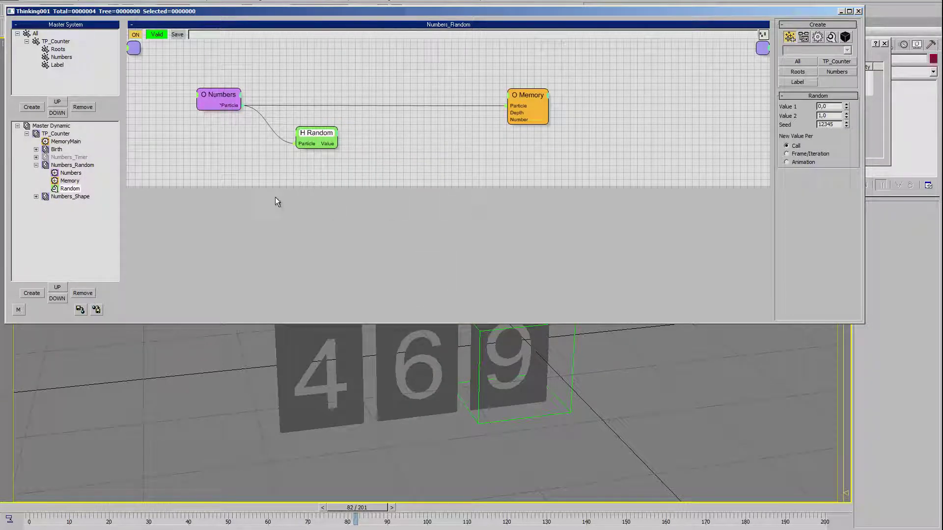
# Step: Copy the StartNumber and EndNumber nodes from the Numbers_Timer graph
pyautogui.click(69, 157)
pyautogui.moveTo(299, 200)
pyautogui.mouseDown(button='middle')
pyautogui.moveTo(382, 170)
pyautogui.moveTo(423, 179)
pyautogui.moveTo(405, 174)
pyautogui.mouseUp(button='middle')
pyautogui.moveTo(498, 224); pyautogui.dragTo(499, 225)
pyautogui.rightClick(510, 185)
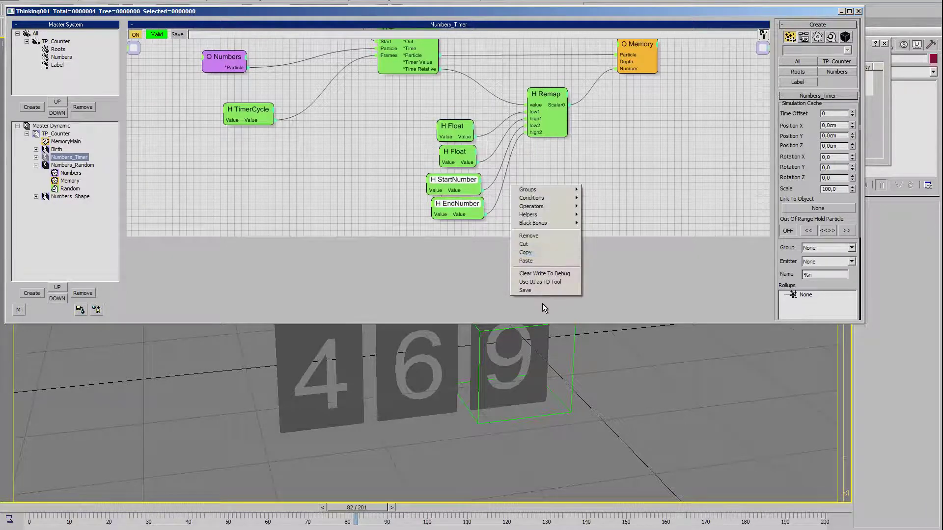
pyautogui.click(540, 256)
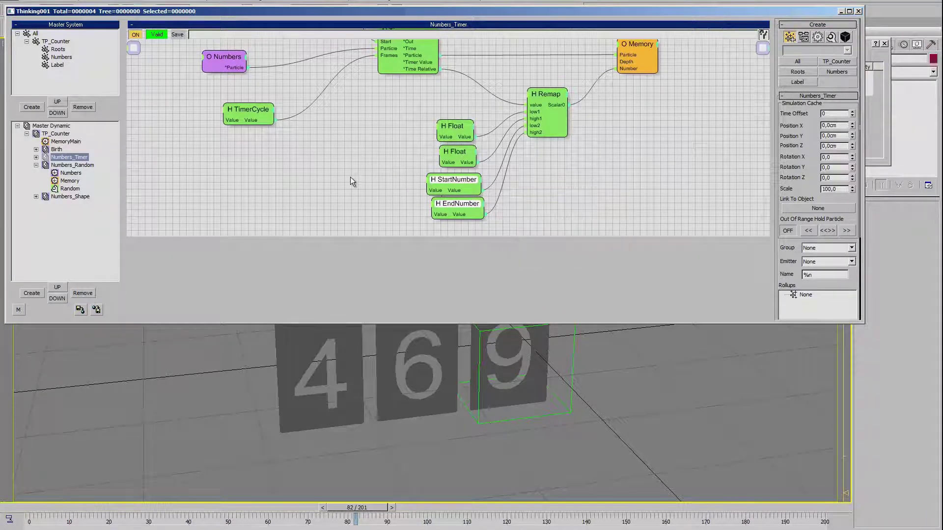
pyautogui.click(293, 175)
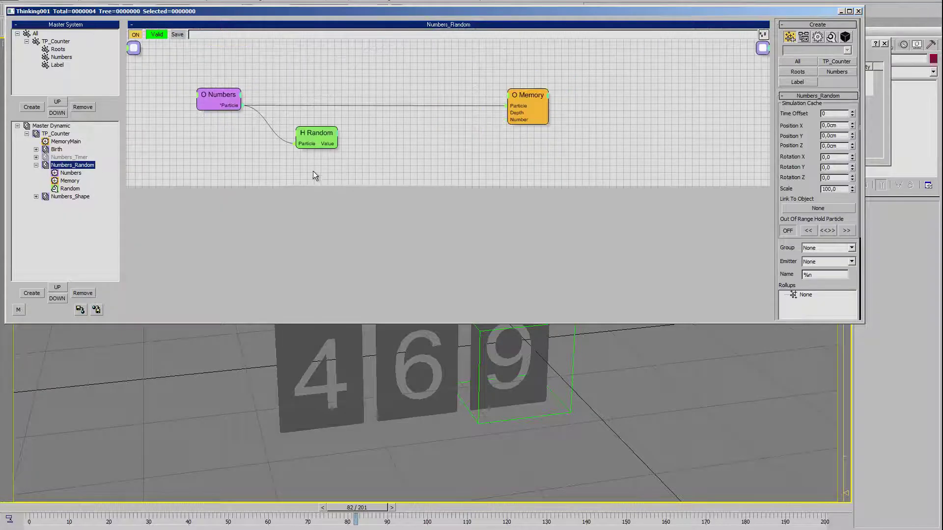
# Step: Expose Value1 and Value2 inputs on the Random helper in Numbers_Random
pyautogui.moveTo(313, 171); pyautogui.dragTo(403, 149, button='middle')
pyautogui.rightClick(390, 114)
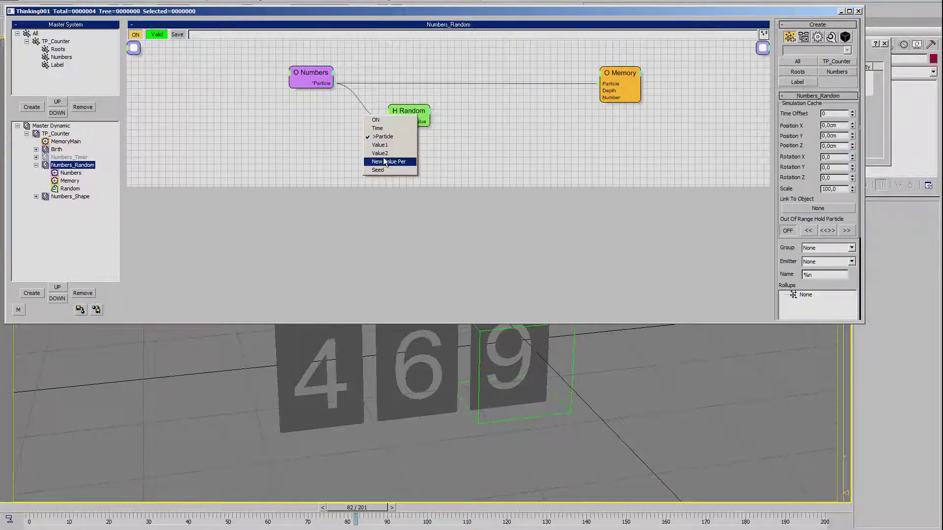
pyautogui.click(385, 145)
pyautogui.rightClick(391, 124)
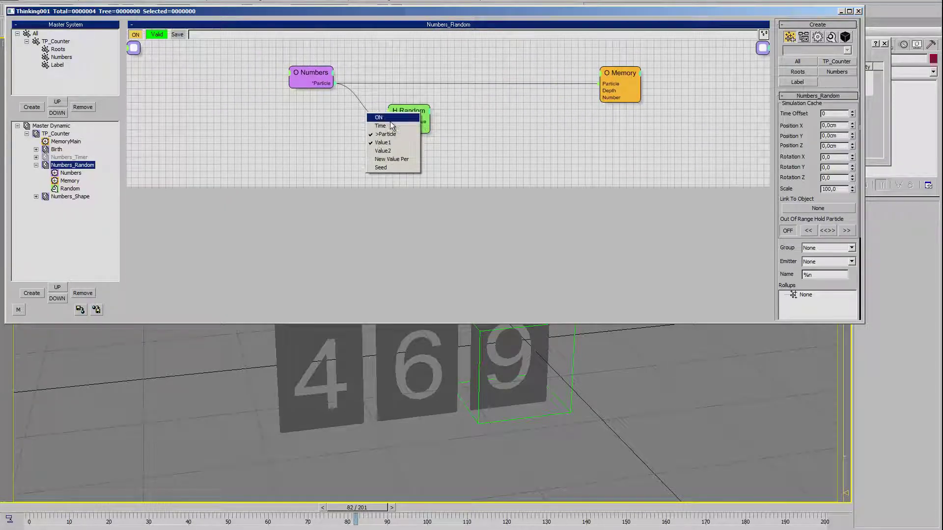
pyautogui.click(382, 150)
pyautogui.moveTo(409, 111); pyautogui.dragTo(457, 103)
# Step: Paste StartNumber/EndNumber into Random's Value1/Value2 and wire Random's value into Memory's Number
pyautogui.rightClick(297, 126)
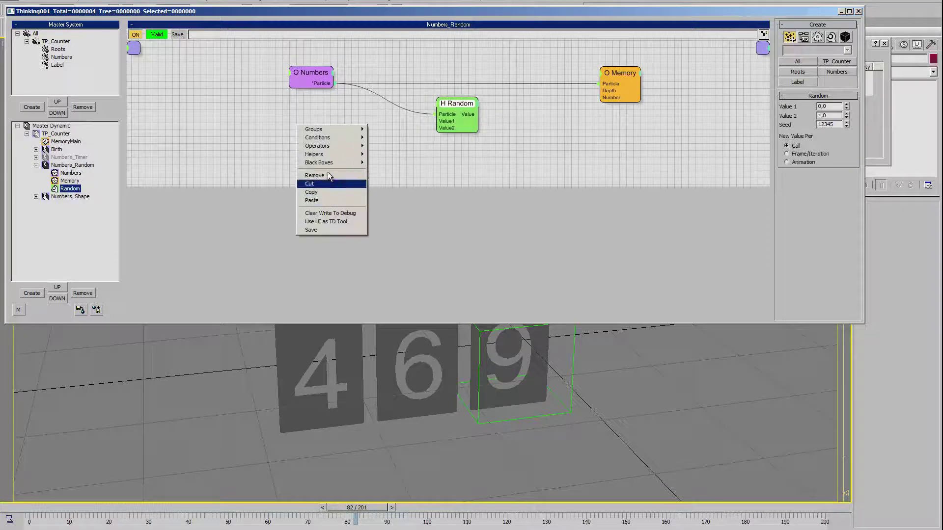
pyautogui.click(397, 202)
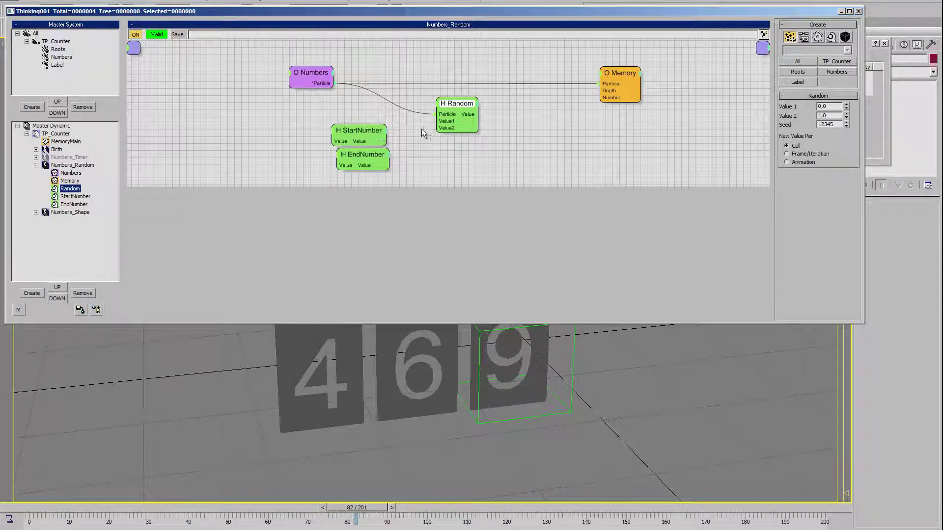
pyautogui.moveTo(380, 143); pyautogui.dragTo(435, 121)
pyautogui.moveTo(388, 165); pyautogui.dragTo(447, 129)
pyautogui.moveTo(466, 158); pyautogui.dragTo(446, 160, button='middle')
pyautogui.moveTo(450, 113); pyautogui.dragTo(583, 107)
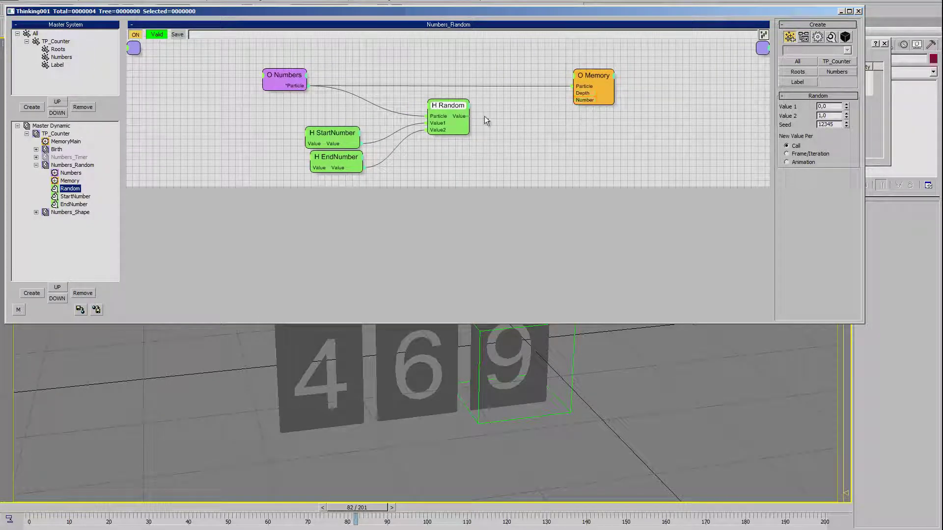
pyautogui.moveTo(469, 117); pyautogui.dragTo(574, 99)
pyautogui.click(593, 76)
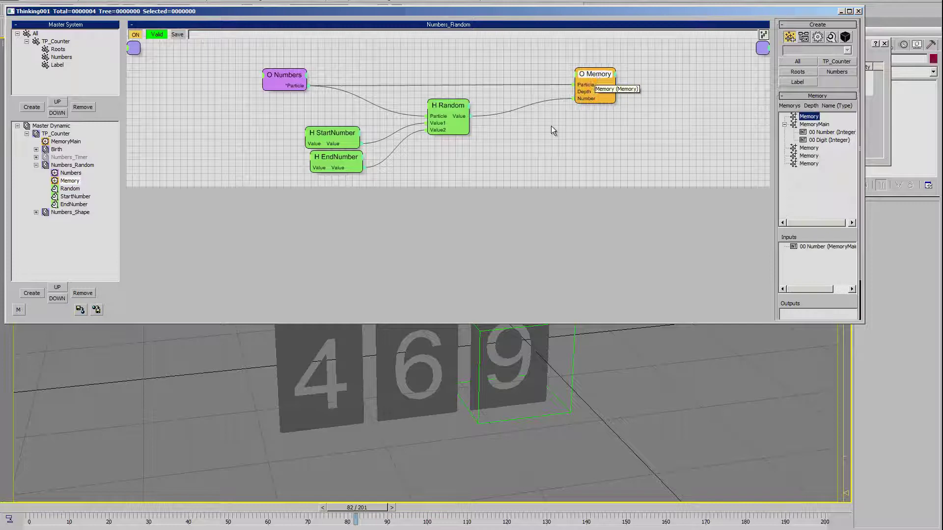
# Step: Scrub and play the animation to confirm the tiles show random digits
pyautogui.click(436, 104)
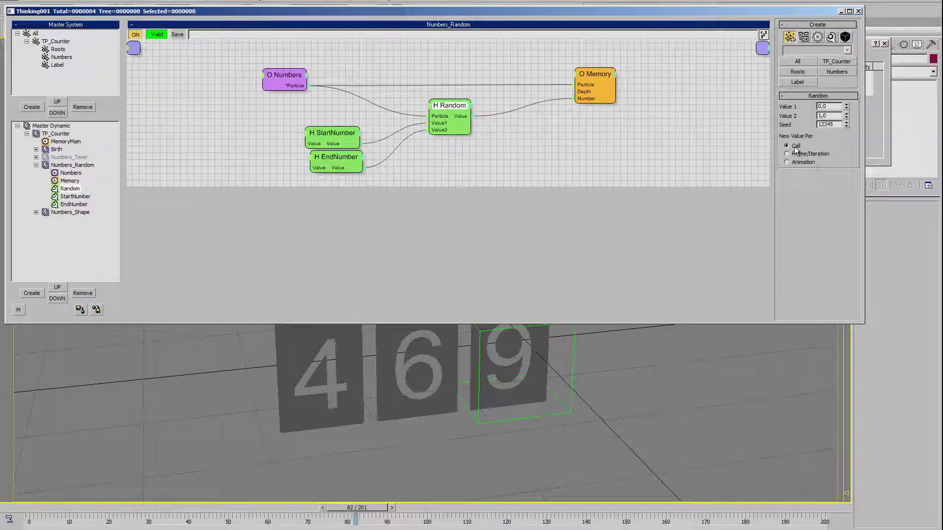
pyautogui.moveTo(99, 499)
pyautogui.mouseDown()
pyautogui.moveTo(74, 499)
pyautogui.moveTo(297, 496)
pyautogui.moveTo(66, 493)
pyautogui.moveTo(98, 491)
pyautogui.mouseUp()
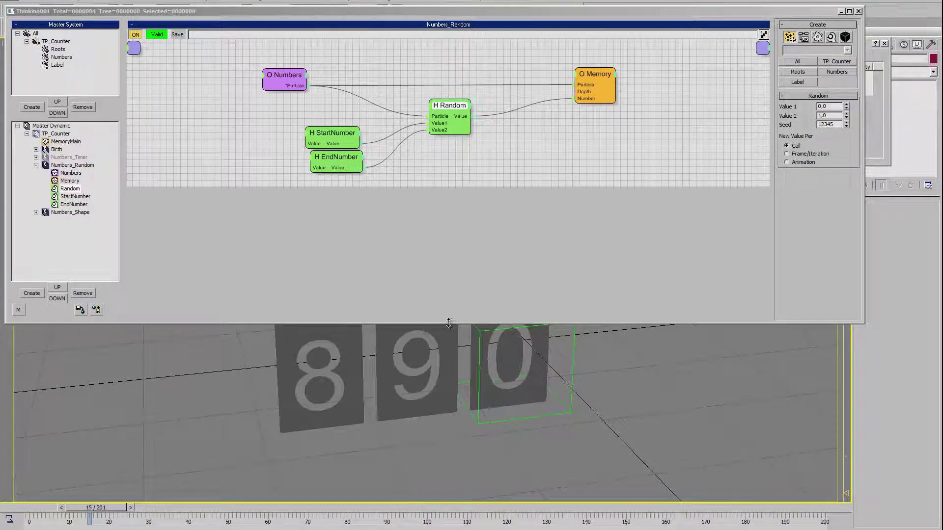
pyautogui.moveTo(446, 322); pyautogui.dragTo(447, 238)
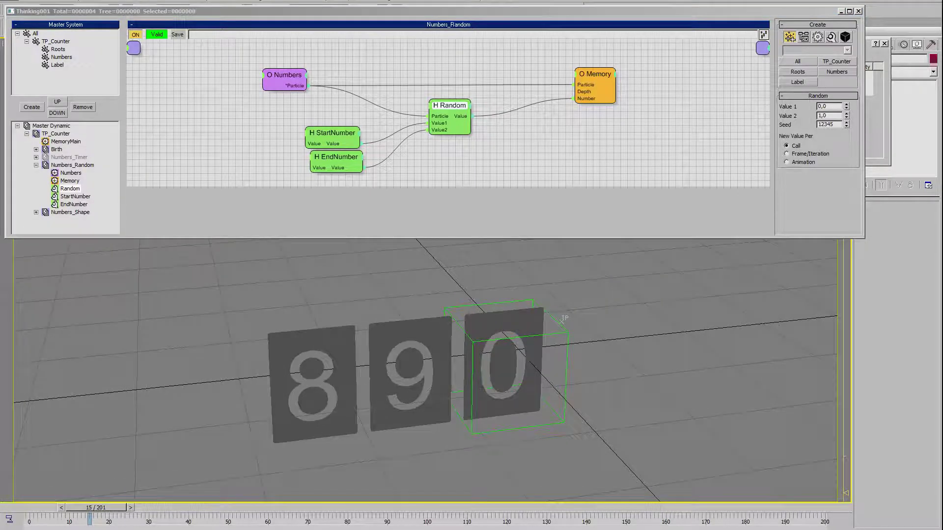
pyautogui.press('/')
pyautogui.press('/')
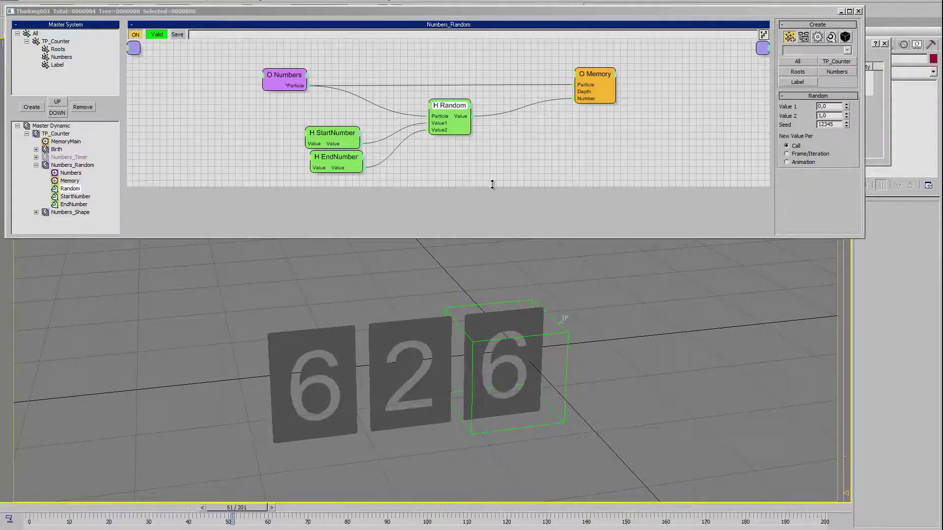
# Step: Enlarge the graph area, move Memory further right, and bring up the canvas creation menu
pyautogui.moveTo(470, 187); pyautogui.dragTo(471, 212)
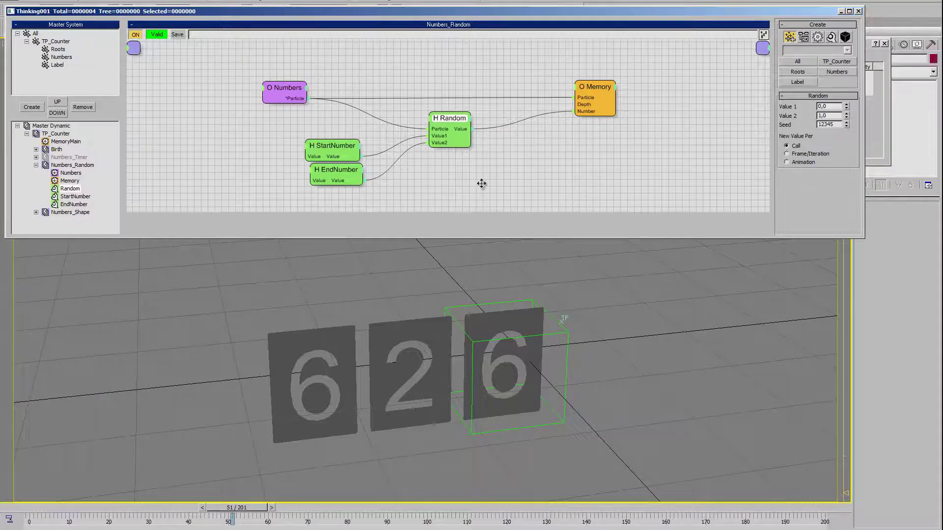
pyautogui.moveTo(575, 95); pyautogui.dragTo(643, 95)
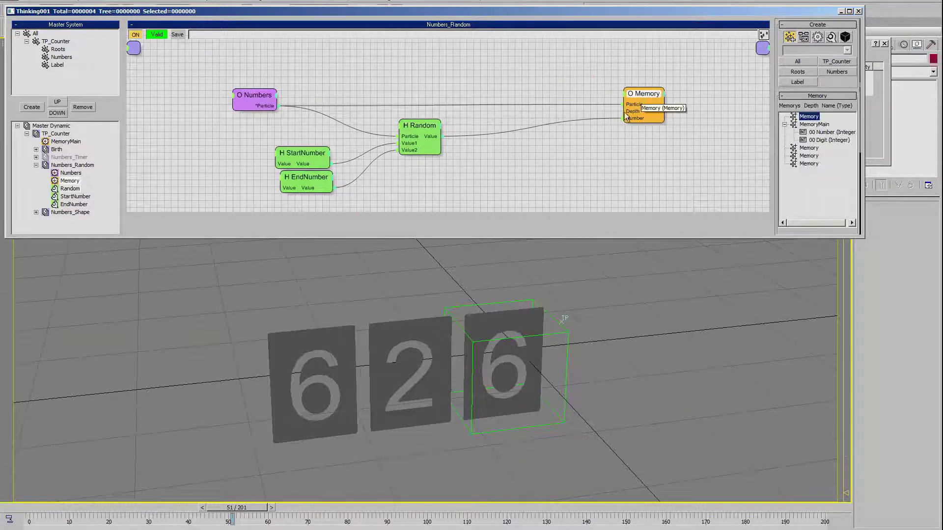
pyautogui.click(507, 189)
pyautogui.rightClick(475, 61)
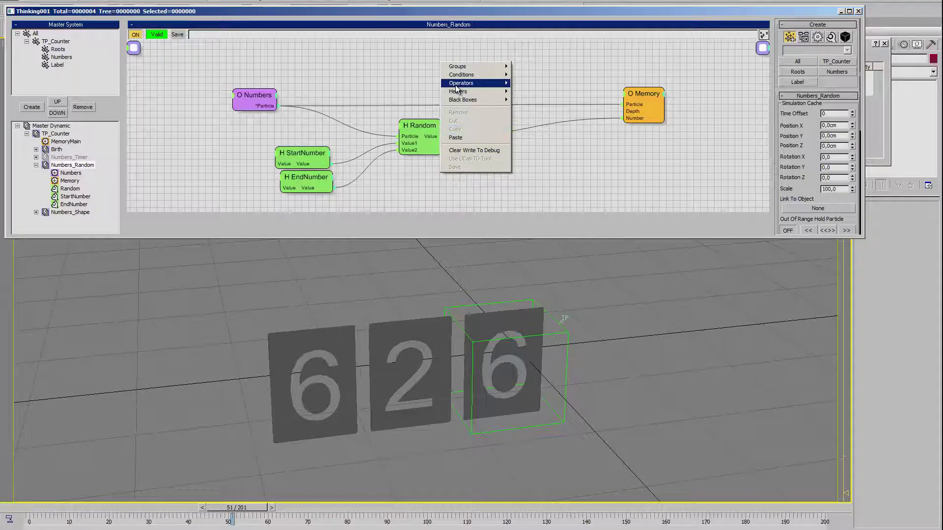
pyautogui.click(385, 55)
pyautogui.rightClick(385, 55)
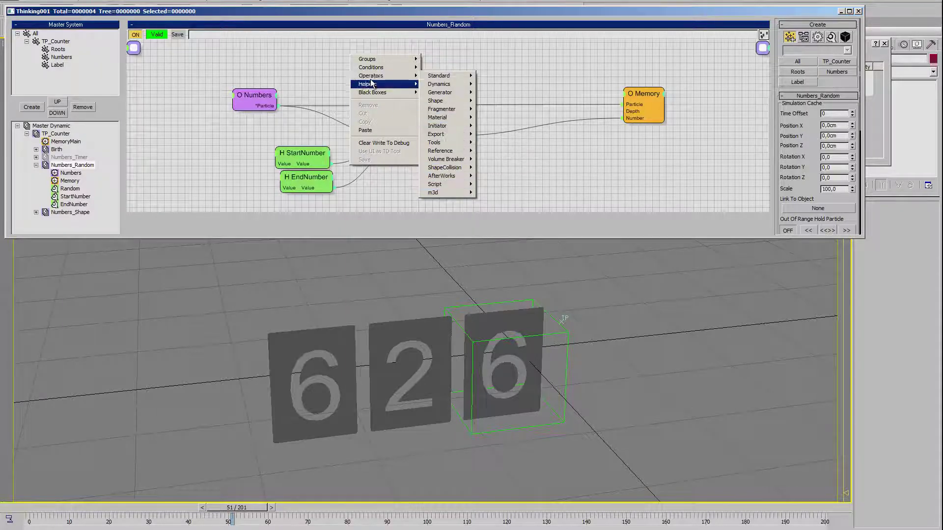
pyautogui.moveTo(439, 84)
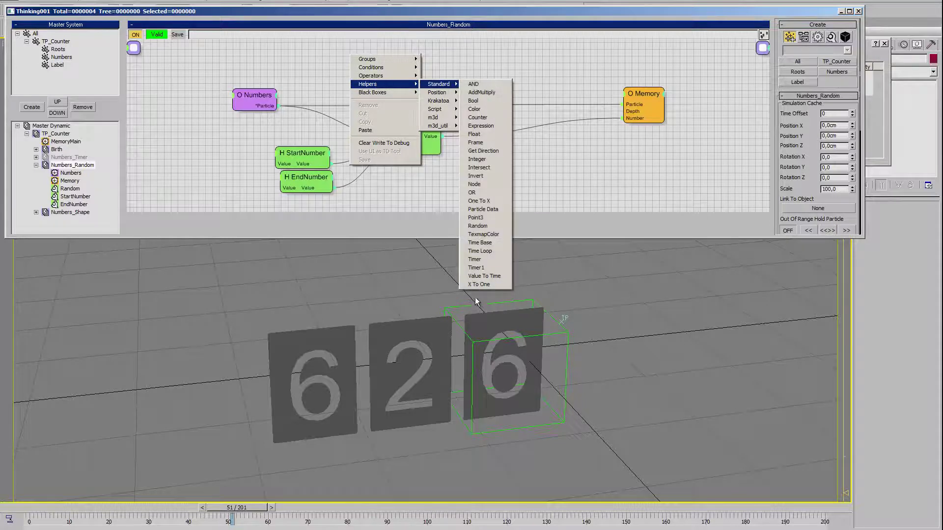
# Step: Add a second Random helper with Value 2 of 100, fed by the Numbers particles
pyautogui.click(477, 226)
pyautogui.moveTo(408, 67); pyautogui.dragTo(376, 66)
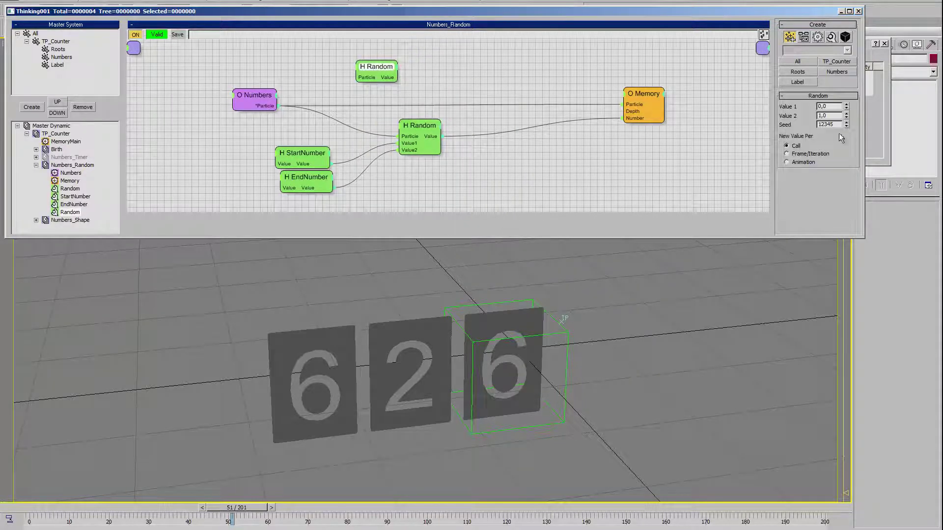
pyautogui.press('Return')
pyautogui.write('00')
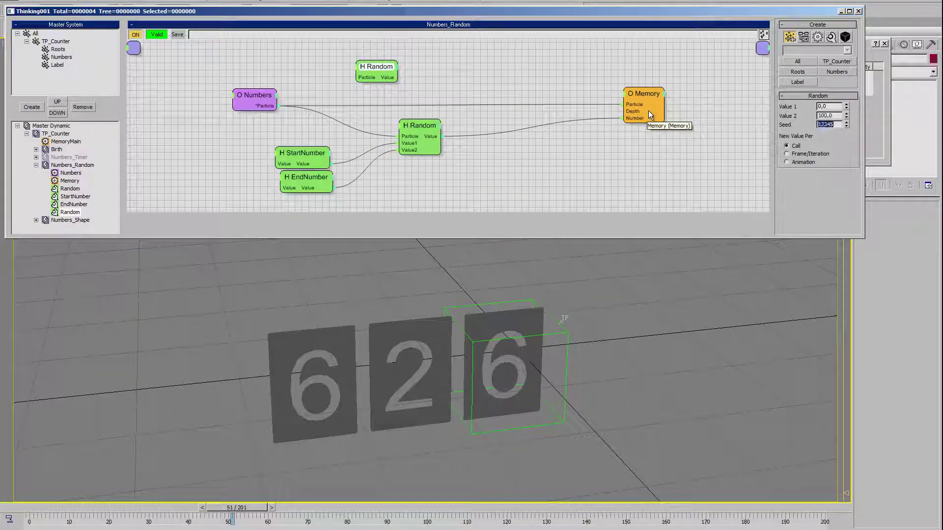
pyautogui.press('Return')
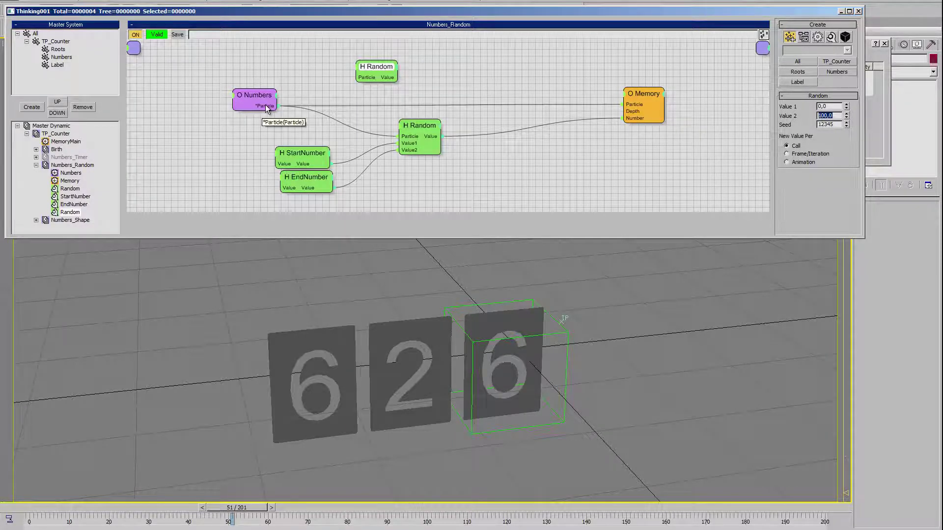
pyautogui.moveTo(277, 105); pyautogui.dragTo(399, 66)
# Step: Add a Threshold condition beside the new Random with Threshold 1 set to 0
pyautogui.rightClick(421, 51)
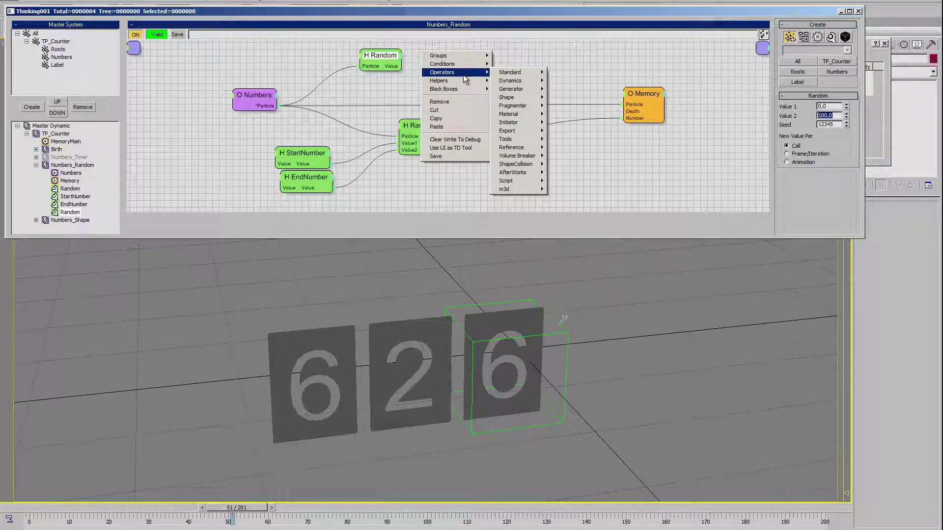
pyautogui.click(519, 63)
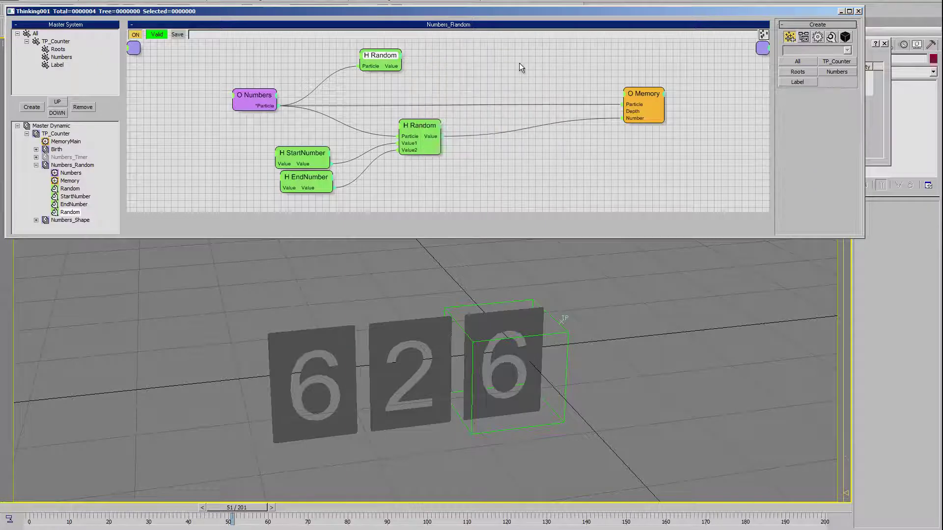
pyautogui.rightClick(410, 64)
pyautogui.moveTo(499, 76)
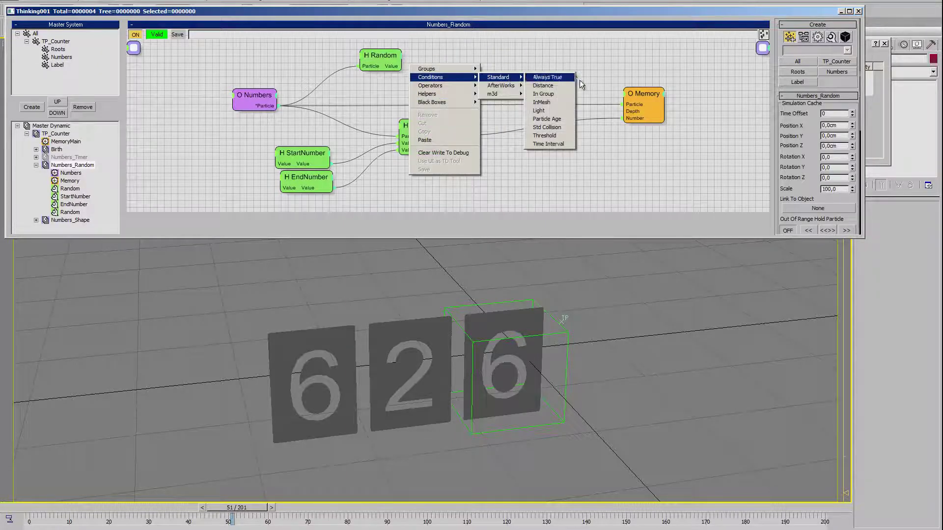
pyautogui.click(558, 141)
pyautogui.moveTo(380, 58)
pyautogui.mouseDown()
pyautogui.moveTo(447, 81)
pyautogui.moveTo(492, 59)
pyautogui.mouseUp()
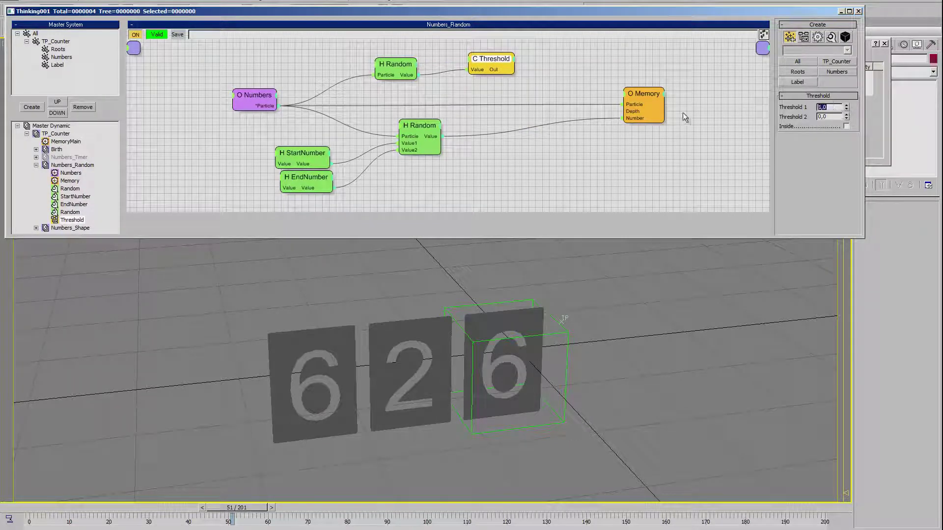
pyautogui.write('0')
pyautogui.press('Tab')
# Step: Give Threshold a Threshold 2 input and feed it from a new Float helper
pyautogui.rightClick(471, 68)
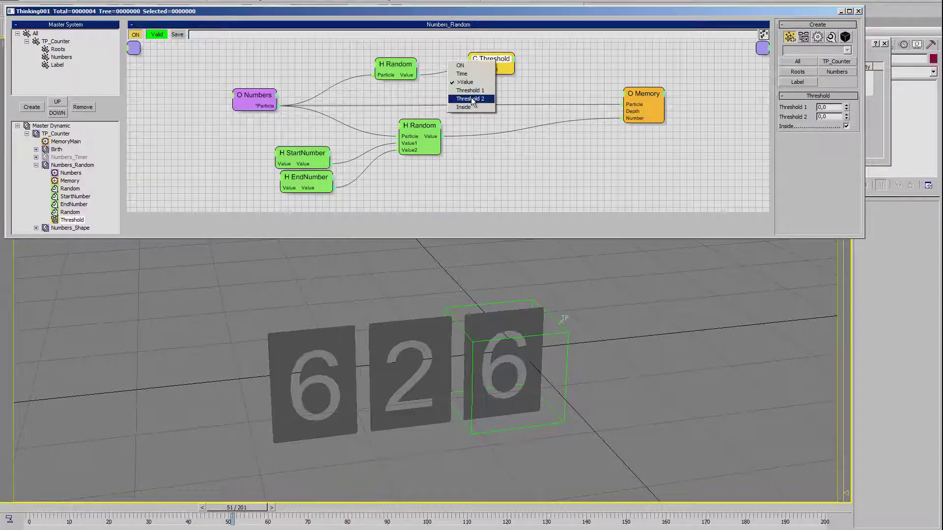
pyautogui.click(466, 96)
pyautogui.moveTo(400, 67); pyautogui.dragTo(388, 63)
pyautogui.rightClick(342, 86)
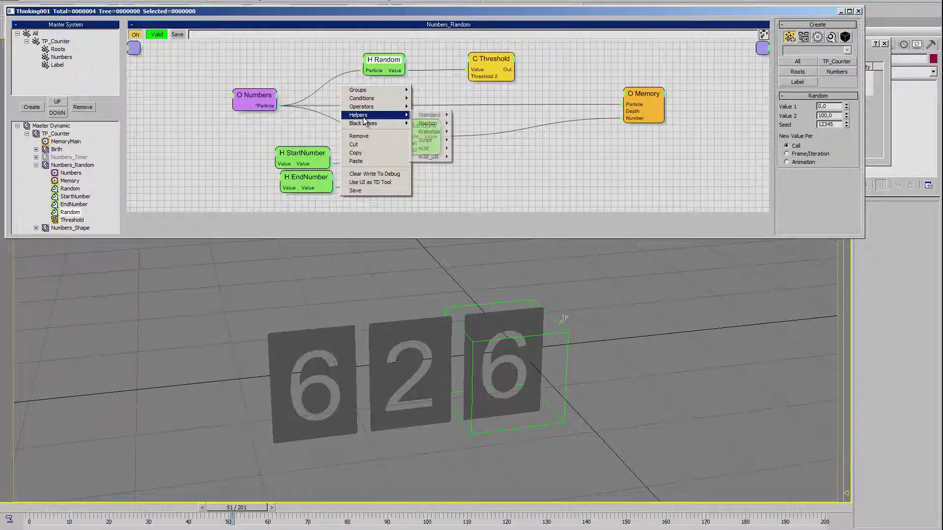
pyautogui.moveTo(430, 115)
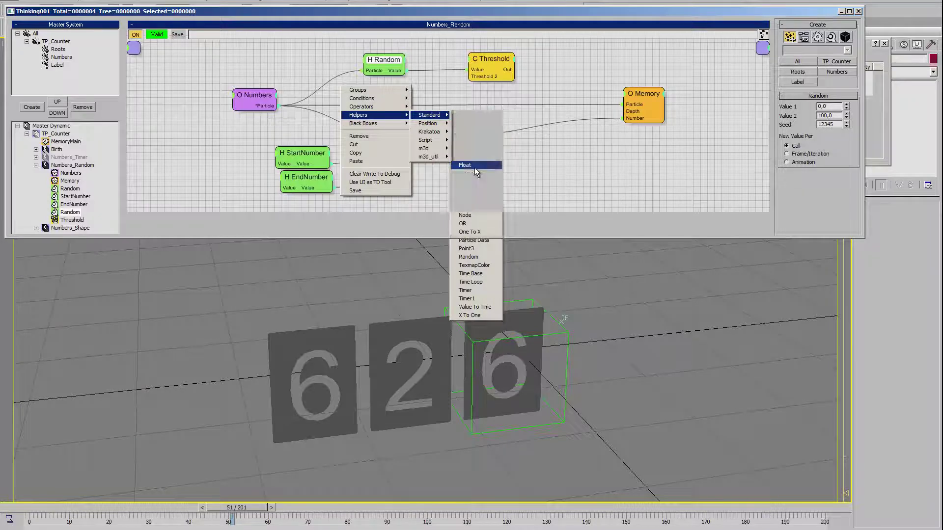
pyautogui.click(477, 172)
pyautogui.moveTo(394, 95); pyautogui.dragTo(467, 76)
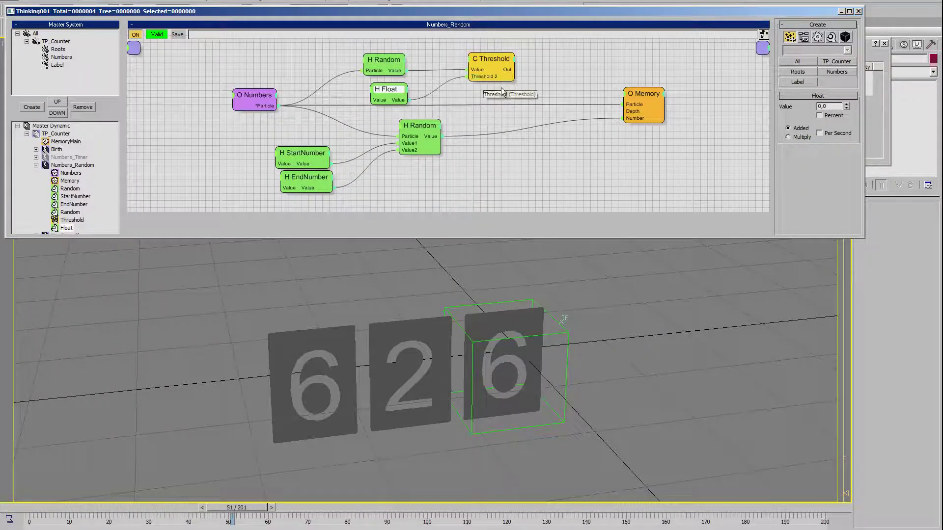
# Step: Drive a new ON input on Memory from the Threshold output, then select the Float's value
pyautogui.click(626, 97)
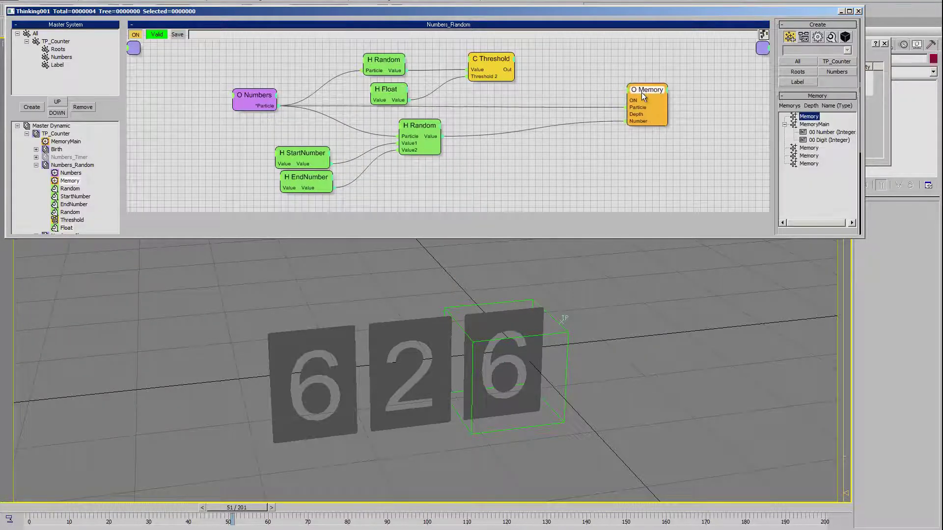
pyautogui.moveTo(513, 69); pyautogui.dragTo(638, 103)
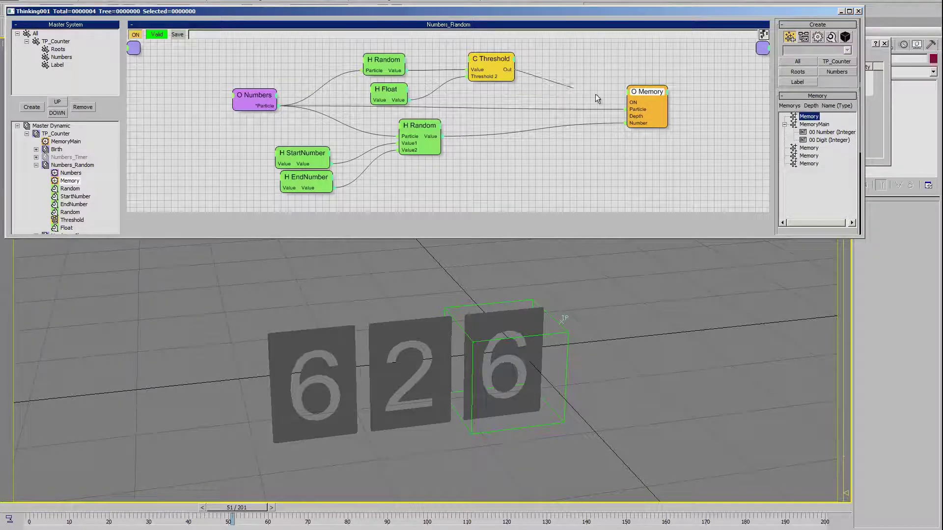
pyautogui.moveTo(392, 92); pyautogui.dragTo(399, 91)
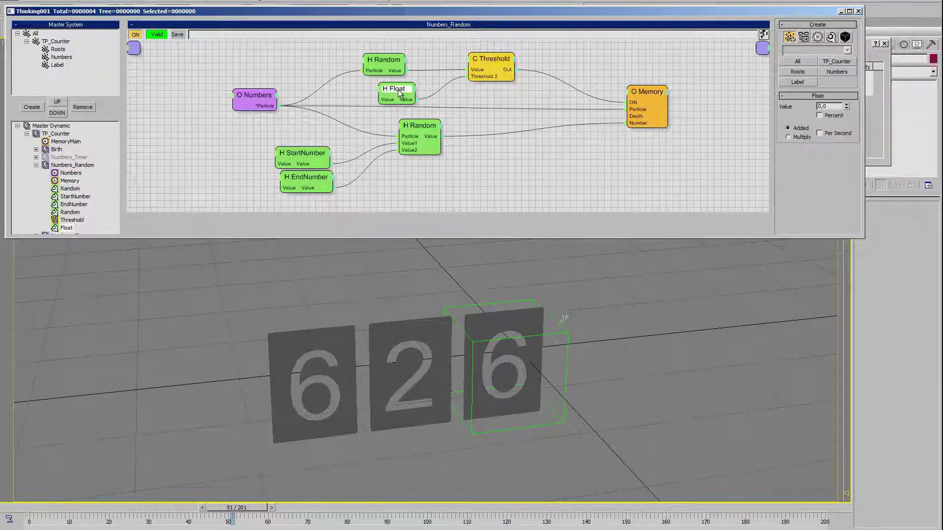
pyautogui.doubleClick(829, 105)
pyautogui.write('10')
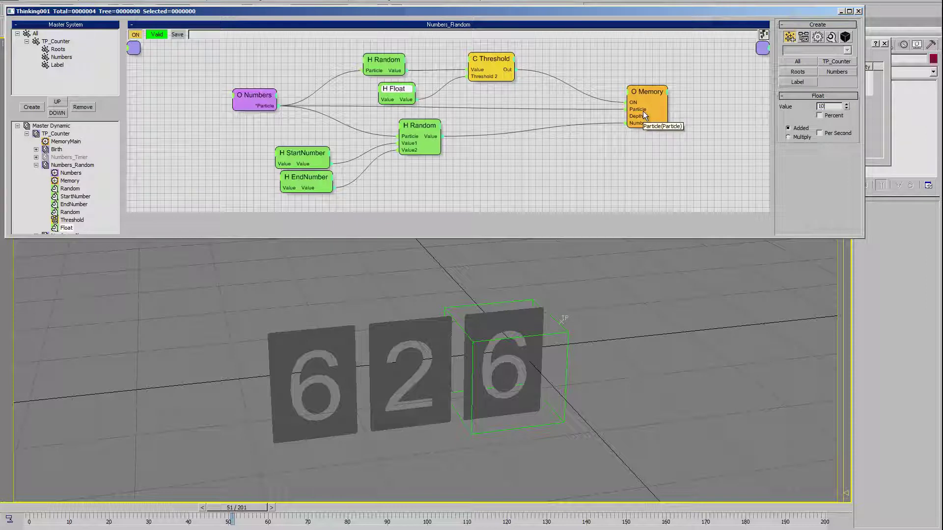
# Step: Rename the Float helper to ChangeProb in the Master Dynamic tree
pyautogui.click(490, 60)
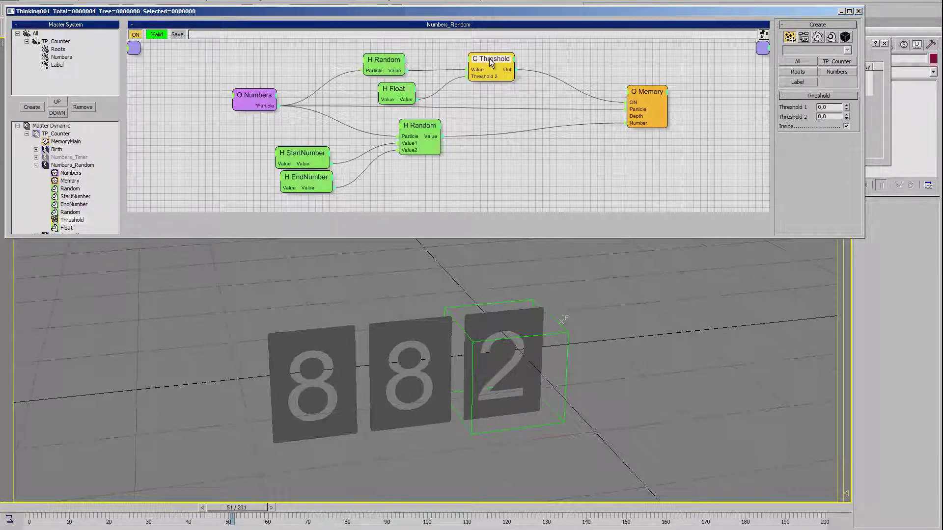
pyautogui.click(395, 93)
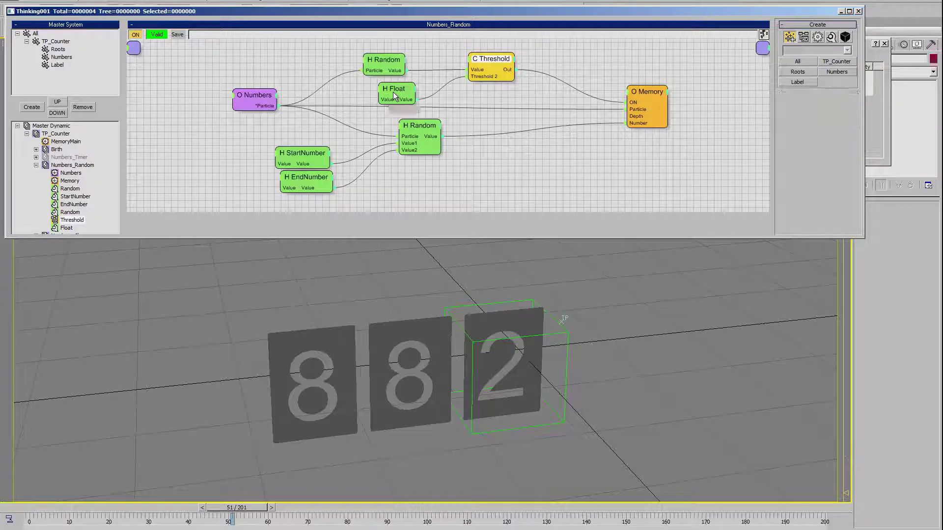
pyautogui.click(67, 229)
pyautogui.click(67, 229)
pyautogui.write('ChangeProb')
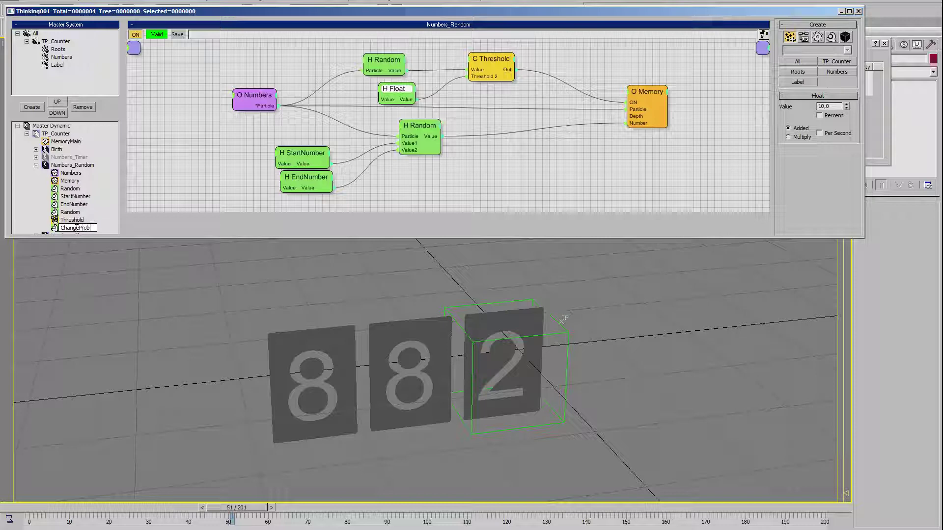
pyautogui.press('Return')
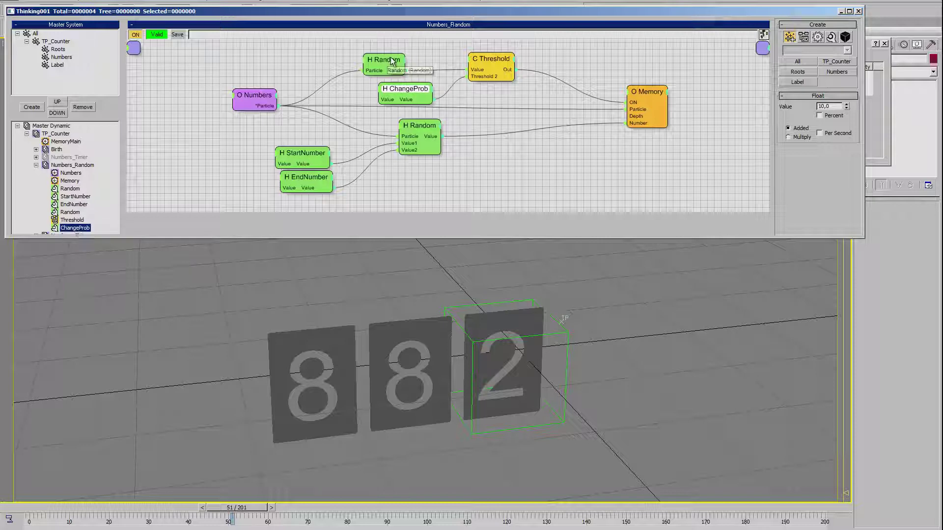
# Step: Align the Random, ChangeProb and Memory nodes, then return the animation to frame 32
pyautogui.moveTo(391, 61)
pyautogui.mouseDown()
pyautogui.moveTo(408, 59)
pyautogui.moveTo(407, 85)
pyautogui.moveTo(395, 55)
pyautogui.mouseUp()
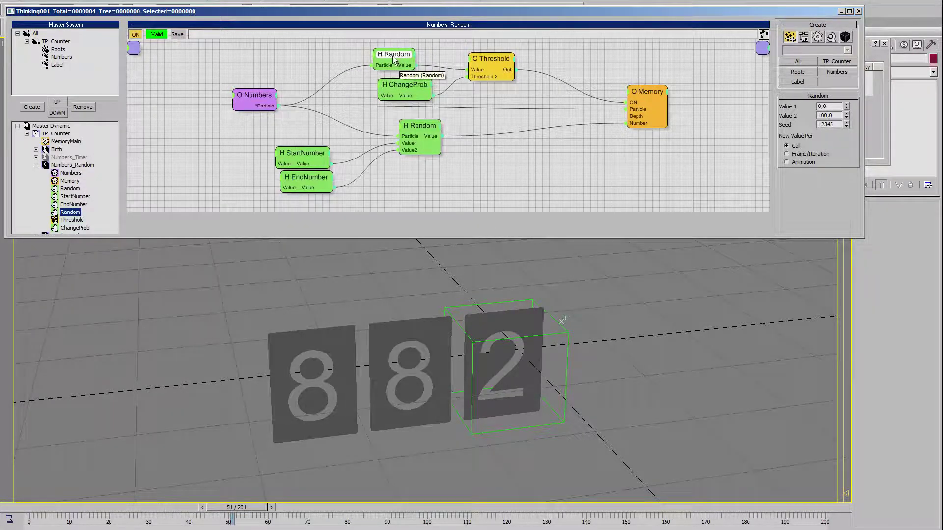
pyautogui.moveTo(393, 58); pyautogui.dragTo(393, 61)
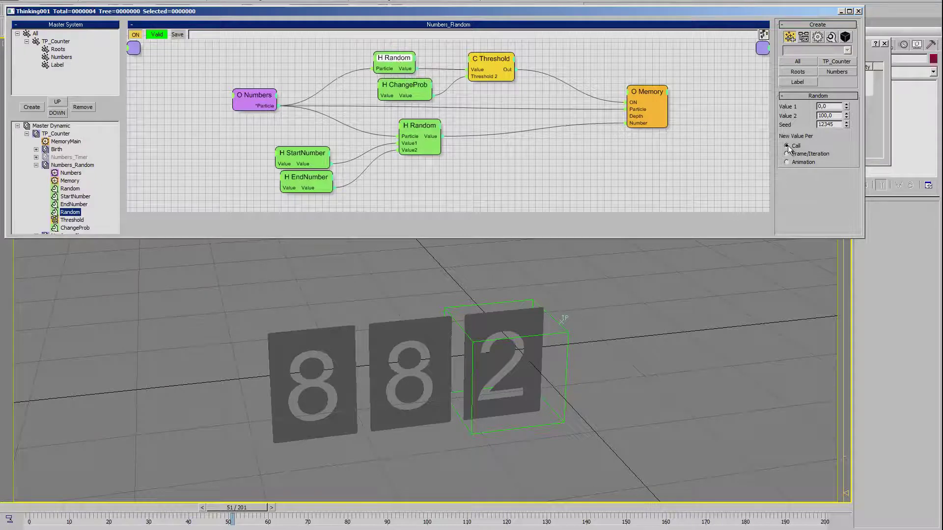
pyautogui.doubleClick(833, 115)
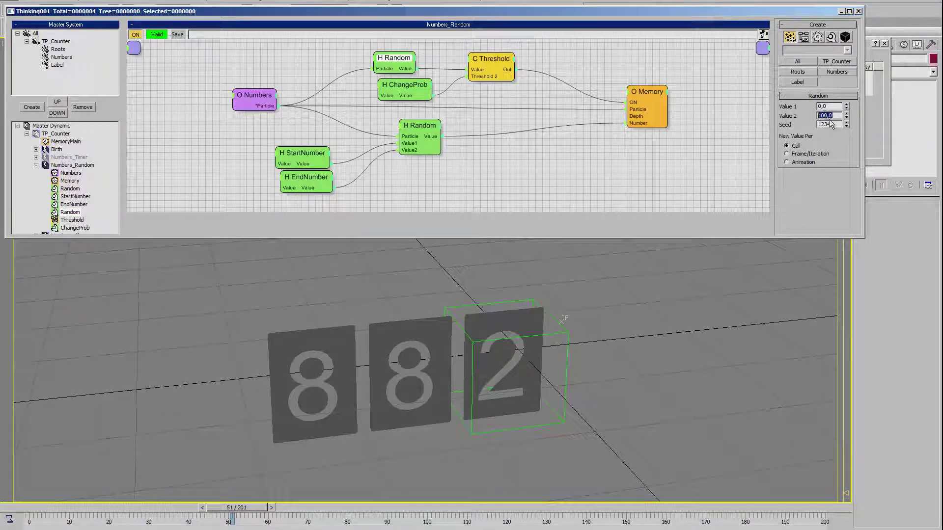
pyautogui.moveTo(421, 87); pyautogui.dragTo(428, 88)
pyautogui.click(493, 67)
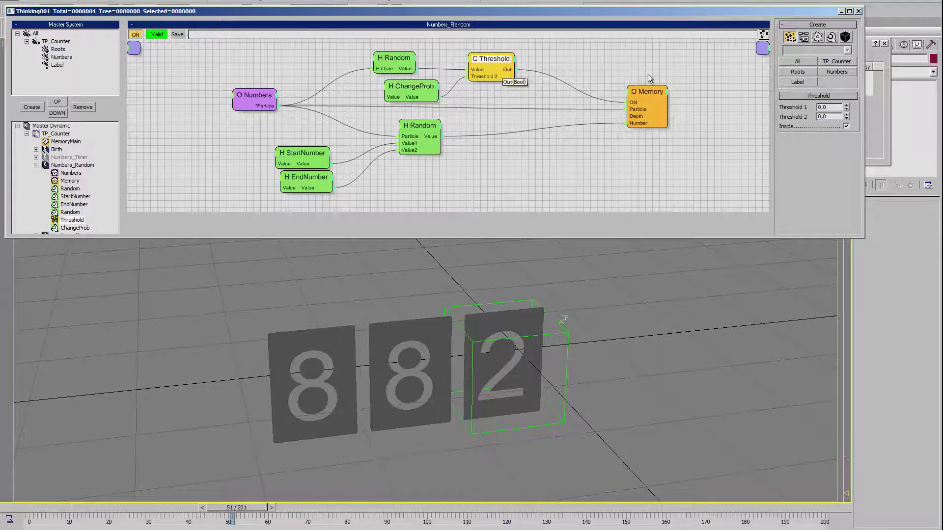
pyautogui.click(420, 91)
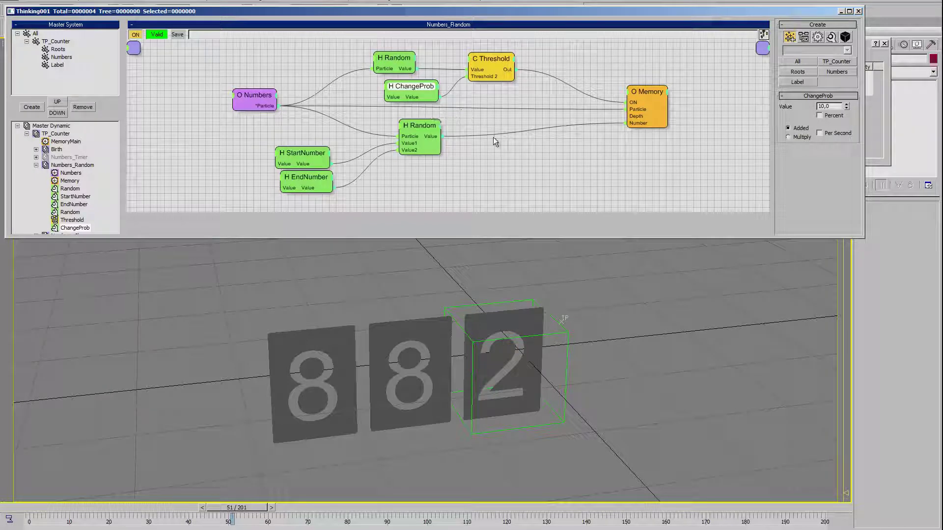
pyautogui.moveTo(629, 119); pyautogui.dragTo(635, 120)
pyautogui.click(423, 91)
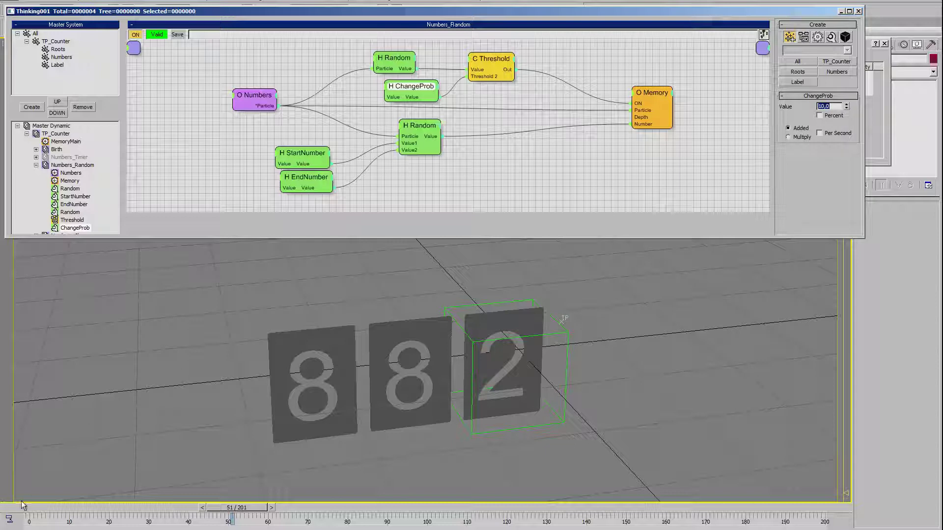
pyautogui.moveTo(22, 505); pyautogui.dragTo(162, 507)
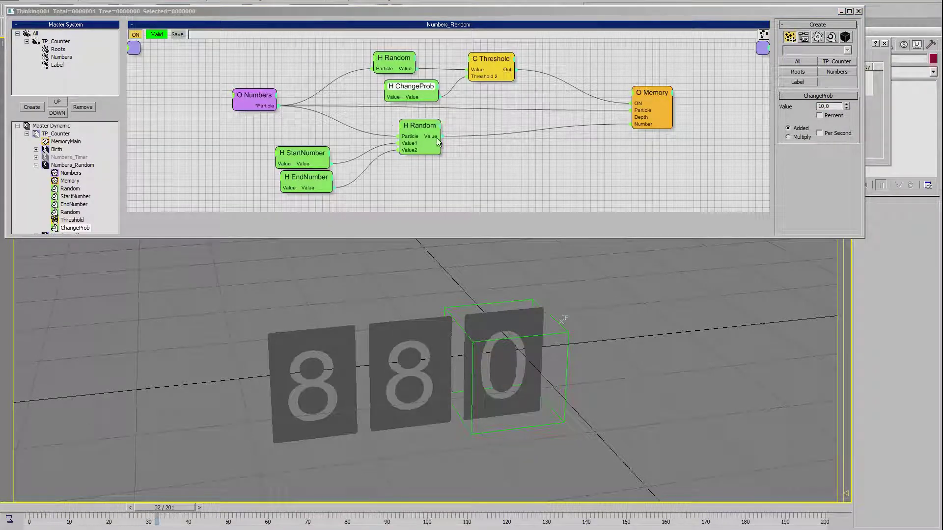
# Step: Lower ChangeProb to 2 and scrub the animation to about frame 134
pyautogui.doubleClick(834, 106)
pyautogui.write('2')
pyautogui.press('Return')
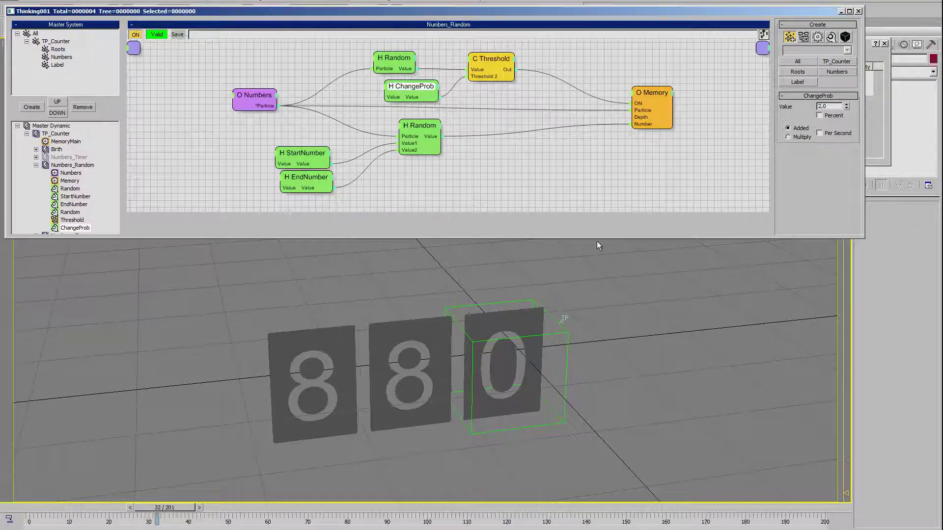
pyautogui.moveTo(162, 507)
pyautogui.mouseDown()
pyautogui.moveTo(53, 513)
pyautogui.moveTo(870, 511)
pyautogui.mouseUp()
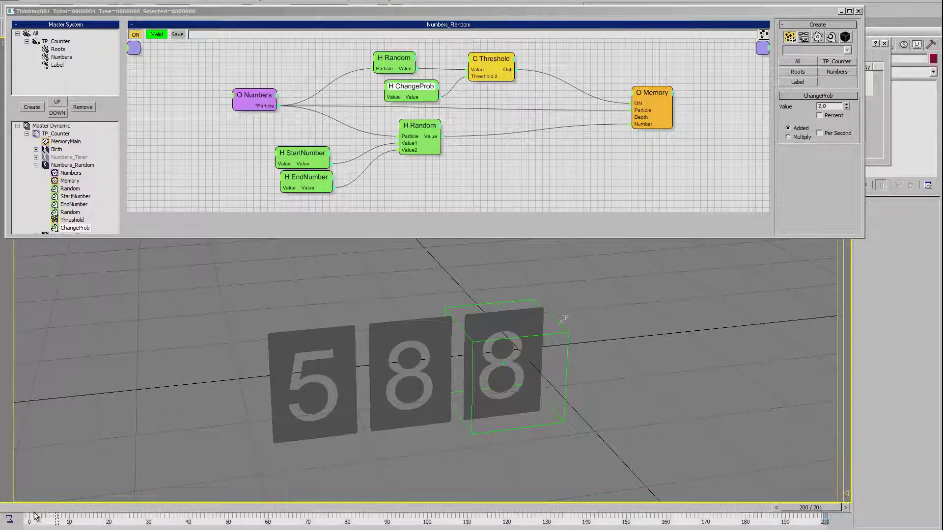
pyautogui.moveTo(101, 504); pyautogui.dragTo(550, 505)
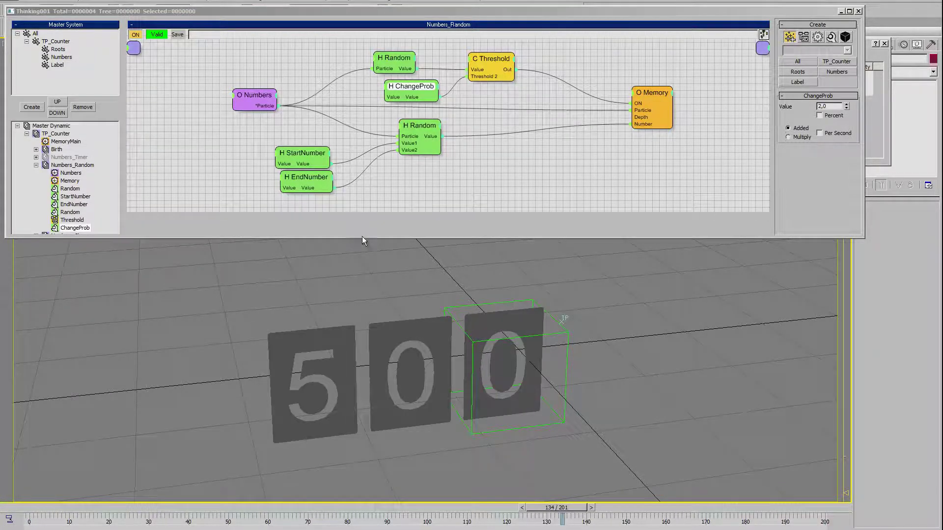
# Step: Enlarge the node graph, collapse the Numbers_Random branch and select StartNumber
pyautogui.moveTo(441, 211)
pyautogui.mouseDown()
pyautogui.moveTo(474, 228)
pyautogui.moveTo(474, 269)
pyautogui.mouseUp()
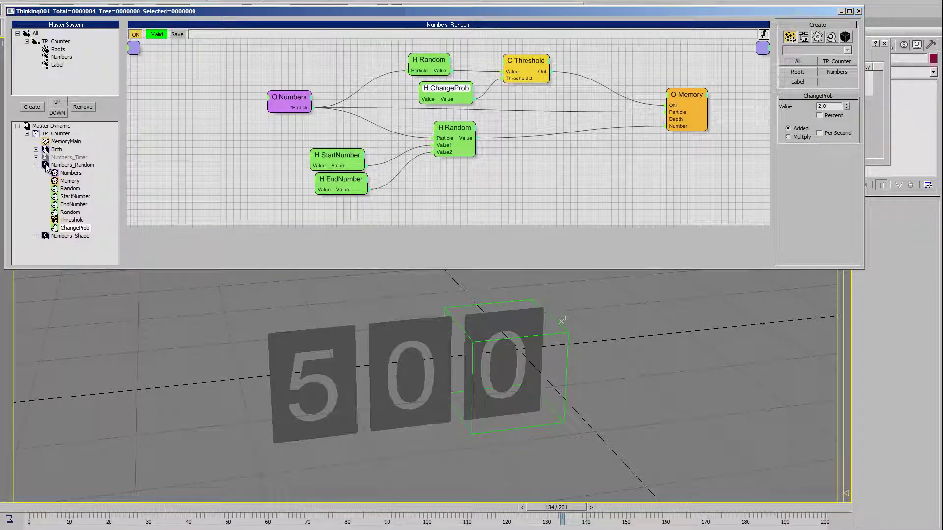
pyautogui.click(36, 165)
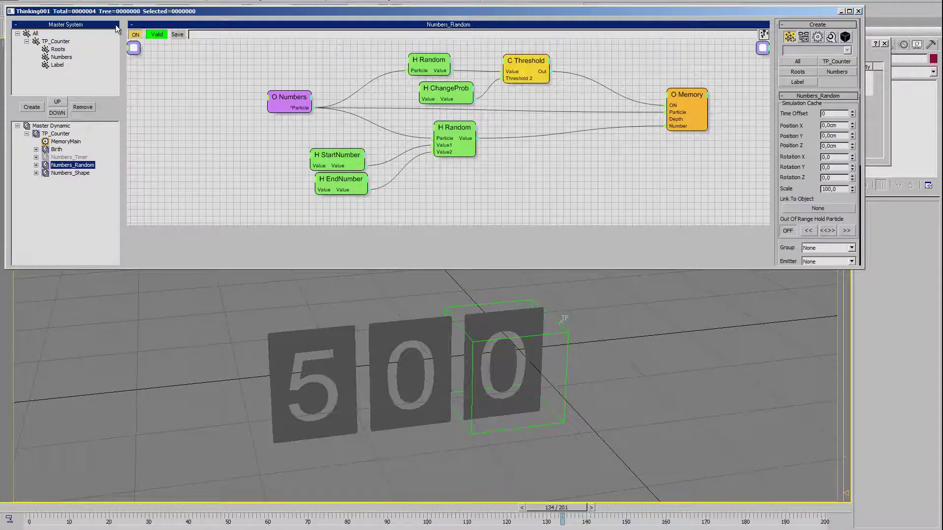
pyautogui.click(337, 156)
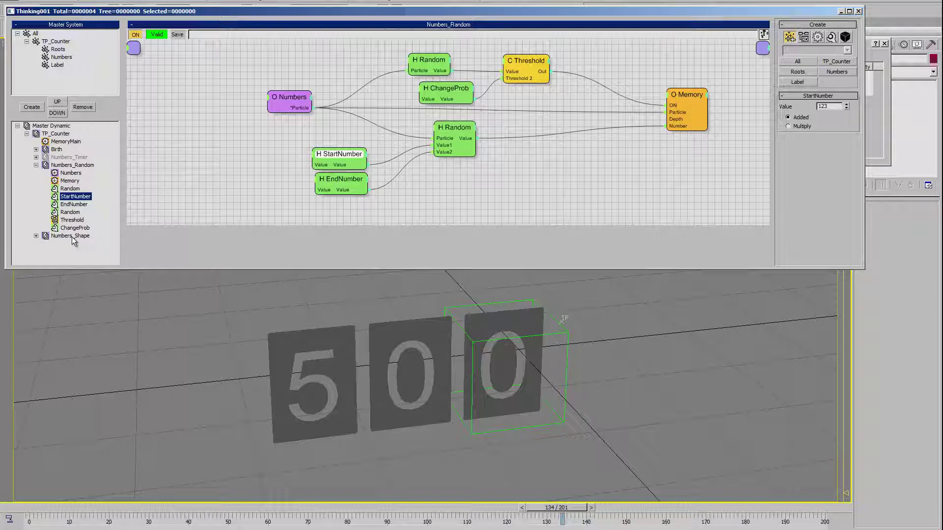
# Step: Inspect the Numbers_Random, Numbers_Shape and Numbers group settings in the Thinking Particles tree
pyautogui.click(74, 166)
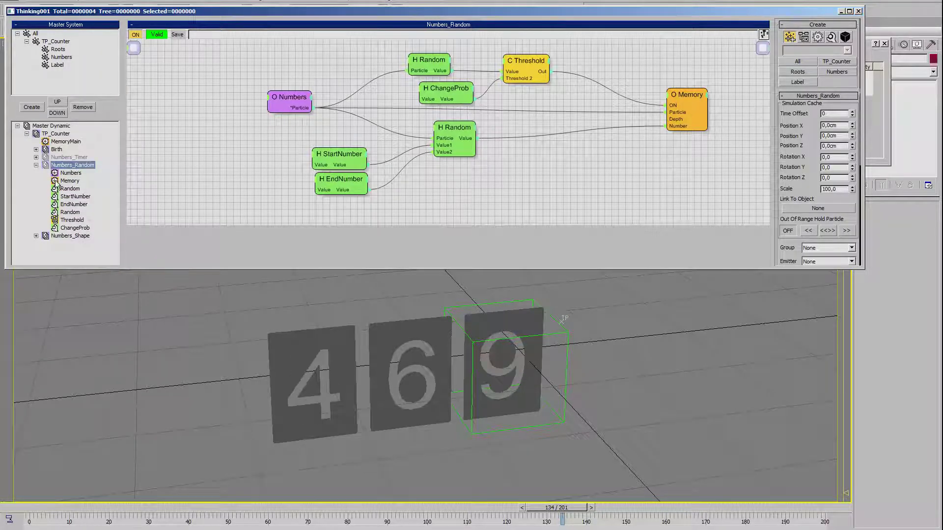
pyautogui.click(36, 165)
pyautogui.click(70, 173)
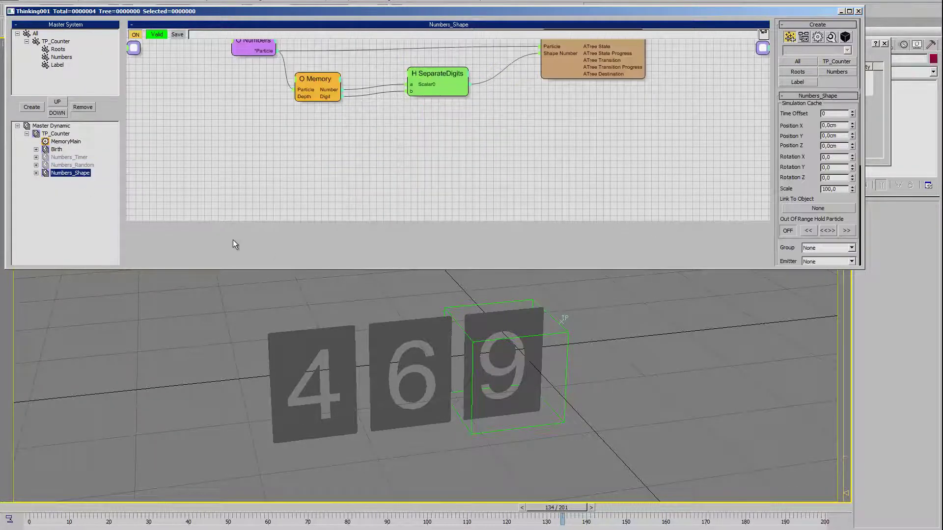
pyautogui.click(264, 85)
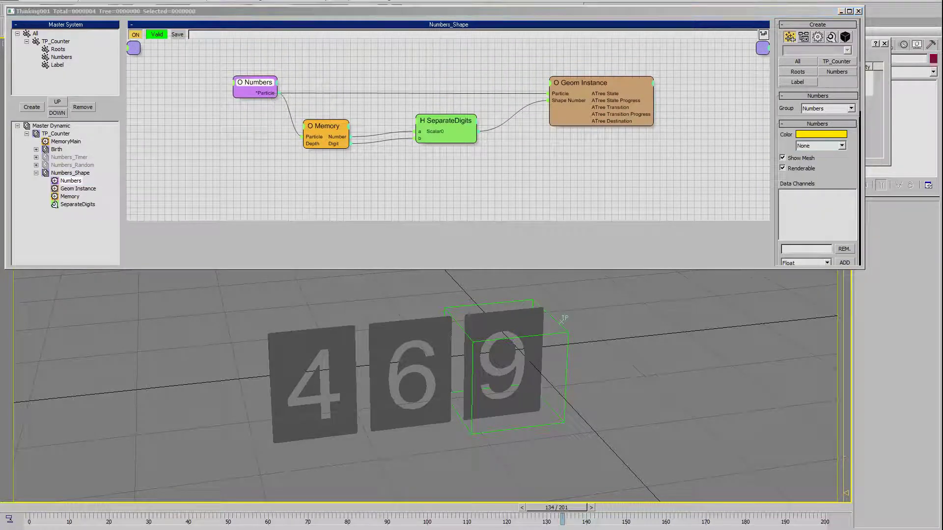
# Step: Set the Birth group's Position Born operator Speed to 20
pyautogui.click(57, 149)
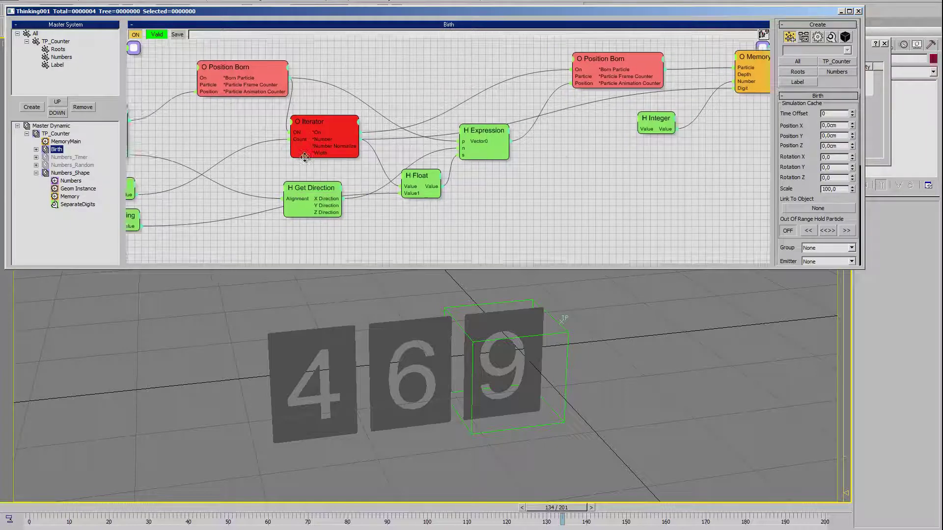
pyautogui.moveTo(470, 86); pyautogui.dragTo(452, 75)
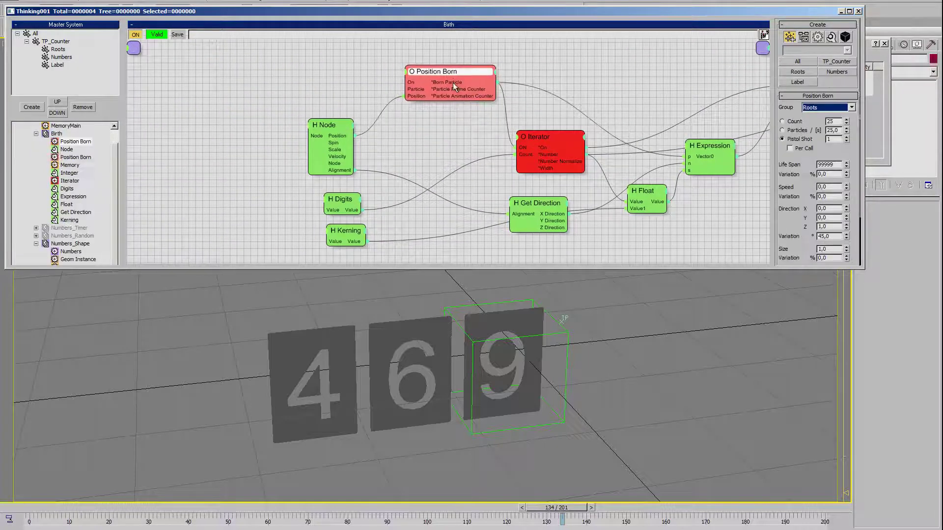
pyautogui.moveTo(445, 127); pyautogui.dragTo(391, 141, button='middle')
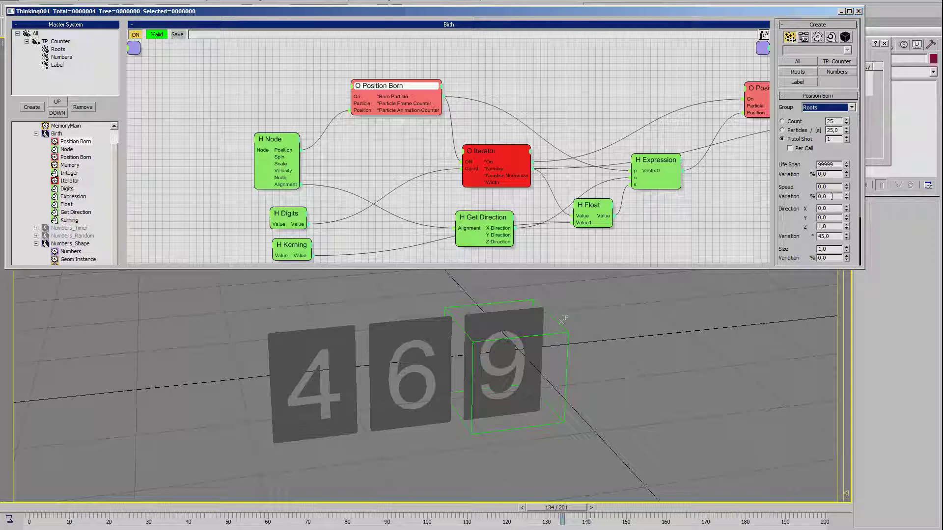
pyautogui.doubleClick(833, 187)
pyautogui.write('20')
# Step: Scrub the timeline to frame 4 and pan the viewport to check the moving tiles
pyautogui.moveTo(260, 451); pyautogui.dragTo(250, 451, button='middle')
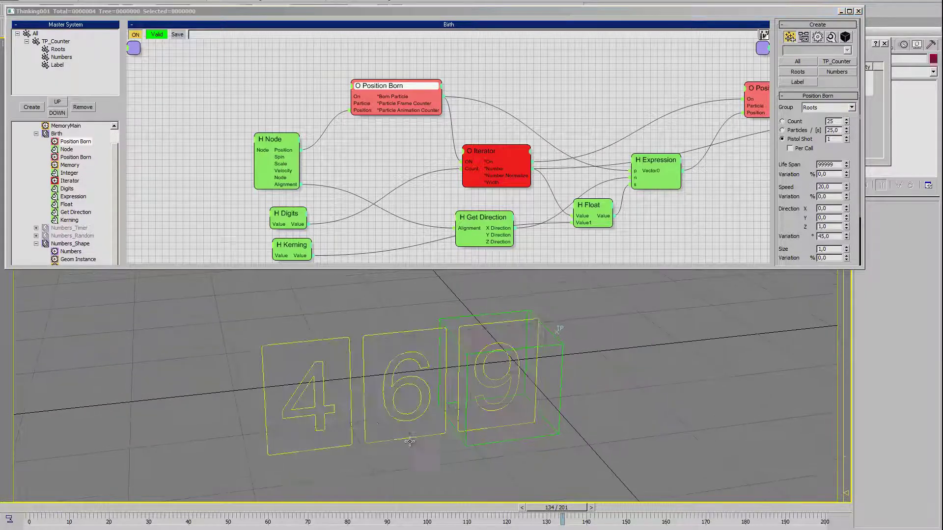
pyautogui.moveTo(43, 511); pyautogui.dragTo(49, 510)
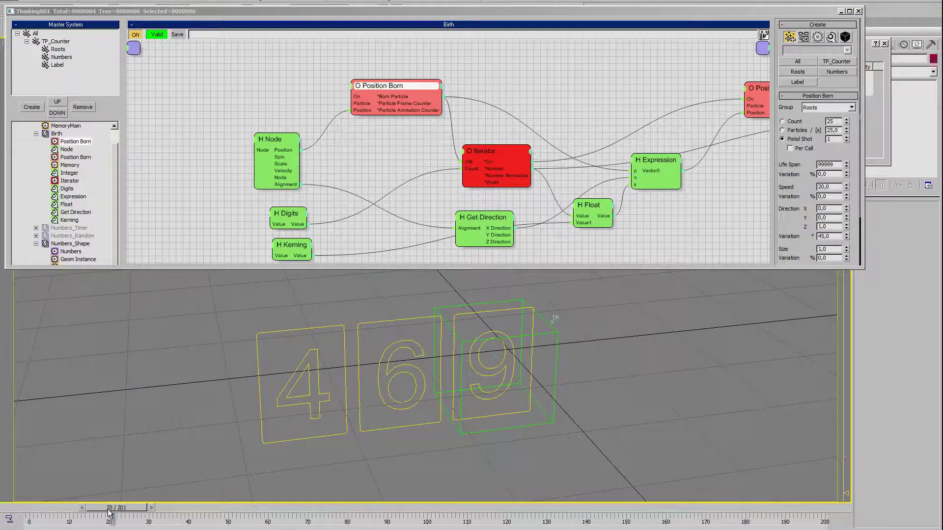
pyautogui.moveTo(460, 399); pyautogui.dragTo(388, 446, button='middle')
pyautogui.moveTo(58, 511); pyautogui.dragTo(54, 511)
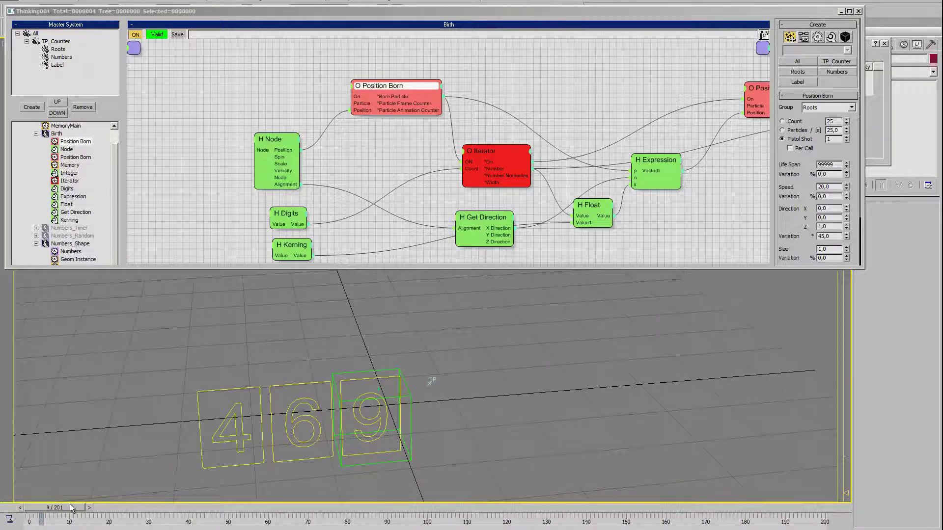
pyautogui.moveTo(366, 428); pyautogui.dragTo(417, 393, button='middle')
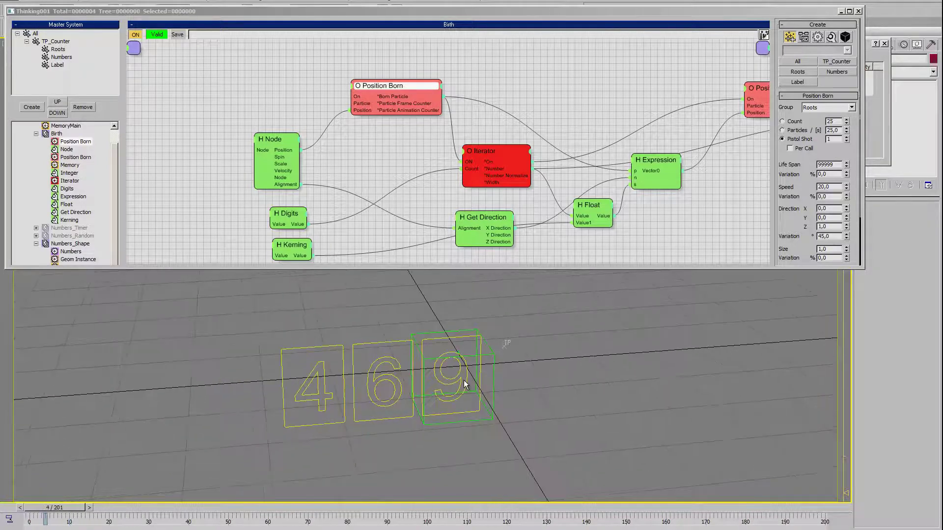
pyautogui.scroll(2, 421, 393)
pyautogui.scroll(2, 463, 377)
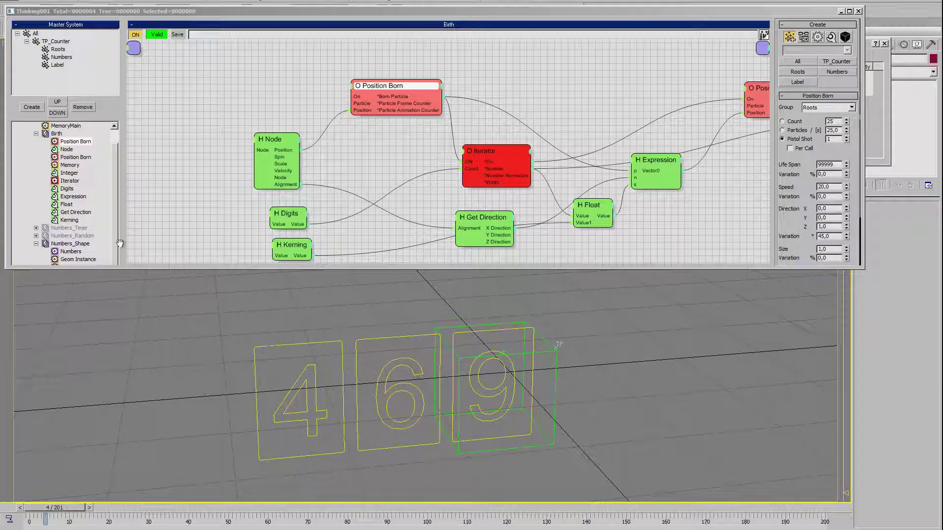
pyautogui.scroll(1, 120, 212)
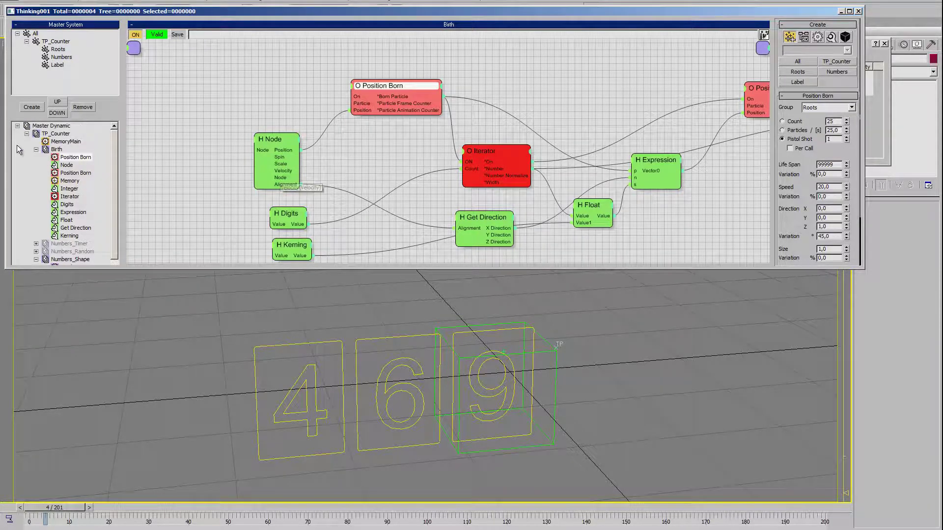
# Step: Add a Particle-type memory channel to MemoryMain
pyautogui.click(72, 143)
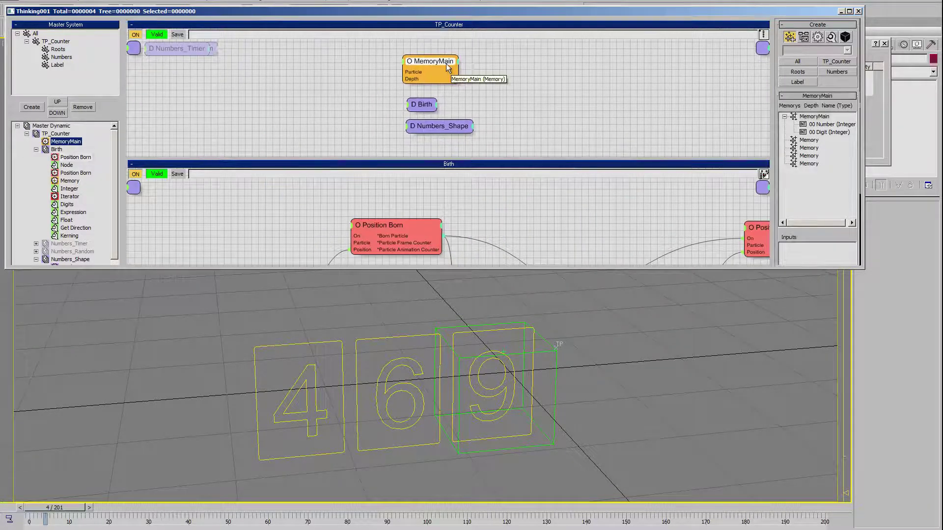
pyautogui.rightClick(815, 118)
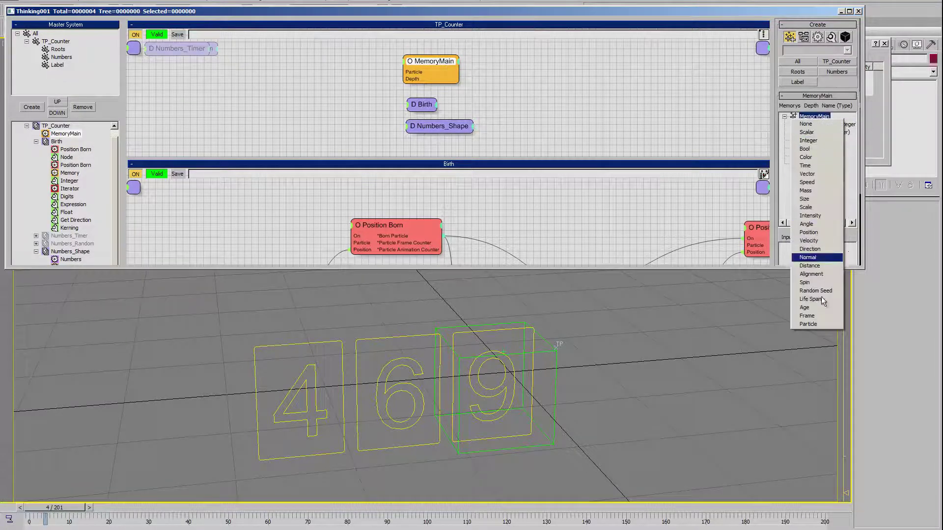
pyautogui.click(822, 324)
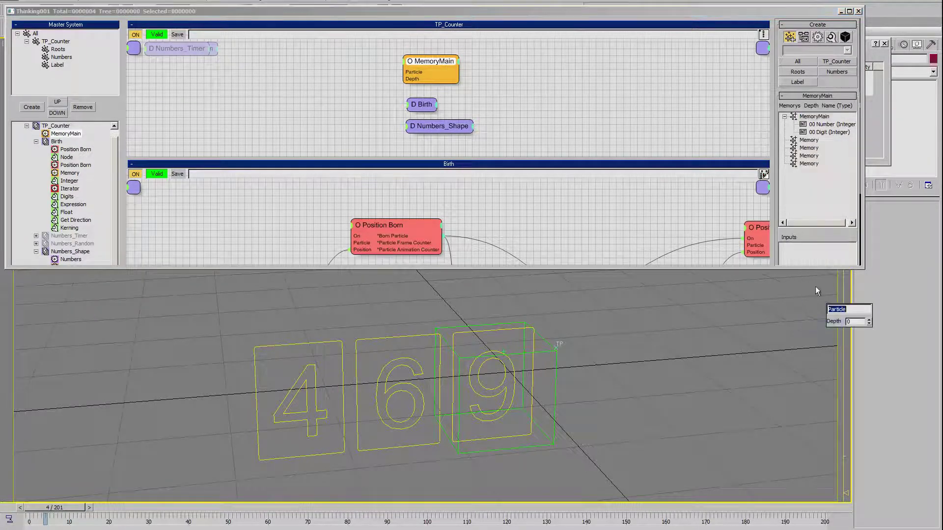
pyautogui.press('Return')
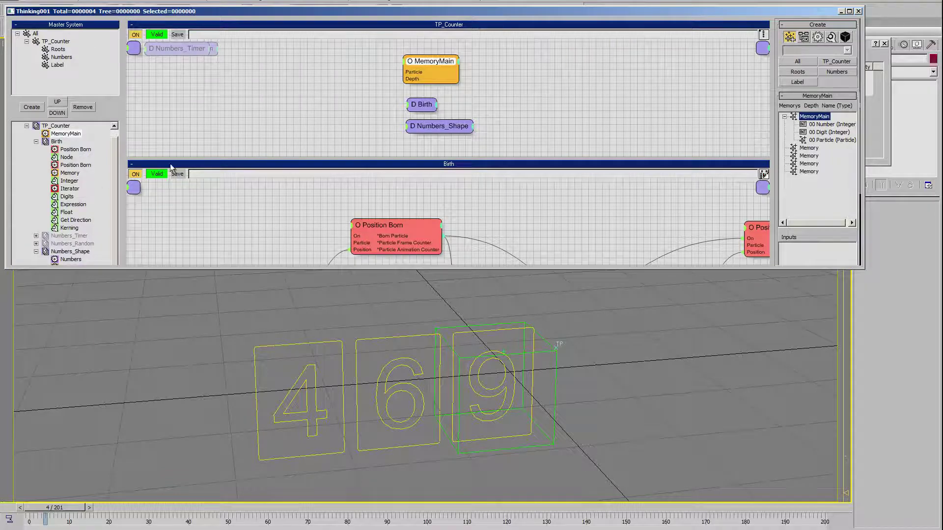
# Step: In Birth, add 00 Particle to the Memory node's inputs and wire Born Particle into it
pyautogui.click(66, 142)
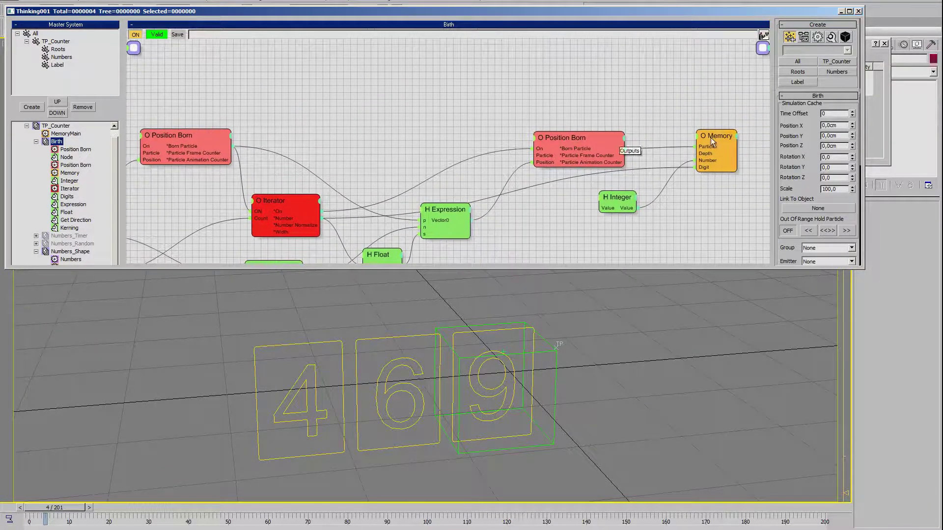
pyautogui.click(721, 160)
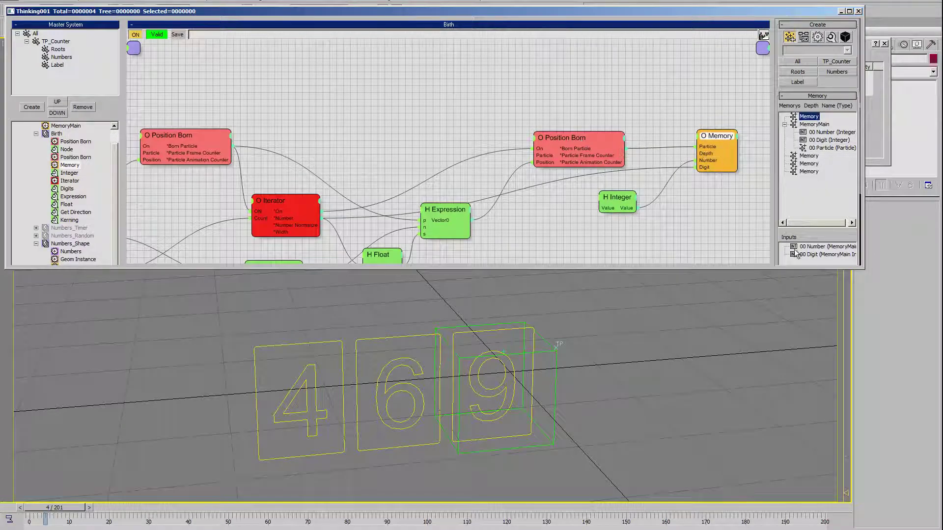
pyautogui.moveTo(794, 224); pyautogui.dragTo(793, 160)
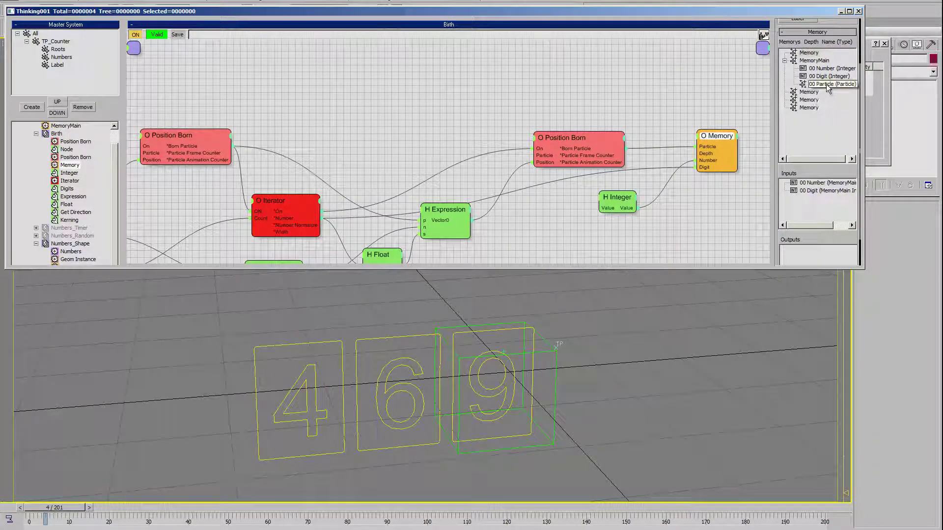
pyautogui.moveTo(826, 84); pyautogui.dragTo(816, 202)
pyautogui.moveTo(724, 137); pyautogui.dragTo(730, 147)
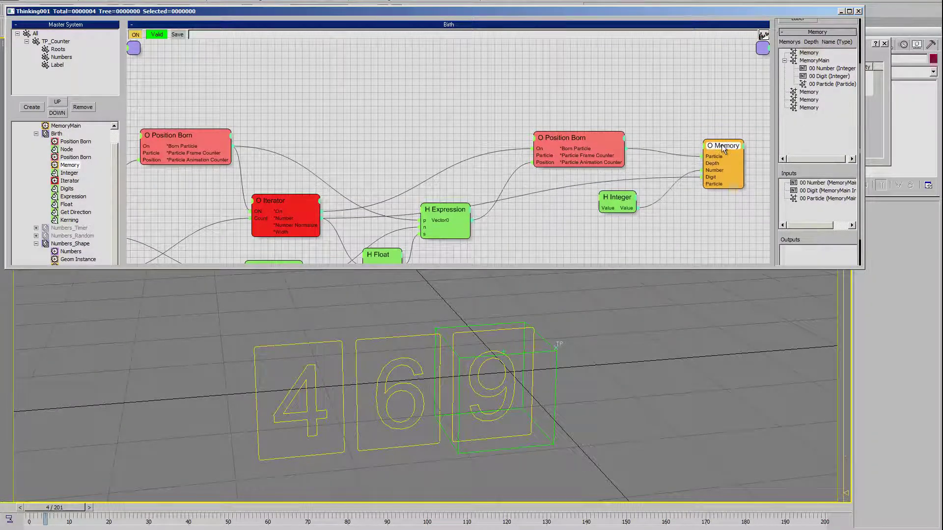
pyautogui.moveTo(181, 148); pyautogui.dragTo(703, 184)
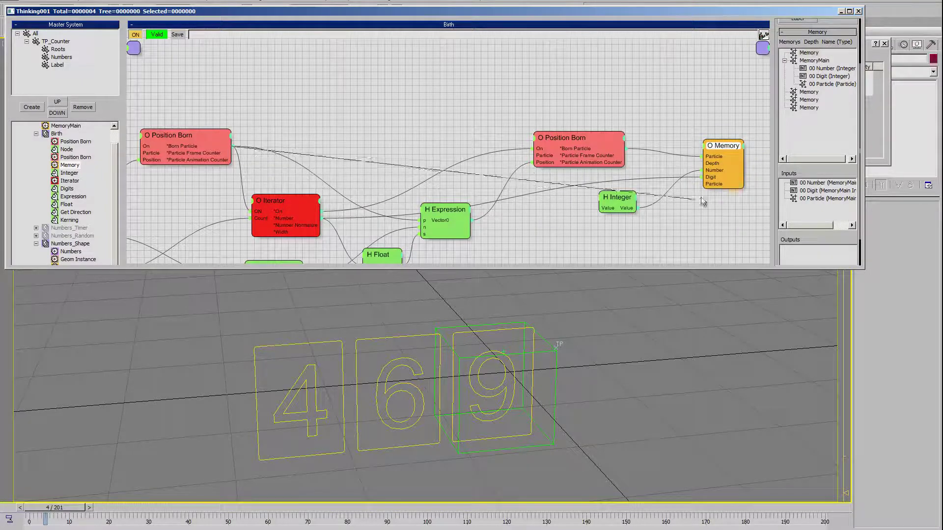
pyautogui.moveTo(726, 148); pyautogui.dragTo(732, 145)
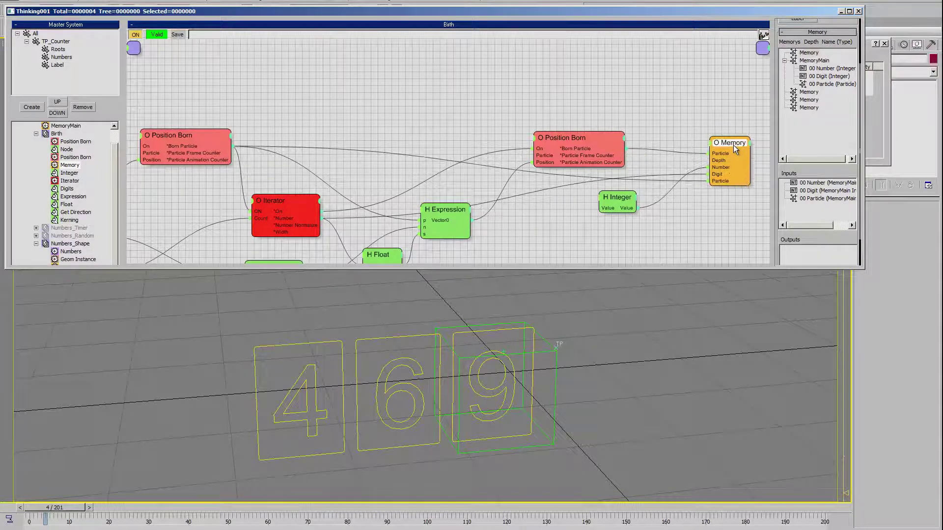
# Step: Inspect the right-hand Position Born operator, then return to the TP_Counter top-level graph
pyautogui.click(588, 140)
pyautogui.moveTo(594, 198); pyautogui.dragTo(549, 236, button='middle')
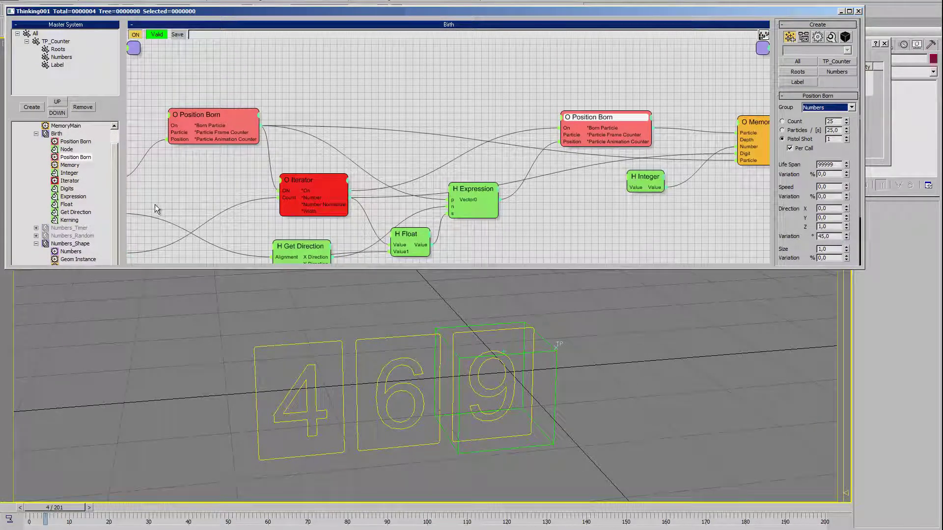
pyautogui.scroll(1, 25, 164)
pyautogui.click(36, 149)
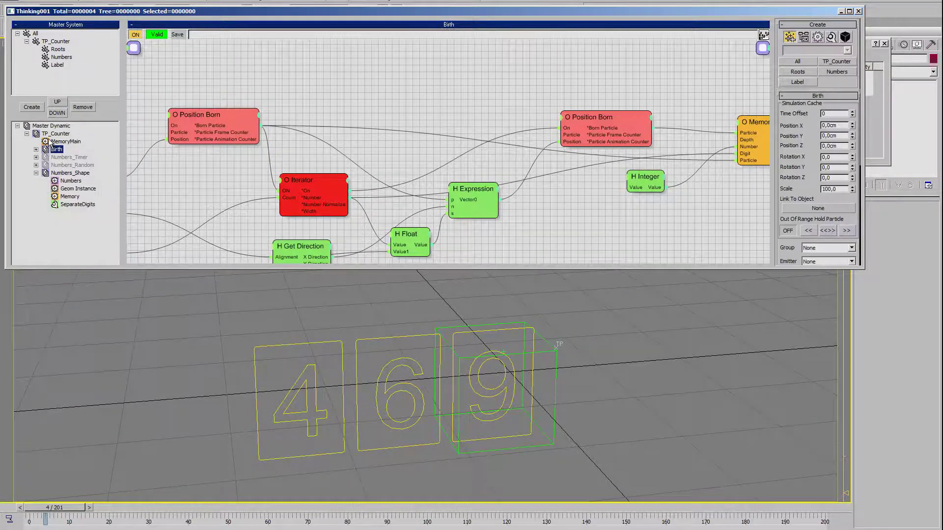
pyautogui.click(55, 134)
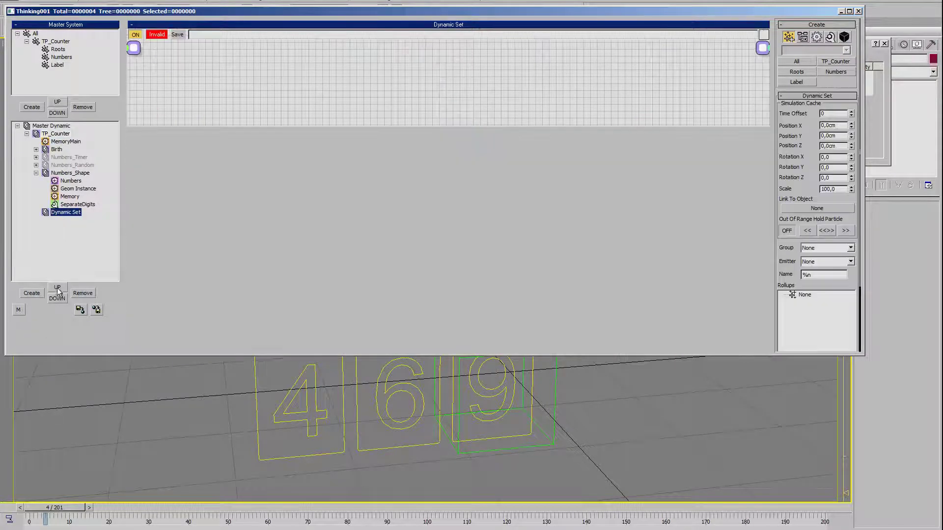
# Step: Create a Dynamic Set with a Numbers node wired into a Memory operator exposing its Particle output
pyautogui.click(58, 288)
pyautogui.click(59, 288)
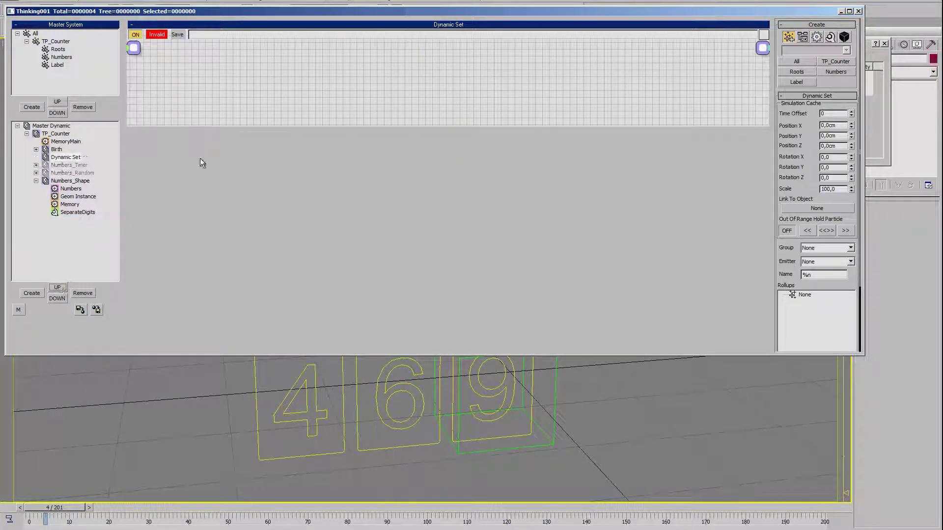
pyautogui.click(319, 84)
pyautogui.rightClick(372, 75)
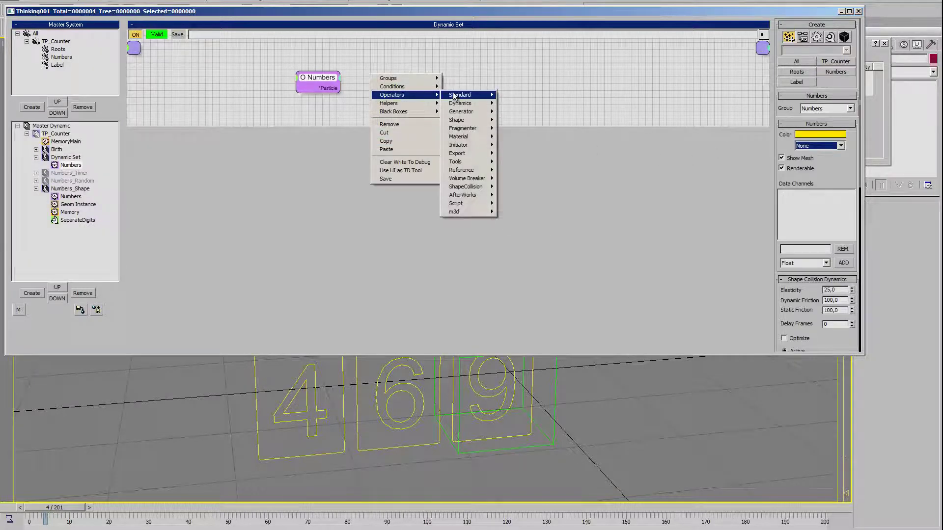
pyautogui.click(516, 147)
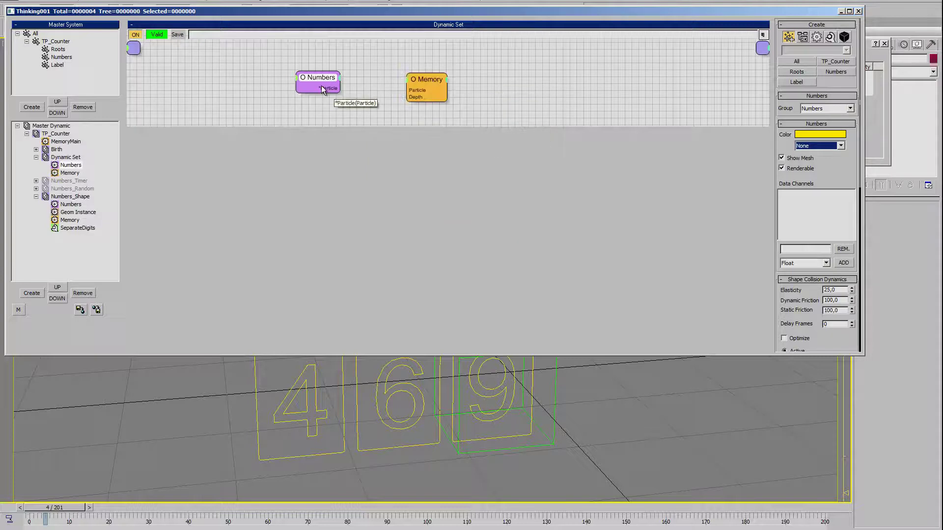
pyautogui.moveTo(322, 90); pyautogui.dragTo(405, 97)
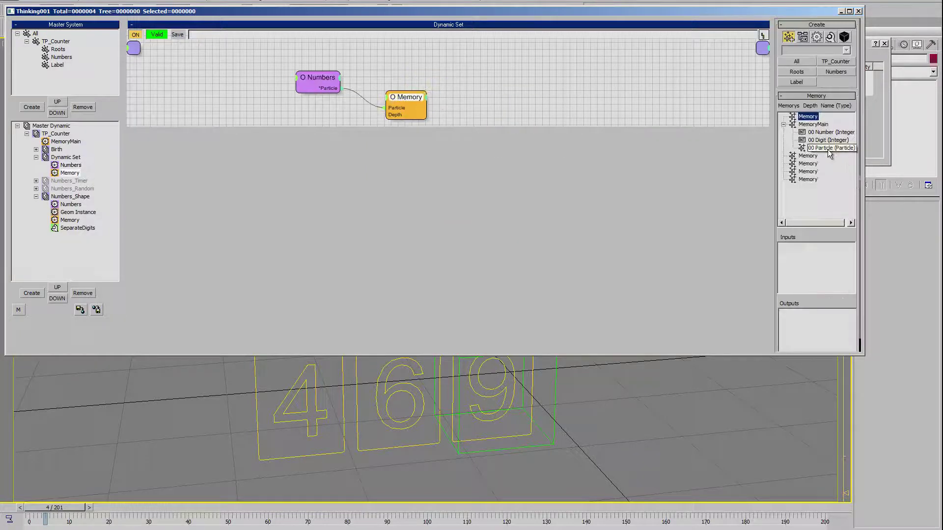
pyautogui.moveTo(823, 332); pyautogui.dragTo(823, 332)
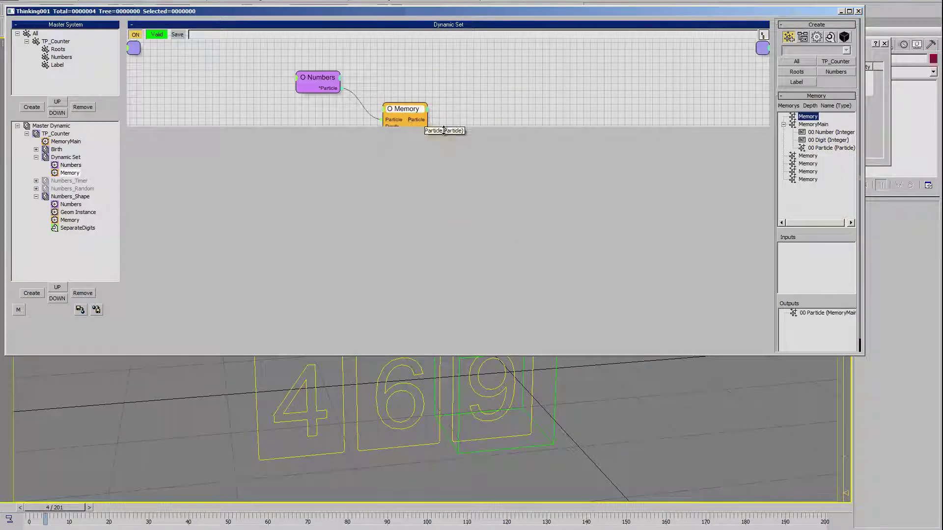
pyautogui.moveTo(455, 127); pyautogui.dragTo(447, 221)
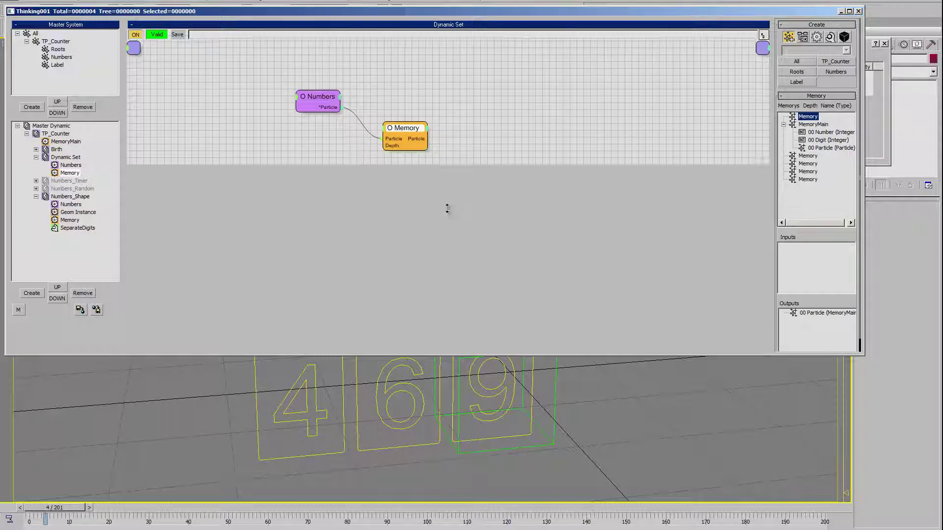
# Step: Add a PAttach operator: Numbers into Particle From, Memory's Particle into Particle To
pyautogui.rightClick(456, 90)
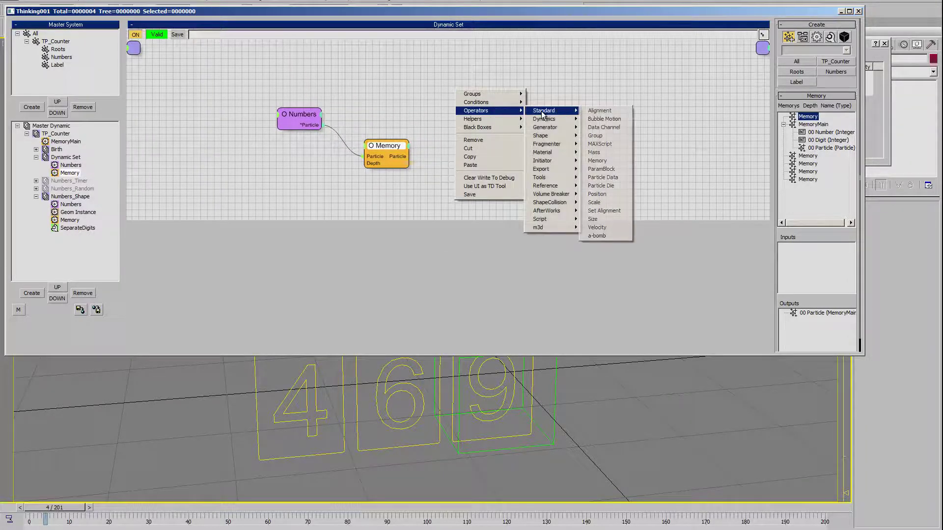
pyautogui.moveTo(545, 119)
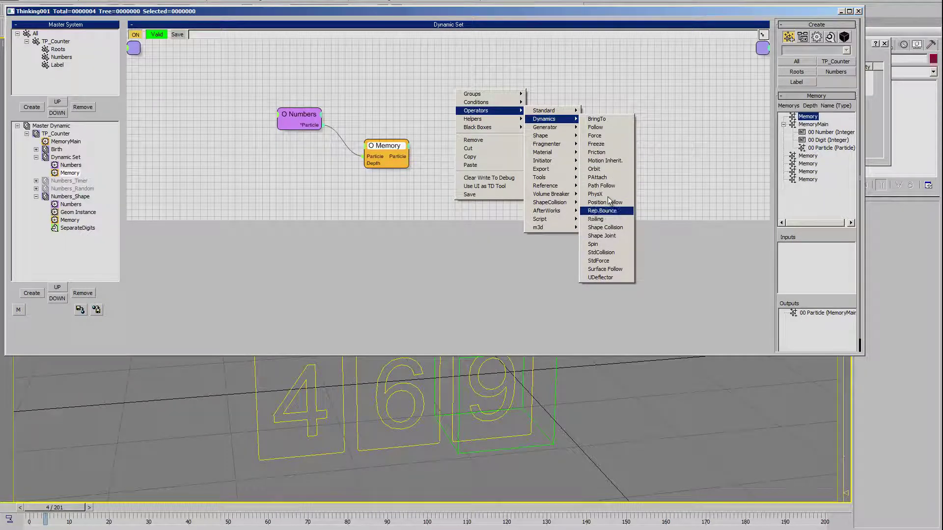
pyautogui.click(597, 177)
pyautogui.moveTo(519, 96)
pyautogui.mouseDown()
pyautogui.moveTo(481, 117)
pyautogui.moveTo(480, 109)
pyautogui.mouseUp()
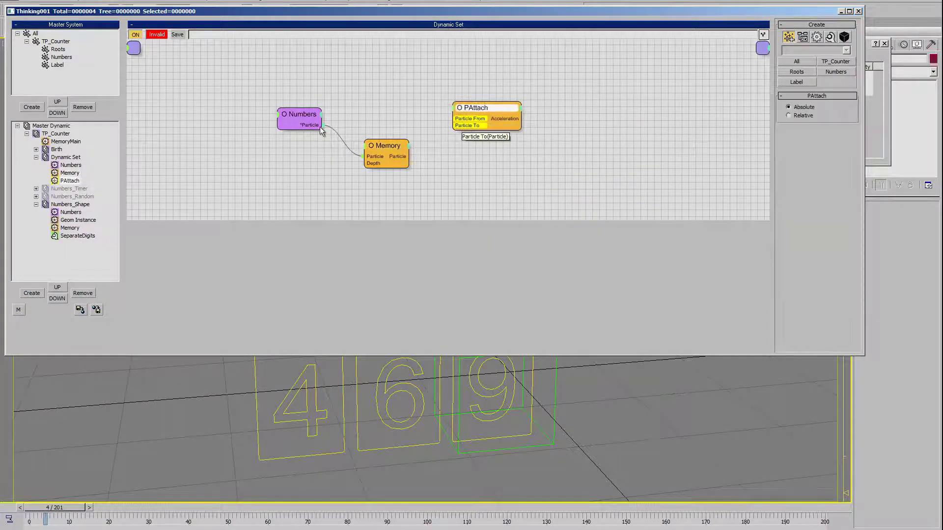
pyautogui.moveTo(321, 125)
pyautogui.mouseDown()
pyautogui.moveTo(464, 126)
pyautogui.moveTo(480, 115)
pyautogui.mouseUp()
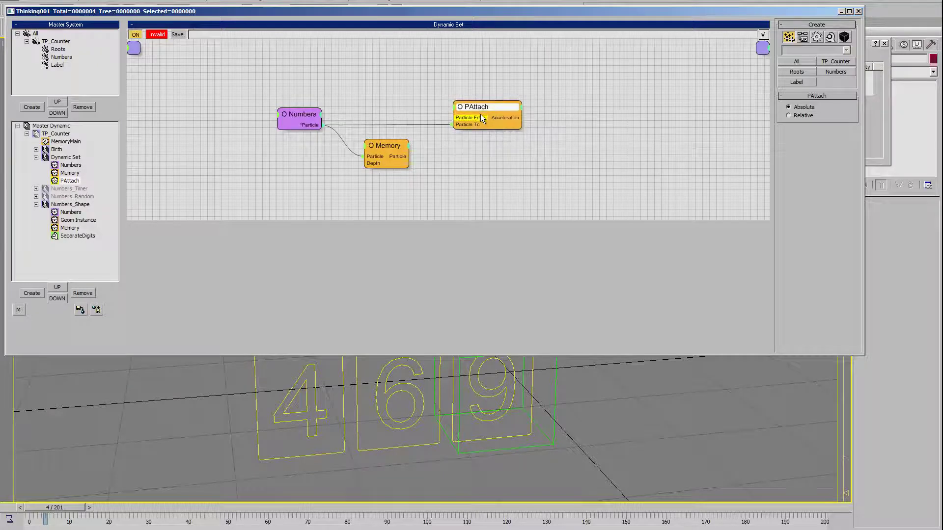
pyautogui.moveTo(408, 156); pyautogui.dragTo(463, 121)
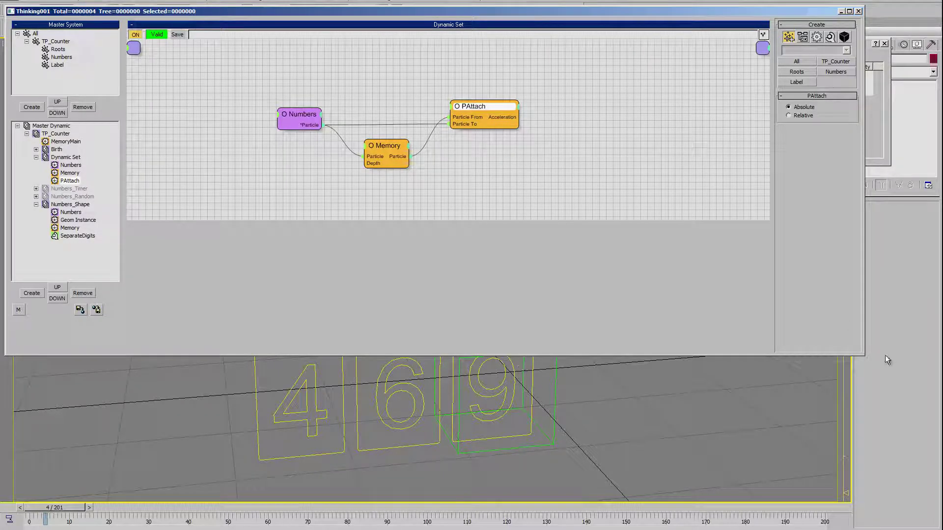
# Step: Preview the animation up to frame 40 to test the tile attachment
pyautogui.moveTo(860, 354); pyautogui.dragTo(843, 237)
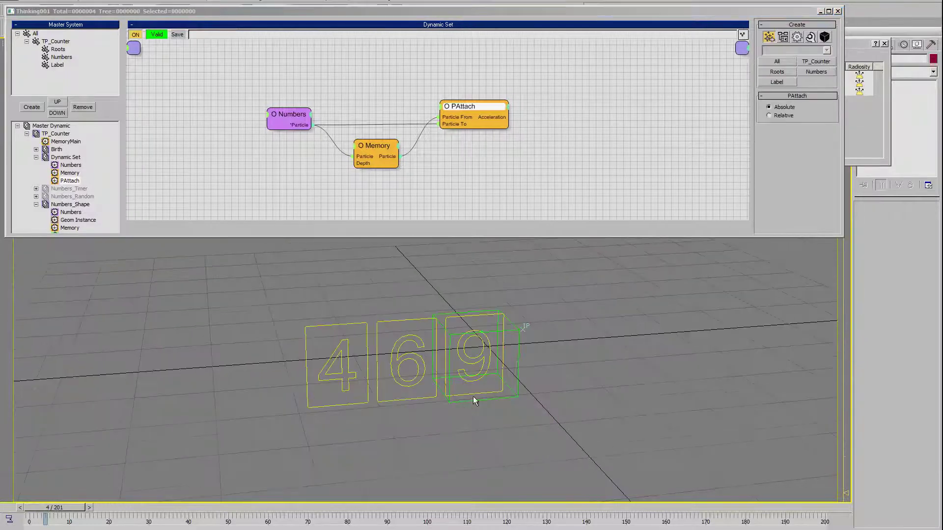
pyautogui.moveTo(61, 512); pyautogui.dragTo(116, 494)
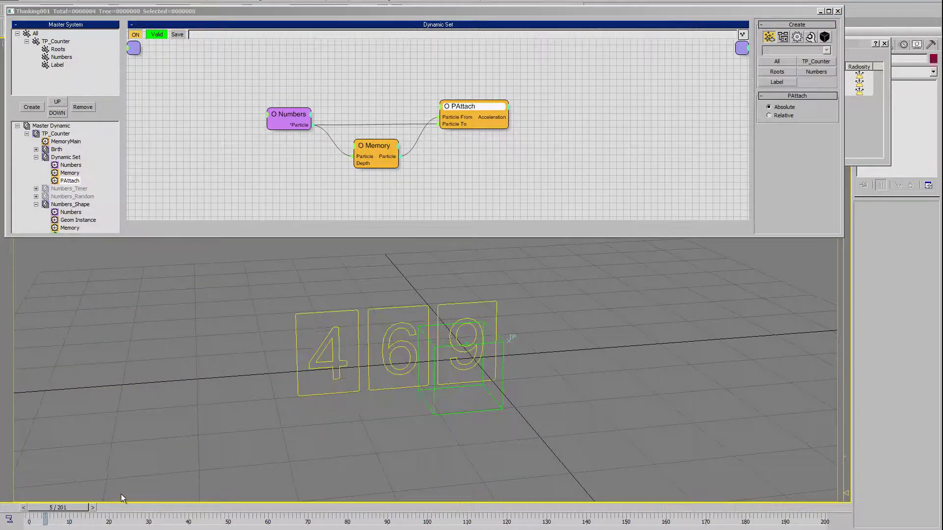
pyautogui.moveTo(417, 395); pyautogui.dragTo(417, 442, button='middle')
pyautogui.scroll(-4, 418, 441)
pyautogui.scroll(-2, 411, 435)
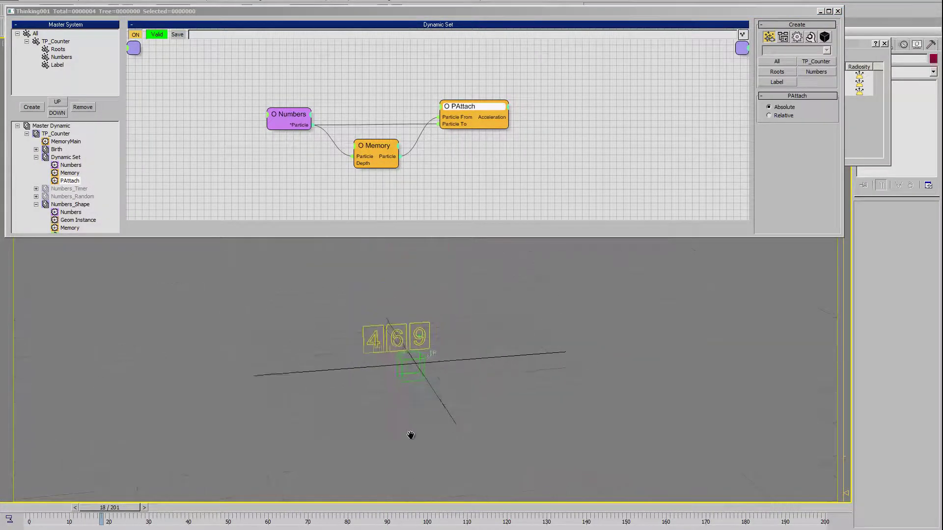
pyautogui.press('/')
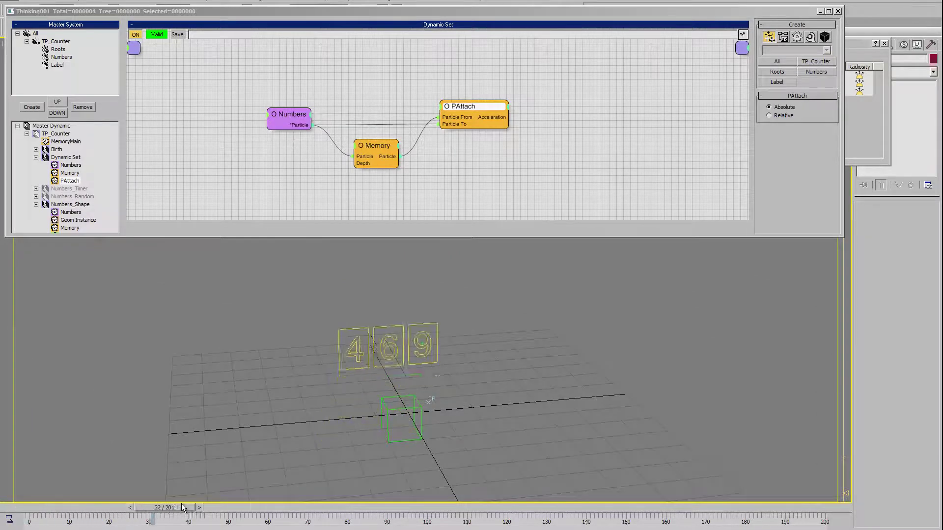
pyautogui.moveTo(85, 499); pyautogui.dragTo(171, 500)
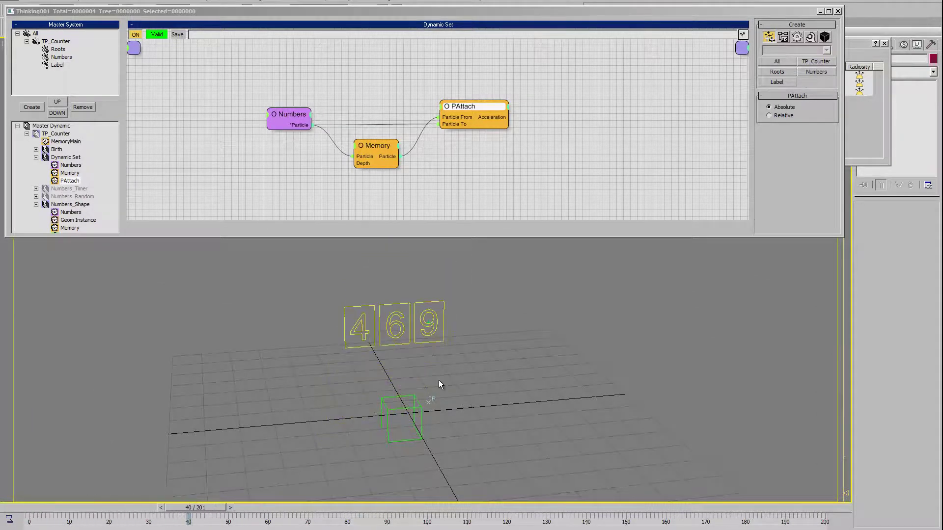
pyautogui.moveTo(438, 380)
pyautogui.mouseDown(button='middle')
pyautogui.moveTo(461, 371)
pyautogui.moveTo(486, 389)
pyautogui.moveTo(461, 381)
pyautogui.mouseUp(button='middle')
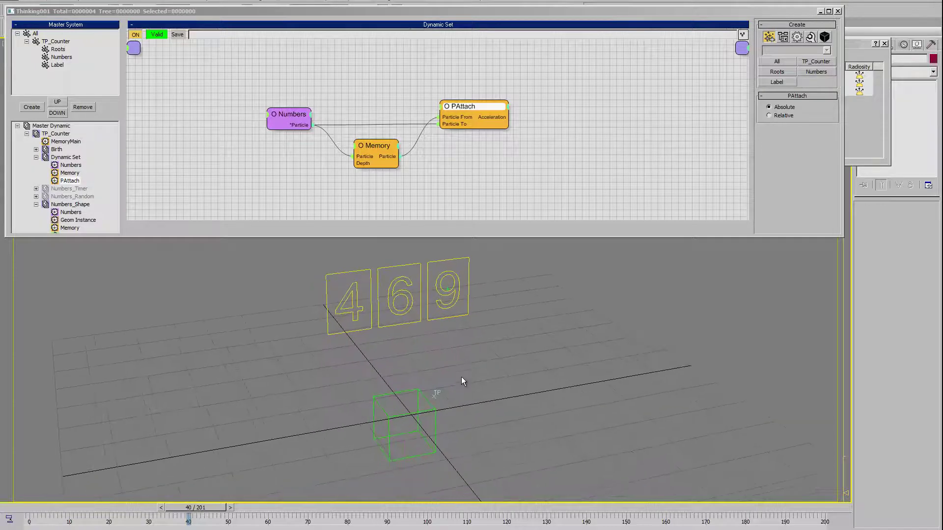
# Step: In the Numbers_Shape graph, add the stored 00 Particle entry to the Memory node's outputs
pyautogui.click(72, 203)
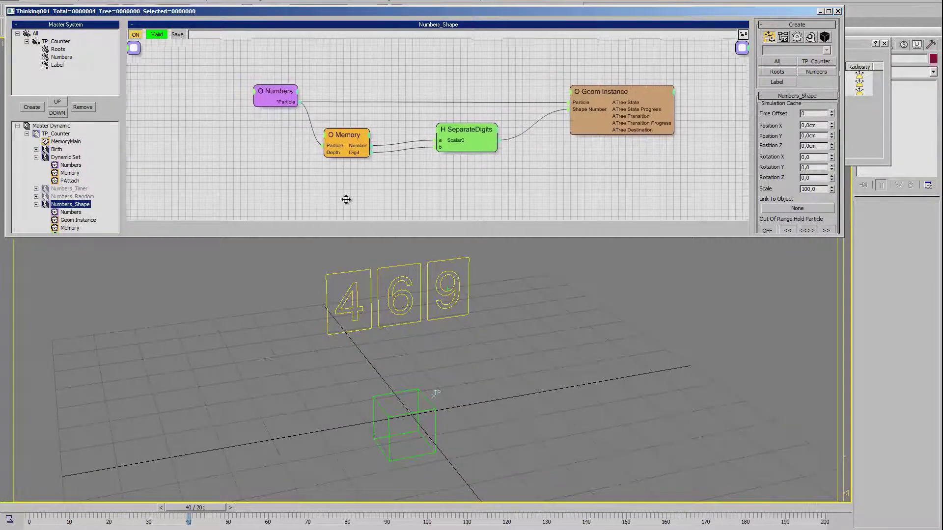
pyautogui.click(278, 95)
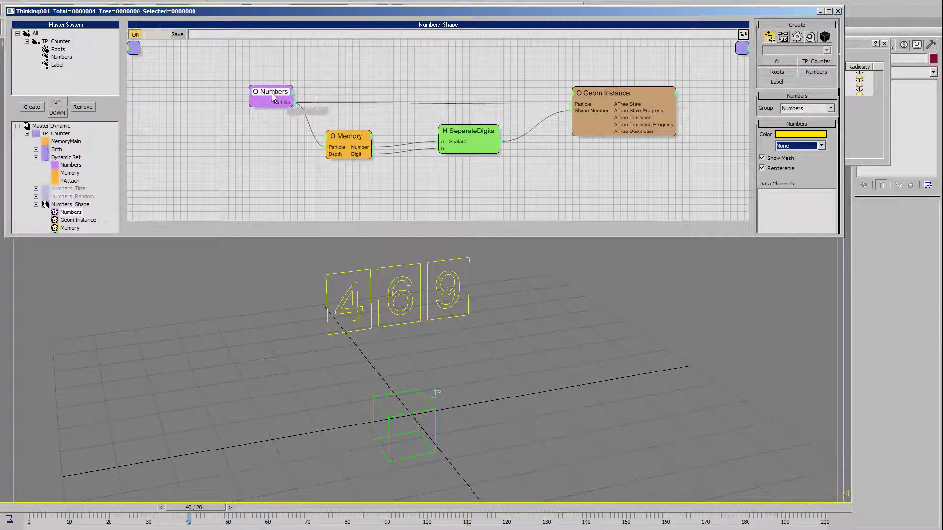
pyautogui.moveTo(271, 96); pyautogui.dragTo(264, 100)
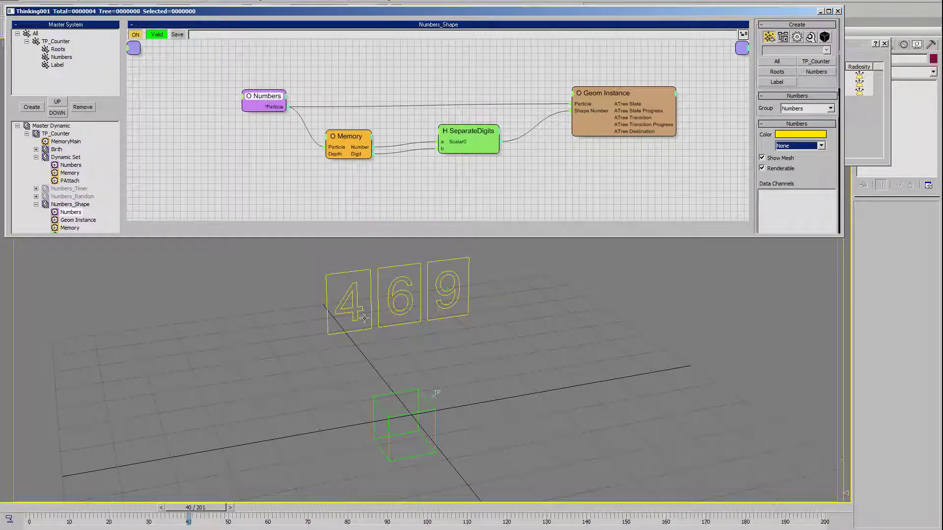
pyautogui.moveTo(484, 300); pyautogui.dragTo(481, 313, button='middle')
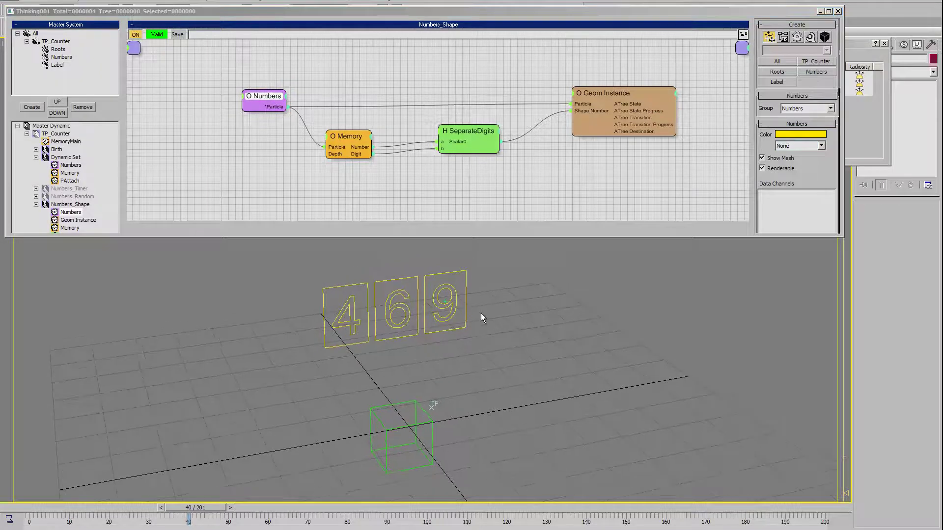
pyautogui.click(349, 146)
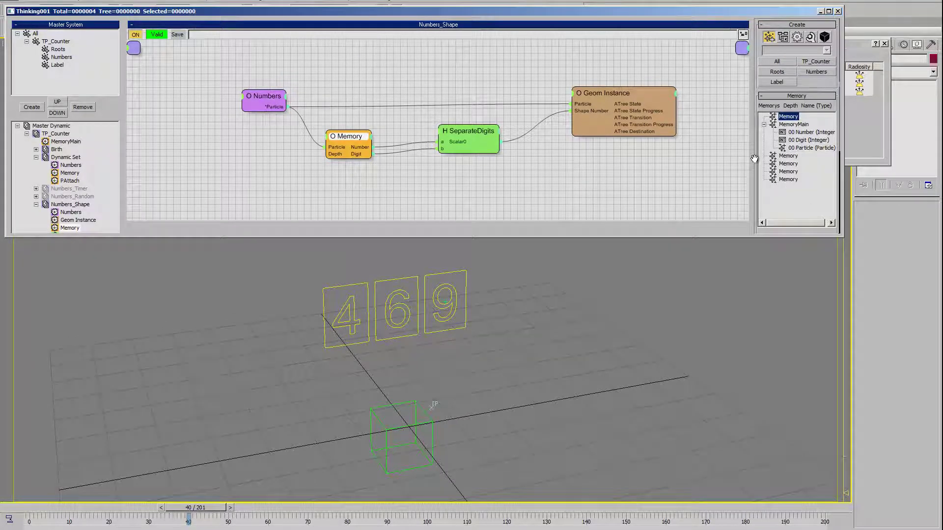
pyautogui.click(803, 149)
pyautogui.scroll(-3, 777, 187)
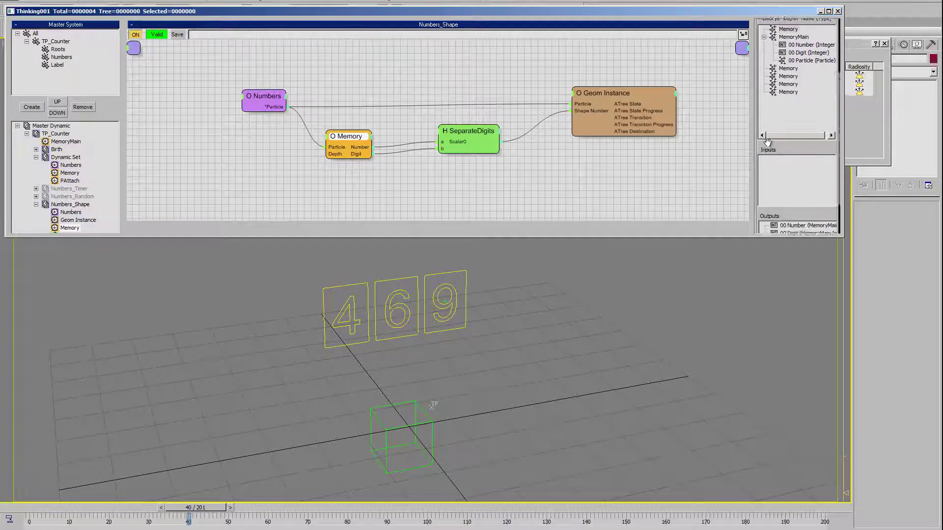
pyautogui.moveTo(821, 60); pyautogui.dragTo(794, 222)
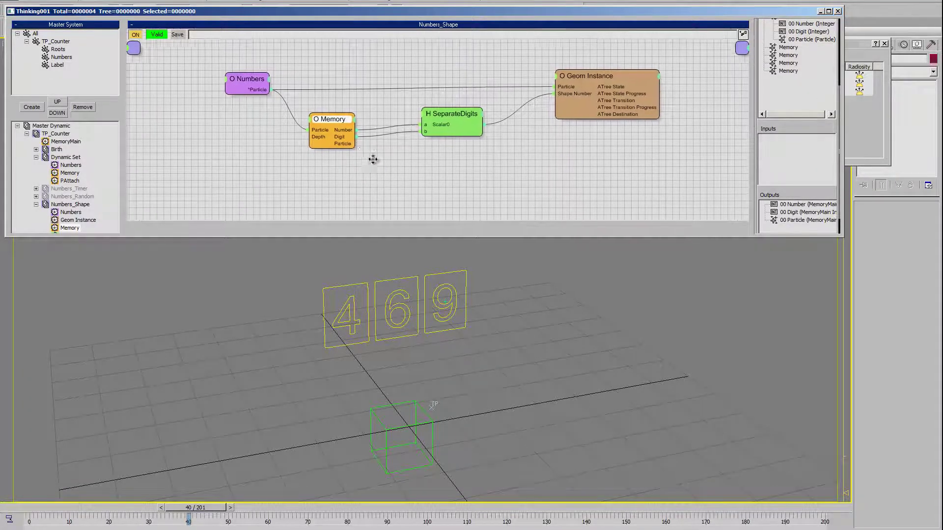
pyautogui.moveTo(372, 167); pyautogui.dragTo(365, 156, button='middle')
pyautogui.moveTo(365, 154); pyautogui.dragTo(347, 135)
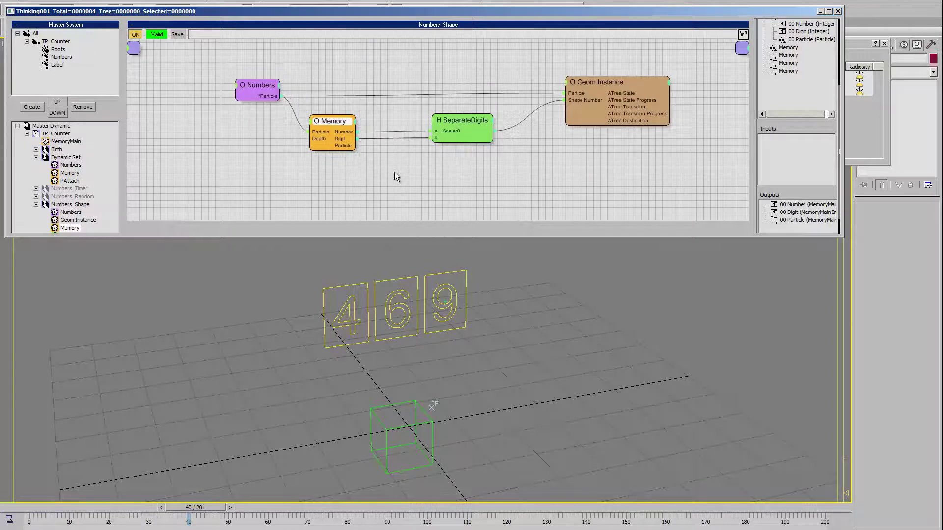
pyautogui.moveTo(394, 172); pyautogui.dragTo(402, 178, button='middle')
# Step: Add a Particle Data helper fed by Memory's Particle, outputting Velocity instead of Position
pyautogui.rightClick(344, 172)
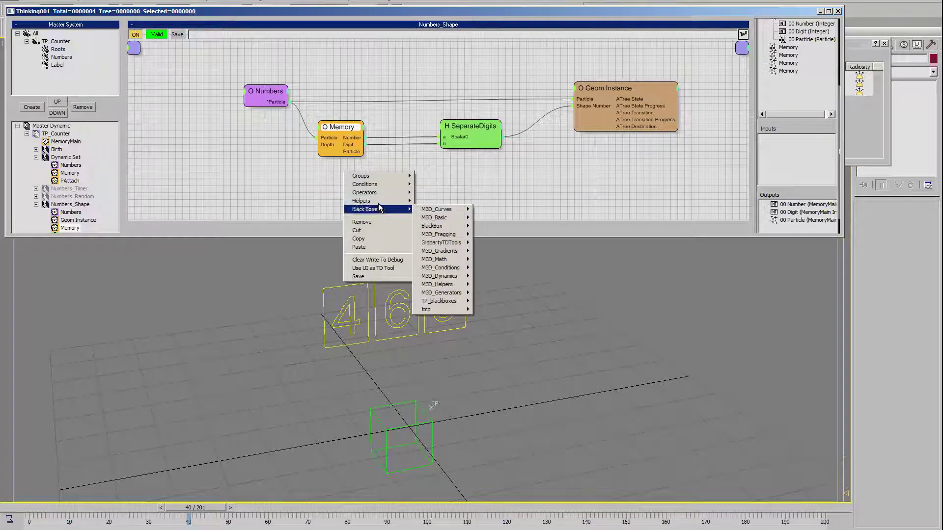
pyautogui.moveTo(377, 200)
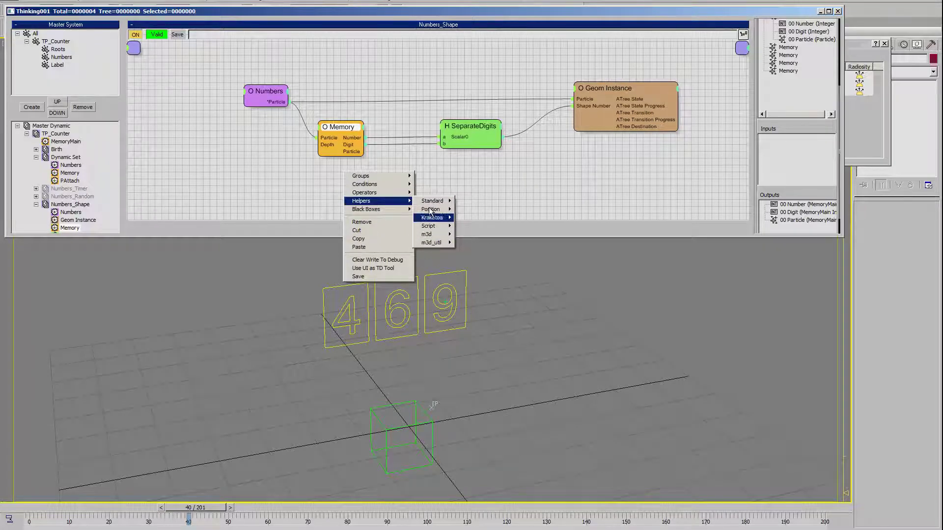
pyautogui.moveTo(432, 200)
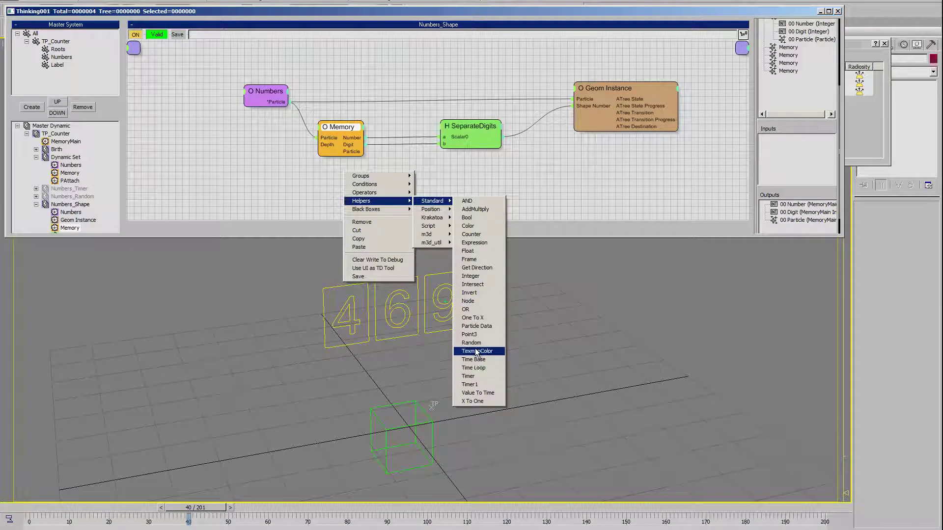
pyautogui.click(478, 326)
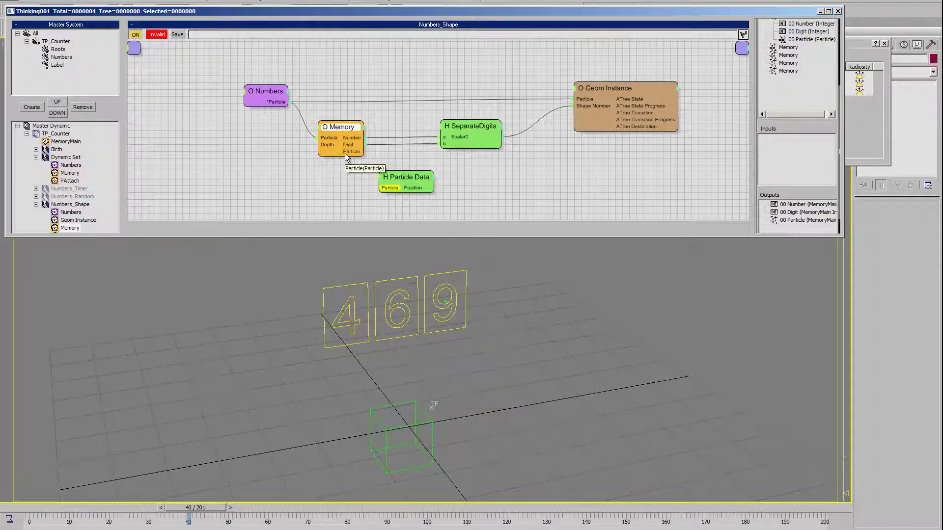
pyautogui.moveTo(363, 151); pyautogui.dragTo(382, 189)
pyautogui.click(434, 181)
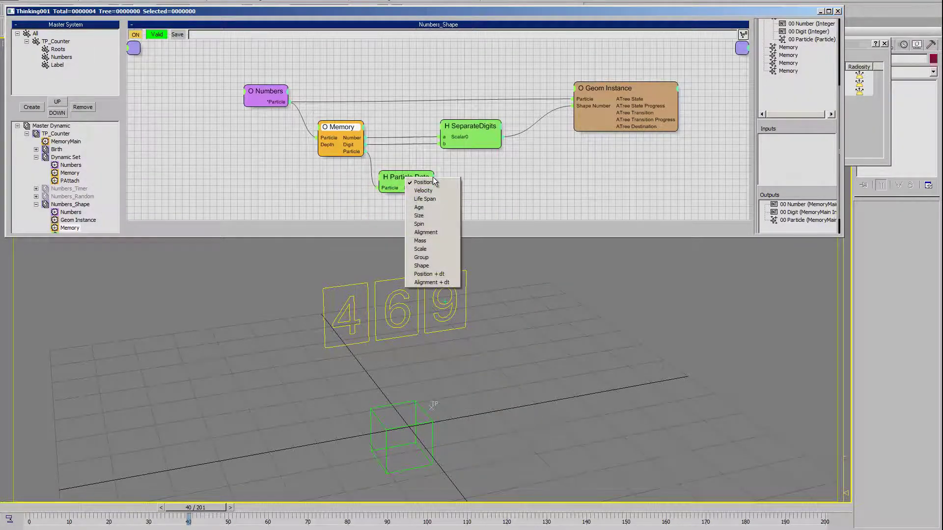
pyautogui.click(422, 193)
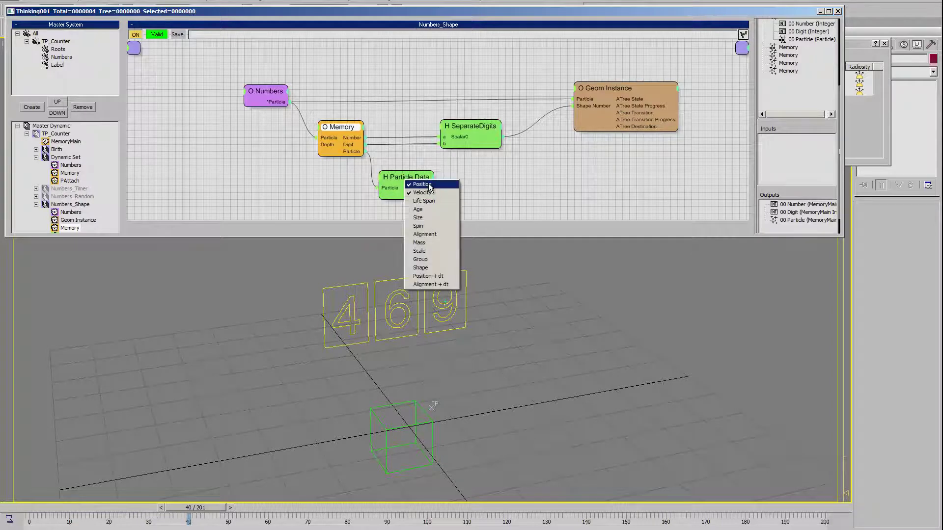
pyautogui.click(421, 184)
# Step: Rearrange the SeparateDigits and Particle Data nodes beneath the Memory node
pyautogui.moveTo(394, 190); pyautogui.dragTo(385, 202)
pyautogui.scroll(-3, 424, 160)
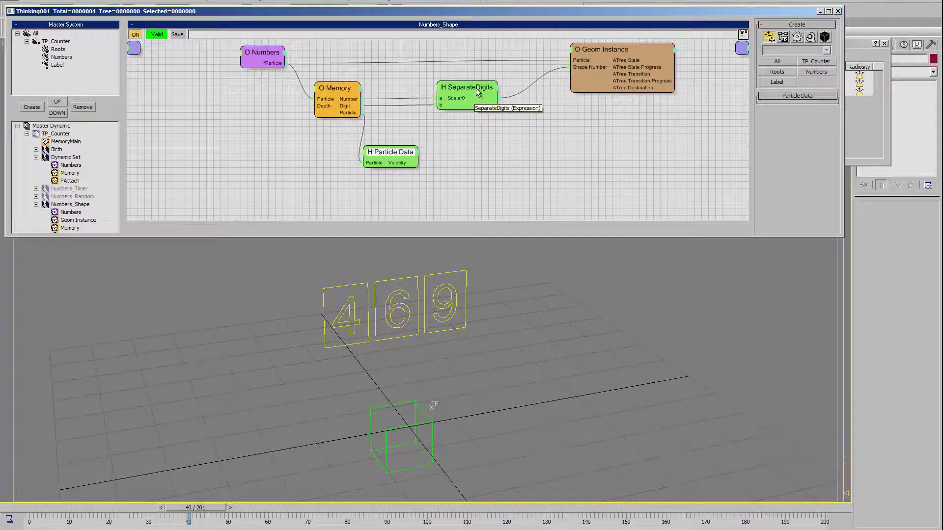
pyautogui.moveTo(466, 88); pyautogui.dragTo(491, 89)
pyautogui.moveTo(393, 153)
pyautogui.mouseDown()
pyautogui.moveTo(403, 155)
pyautogui.moveTo(400, 166)
pyautogui.mouseUp()
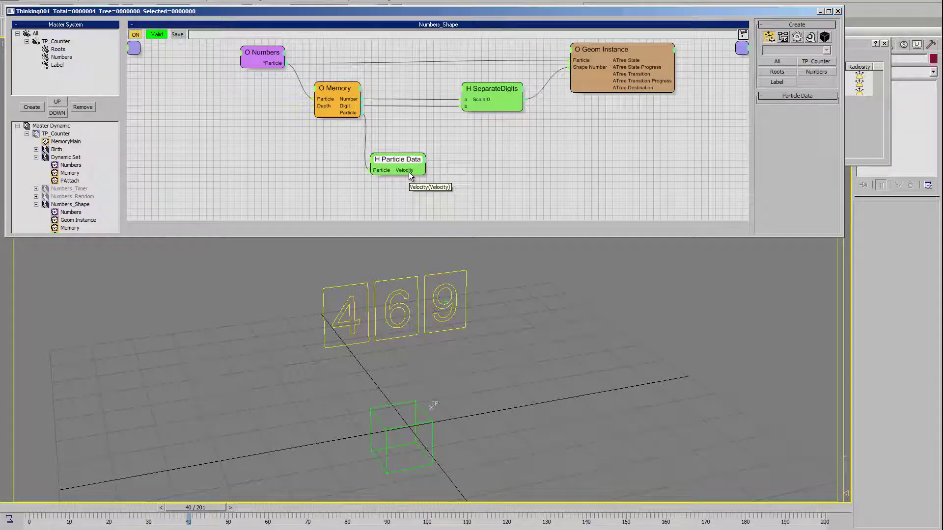
pyautogui.moveTo(406, 164); pyautogui.dragTo(396, 163)
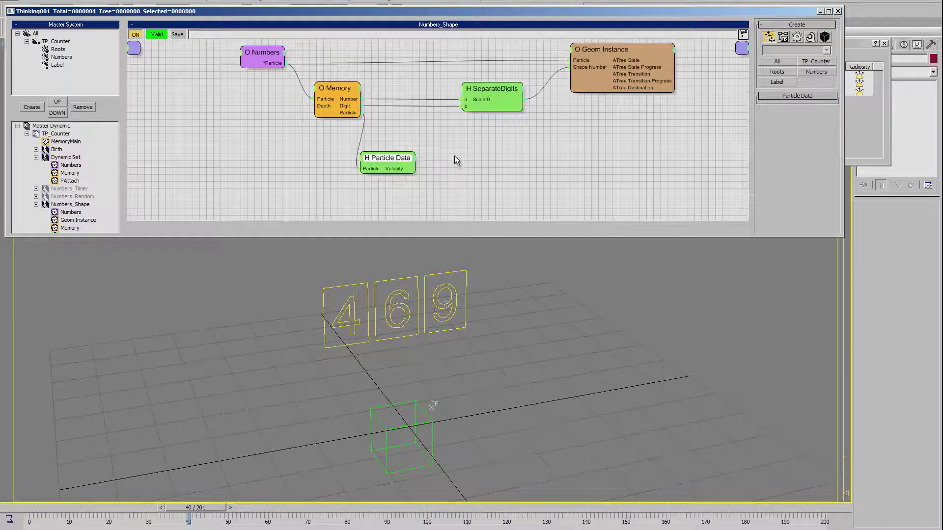
# Step: Add an Expression helper for length(v) and place it lower in the graph
pyautogui.rightClick(423, 146)
pyautogui.moveTo(511, 175)
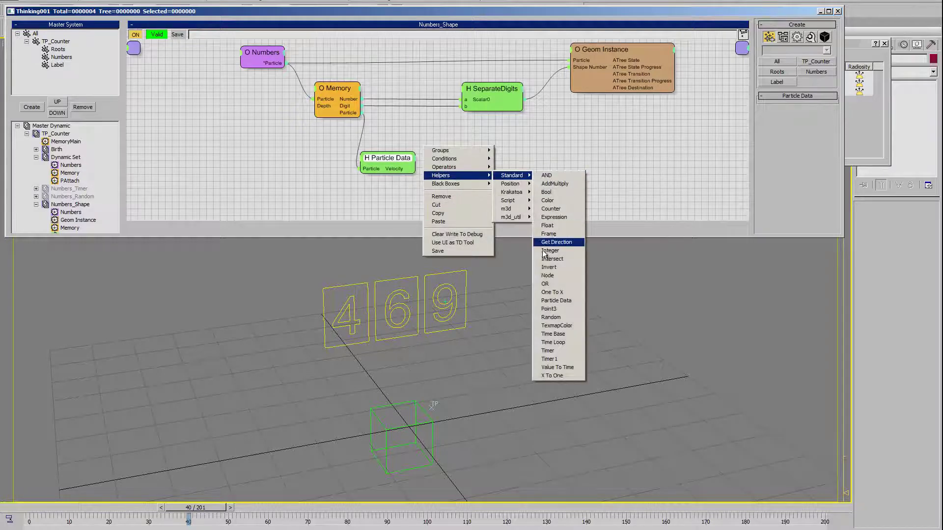
pyautogui.click(553, 217)
pyautogui.click(512, 302)
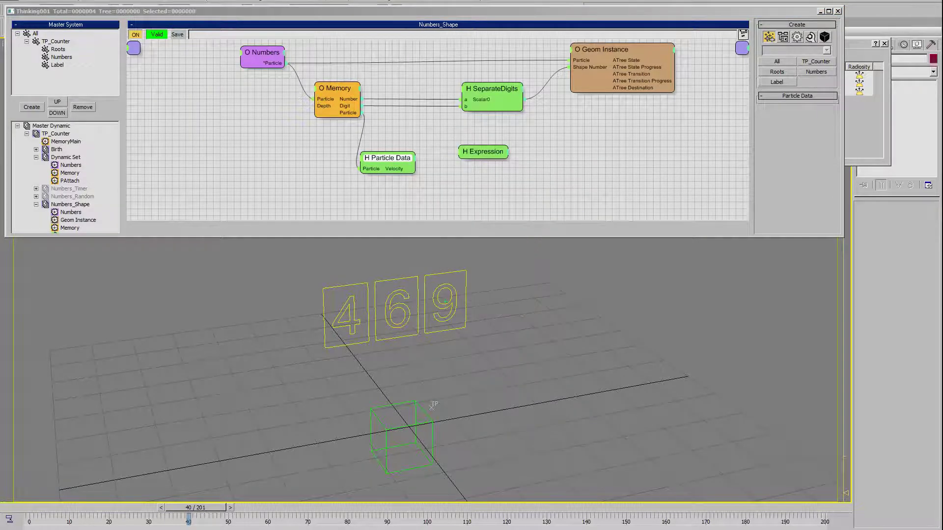
pyautogui.press('Home')
pyautogui.moveTo(476, 158); pyautogui.dragTo(479, 181)
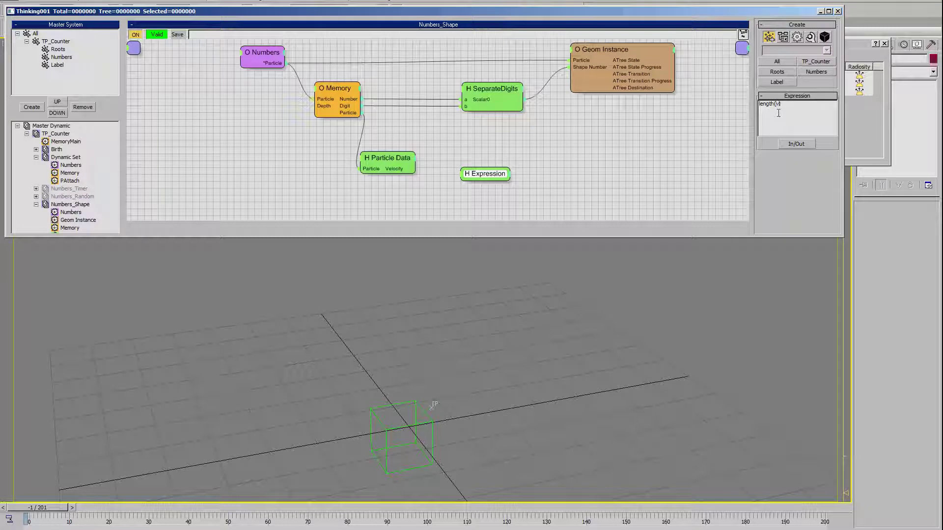
# Step: Give the Expression a vector input v and scalar output, wiring Particle Data Velocity into v
pyautogui.click(791, 143)
pyautogui.moveTo(787, 174)
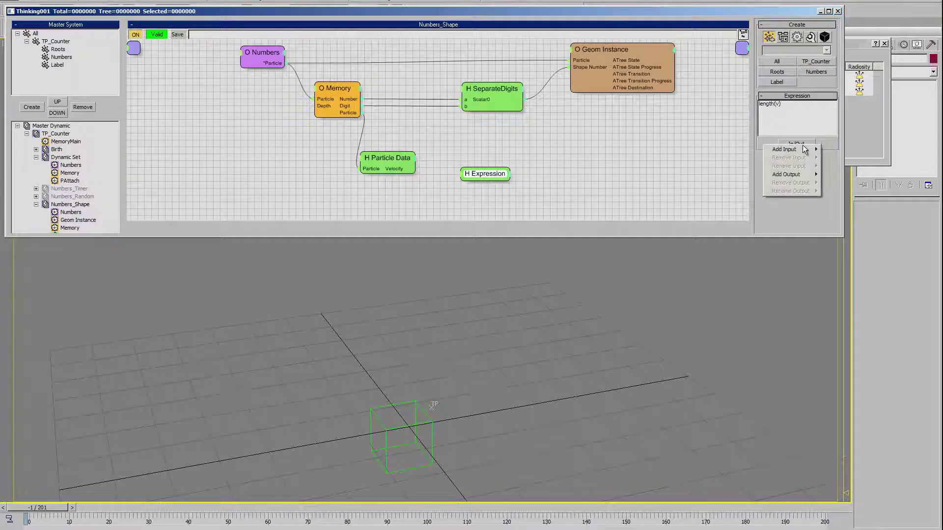
pyautogui.click(837, 158)
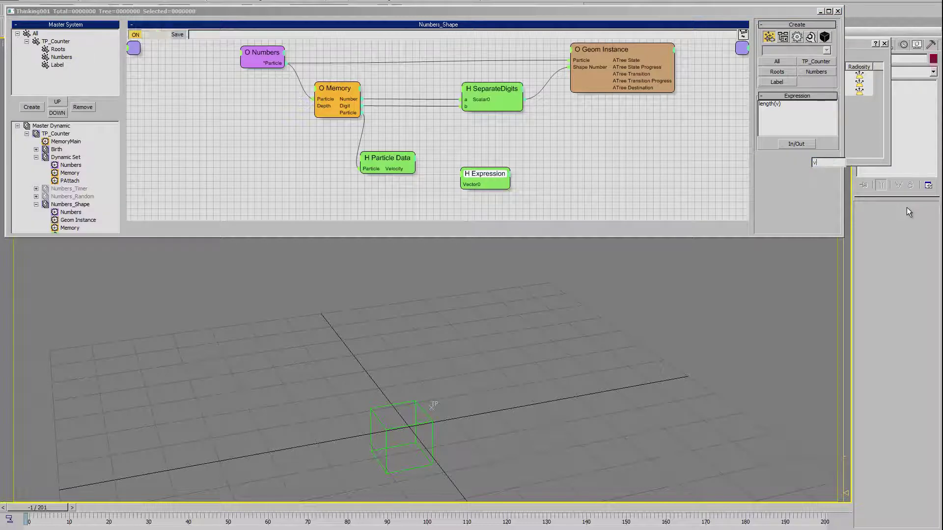
pyautogui.click(796, 143)
pyautogui.moveTo(791, 176)
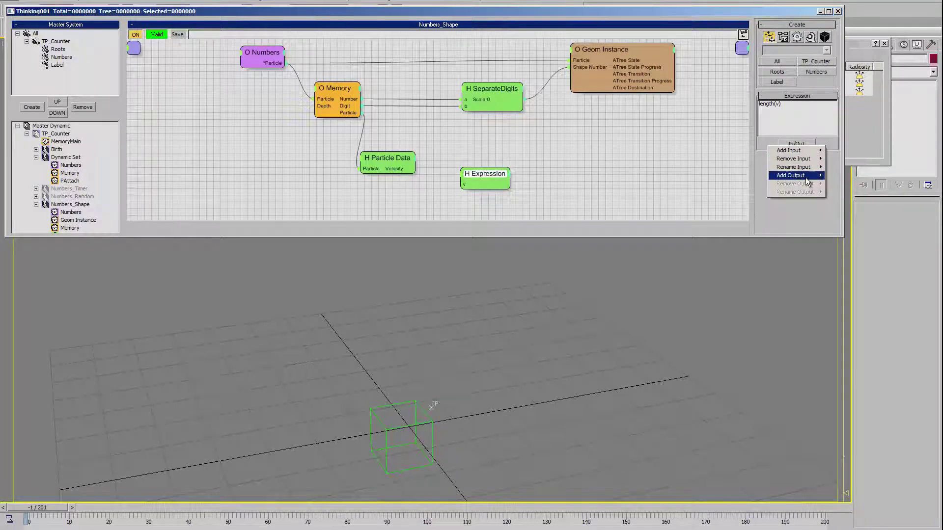
pyautogui.click(839, 176)
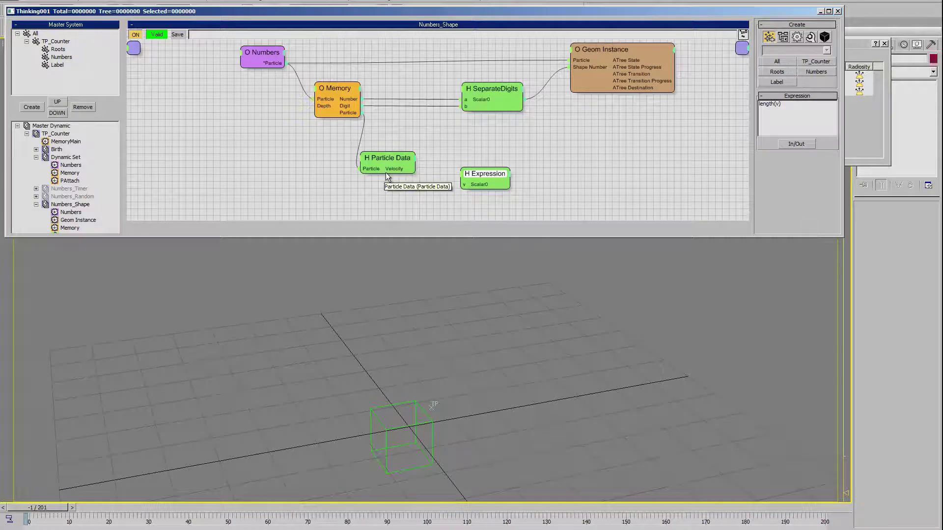
pyautogui.moveTo(461, 184)
pyautogui.mouseDown()
pyautogui.moveTo(381, 166)
pyautogui.moveTo(357, 186)
pyautogui.moveTo(447, 190)
pyautogui.mouseUp()
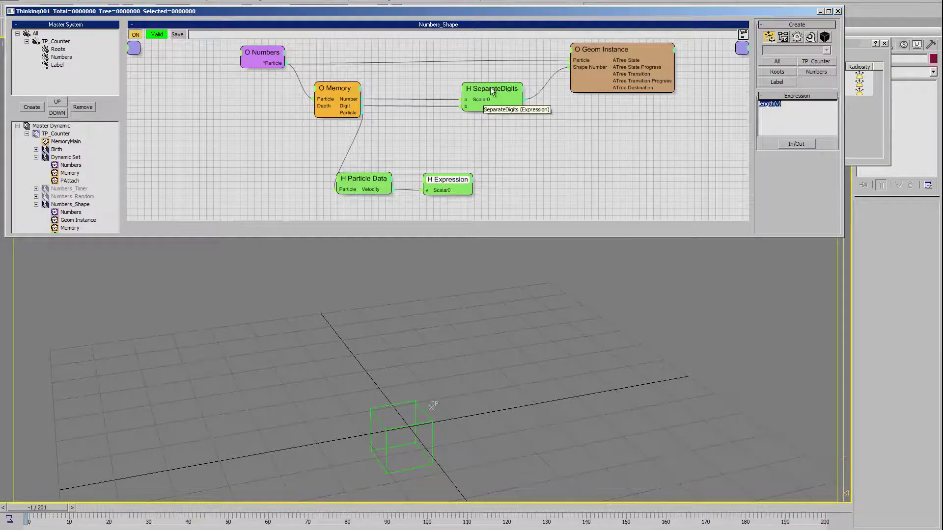
# Step: Rearrange SeparateDigits and Particle Data, then advance the timeline to see the 020 tiles
pyautogui.moveTo(466, 102)
pyautogui.mouseDown()
pyautogui.moveTo(501, 144)
pyautogui.moveTo(462, 191)
pyautogui.moveTo(487, 181)
pyautogui.moveTo(495, 142)
pyautogui.mouseUp()
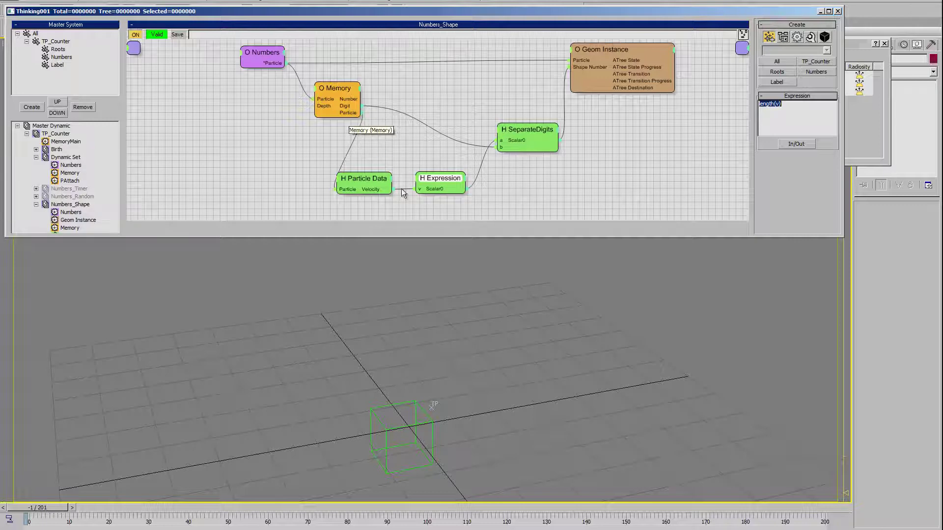
pyautogui.moveTo(382, 184); pyautogui.dragTo(439, 170)
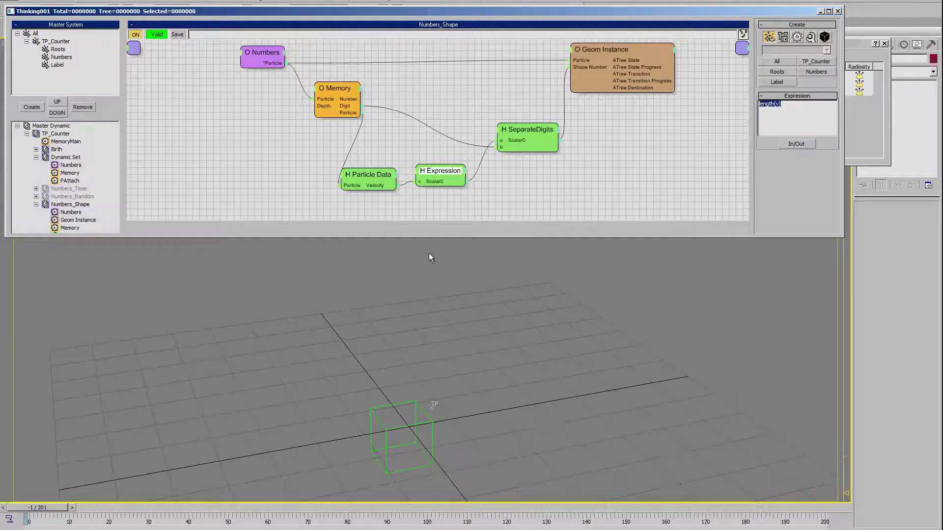
pyautogui.press('/')
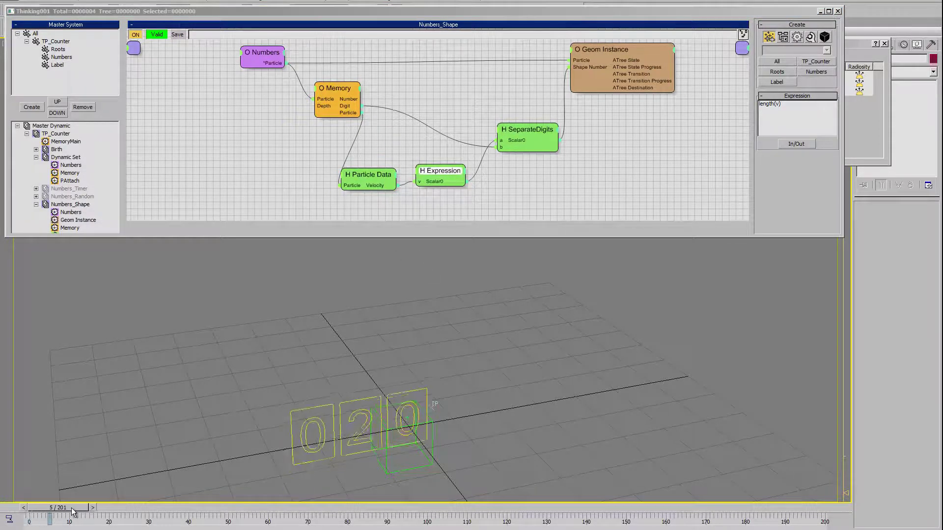
pyautogui.moveTo(400, 397)
pyautogui.keyDown('alt'); pyautogui.mouseDown(button='middle')
pyautogui.moveTo(443, 386)
pyautogui.moveTo(432, 383)
pyautogui.mouseUp(button='middle'); pyautogui.keyUp('alt')
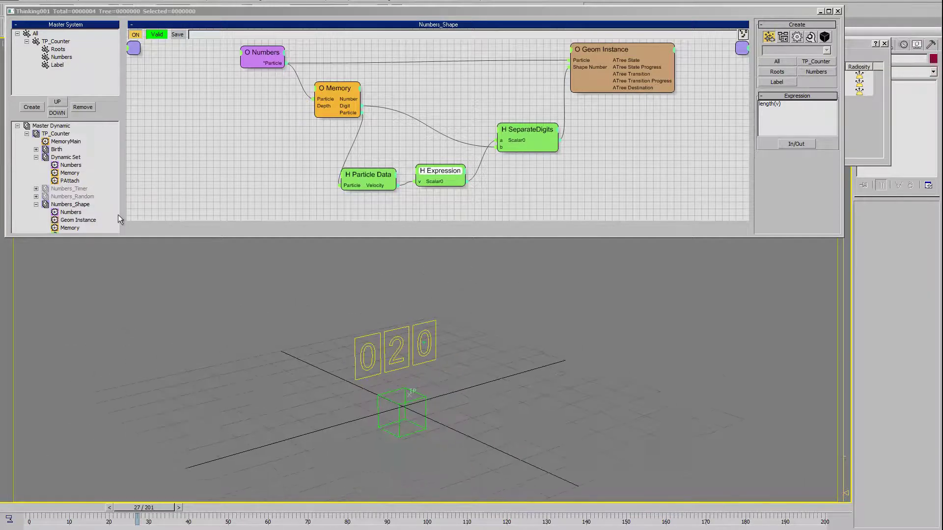
pyautogui.click(36, 204)
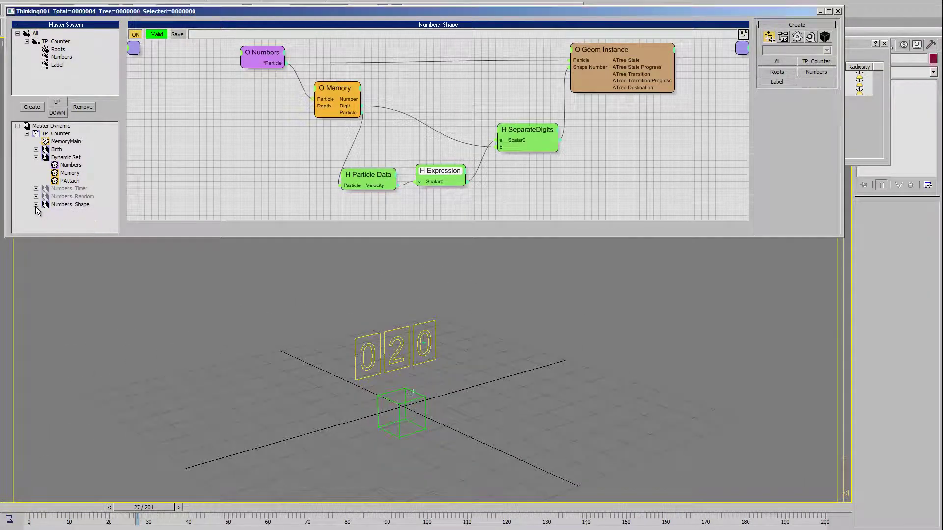
# Step: Switch Birth's Position Born from Pistol Shot to Particles/s and preview to frame 101
pyautogui.click(55, 133)
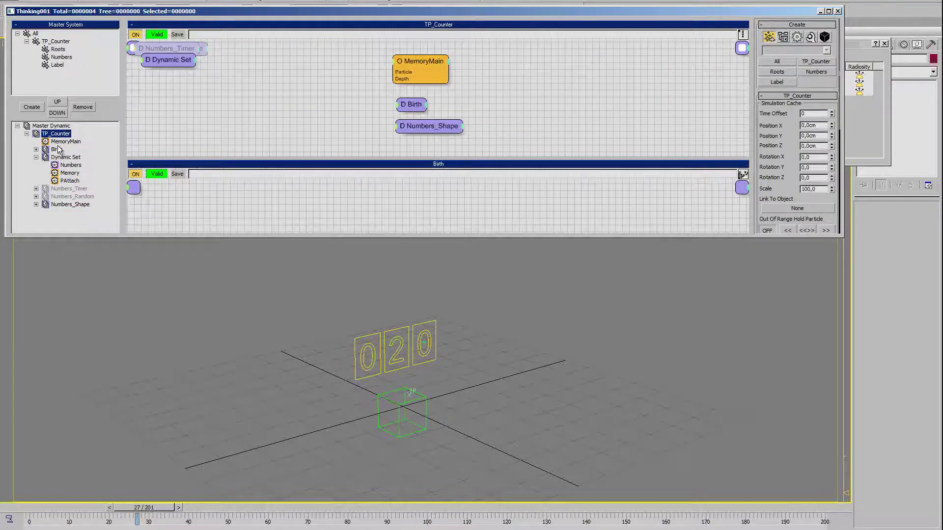
pyautogui.click(57, 150)
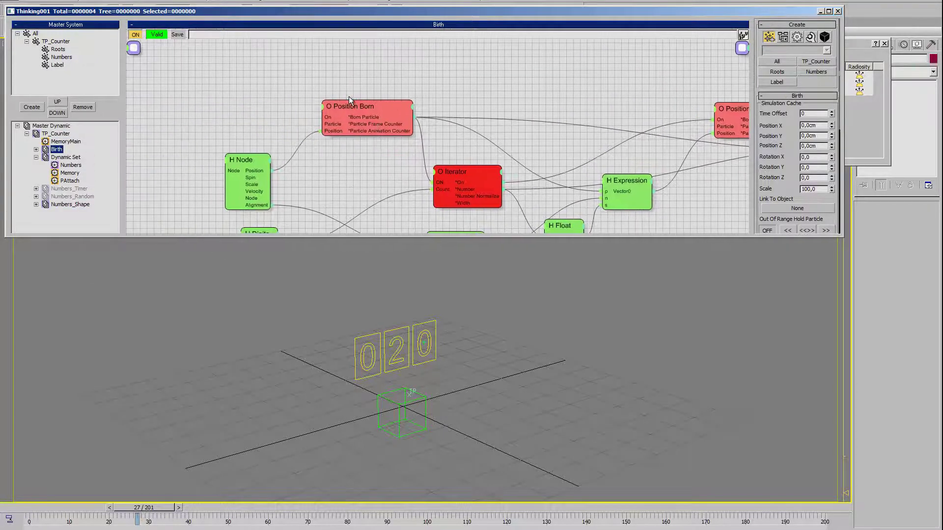
pyautogui.moveTo(349, 100); pyautogui.dragTo(367, 106)
pyautogui.click(775, 132)
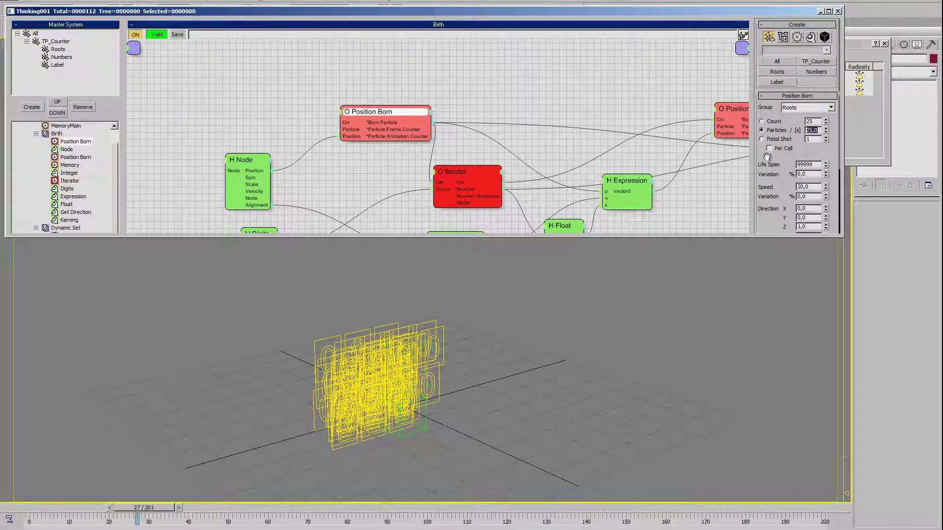
pyautogui.keyDown('alt'); pyautogui.moveTo(721, 252); pyautogui.dragTo(184, 494, button='middle'); pyautogui.keyUp('alt')
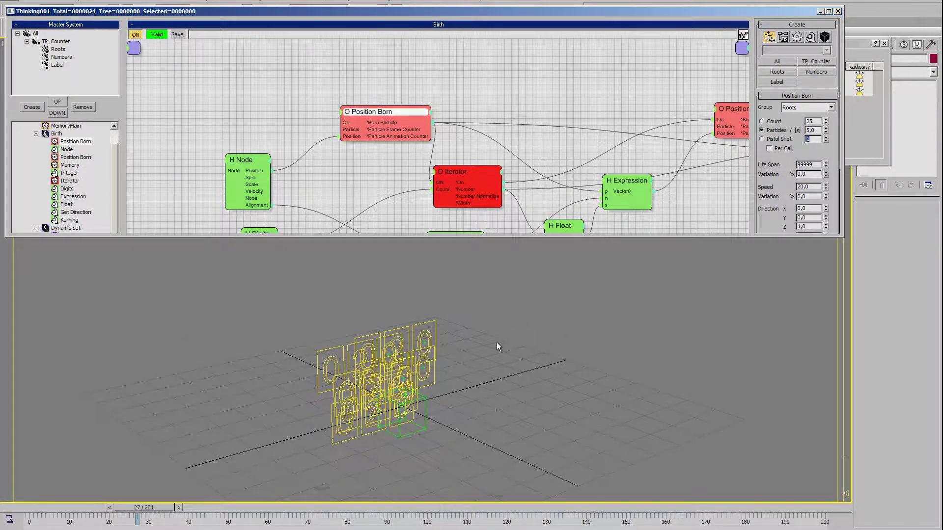
pyautogui.moveTo(144, 507); pyautogui.dragTo(431, 507)
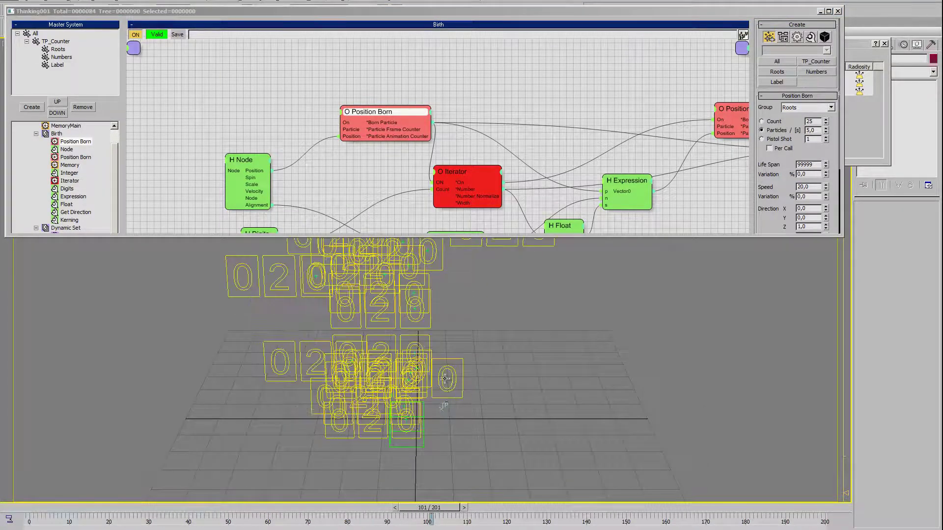
pyautogui.keyDown('alt'); pyautogui.moveTo(446, 380); pyautogui.dragTo(543, 272, button='middle'); pyautogui.keyUp('alt')
pyautogui.scroll(3, 441, 398)
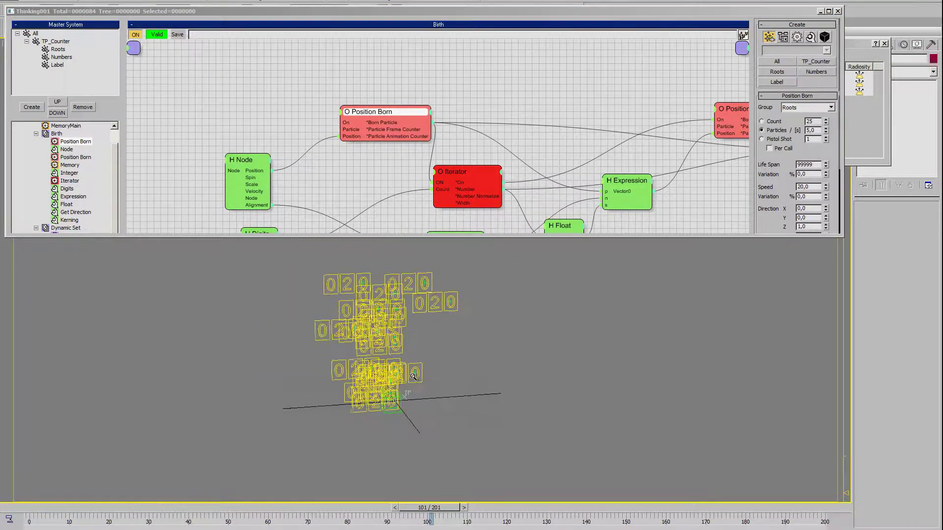
# Step: Set the Position Born emission rate to 2 particles per second
pyautogui.doubleClick(811, 130)
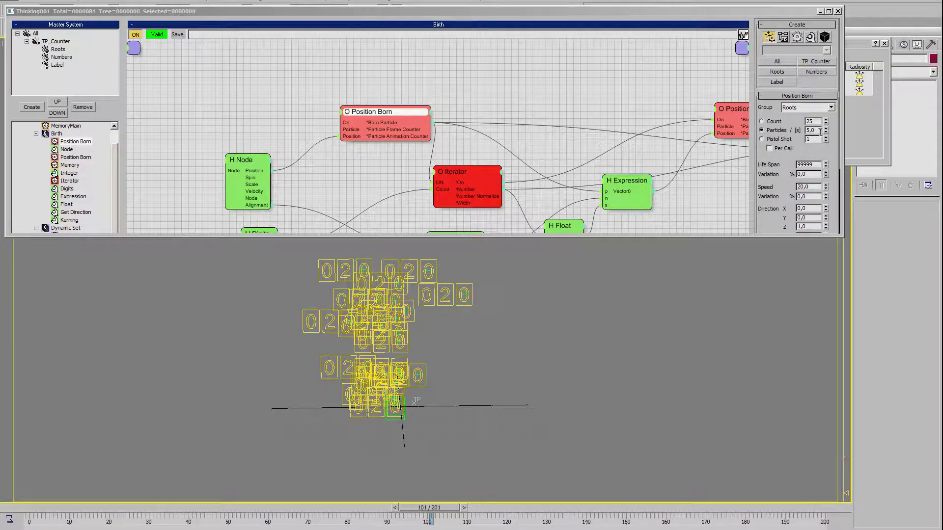
pyautogui.write('2')
pyautogui.press('Tab')
pyautogui.keyDown('alt'); pyautogui.moveTo(394, 322); pyautogui.dragTo(464, 282, button='middle'); pyautogui.keyUp('alt')
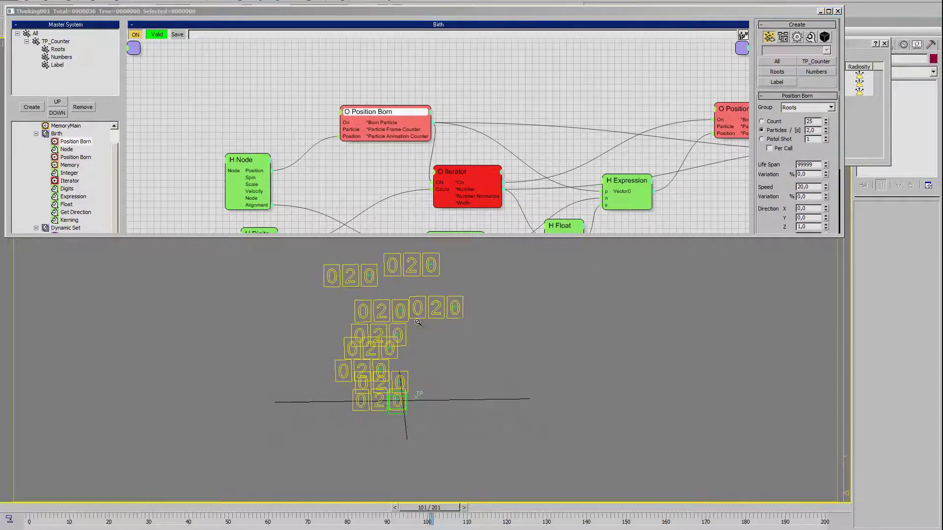
pyautogui.click(56, 134)
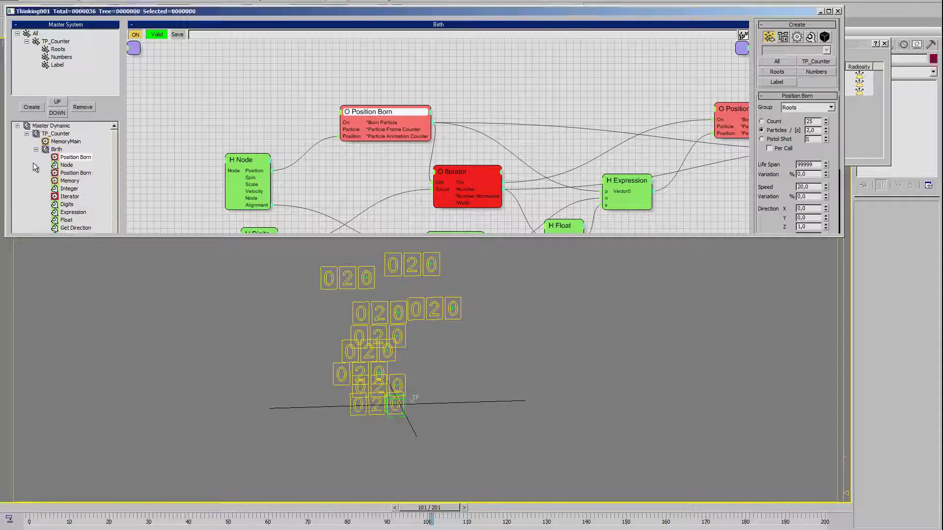
# Step: Add a second Dynamic Set under TP_Counter and place a Roots group node in it
pyautogui.click(49, 133)
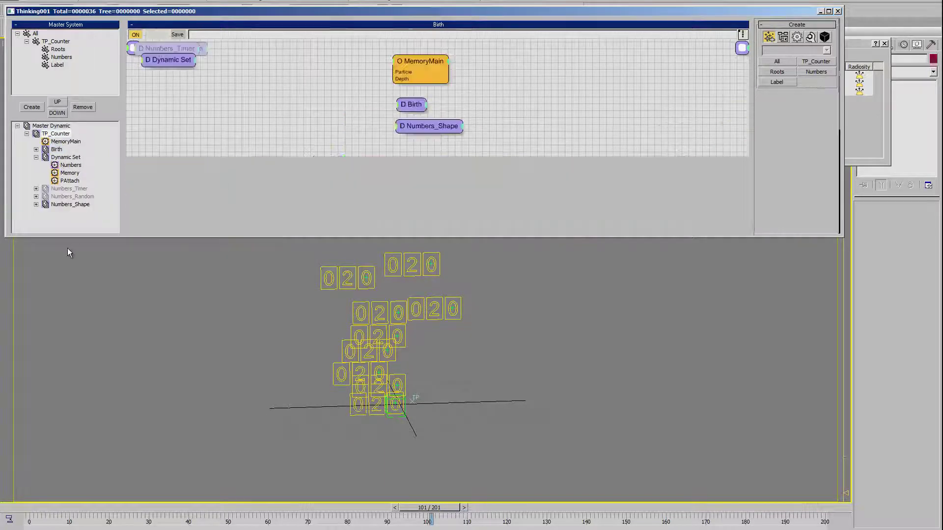
pyautogui.moveTo(73, 237); pyautogui.dragTo(76, 337)
pyautogui.click(31, 295)
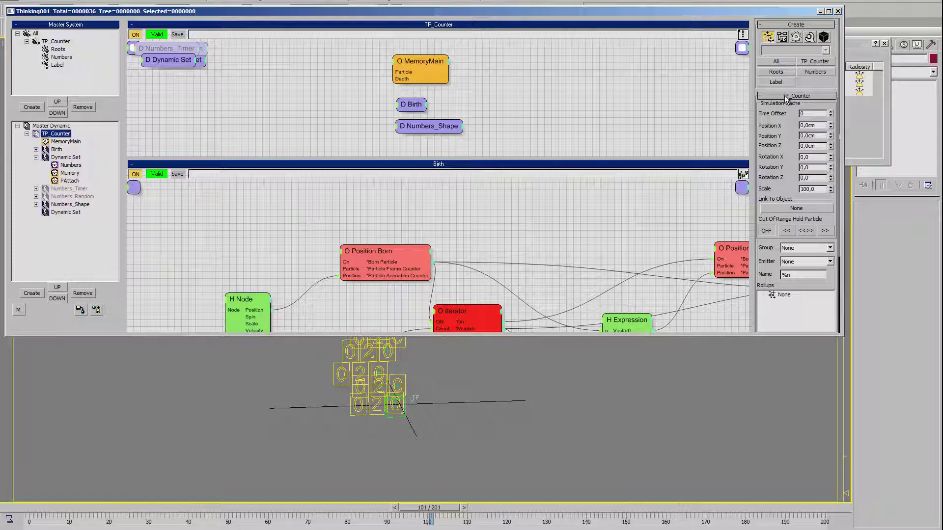
pyautogui.click(785, 73)
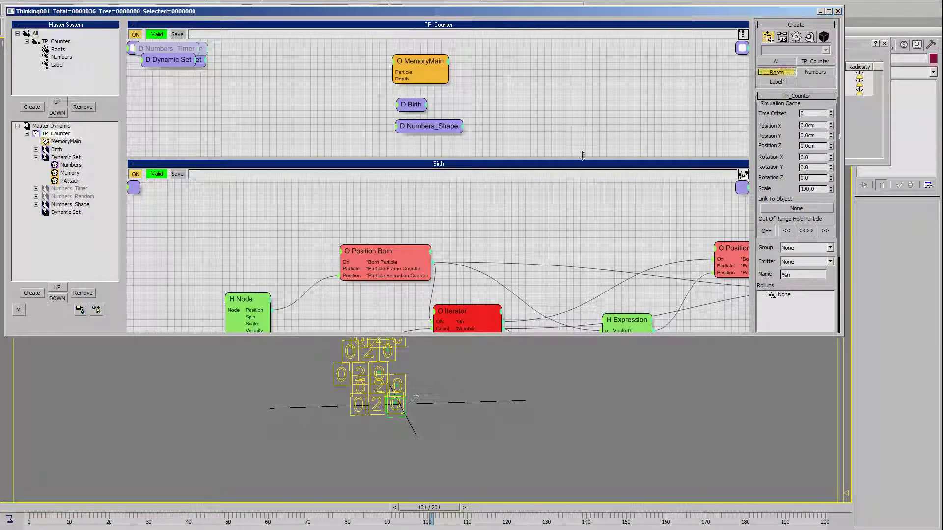
pyautogui.click(65, 212)
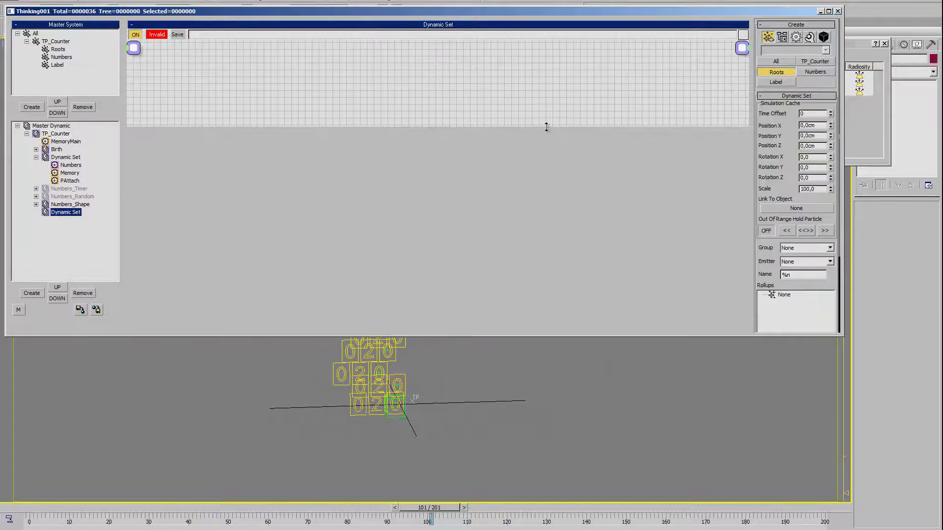
pyautogui.click(342, 101)
# Step: Add a Friction operator and wire the Roots output into it
pyautogui.moveTo(342, 98); pyautogui.dragTo(302, 83)
pyautogui.rightClick(382, 58)
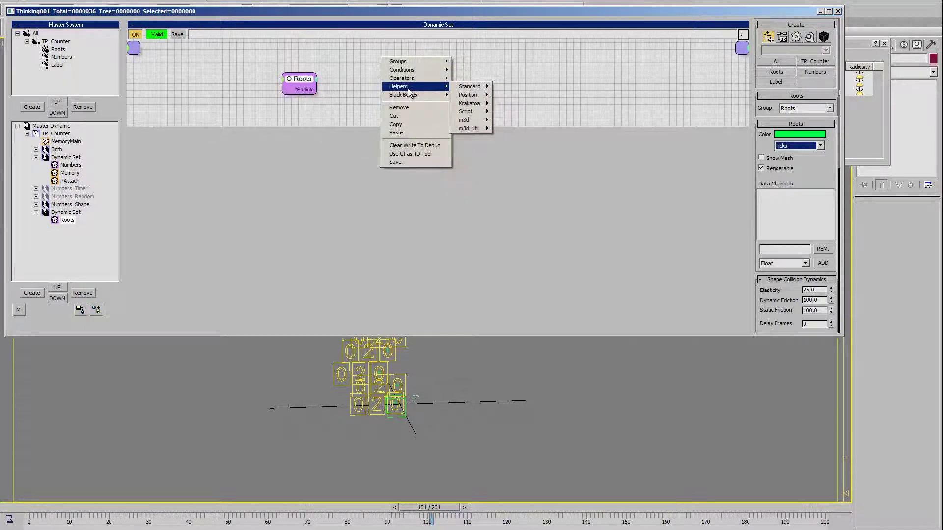
pyautogui.moveTo(402, 78)
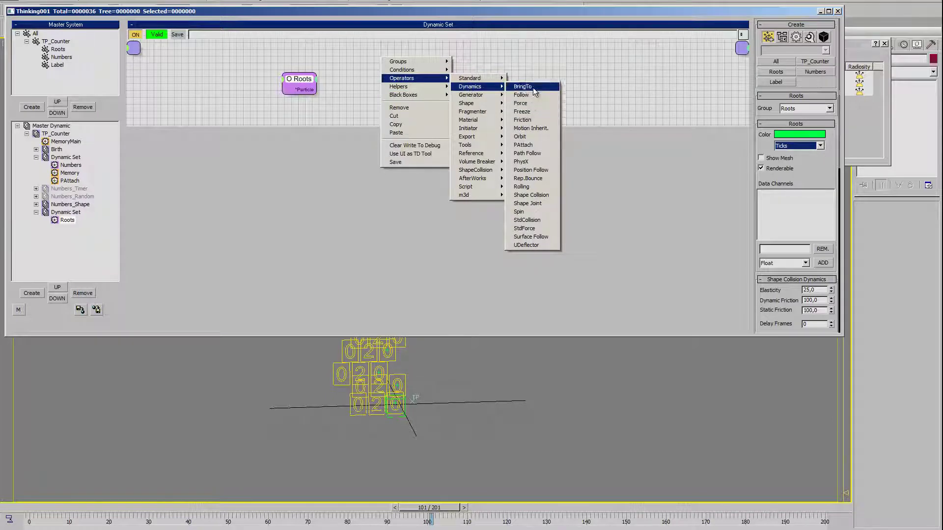
pyautogui.click(522, 120)
pyautogui.moveTo(316, 89); pyautogui.dragTo(437, 77)
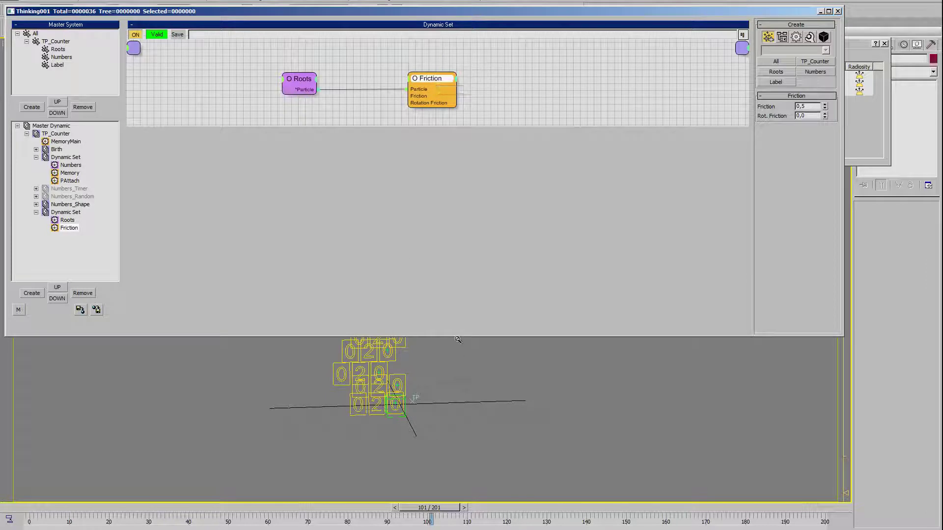
pyautogui.moveTo(458, 337); pyautogui.dragTo(473, 190)
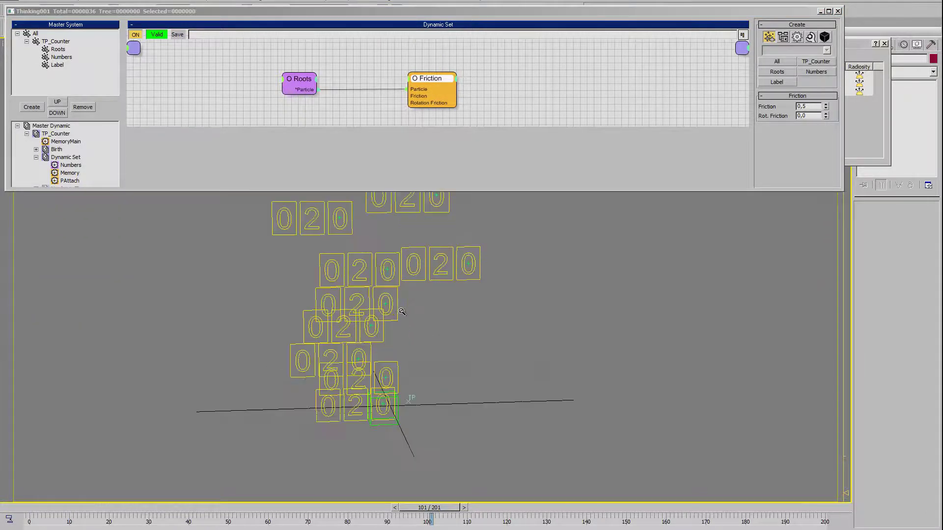
# Step: Preview the particles and extend the animation length to 308 frames
pyautogui.moveTo(14, 511); pyautogui.dragTo(834, 509)
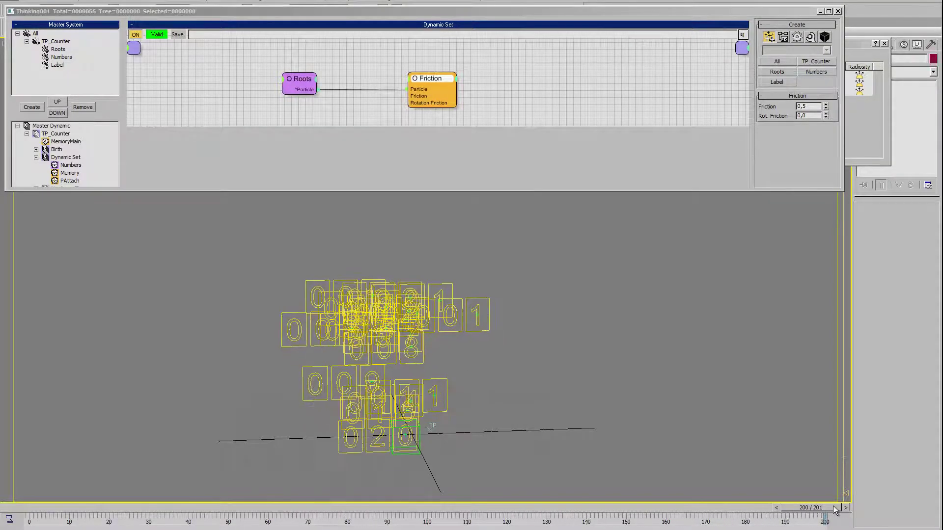
pyautogui.keyDown('alt'); pyautogui.moveTo(598, 390); pyautogui.dragTo(602, 407, button='middle'); pyautogui.keyUp('alt')
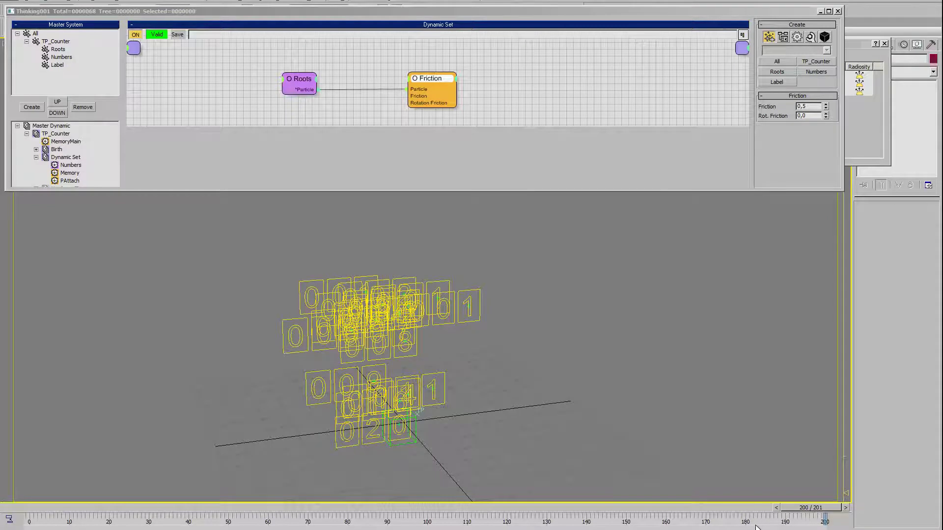
pyautogui.keyDown('ctrl'); pyautogui.keyDown('alt'); pyautogui.moveTo(756, 520); pyautogui.dragTo(653, 520, button='right'); pyautogui.keyUp('alt'); pyautogui.keyUp('ctrl')
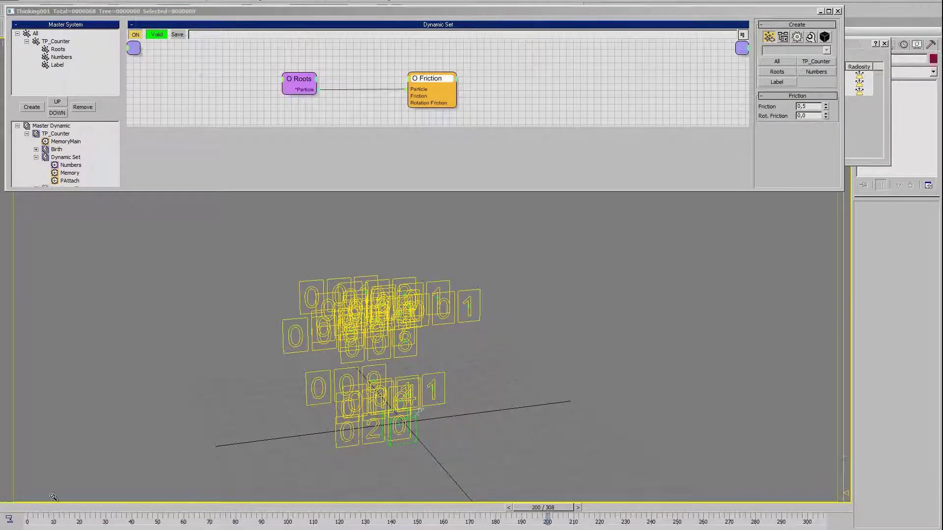
# Step: Set the Friction value to 1
pyautogui.click(823, 120)
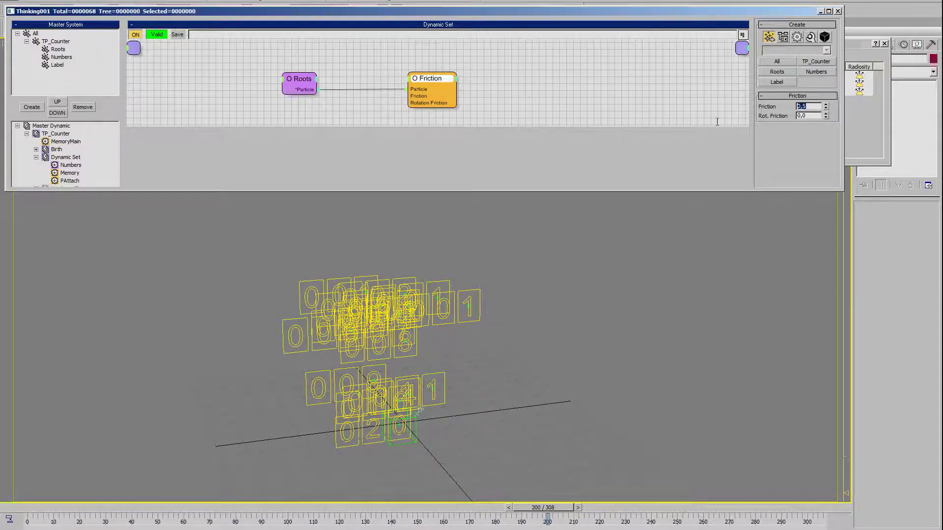
pyautogui.write('2')
pyautogui.click(281, 303)
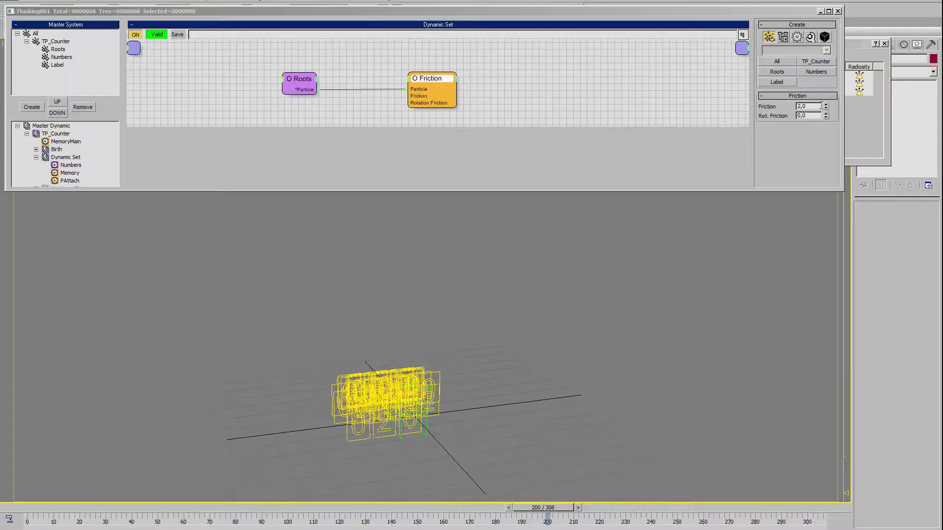
pyautogui.click(567, 169)
pyautogui.write('1')
# Step: Review the slowing tiles between frames 109 and 235 from a closer front-on view
pyautogui.keyDown('alt'); pyautogui.moveTo(385, 370); pyautogui.dragTo(160, 461, button='middle'); pyautogui.keyUp('alt')
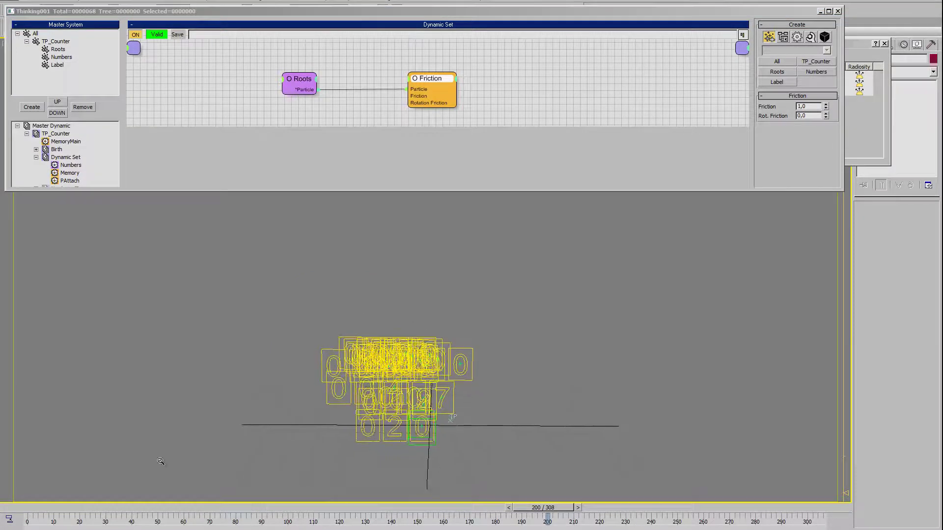
pyautogui.moveTo(68, 492); pyautogui.dragTo(79, 442)
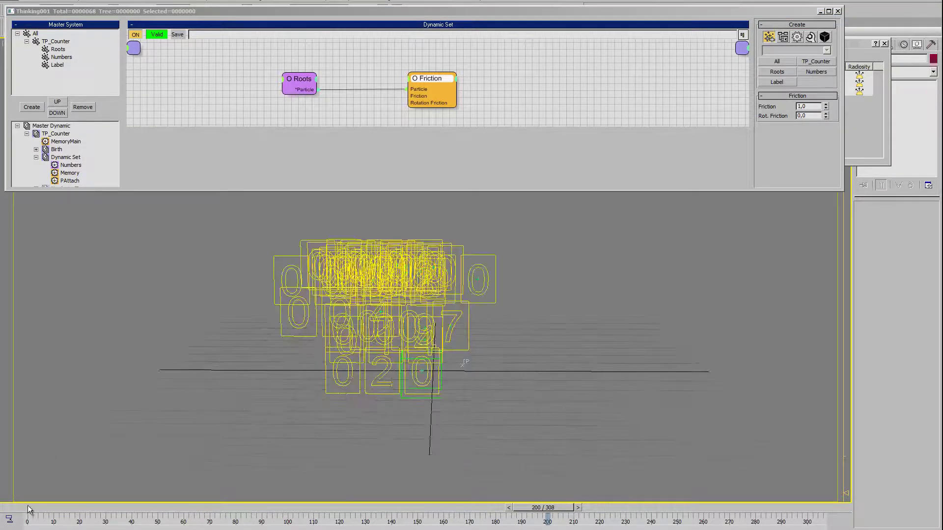
pyautogui.moveTo(28, 509); pyautogui.dragTo(318, 505)
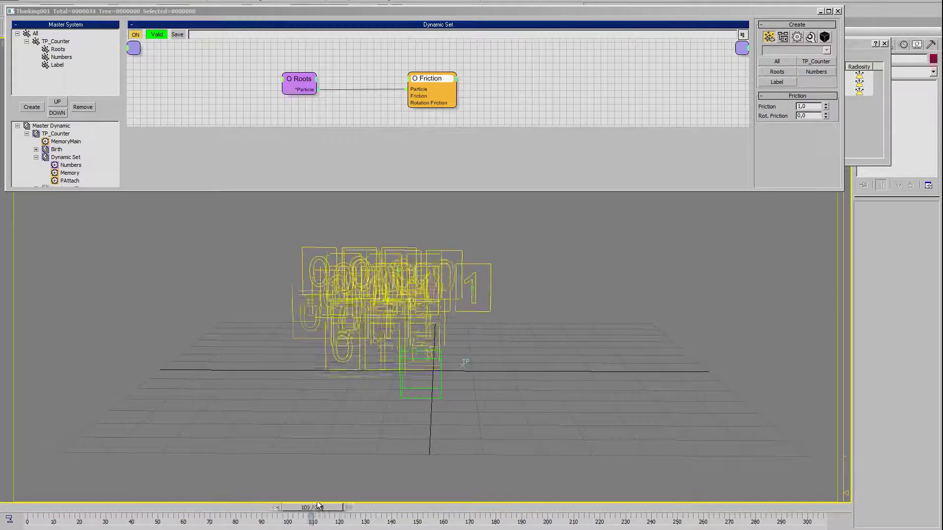
pyautogui.moveTo(318, 506); pyautogui.dragTo(632, 507)
pyautogui.moveTo(496, 387)
pyautogui.keyDown('alt'); pyautogui.mouseDown(button='middle')
pyautogui.moveTo(375, 307)
pyautogui.moveTo(443, 405)
pyautogui.moveTo(418, 409)
pyautogui.moveTo(449, 416)
pyautogui.mouseUp(button='middle'); pyautogui.keyUp('alt')
# Step: Select the emitter helper for rotation and move the animation to frame 47
pyautogui.click(449, 405)
pyautogui.press('e')
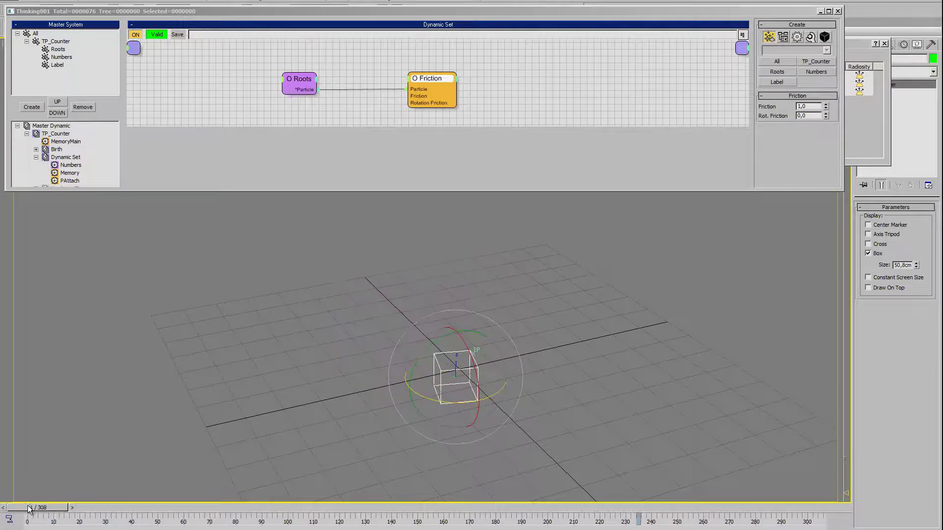
pyautogui.moveTo(37, 508); pyautogui.dragTo(157, 508)
pyautogui.keyDown('alt'); pyautogui.moveTo(442, 373); pyautogui.dragTo(493, 363, button='middle'); pyautogui.keyUp('alt')
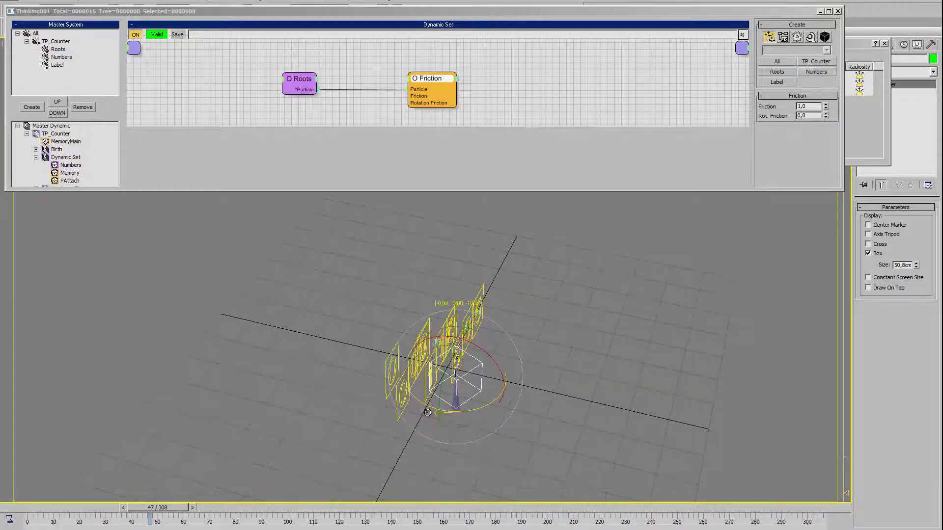
# Step: Orbit around the digit tiles, enlarge the Thinking Particles window and collapse the first Dynamic Set
pyautogui.moveTo(444, 415)
pyautogui.keyDown('alt'); pyautogui.mouseDown(button='middle')
pyautogui.moveTo(430, 427)
pyautogui.moveTo(431, 339)
pyautogui.mouseUp(button='middle'); pyautogui.keyUp('alt')
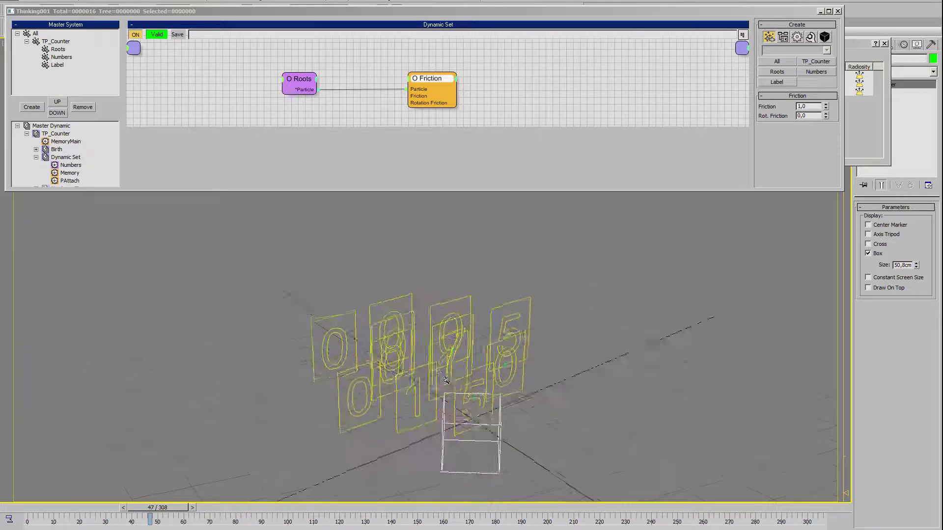
pyautogui.keyDown('alt'); pyautogui.moveTo(431, 339); pyautogui.dragTo(452, 361, button='middle'); pyautogui.keyUp('alt')
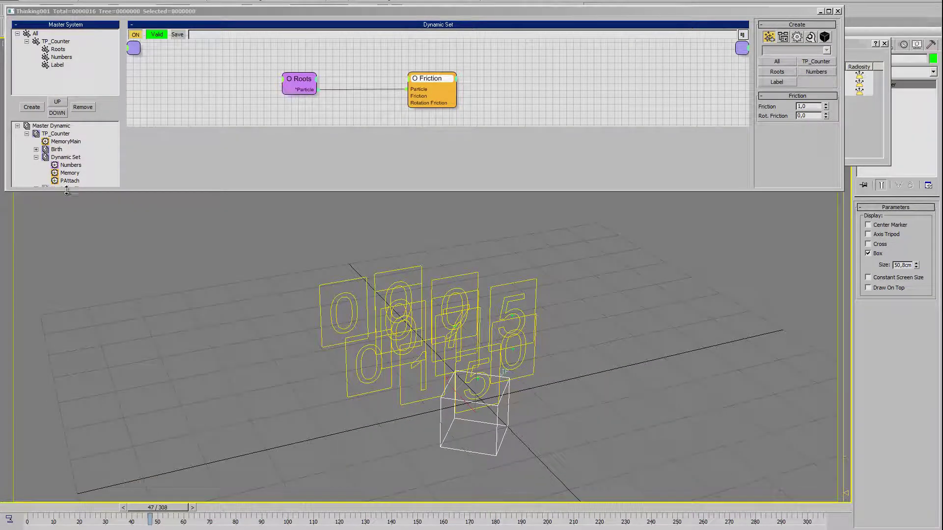
pyautogui.moveTo(66, 191); pyautogui.dragTo(67, 240)
pyautogui.click(36, 157)
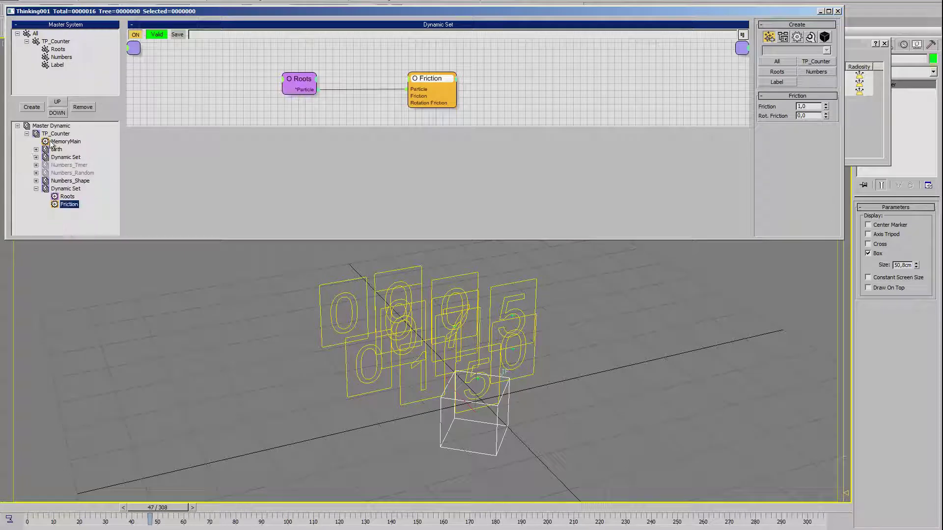
# Step: Add a Set Alignment operator to Birth, fed by the Node helper's Alignment output
pyautogui.click(57, 149)
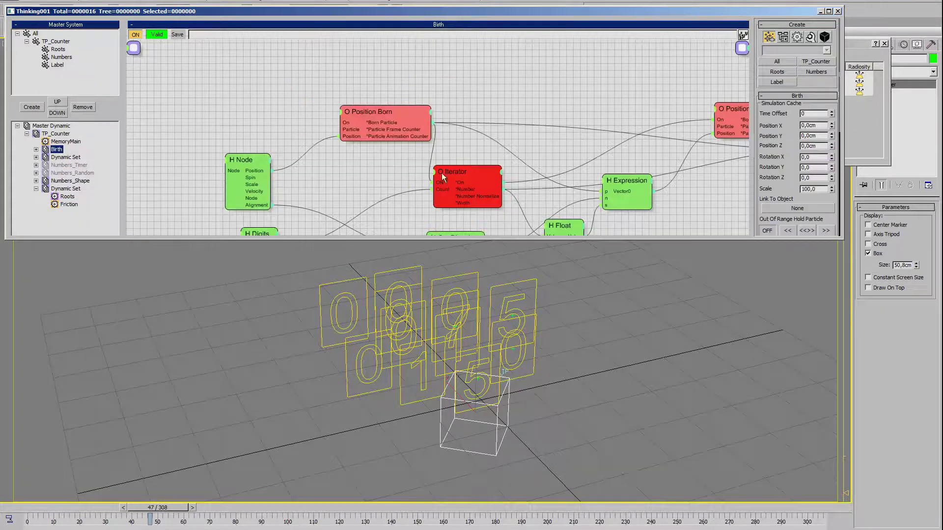
pyautogui.rightClick(486, 153)
pyautogui.moveTo(507, 172)
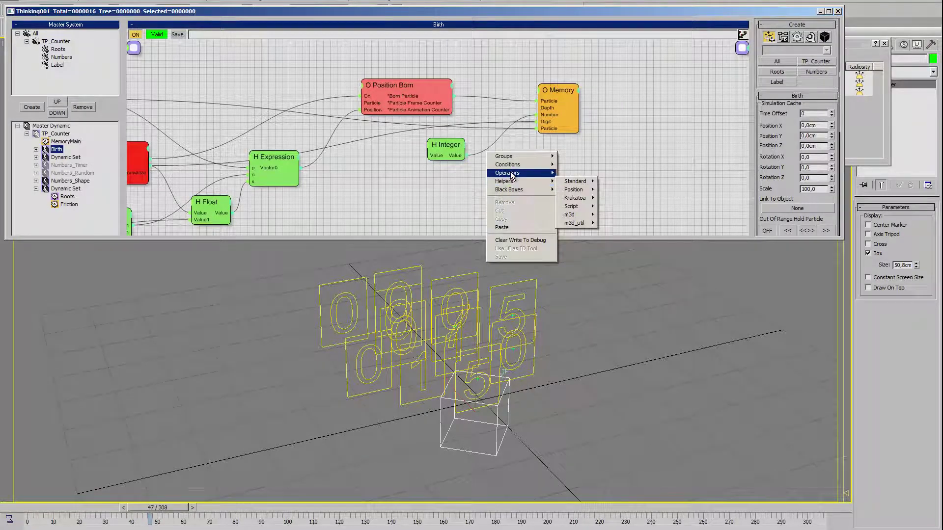
pyautogui.moveTo(576, 172)
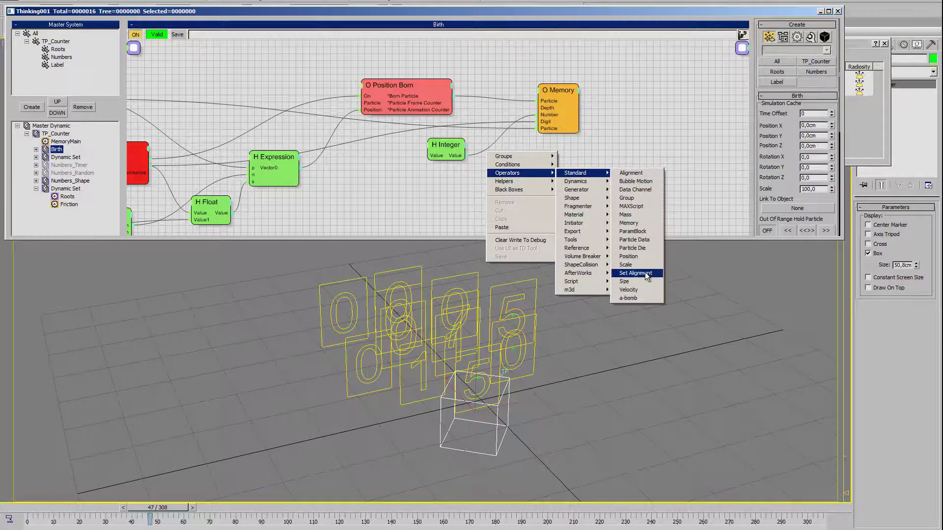
pyautogui.click(644, 273)
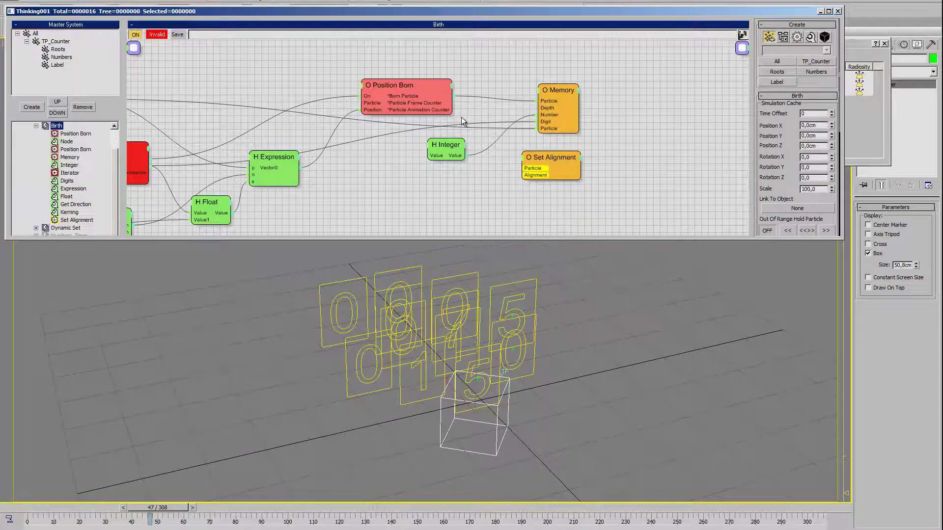
pyautogui.click(536, 174)
pyautogui.moveTo(535, 169); pyautogui.dragTo(451, 234)
pyautogui.moveTo(343, 208); pyautogui.dragTo(545, 135, button='middle')
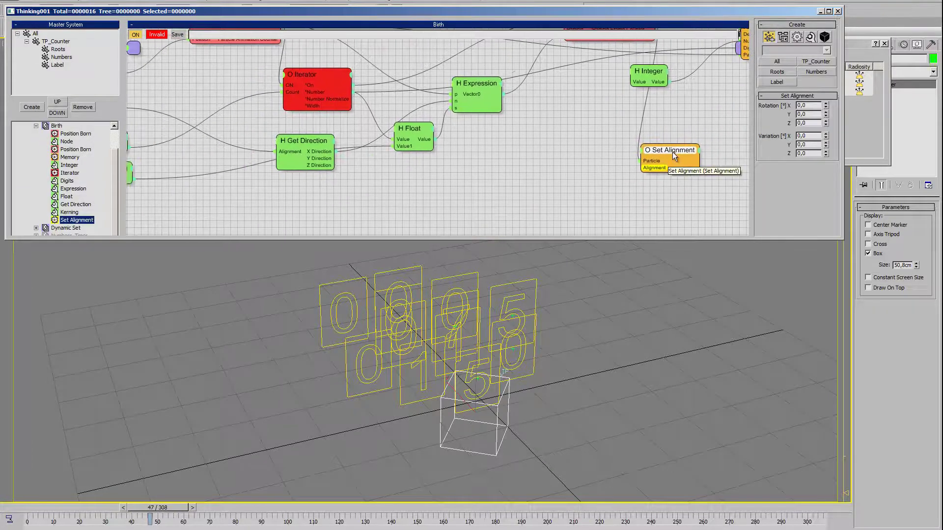
pyautogui.moveTo(674, 157); pyautogui.dragTo(504, 200)
pyautogui.moveTo(240, 172); pyautogui.dragTo(345, 169, button='middle')
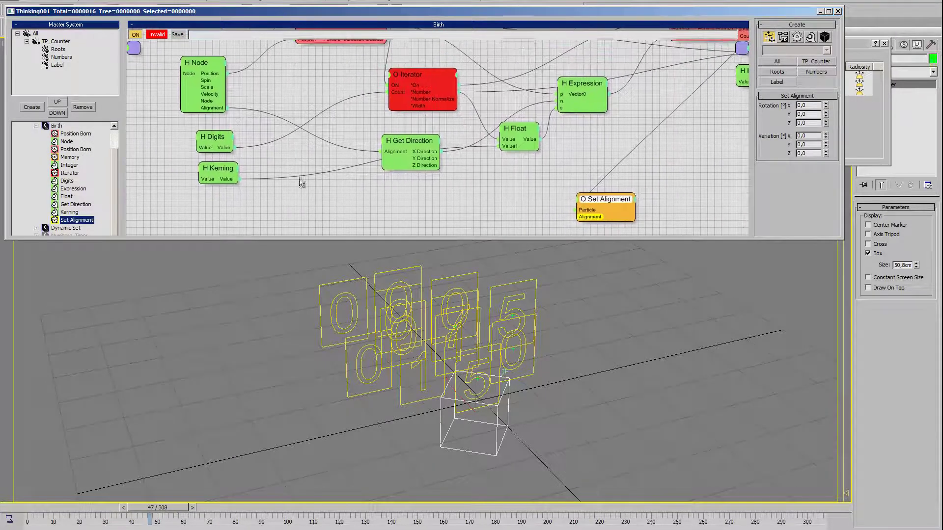
pyautogui.moveTo(226, 107); pyautogui.dragTo(584, 216)
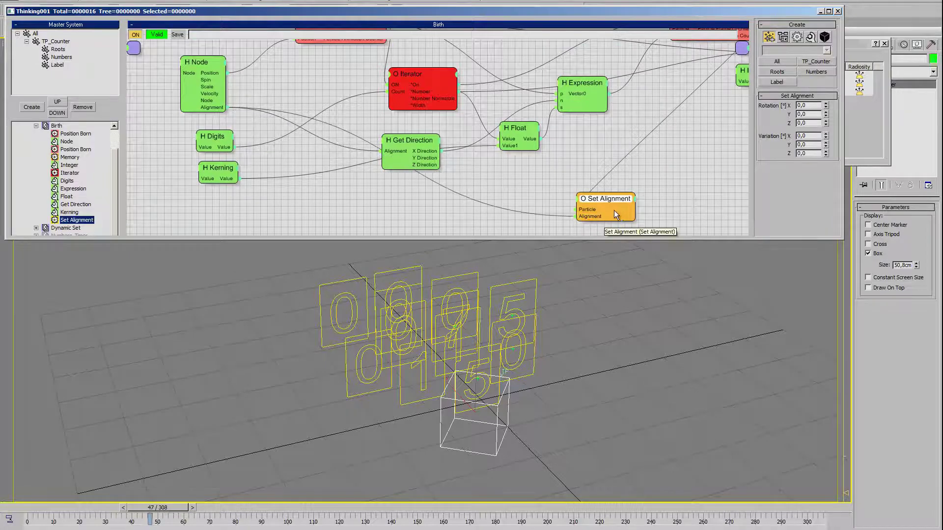
pyautogui.moveTo(613, 210); pyautogui.dragTo(490, 210, button='middle')
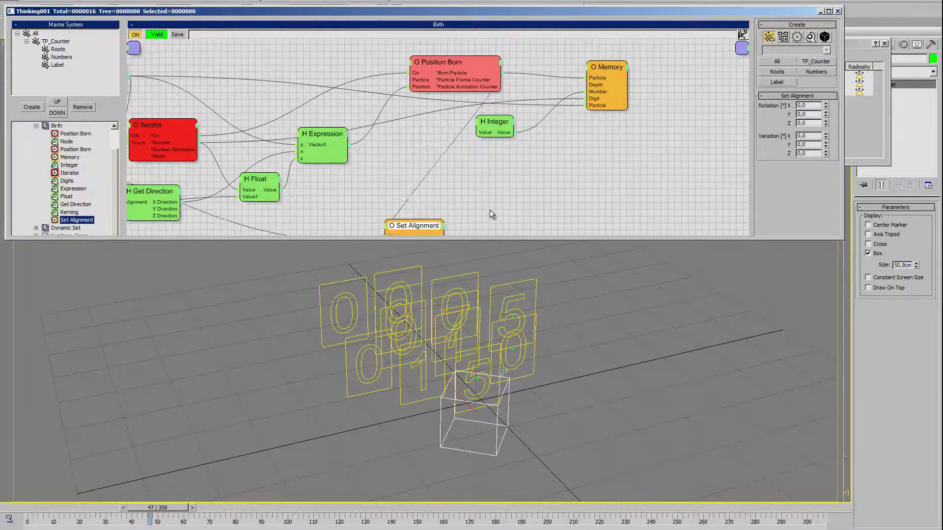
pyautogui.moveTo(414, 225); pyautogui.dragTo(631, 152)
# Step: Scrub to frame 48 and rotate the emitter box 105 degrees about Z
pyautogui.click(28, 511)
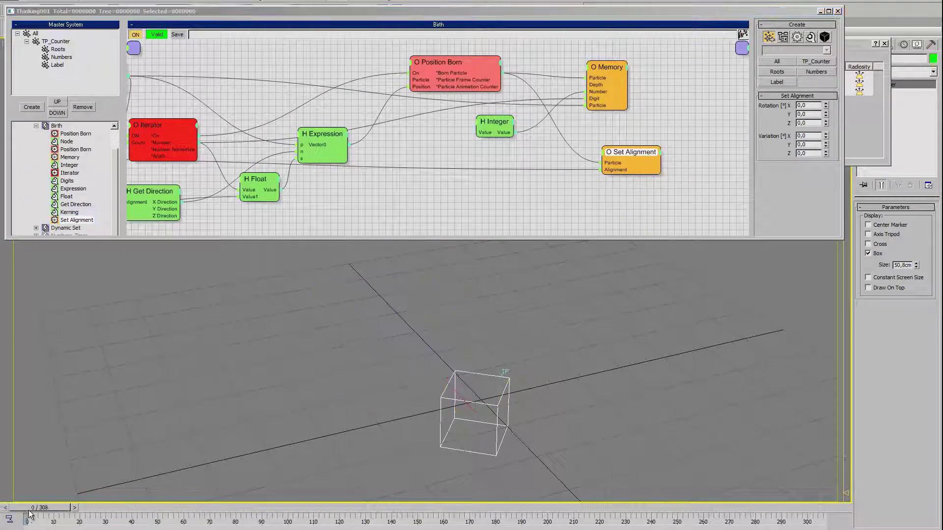
pyautogui.moveTo(29, 512); pyautogui.dragTo(160, 508)
pyautogui.moveTo(392, 374)
pyautogui.keyDown('alt'); pyautogui.mouseDown(button='middle')
pyautogui.moveTo(429, 390)
pyautogui.moveTo(473, 450)
pyautogui.mouseUp(button='middle'); pyautogui.keyUp('alt')
pyautogui.moveTo(462, 460); pyautogui.dragTo(728, 415)
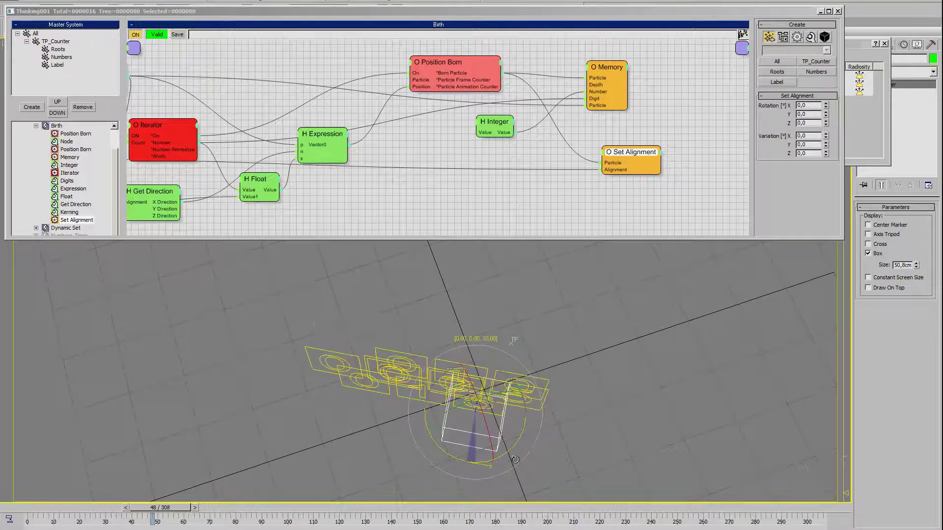
# Step: Orbit and zoom around the upright number tiles, then collapse and reselect the Birth set
pyautogui.keyDown('alt'); pyautogui.moveTo(729, 415); pyautogui.dragTo(527, 355, button='middle'); pyautogui.keyUp('alt')
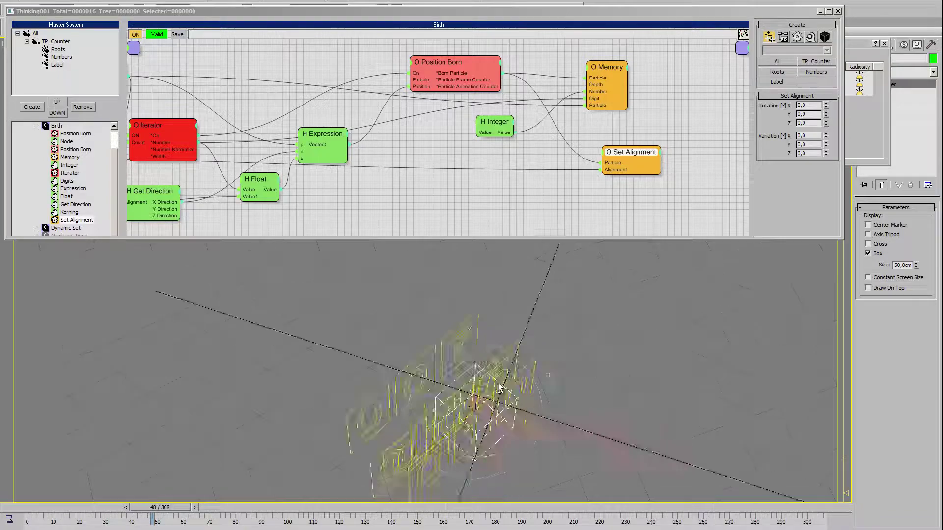
pyautogui.scroll(-1, 527, 354)
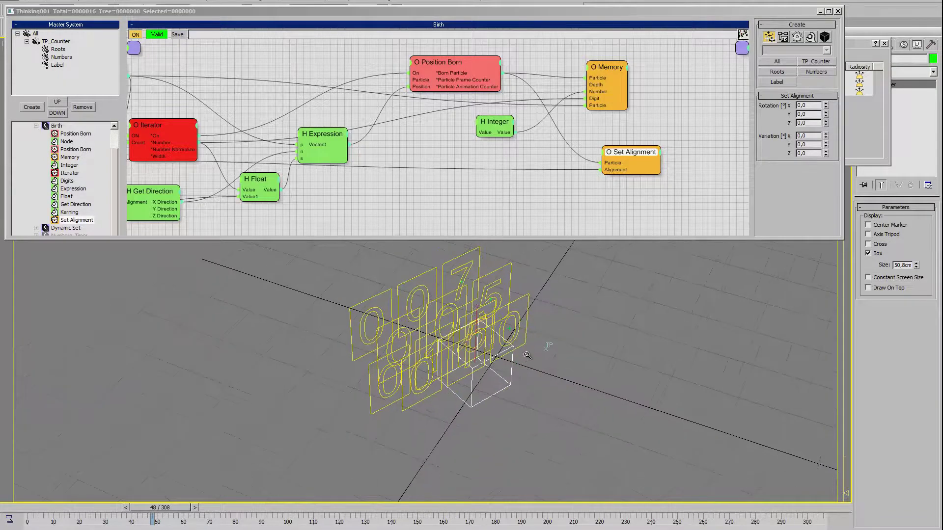
pyautogui.keyDown('alt'); pyautogui.moveTo(505, 378); pyautogui.dragTo(529, 338, button='middle'); pyautogui.keyUp('alt')
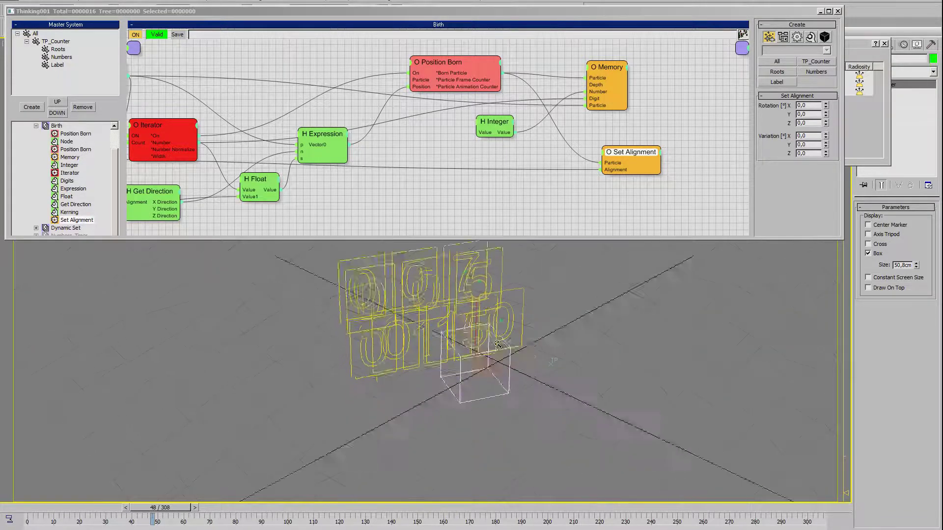
pyautogui.scroll(-2, 530, 337)
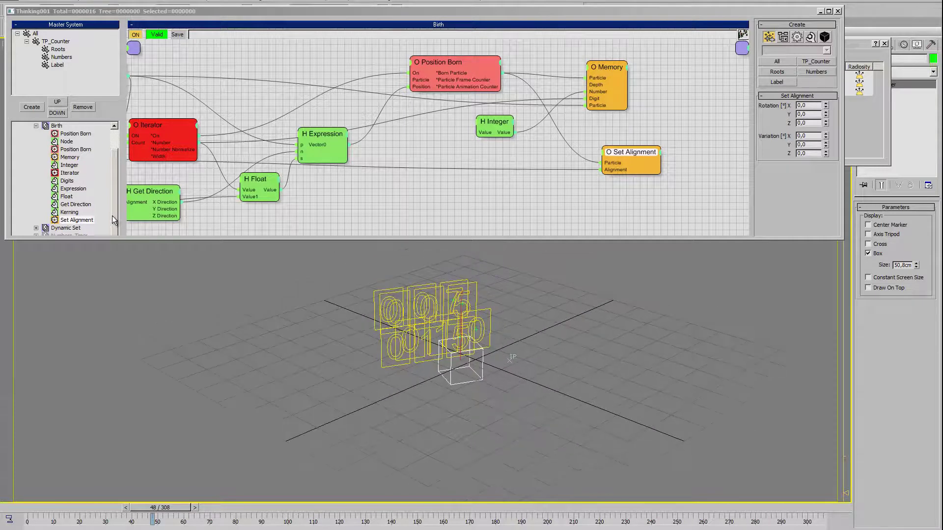
pyautogui.scroll(1, 112, 216)
pyautogui.click(36, 149)
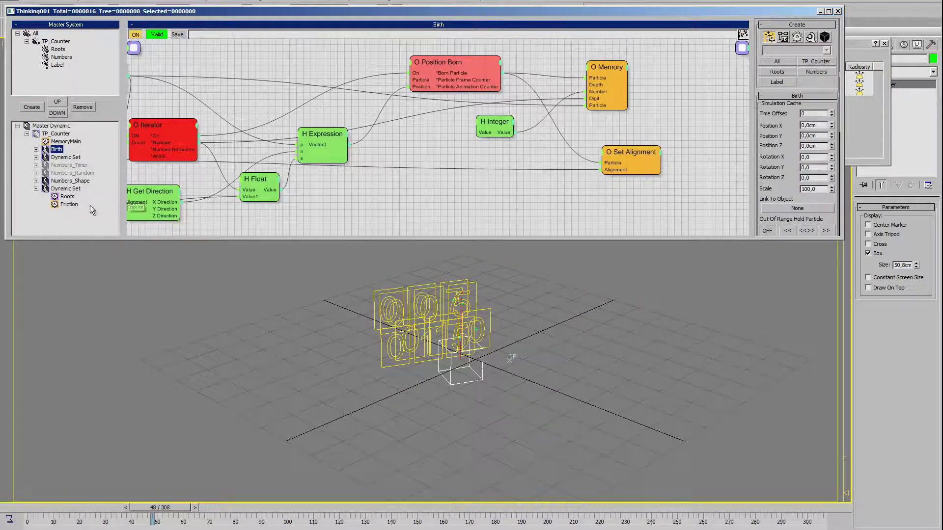
# Step: Open the Numbers_Timer graph and nudge the Remap node into a clearer position
pyautogui.keyDown('alt'); pyautogui.moveTo(464, 359); pyautogui.dragTo(439, 324, button='middle'); pyautogui.keyUp('alt')
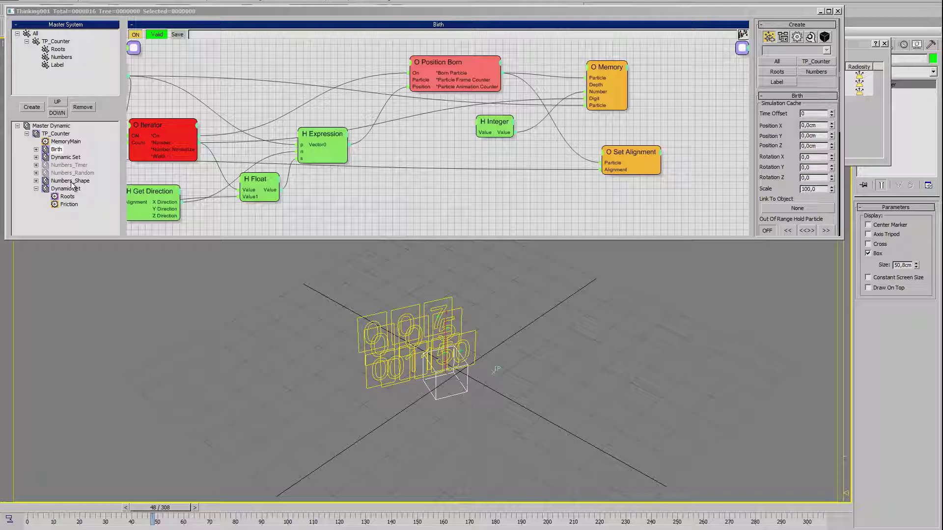
pyautogui.click(70, 166)
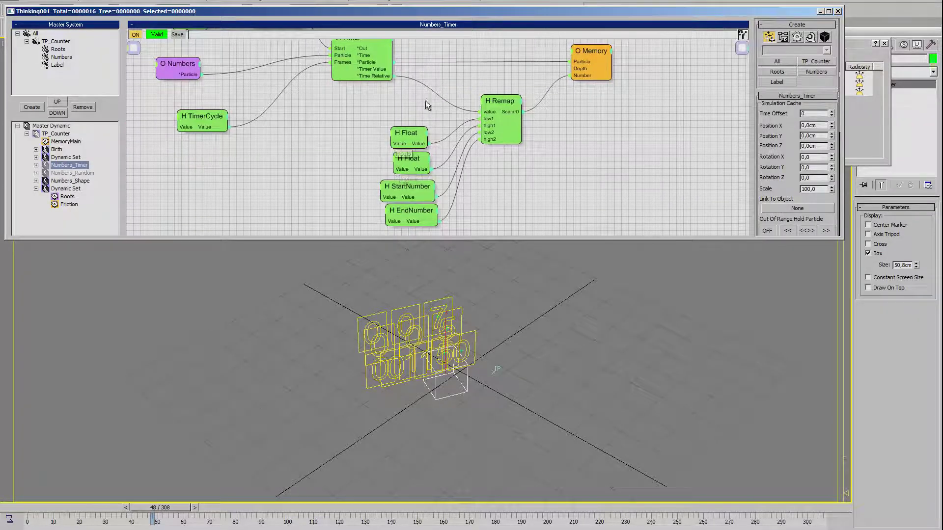
pyautogui.moveTo(502, 111); pyautogui.dragTo(492, 125)
pyautogui.moveTo(567, 194); pyautogui.dragTo(566, 172, button='middle')
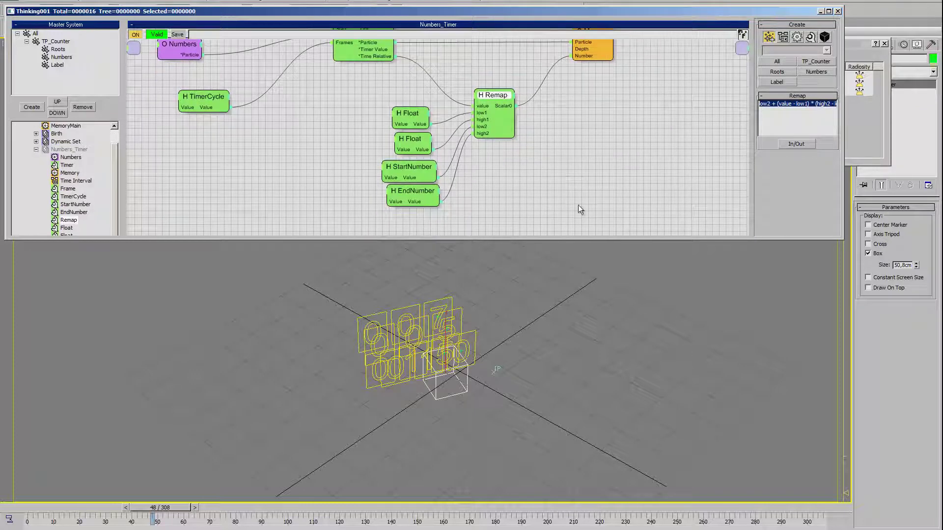
pyautogui.moveTo(376, 90); pyautogui.dragTo(492, 235)
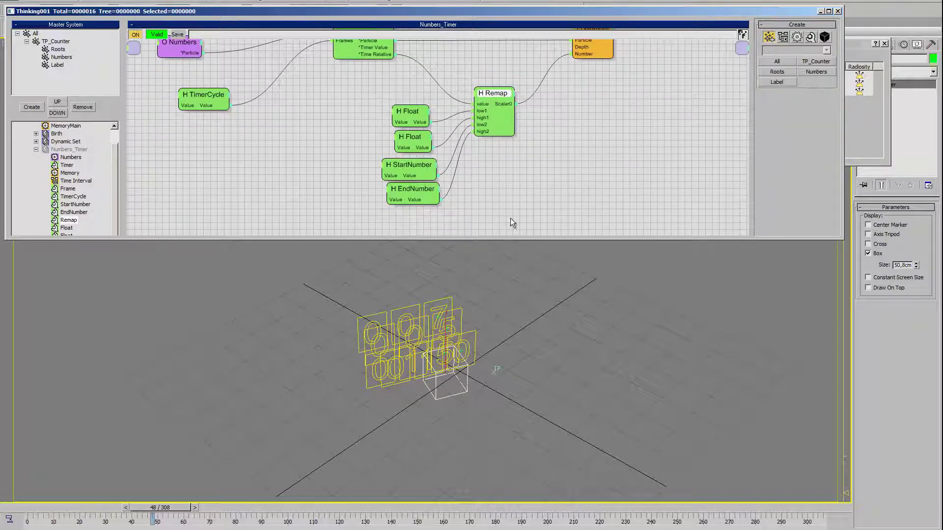
pyautogui.rightClick(531, 196)
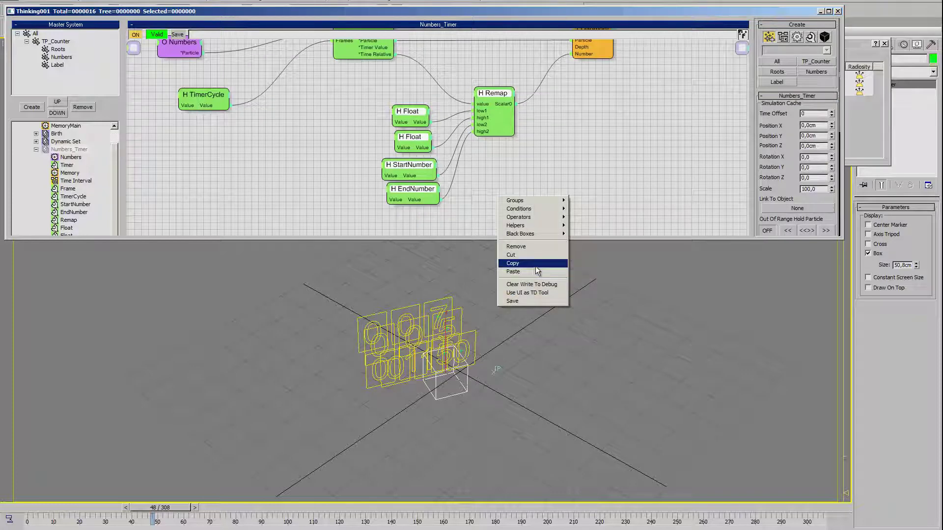
pyautogui.click(630, 182)
pyautogui.moveTo(625, 169); pyautogui.dragTo(579, 188, button='middle')
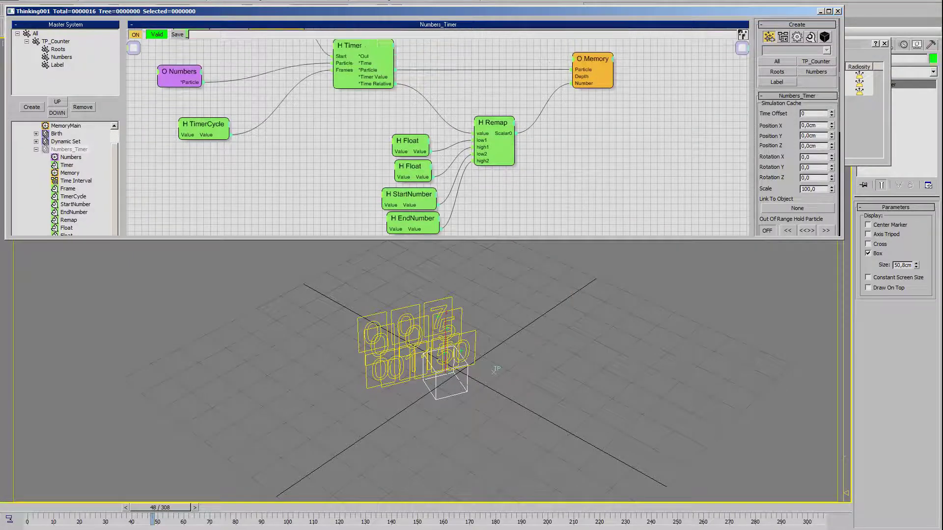
# Step: Copy Remap with its two Float, StartNumber and EndNumber input nodes
pyautogui.moveTo(375, 110); pyautogui.dragTo(493, 236)
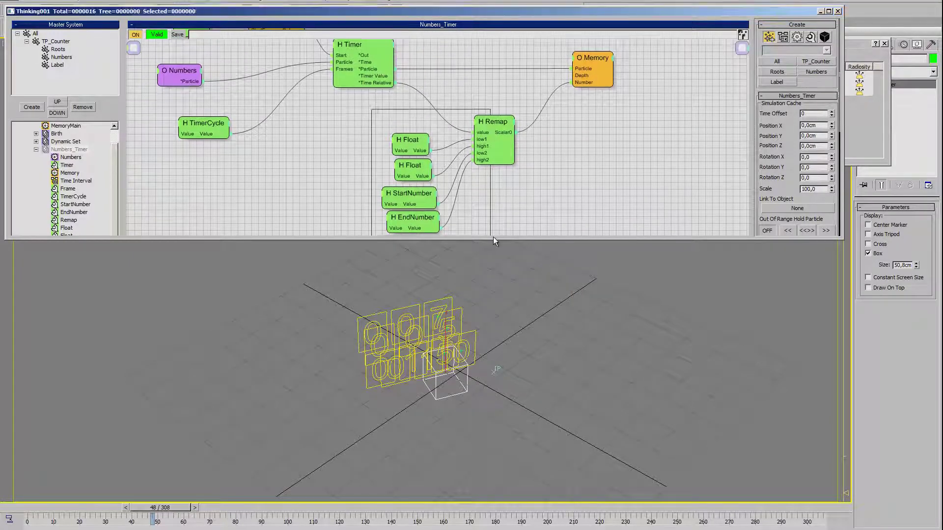
pyautogui.rightClick(515, 216)
pyautogui.click(536, 269)
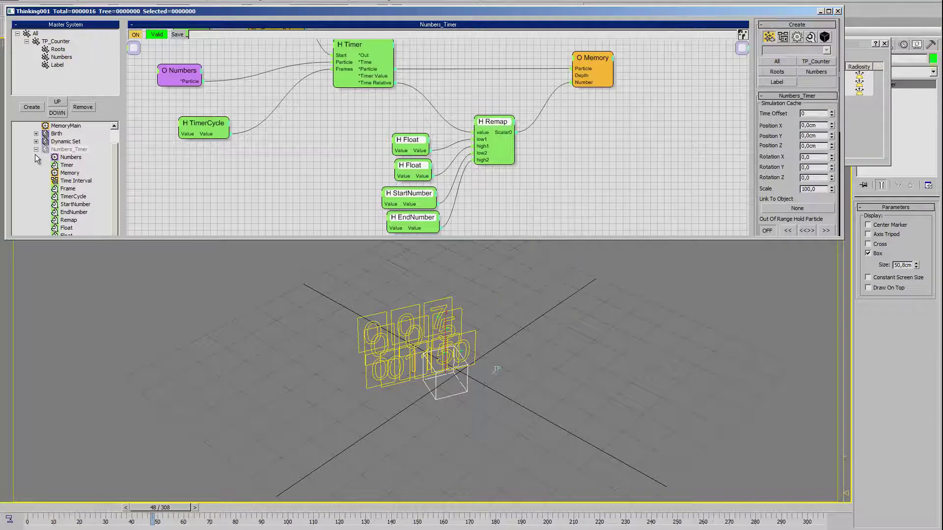
pyautogui.click(36, 150)
# Step: In Numbers_Shape, shift Numbers and Memory left, Geom Instance right, and the digit nodes up
pyautogui.click(68, 189)
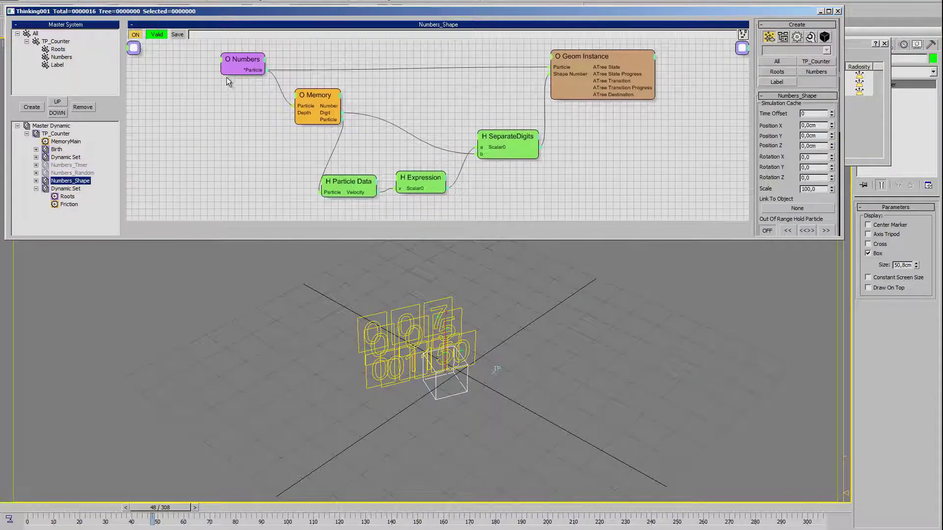
pyautogui.moveTo(236, 59); pyautogui.dragTo(199, 58)
pyautogui.moveTo(307, 90); pyautogui.dragTo(247, 101)
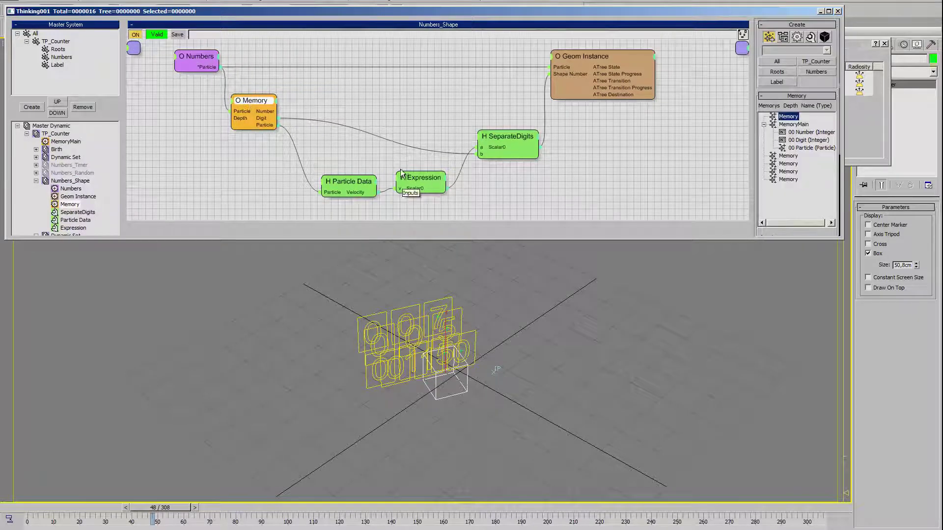
pyautogui.moveTo(589, 56); pyautogui.dragTo(666, 48)
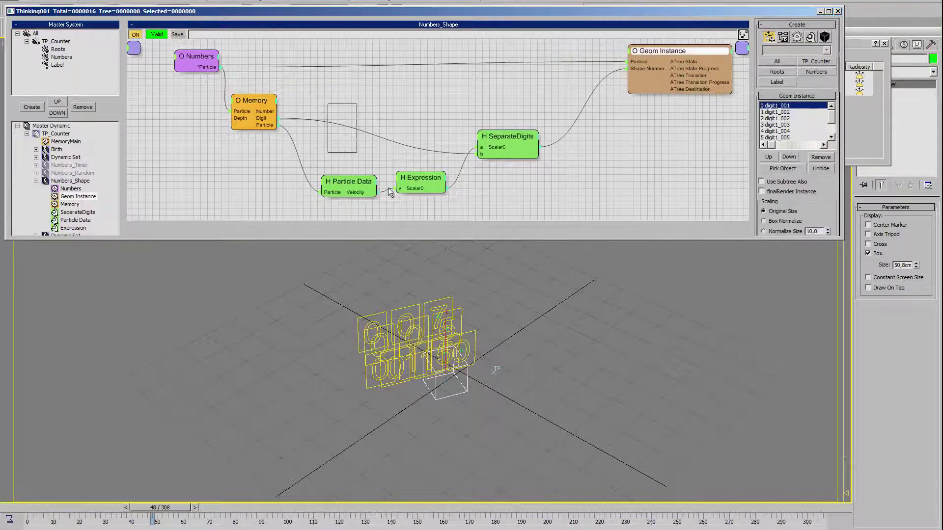
pyautogui.click(517, 199)
pyautogui.moveTo(504, 136); pyautogui.dragTo(490, 95)
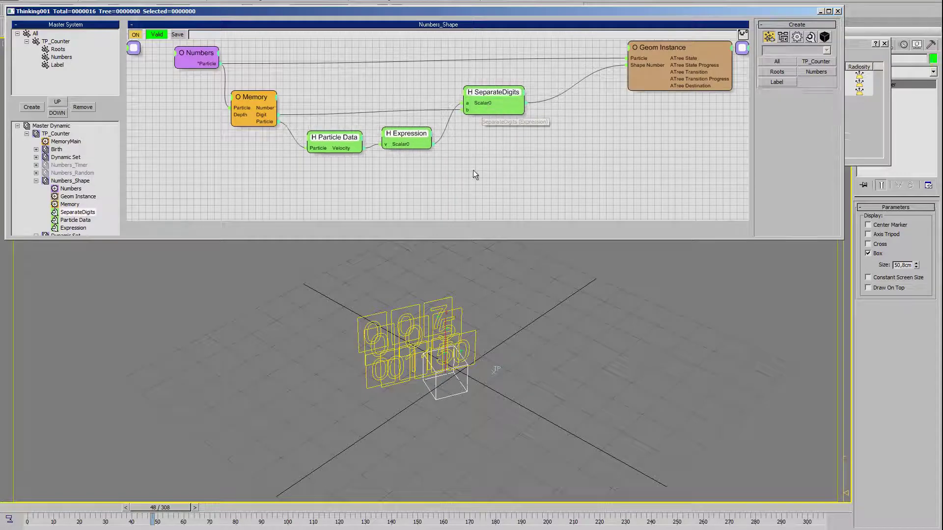
# Step: Paste the copied Remap nodes into Numbers_Shape and unwire Expression from SeparateDigits
pyautogui.moveTo(404, 219); pyautogui.dragTo(412, 262)
pyautogui.scroll(-3, 474, 192)
pyautogui.rightClick(395, 149)
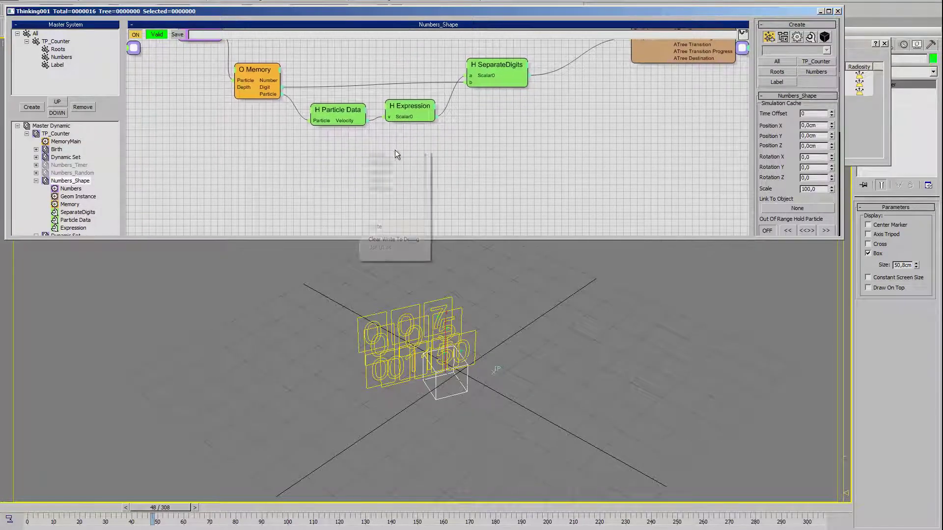
pyautogui.click(390, 246)
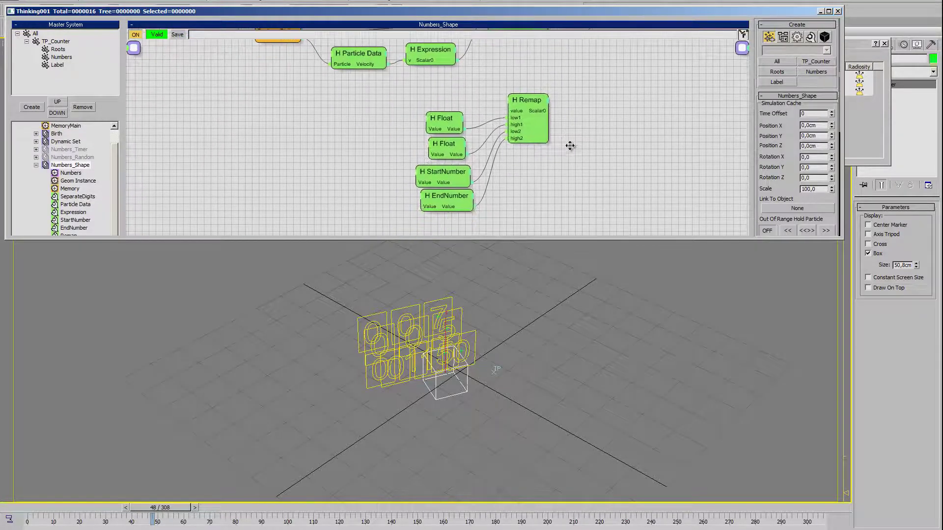
pyautogui.moveTo(560, 169); pyautogui.dragTo(562, 172, button='middle')
pyautogui.moveTo(506, 157); pyautogui.dragTo(595, 147, button='middle')
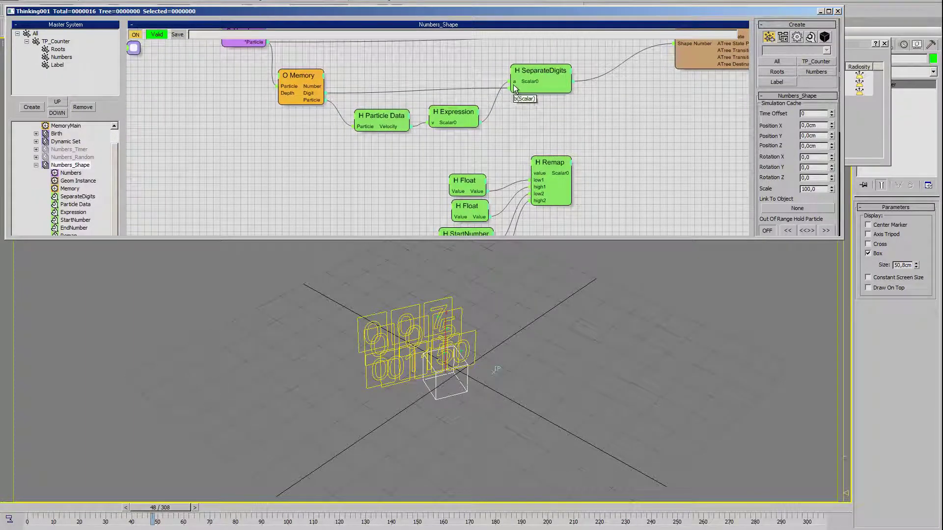
pyautogui.moveTo(516, 86); pyautogui.dragTo(327, 85)
# Step: Review the Numbers_Timer and Birth graphs, checking Position Born's settings
pyautogui.click(74, 157)
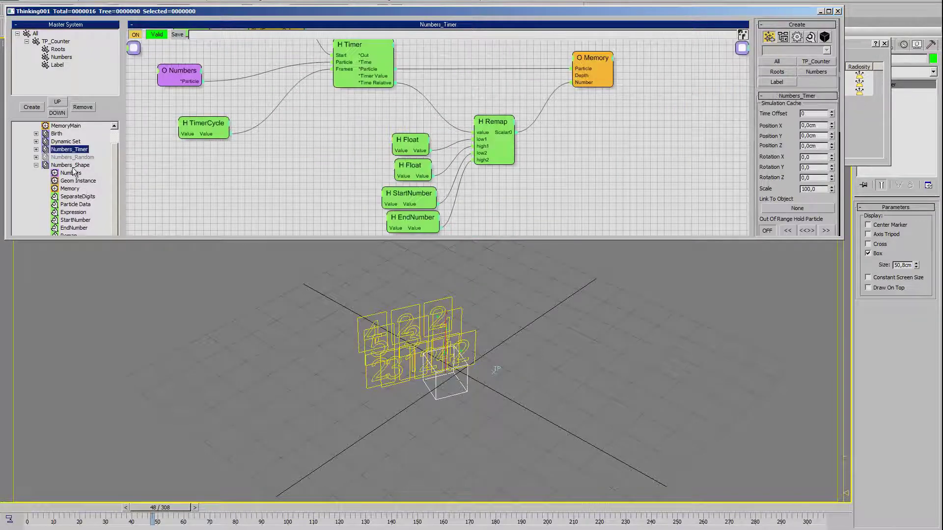
pyautogui.click(56, 134)
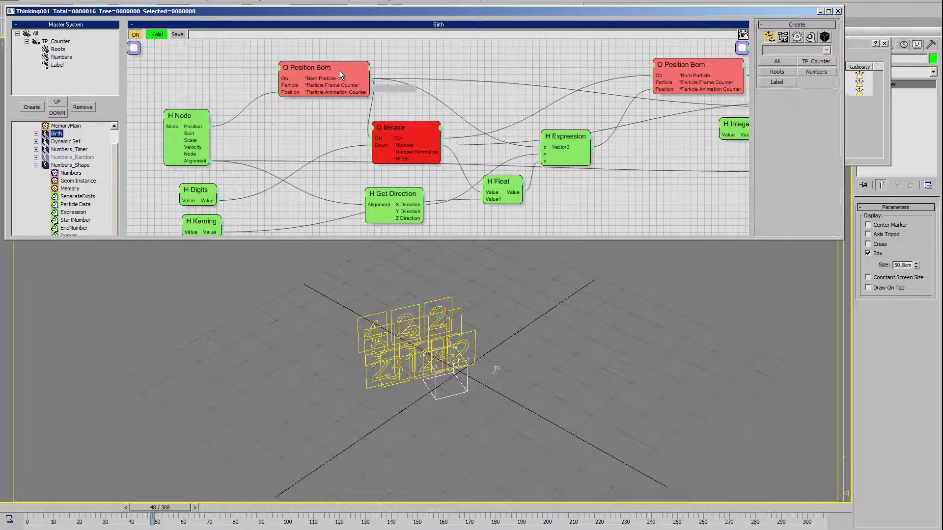
pyautogui.click(341, 75)
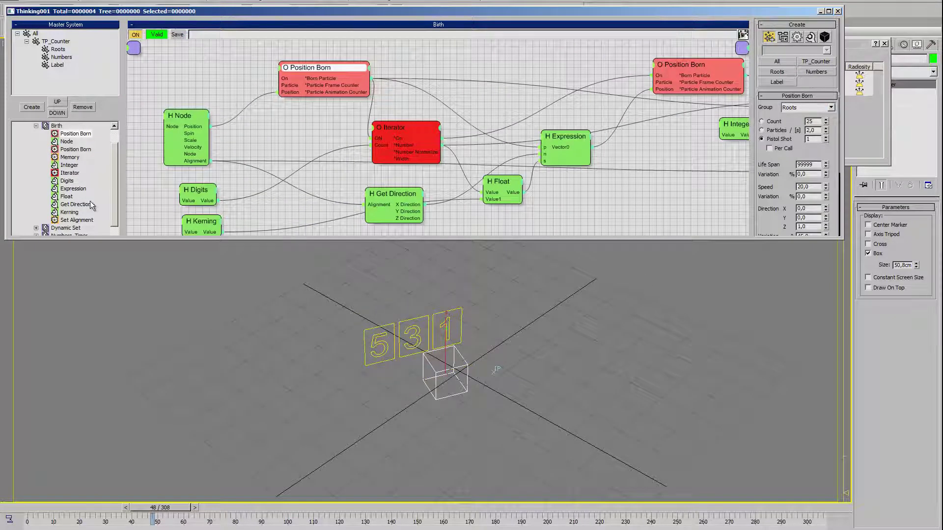
pyautogui.scroll(-4, 67, 182)
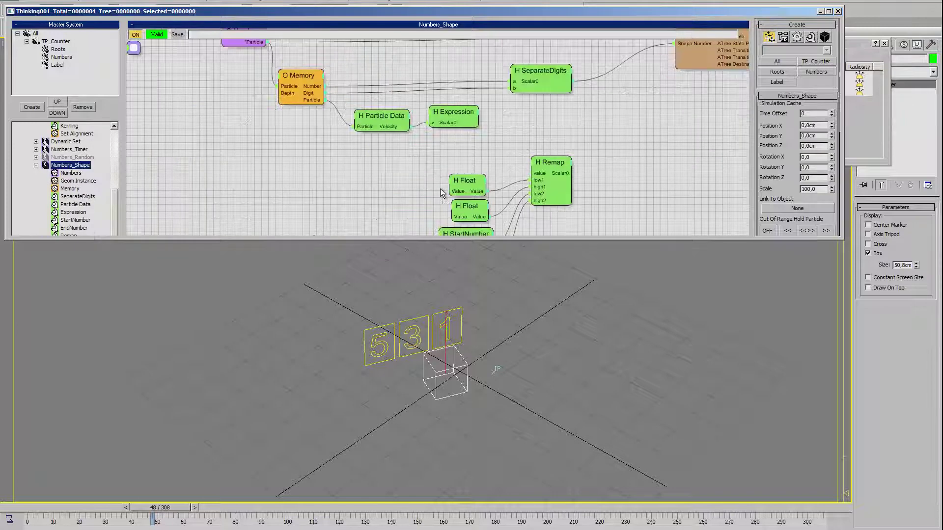
# Step: Wire Memory's Digit output into Remap's value input
pyautogui.moveTo(592, 178)
pyautogui.mouseDown(button='middle')
pyautogui.moveTo(532, 184)
pyautogui.moveTo(411, 149)
pyautogui.mouseUp(button='middle')
pyautogui.moveTo(305, 84); pyautogui.dragTo(429, 158)
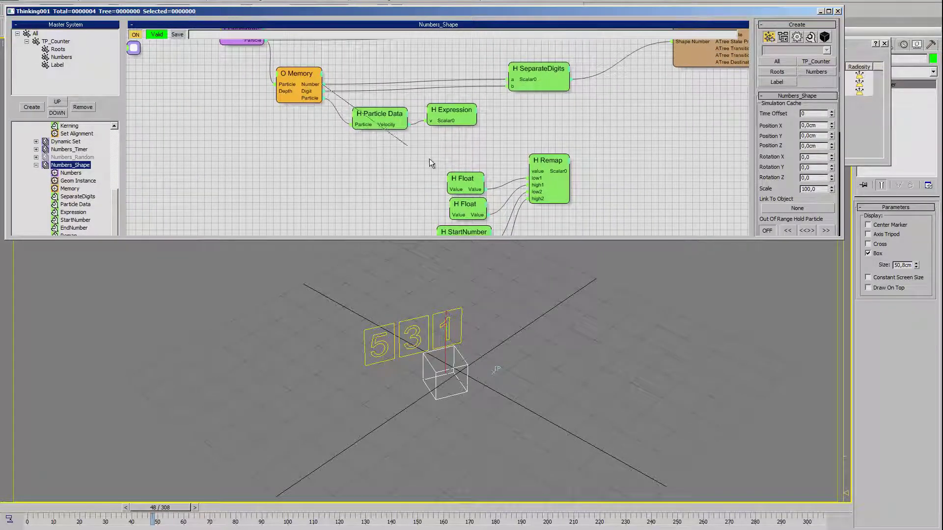
pyautogui.moveTo(509, 164); pyautogui.dragTo(531, 171)
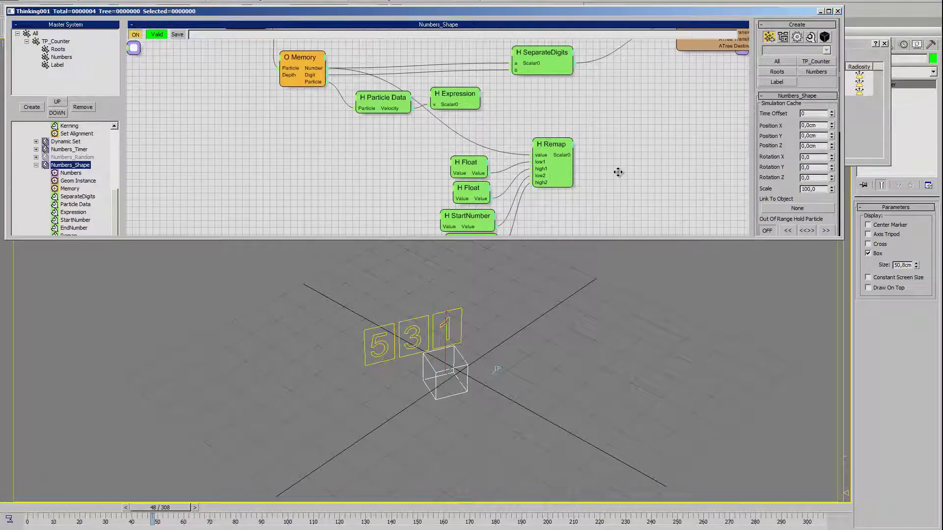
pyautogui.moveTo(617, 172)
pyautogui.mouseDown(button='middle')
pyautogui.moveTo(533, 189)
pyautogui.moveTo(541, 213)
pyautogui.mouseUp(button='middle')
# Step: Add a Vertex Color input to the Geom Instance node
pyautogui.click(619, 60)
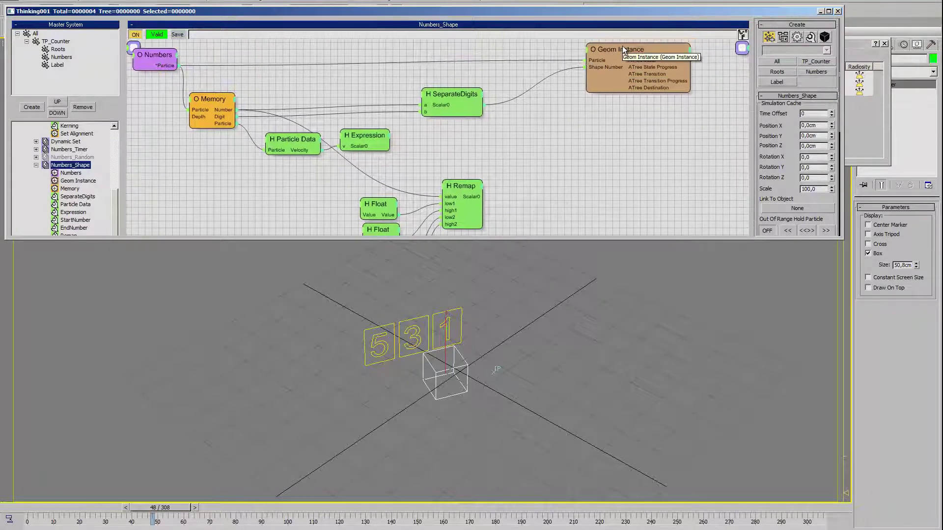
pyautogui.rightClick(620, 60)
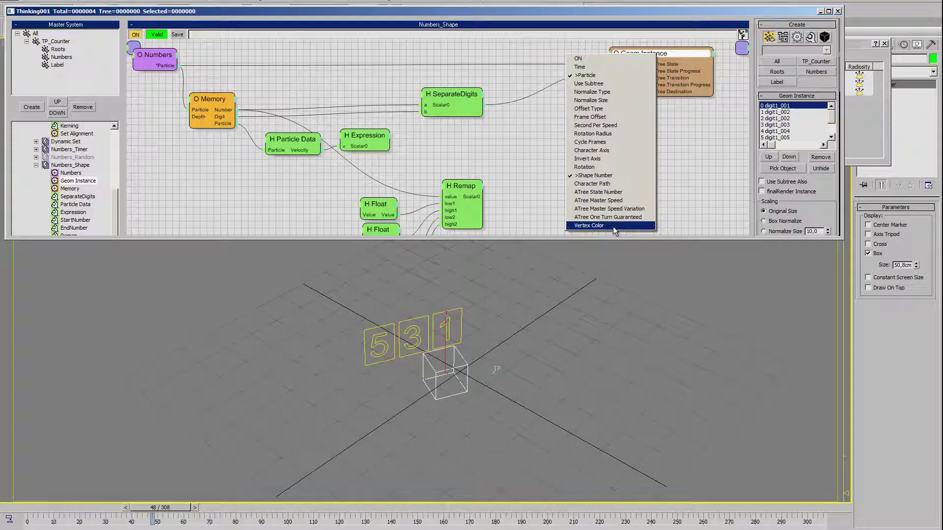
pyautogui.click(610, 226)
pyautogui.moveTo(573, 183); pyautogui.dragTo(579, 139, button='middle')
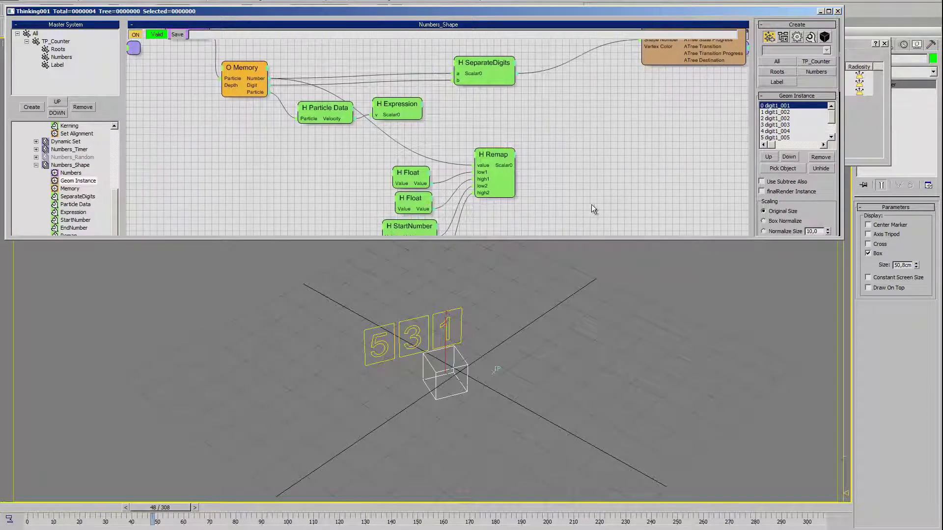
pyautogui.moveTo(593, 206); pyautogui.dragTo(625, 163, button='middle')
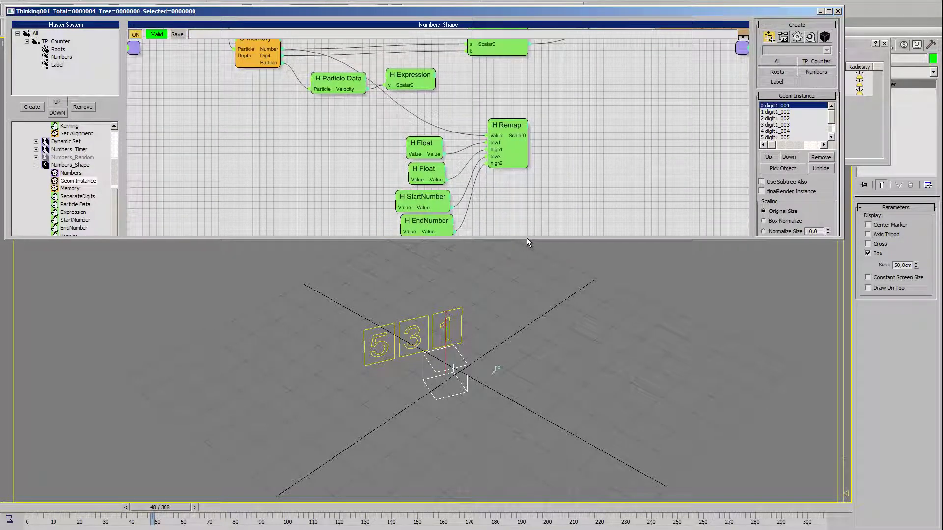
pyautogui.moveTo(529, 239); pyautogui.dragTo(529, 285)
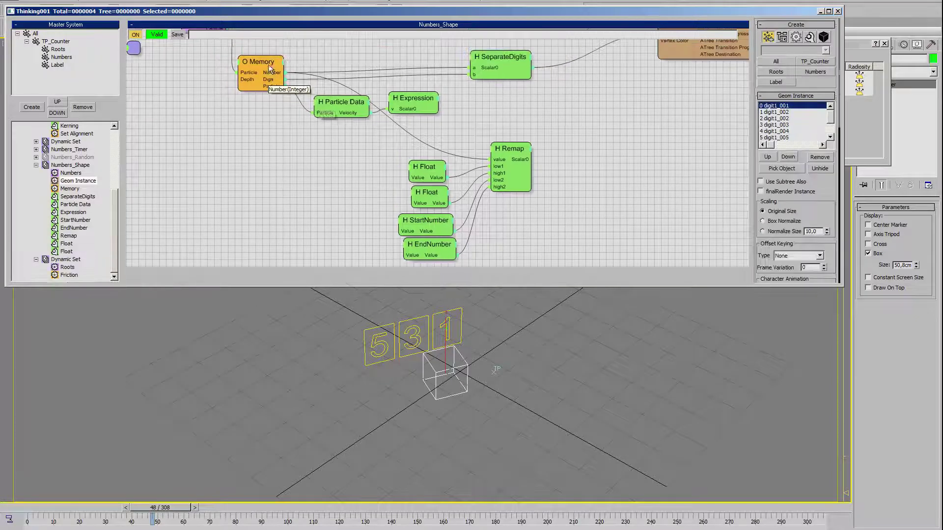
# Step: Rewire Remap's high2 input from EndNumber to the lower Float node
pyautogui.click(427, 221)
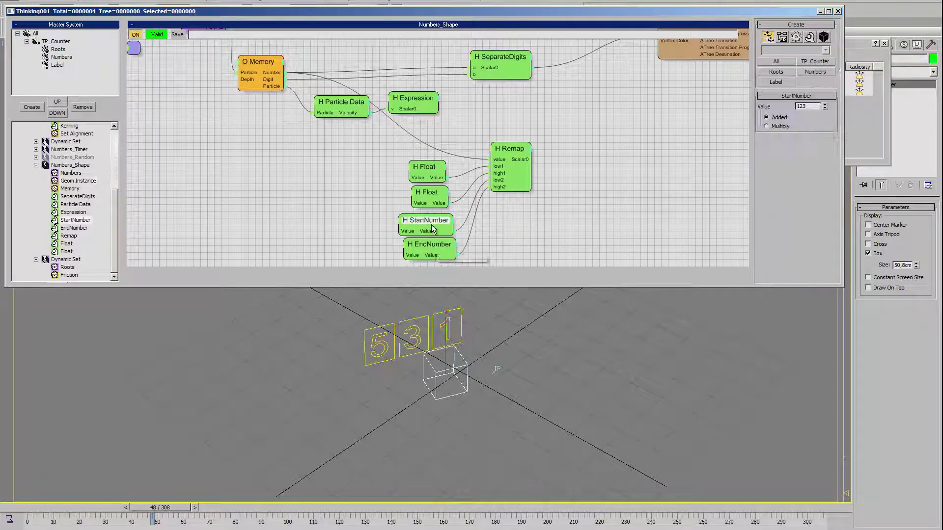
pyautogui.click(436, 249)
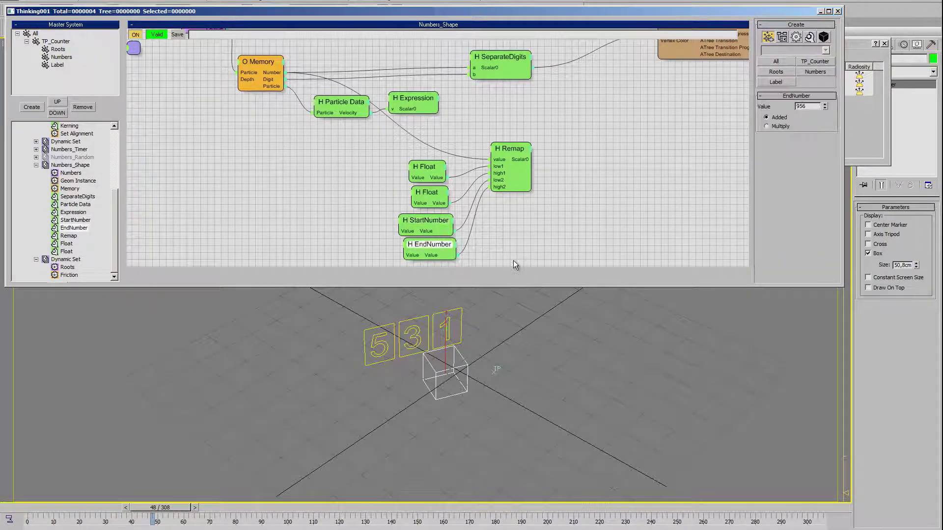
pyautogui.moveTo(500, 195); pyautogui.dragTo(458, 185)
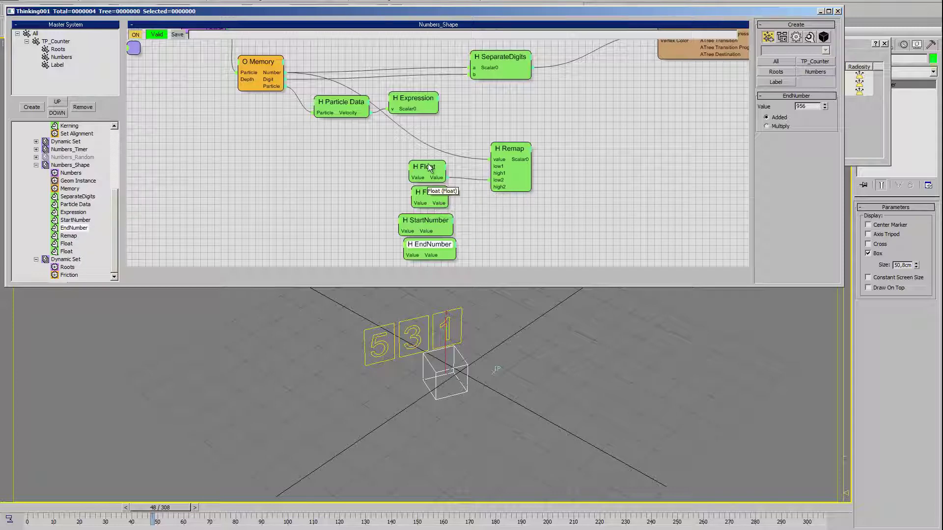
pyautogui.click(425, 167)
pyautogui.click(433, 193)
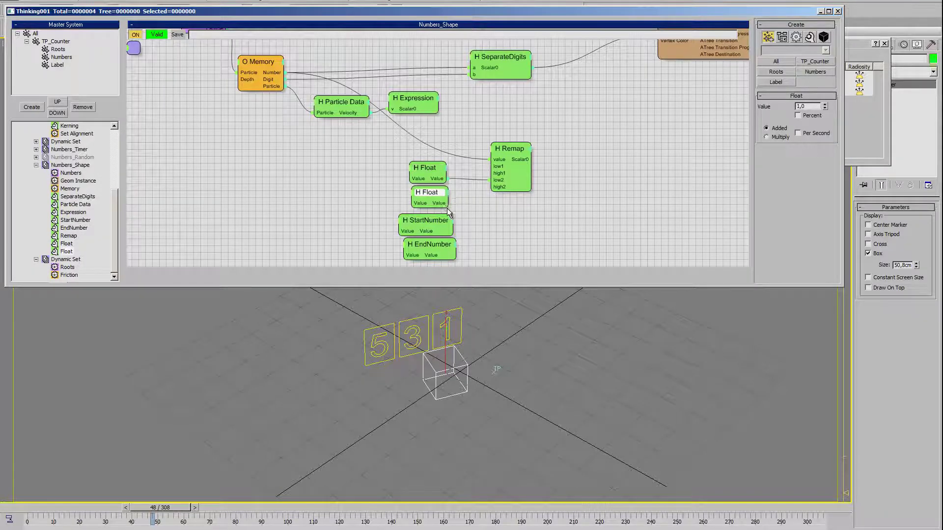
pyautogui.moveTo(392, 212); pyautogui.dragTo(449, 264)
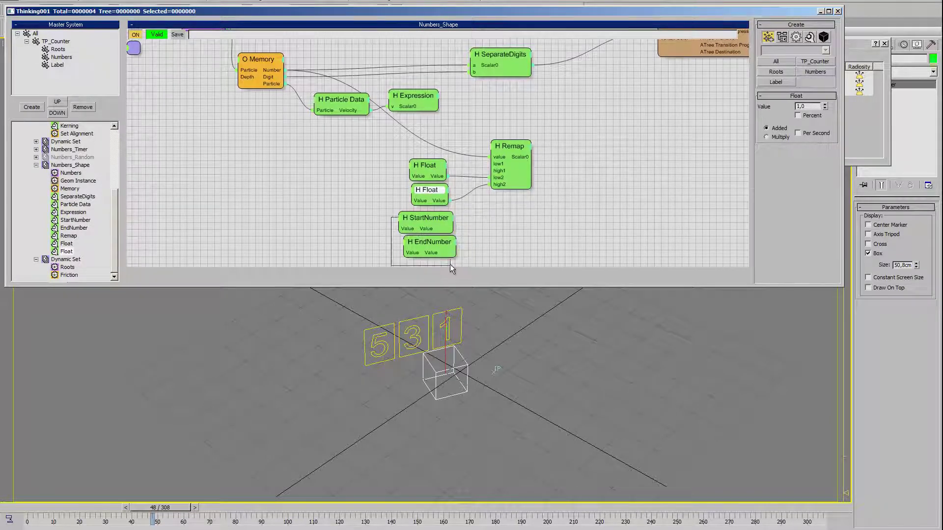
# Step: Place StartNumber and EndNumber beside Remap, shift the Remap group left, nudge SeparateDigits right
pyautogui.moveTo(427, 212)
pyautogui.mouseDown()
pyautogui.moveTo(368, 156)
pyautogui.moveTo(368, 141)
pyautogui.moveTo(440, 197)
pyautogui.moveTo(440, 239)
pyautogui.mouseUp()
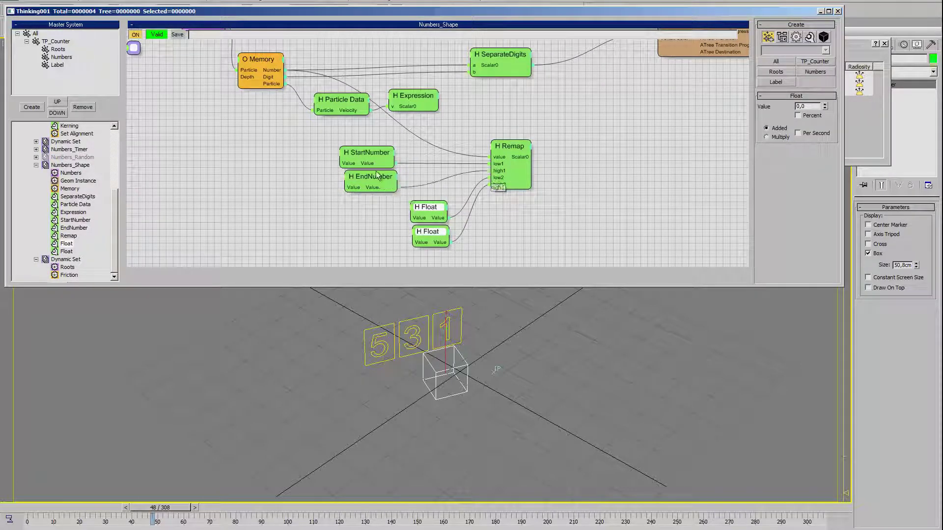
pyautogui.moveTo(431, 196); pyautogui.dragTo(326, 140)
pyautogui.moveTo(382, 183); pyautogui.dragTo(425, 180)
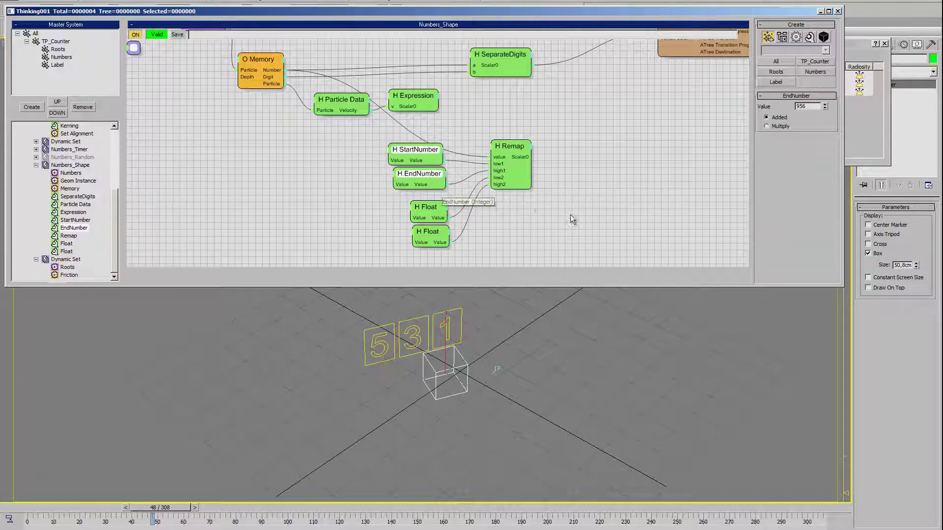
pyautogui.moveTo(346, 141); pyautogui.dragTo(545, 264)
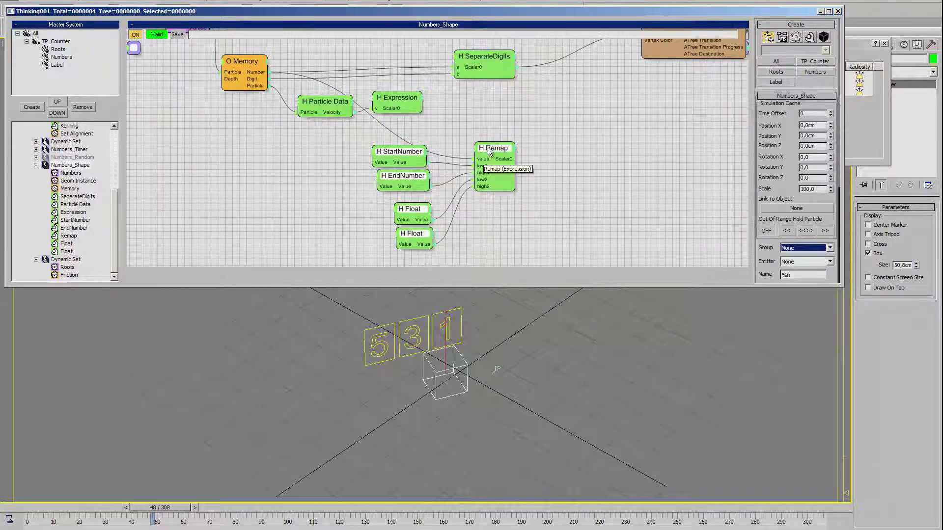
pyautogui.moveTo(491, 150); pyautogui.dragTo(429, 163)
pyautogui.scroll(2, 593, 126)
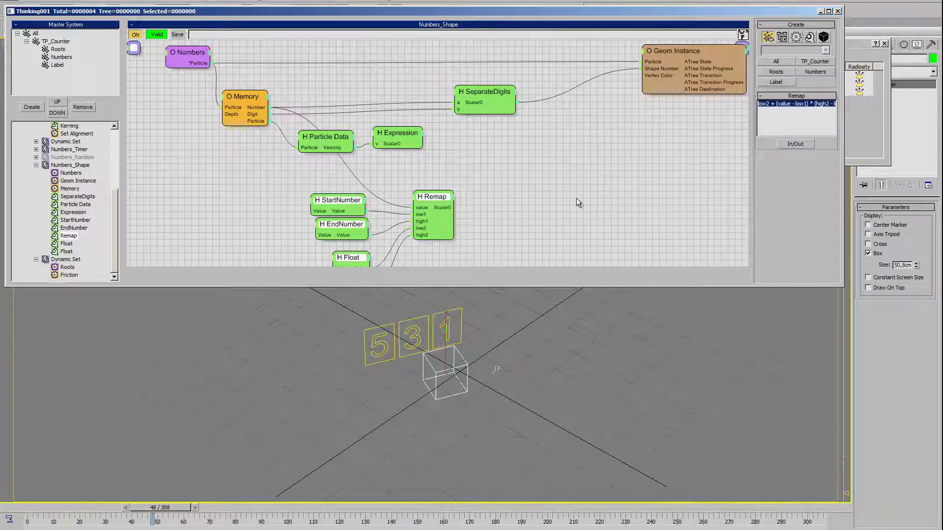
pyautogui.click(489, 183)
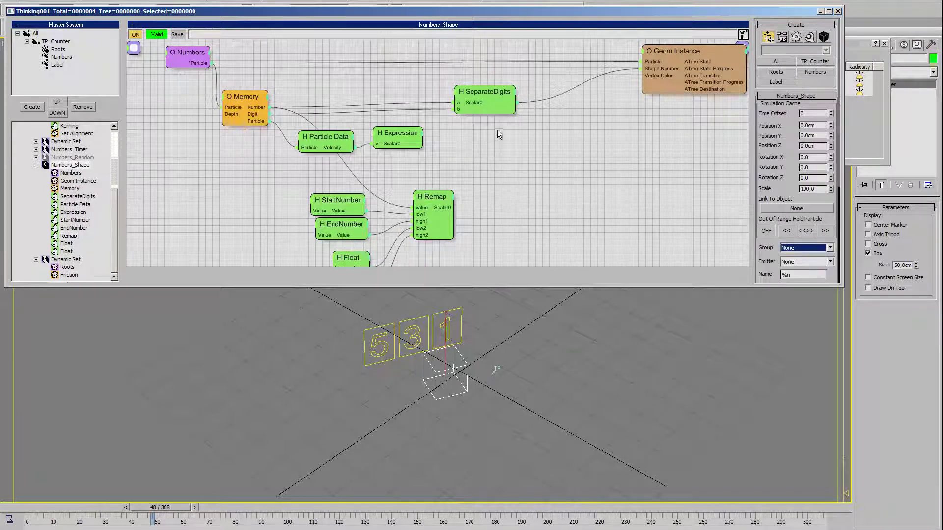
pyautogui.moveTo(486, 101); pyautogui.dragTo(491, 101)
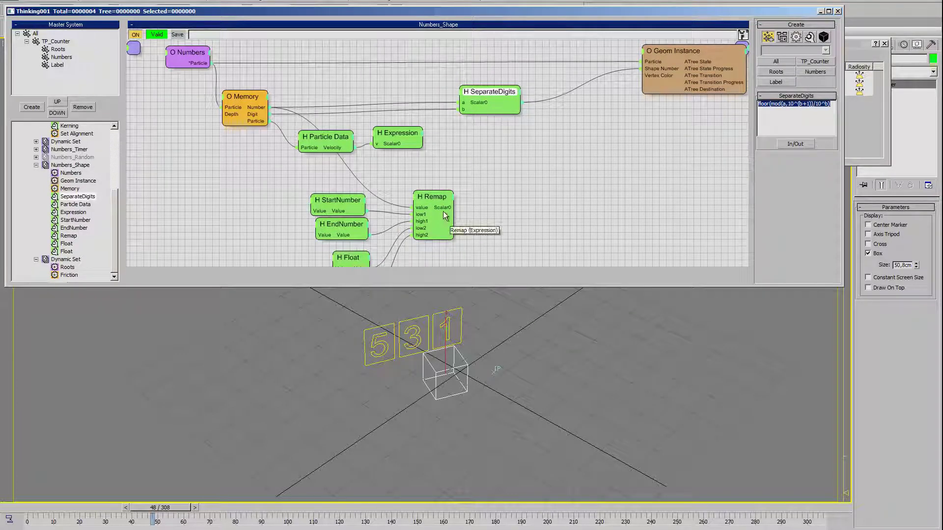
# Step: Add a Point3 node with Remap driving X/Y/Z and its Vector feeding Geom Instance's Vertex Color
pyautogui.rightClick(509, 165)
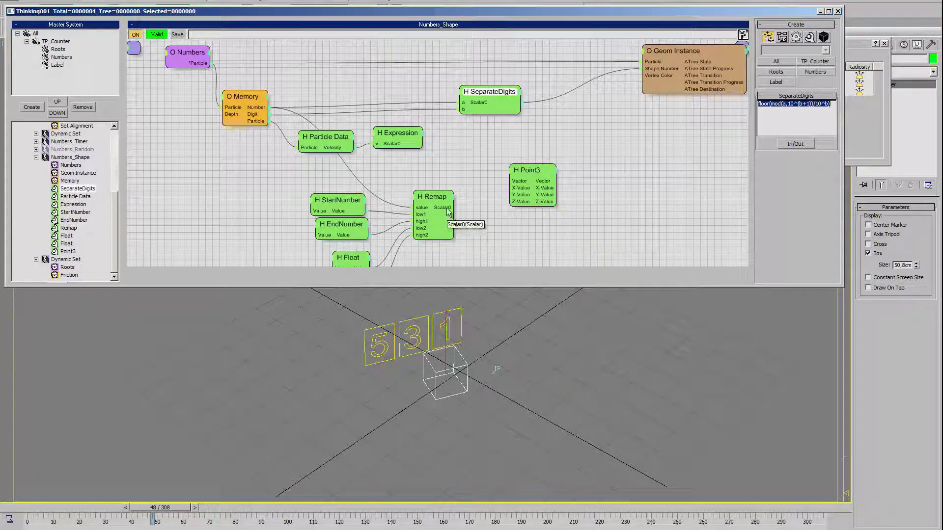
pyautogui.moveTo(453, 207); pyautogui.dragTo(520, 195)
pyautogui.moveTo(455, 207); pyautogui.dragTo(511, 201)
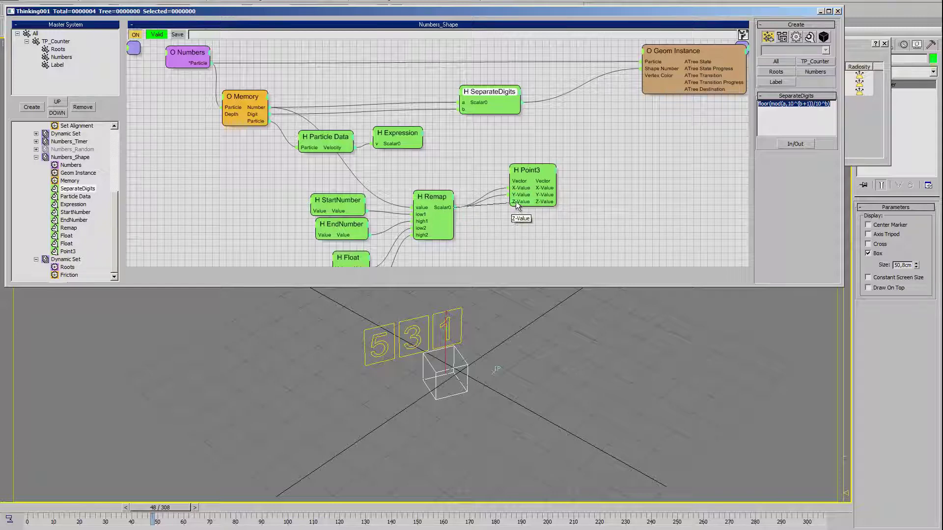
pyautogui.moveTo(573, 223); pyautogui.dragTo(559, 230, button='middle')
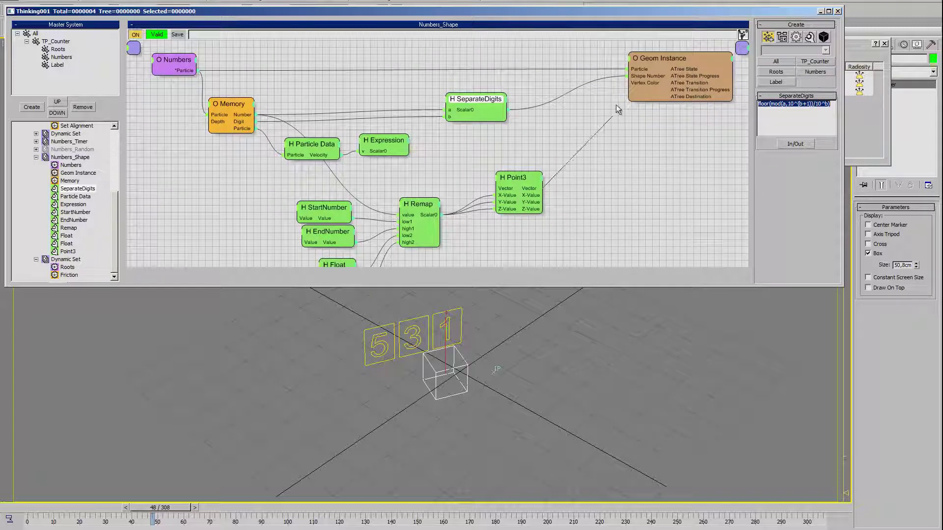
pyautogui.moveTo(635, 81); pyautogui.dragTo(543, 188)
# Step: Scrub to frame 137 and orbit for a frontal view of tiles reading 956
pyautogui.scroll(2, 484, 378)
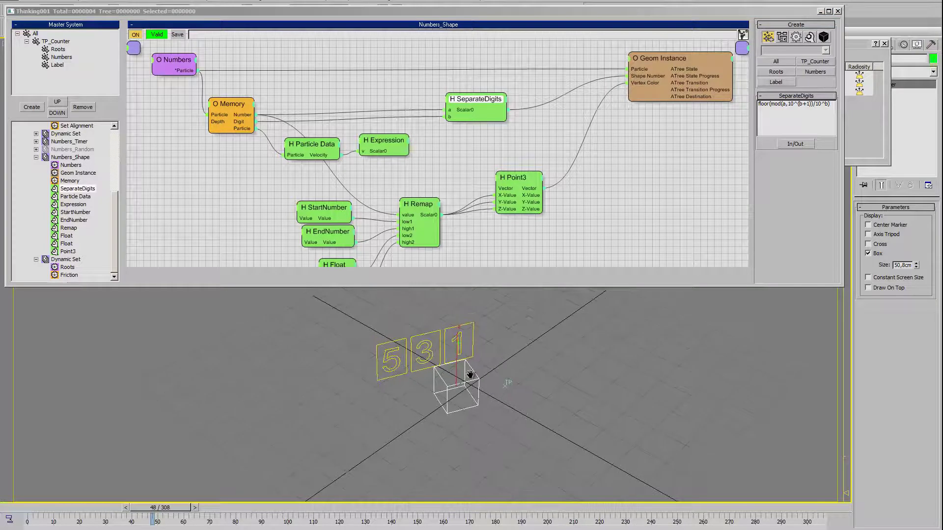
pyautogui.keyDown('alt'); pyautogui.moveTo(484, 378); pyautogui.dragTo(249, 447, button='middle'); pyautogui.keyUp('alt')
pyautogui.moveTo(43, 508); pyautogui.dragTo(382, 506)
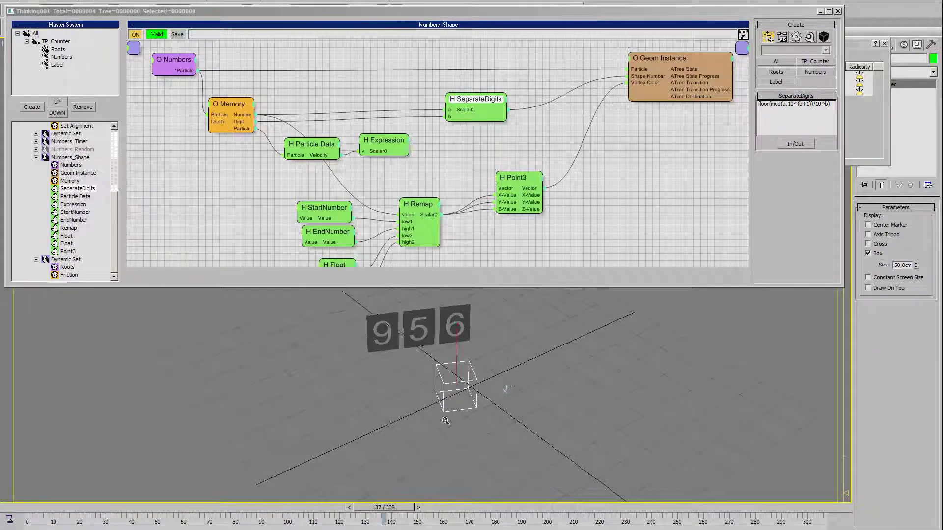
pyautogui.moveTo(507, 391)
pyautogui.keyDown('alt'); pyautogui.mouseDown(button='middle')
pyautogui.moveTo(438, 435)
pyautogui.moveTo(505, 414)
pyautogui.mouseUp(button='middle'); pyautogui.keyUp('alt')
pyautogui.click(495, 418)
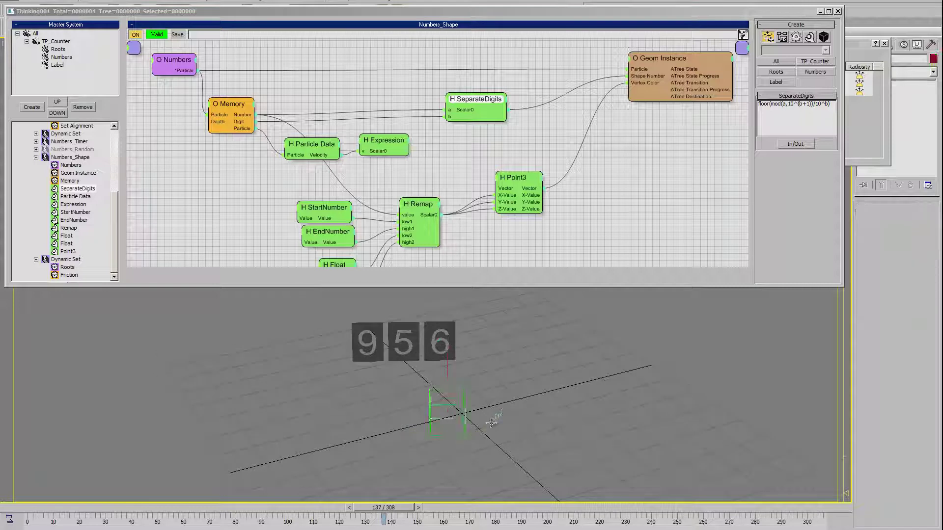
# Step: Turn on Vertex Channel Display set to Vertex Color in Thinking001's Object Properties
pyautogui.rightClick(493, 423)
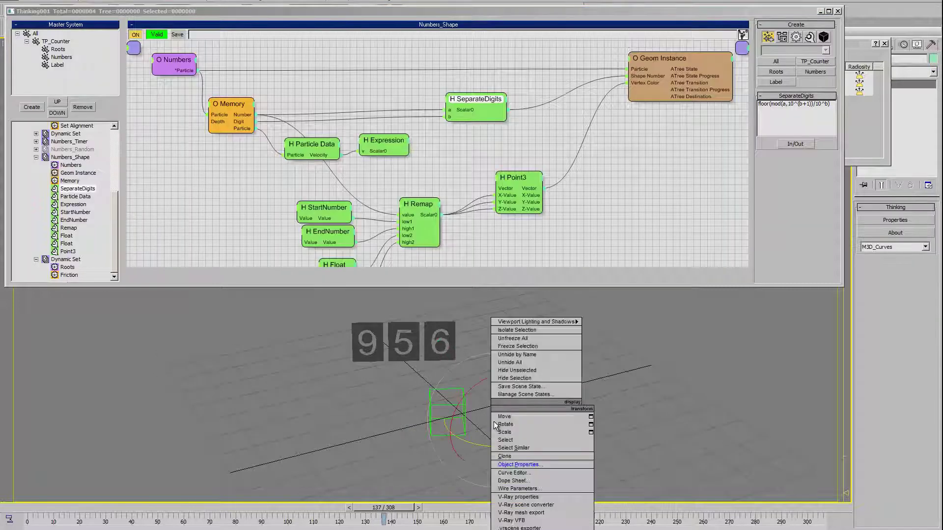
pyautogui.click(518, 465)
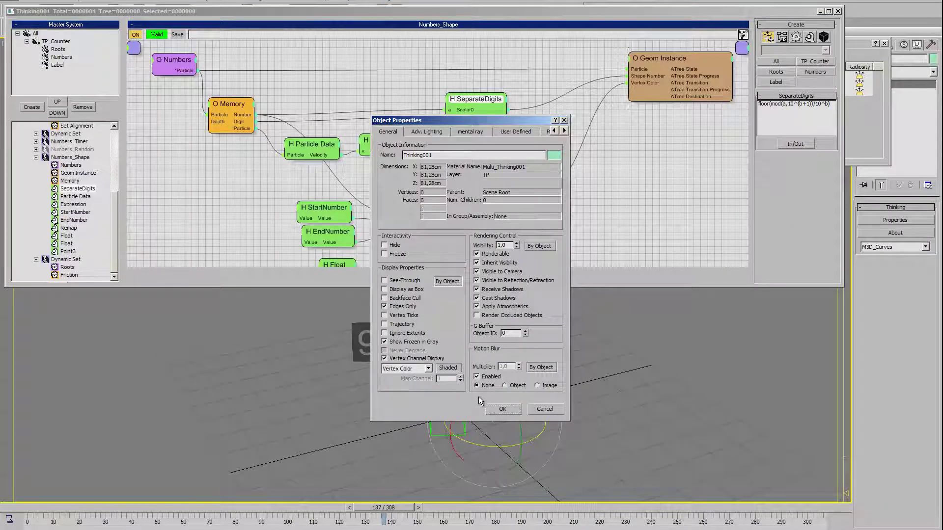
pyautogui.click(502, 409)
# Step: Scrub through the animation to watch the shaded digits, stopping at frame 112
pyautogui.moveTo(30, 522); pyautogui.dragTo(427, 510)
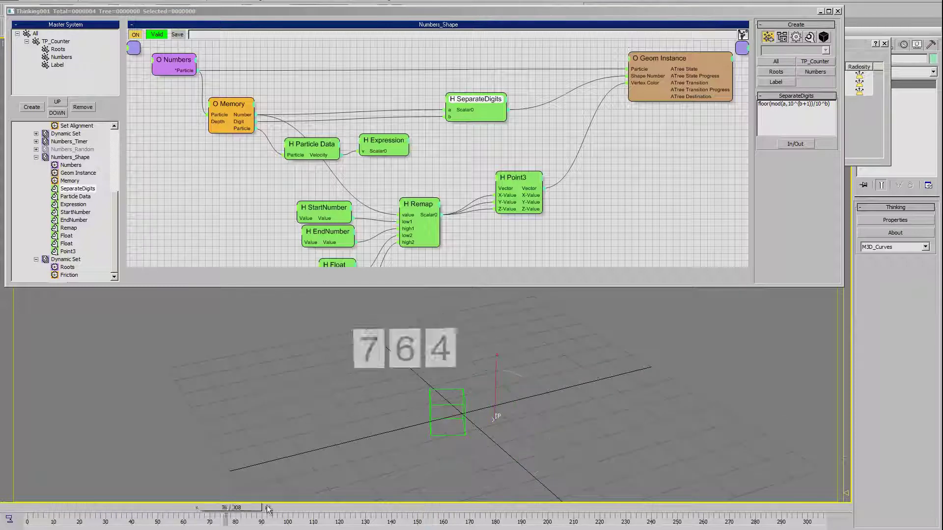
pyautogui.keyDown('alt'); pyautogui.moveTo(458, 412); pyautogui.dragTo(420, 411, button='middle'); pyautogui.keyUp('alt')
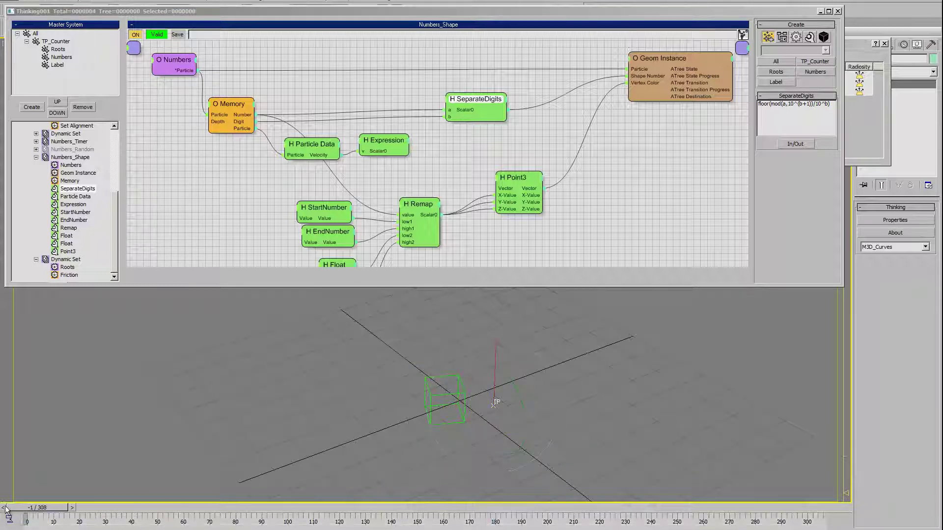
pyautogui.moveTo(56, 507); pyautogui.dragTo(318, 507)
pyautogui.moveTo(429, 440)
pyautogui.keyDown('alt'); pyautogui.mouseDown(button='middle')
pyautogui.moveTo(414, 400)
pyautogui.moveTo(422, 434)
pyautogui.mouseUp(button='middle'); pyautogui.keyUp('alt')
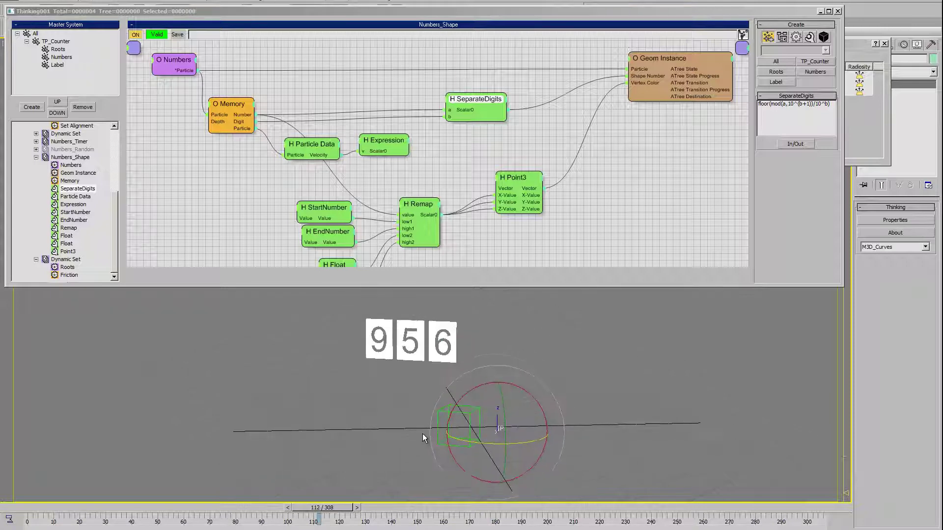